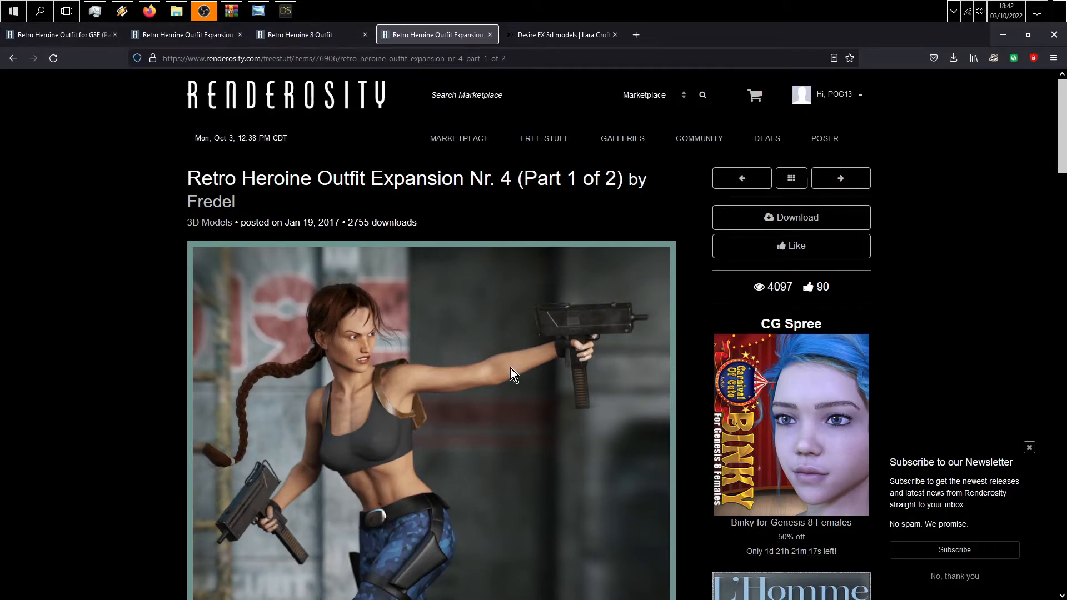
Step: Open the downloaded part 1 archive of Retro Heroine Outfit Expansion Nr. 4 in WinRAR and dismiss the trial notice
{"action": "left_click_drag", "start_coordinate": [1056, 123], "coordinate": [1056, 158]}
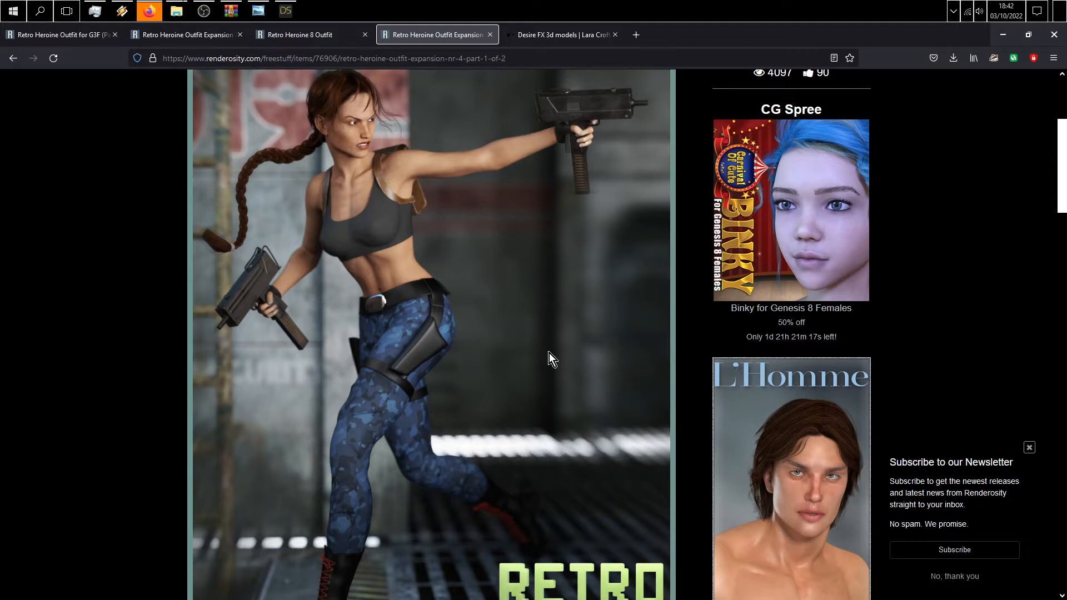
{"action": "scroll", "coordinate": [549, 352], "scroll_direction": "down", "scroll_amount": 5}
{"action": "scroll", "coordinate": [424, 338], "scroll_direction": "up", "scroll_amount": 5}
{"action": "left_click", "coordinate": [956, 59]}
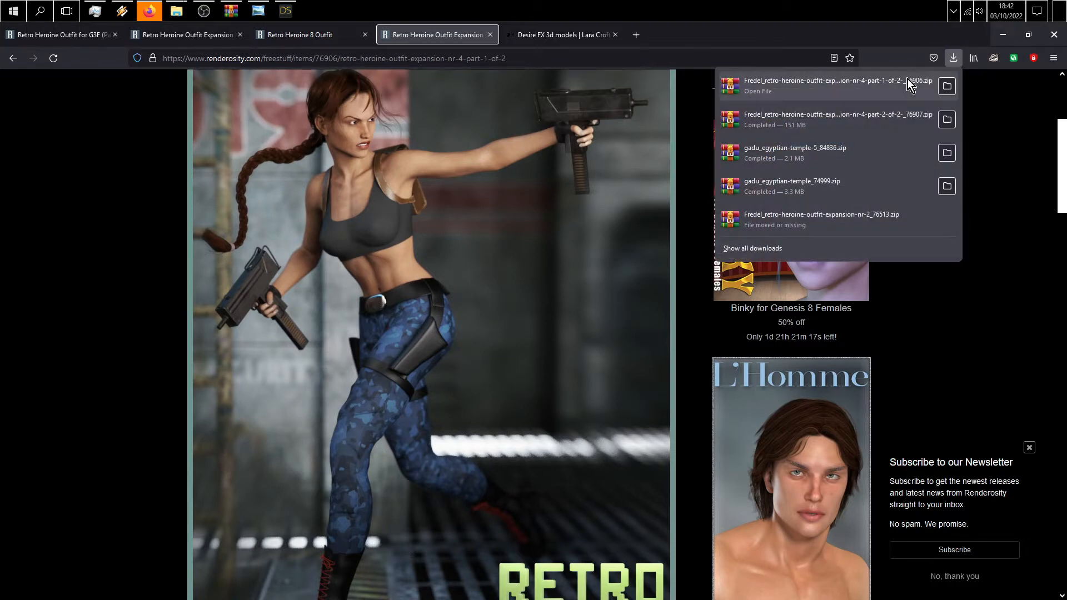
{"action": "left_click", "coordinate": [831, 89]}
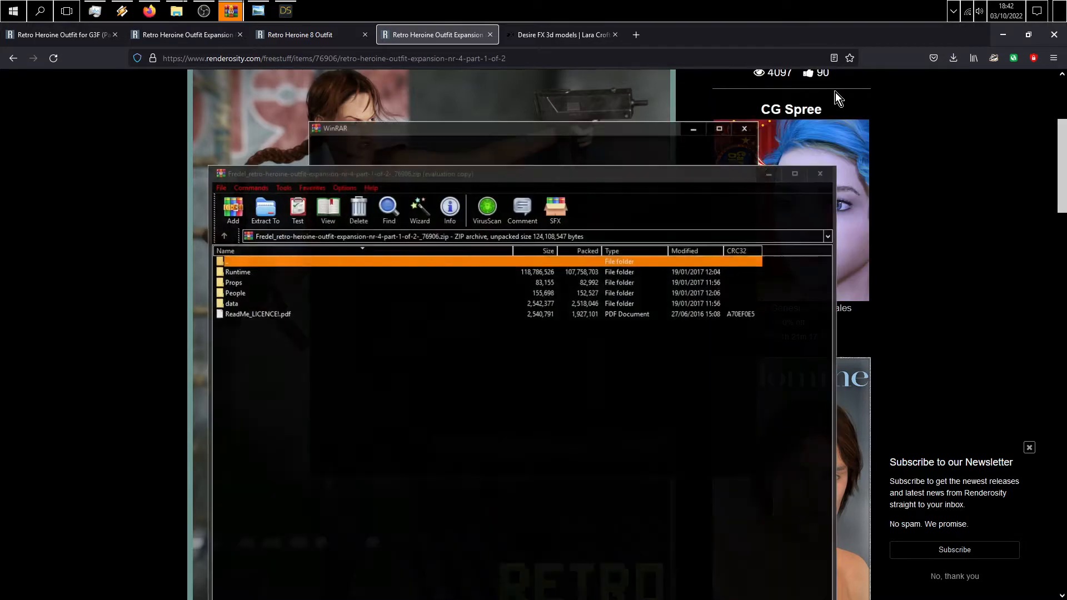
{"action": "left_click", "coordinate": [744, 127]}
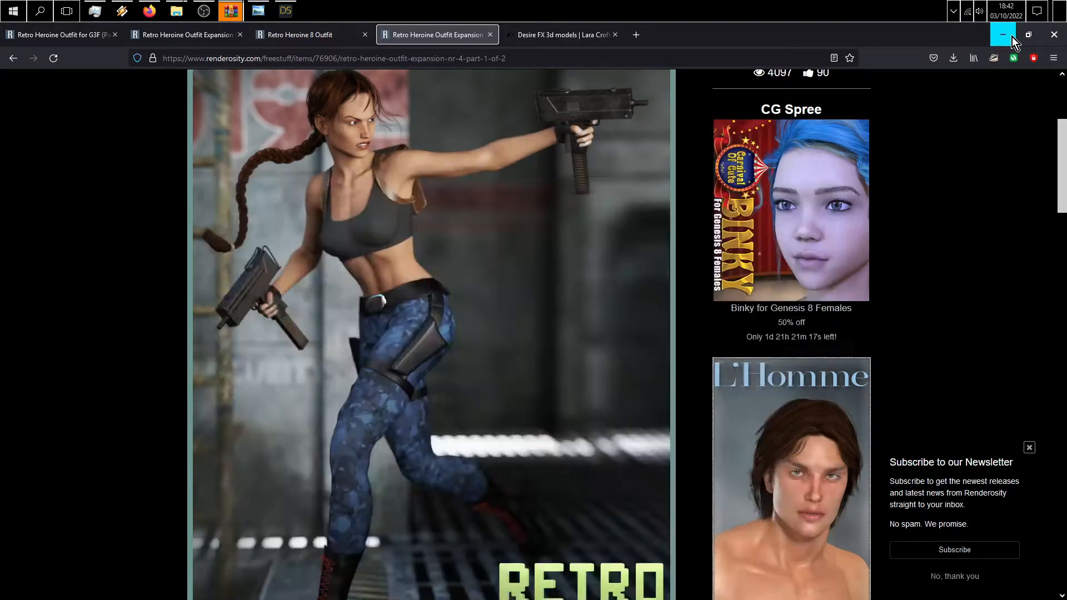
{"action": "left_click", "coordinate": [1003, 35]}
{"action": "left_click_drag", "start_coordinate": [412, 179], "coordinate": [450, 149]}
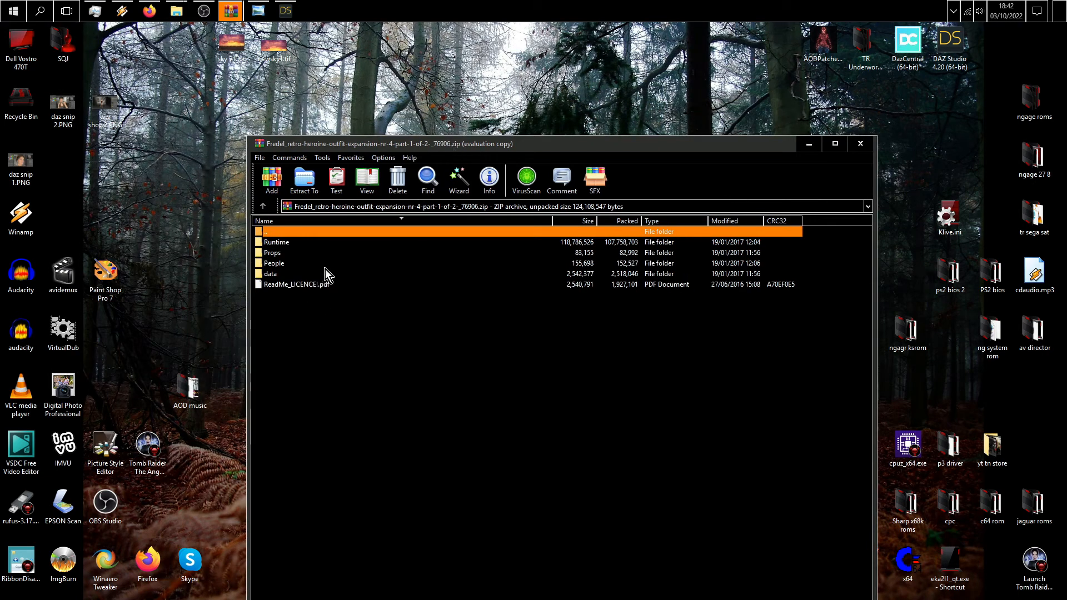
Step: Extract the Runtime, Props, People and data folders from the part 1 archive to the desktop
{"action": "left_click_drag", "start_coordinate": [313, 275], "coordinate": [365, 281]}
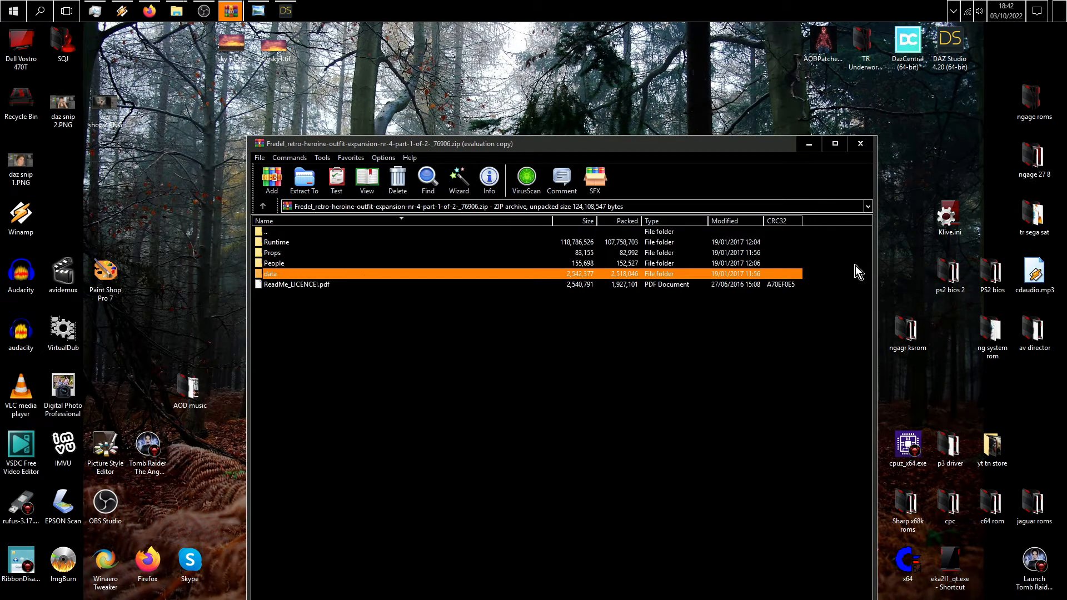
{"action": "left_click", "coordinate": [834, 269]}
{"action": "left_click_drag", "start_coordinate": [798, 270], "coordinate": [744, 268]}
{"action": "left_click", "coordinate": [761, 253]}
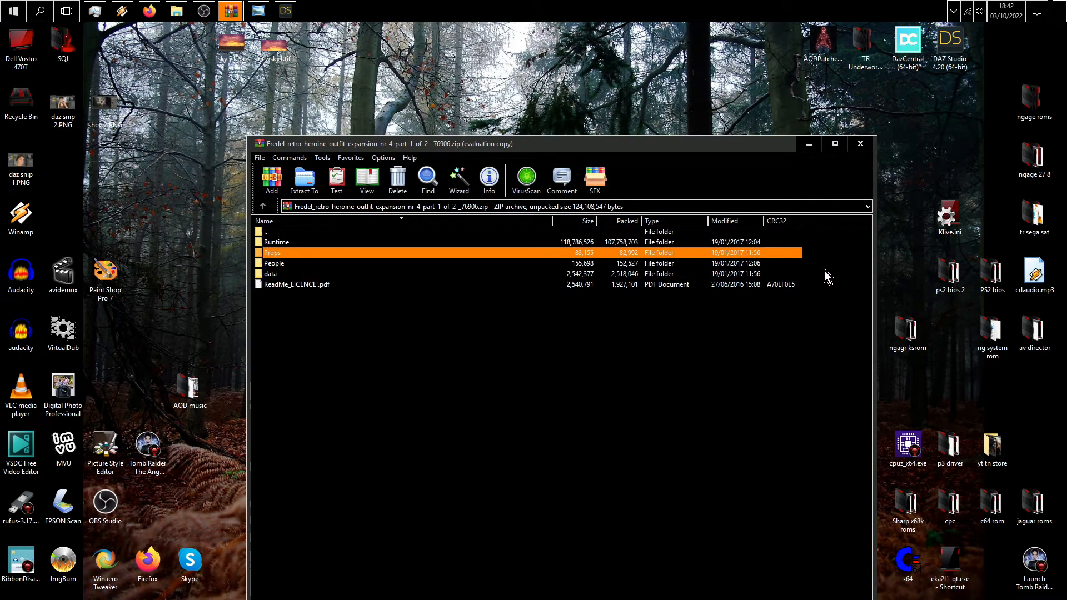
{"action": "left_click_drag", "start_coordinate": [824, 271], "coordinate": [723, 245]}
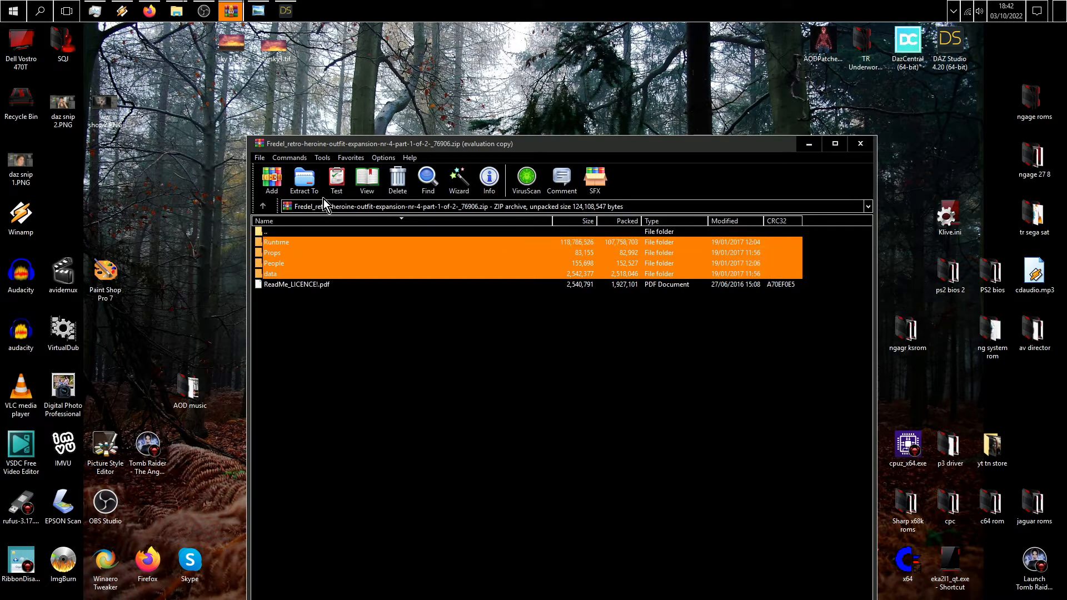
{"action": "left_click", "coordinate": [304, 179]}
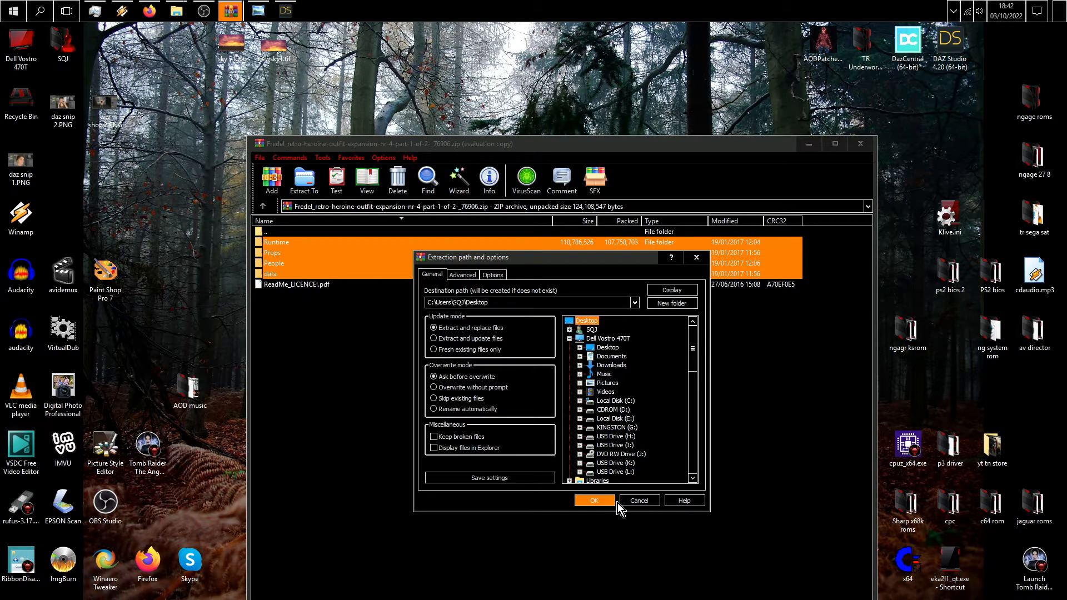
{"action": "left_click", "coordinate": [598, 501]}
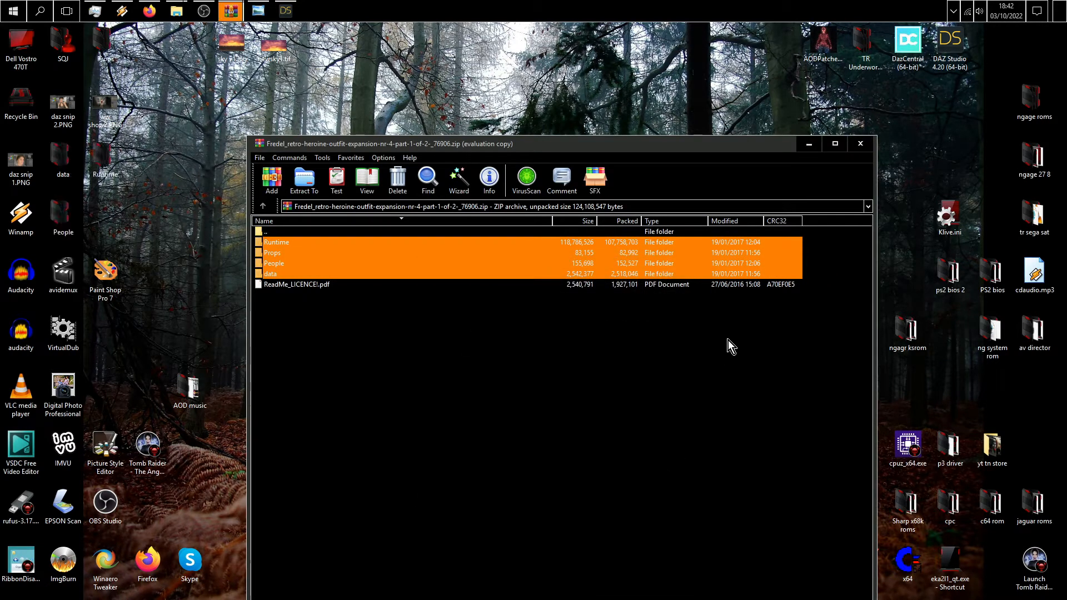
{"action": "left_click", "coordinate": [808, 144]}
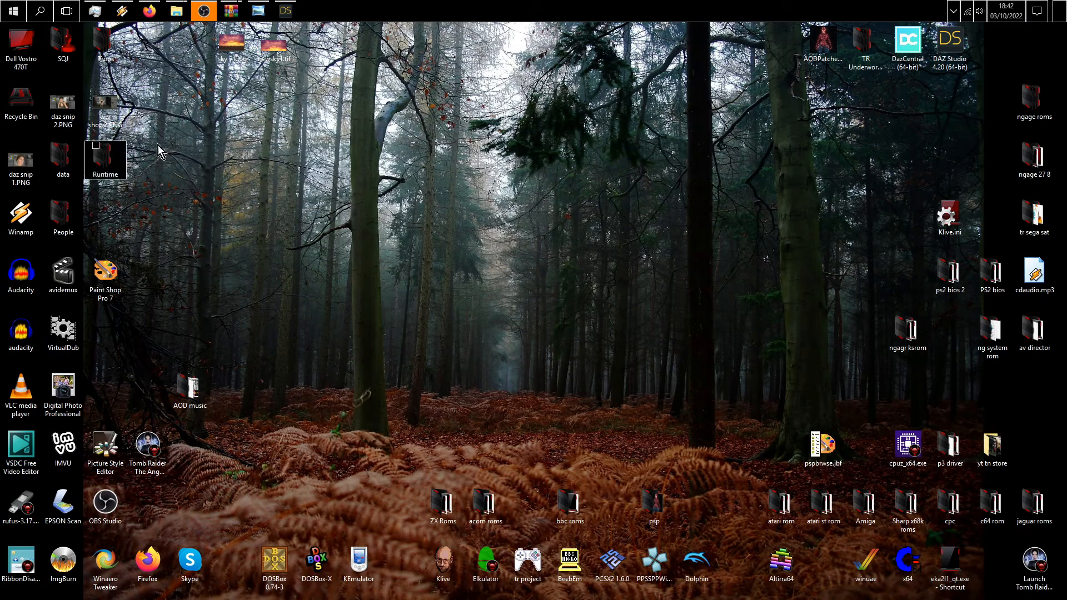
Step: Switch to File Explorer, open Documents > DAZ 3D > Studio > My Library, and close the intermediate folder windows
{"action": "mouse_move", "coordinate": [184, 13]}
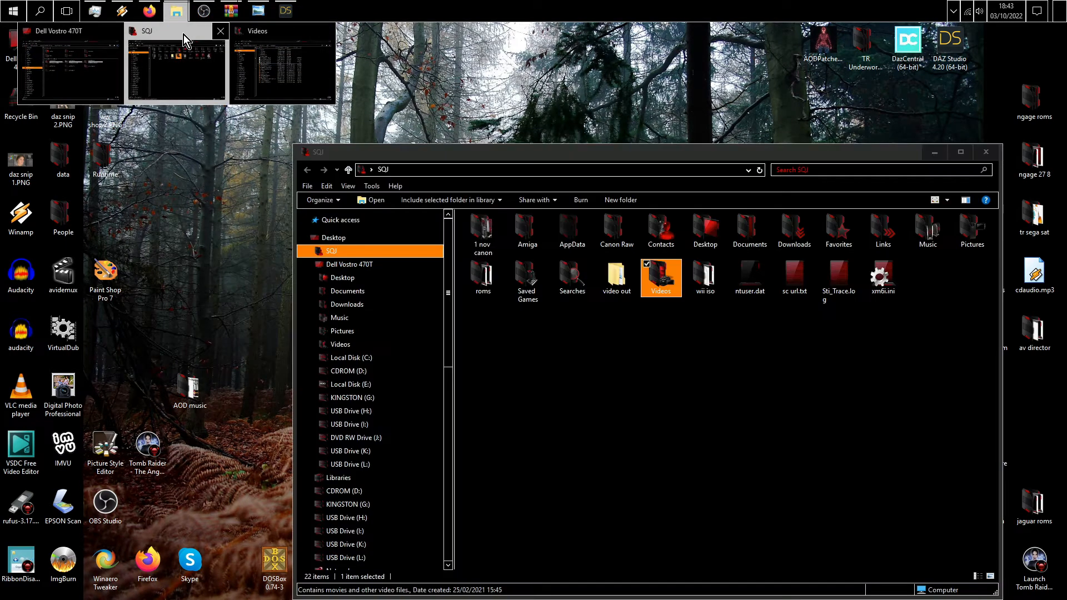
{"action": "left_click", "coordinate": [183, 35]}
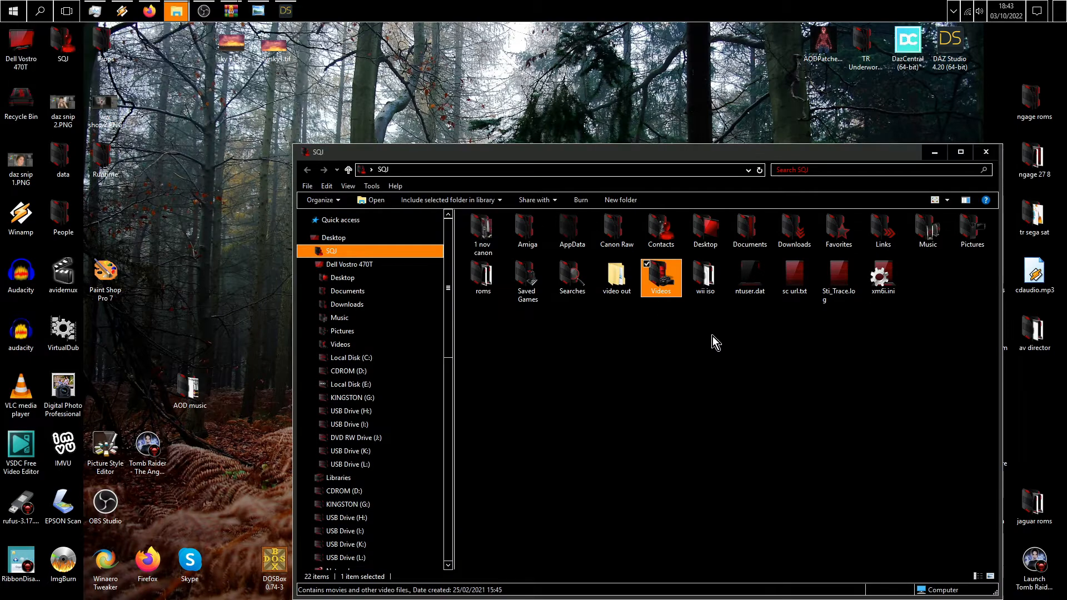
{"action": "double_click", "coordinate": [753, 243]}
{"action": "left_click", "coordinate": [539, 150]}
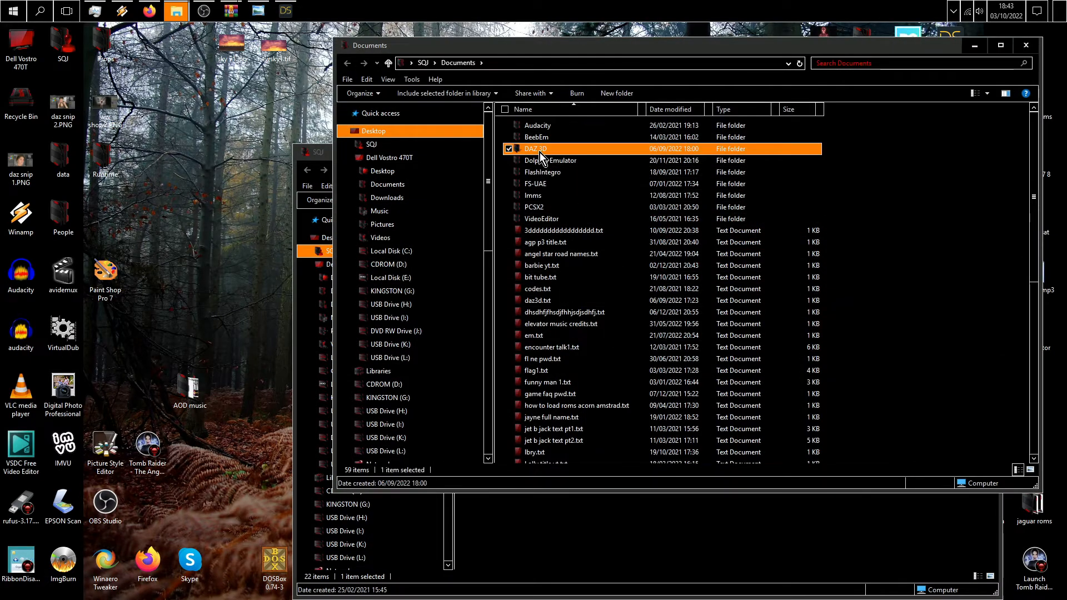
{"action": "double_click", "coordinate": [539, 152]}
{"action": "double_click", "coordinate": [542, 144]}
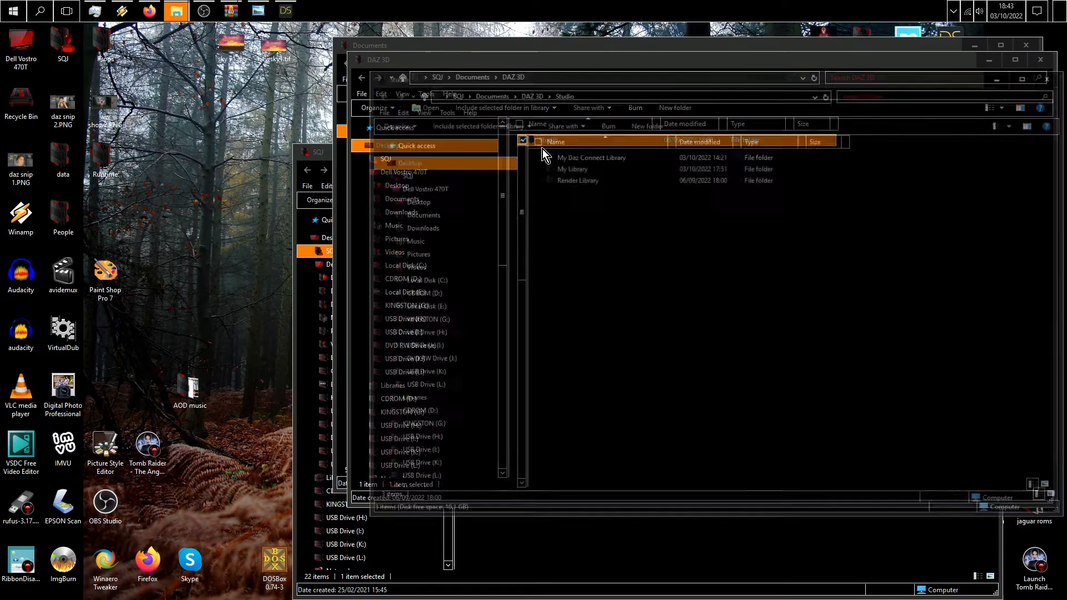
{"action": "left_click", "coordinate": [575, 170]}
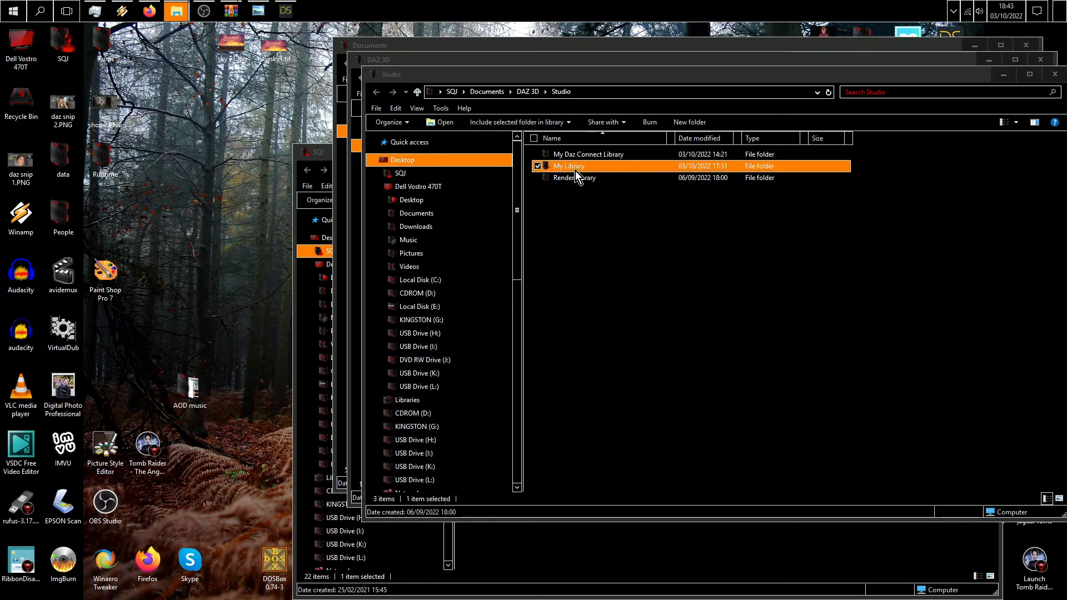
{"action": "double_click", "coordinate": [575, 171]}
{"action": "left_click", "coordinate": [1052, 74]}
{"action": "left_click", "coordinate": [1041, 59]}
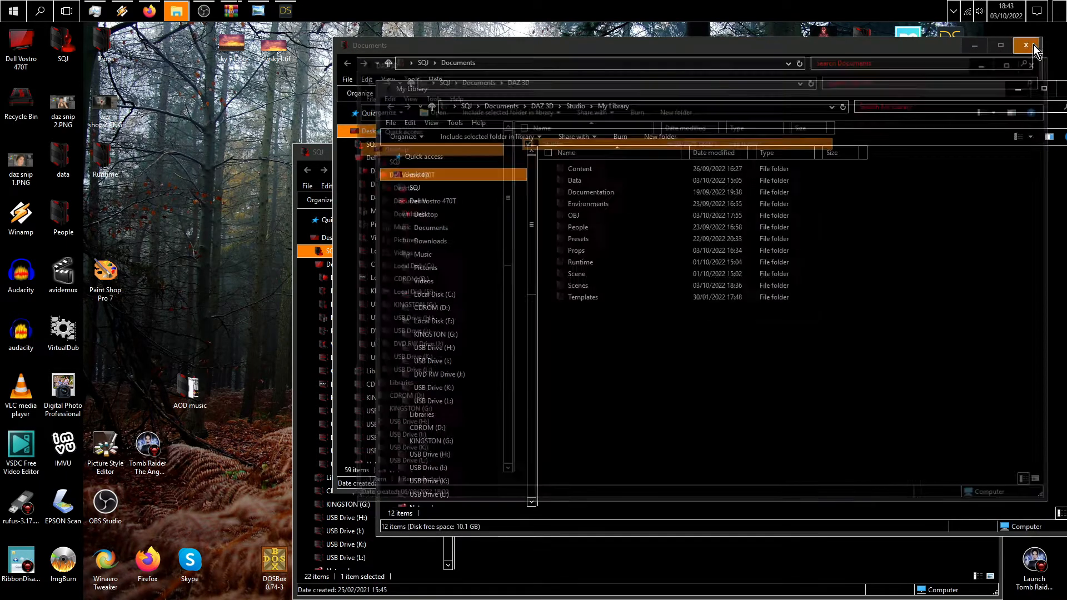
{"action": "left_click", "coordinate": [1032, 47]}
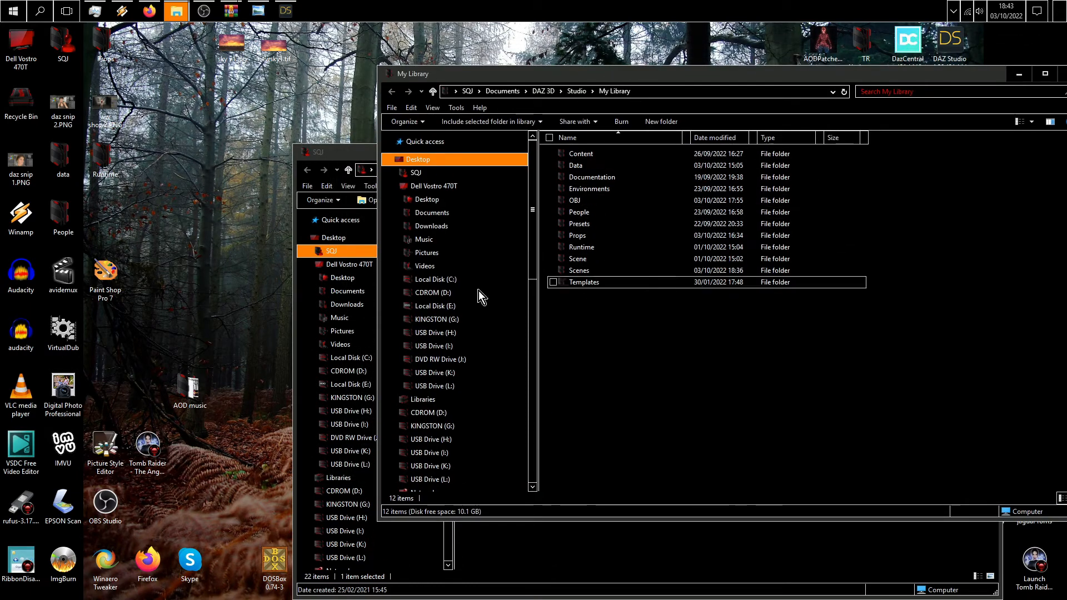
Step: Move the extracted Runtime, data, People and Props folders from the desktop into My Library
{"action": "left_click_drag", "start_coordinate": [106, 158], "coordinate": [631, 361]}
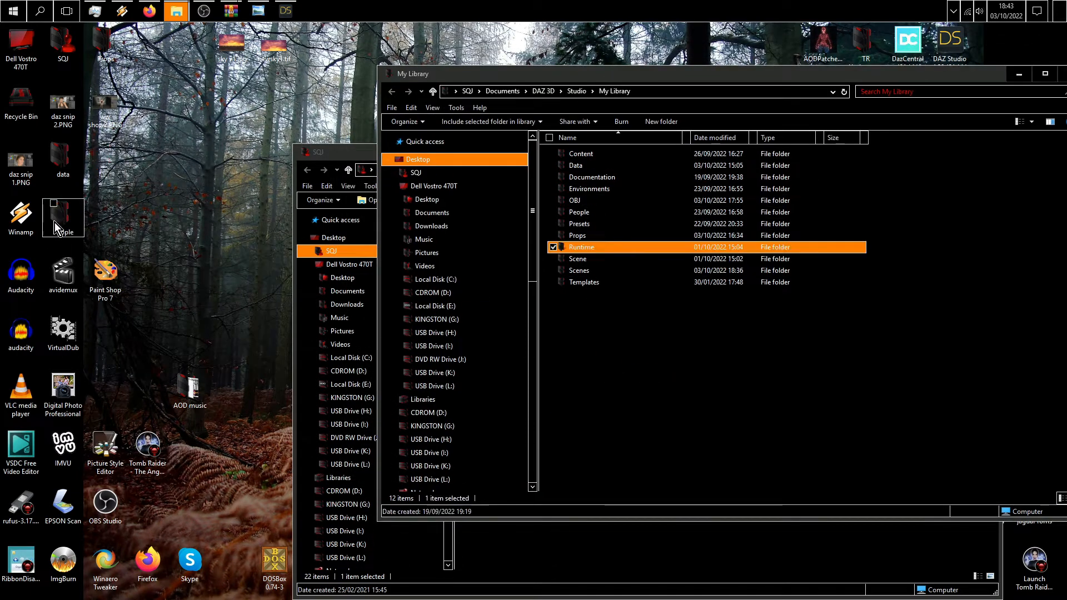
{"action": "left_click_drag", "start_coordinate": [54, 223], "coordinate": [758, 334]}
{"action": "left_click_drag", "start_coordinate": [103, 44], "coordinate": [672, 334]}
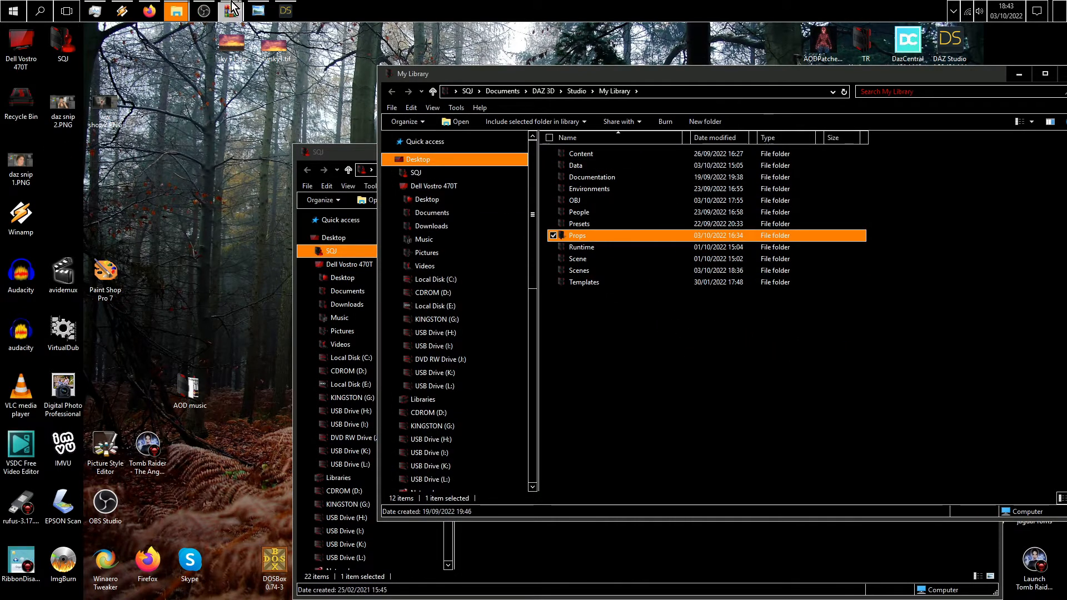
Step: Switch to Firefox, open the downloaded part 2 archive of the outfit expansion in WinRAR, and dismiss the trial notice
{"action": "left_click", "coordinate": [148, 11]}
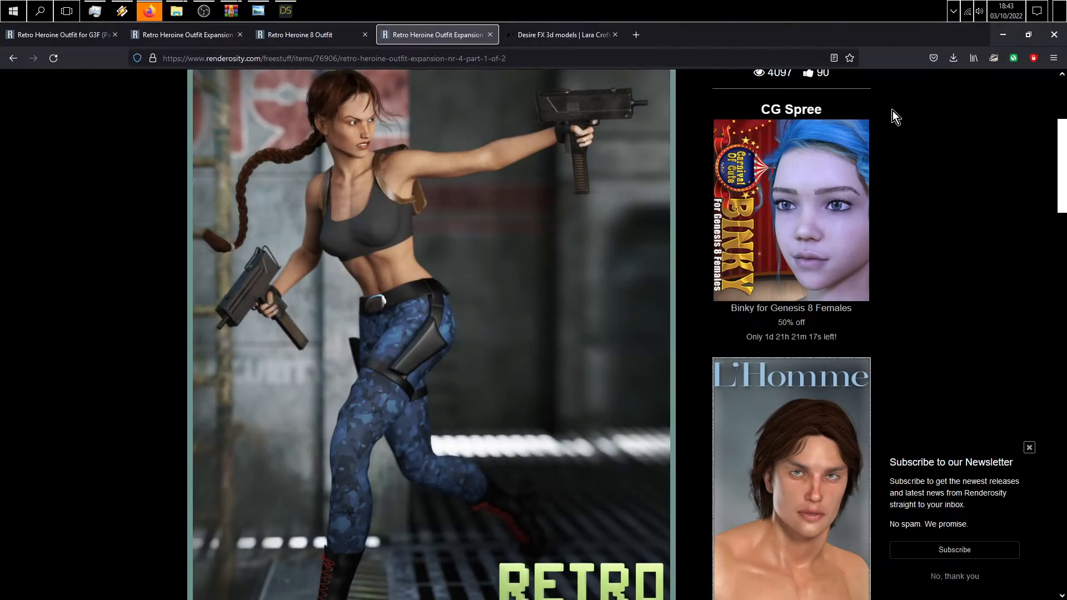
{"action": "left_click", "coordinate": [954, 59]}
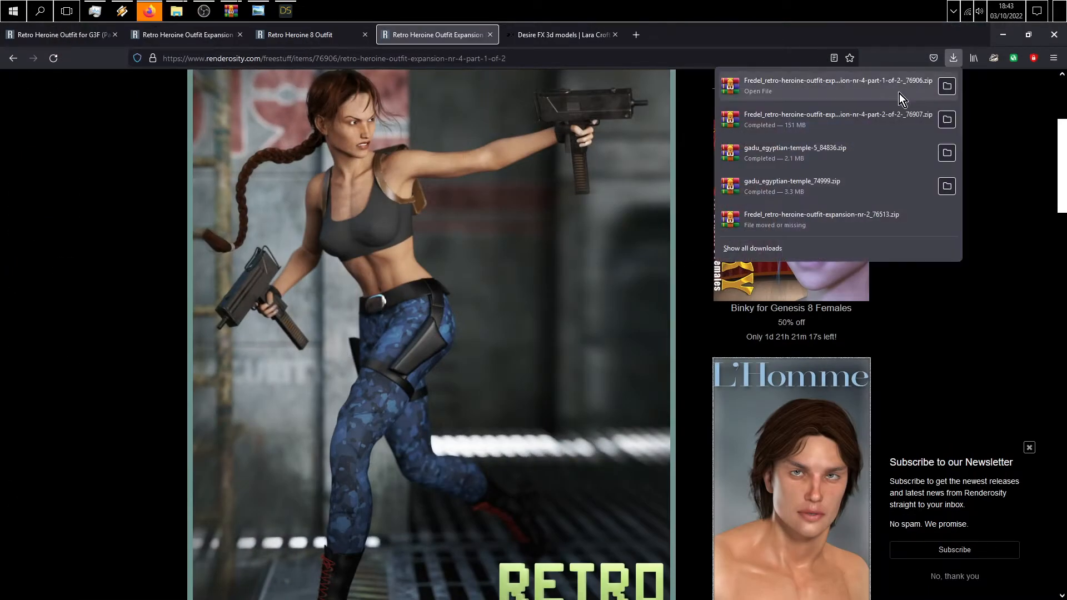
{"action": "left_click", "coordinate": [878, 114]}
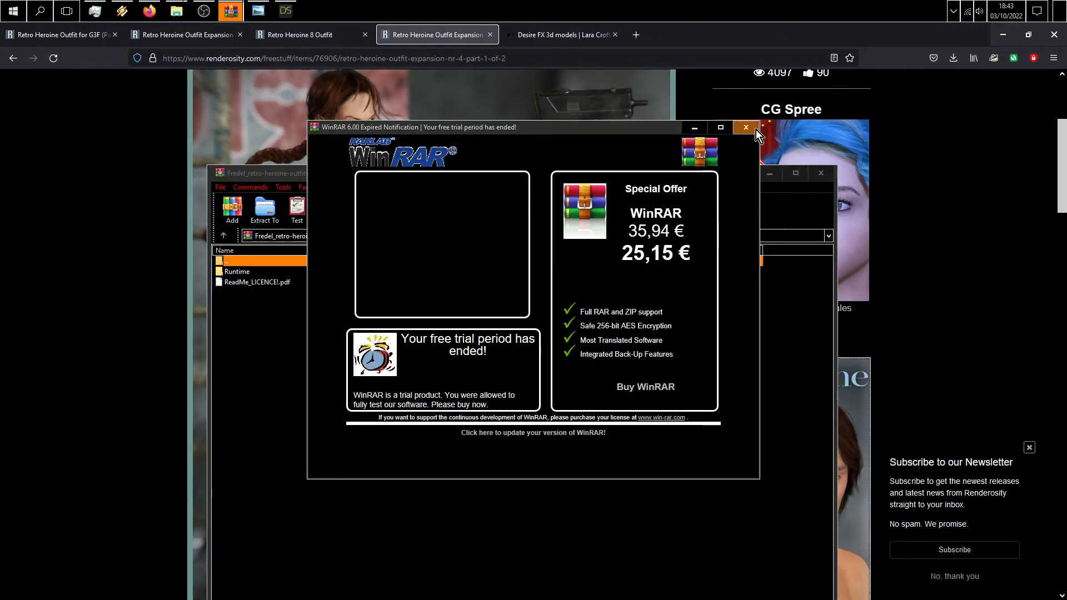
{"action": "left_click", "coordinate": [746, 128]}
Step: Extract the Runtime folder from the part 2 archive to the desktop and close the archive
{"action": "left_click", "coordinate": [245, 271]}
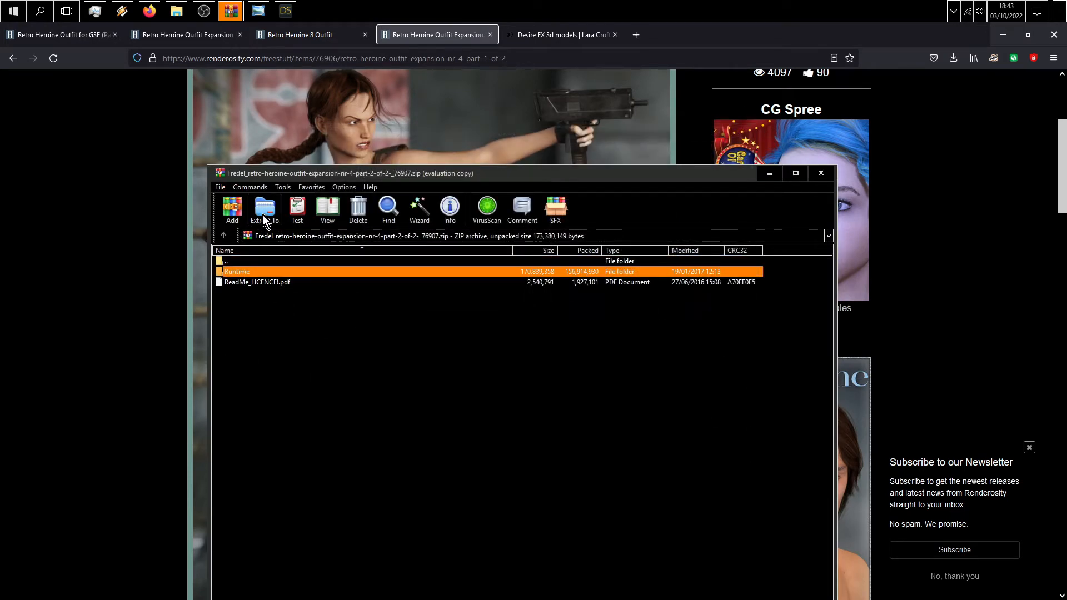
{"action": "left_click", "coordinate": [262, 215]}
{"action": "left_click", "coordinate": [554, 353]}
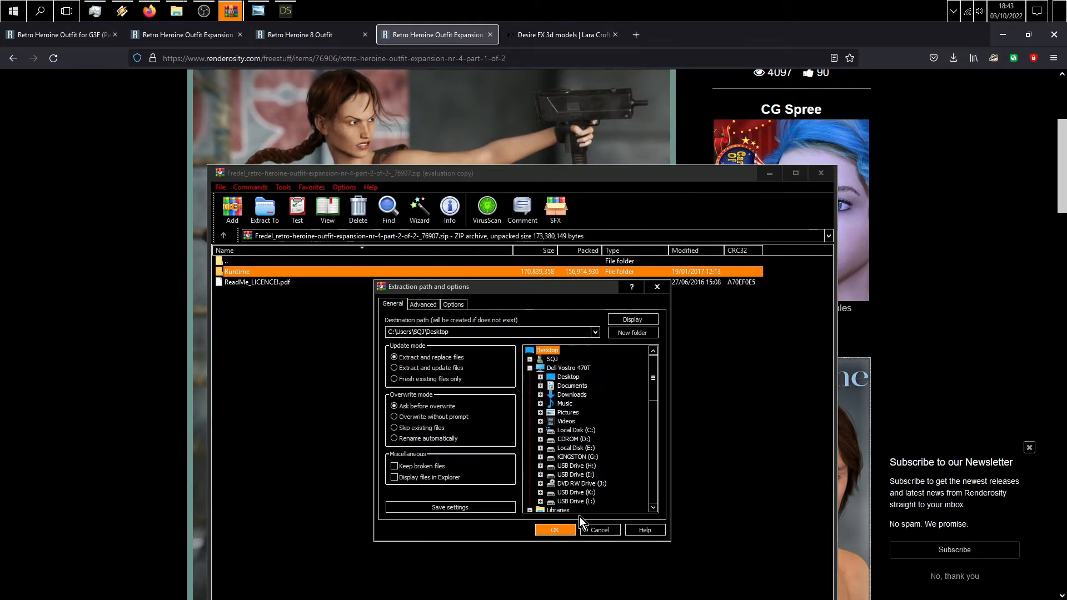
{"action": "left_click", "coordinate": [555, 530]}
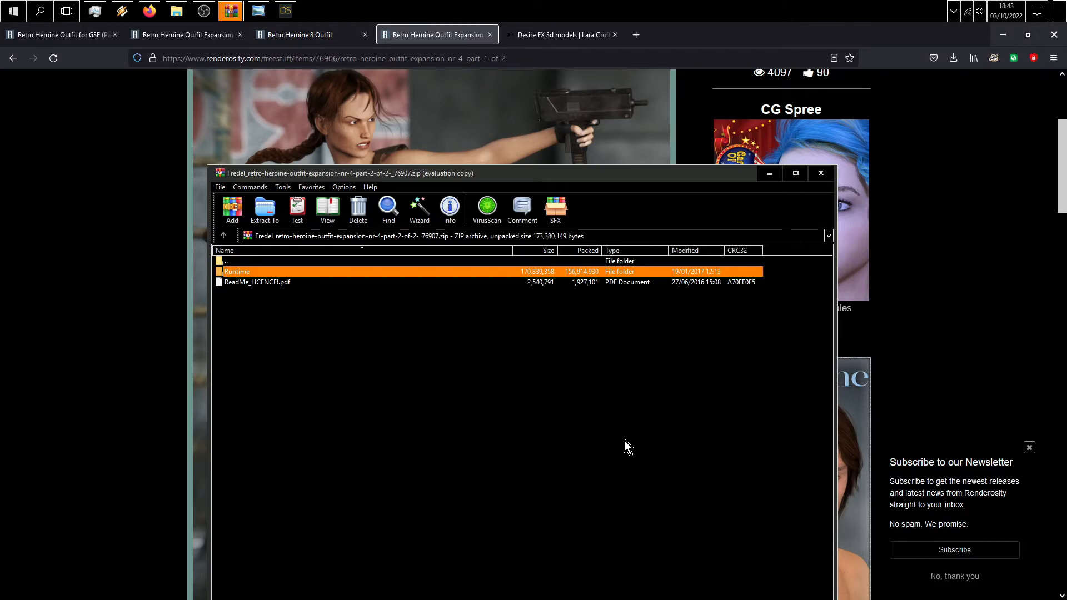
{"action": "left_click", "coordinate": [825, 171]}
{"action": "left_click", "coordinate": [1002, 35]}
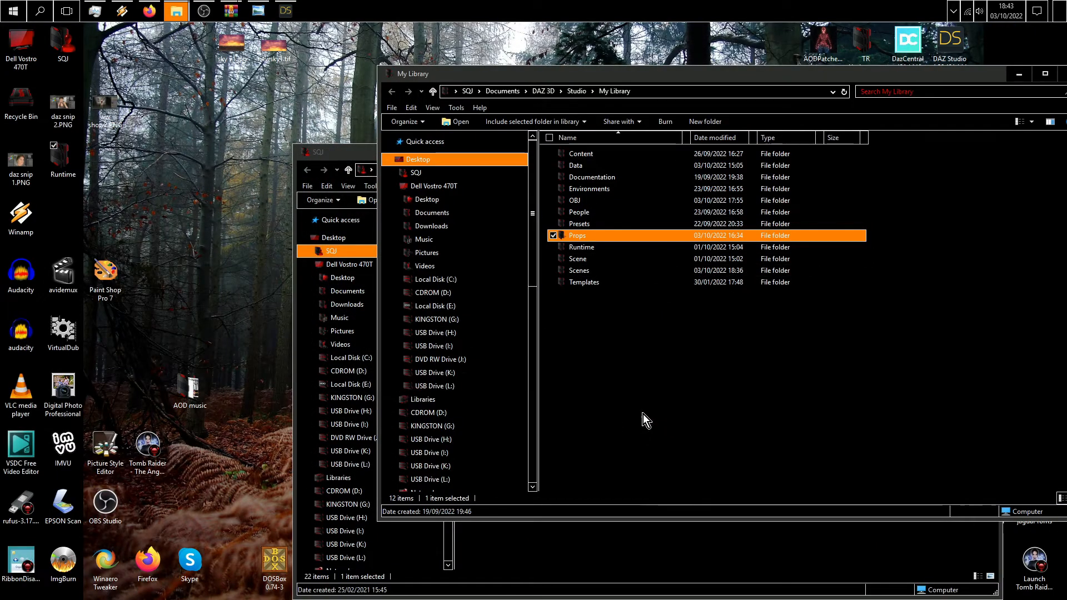
Step: Switch to DAZ Studio and start merging a file into the Lara Croft scene
{"action": "left_click", "coordinate": [285, 10]}
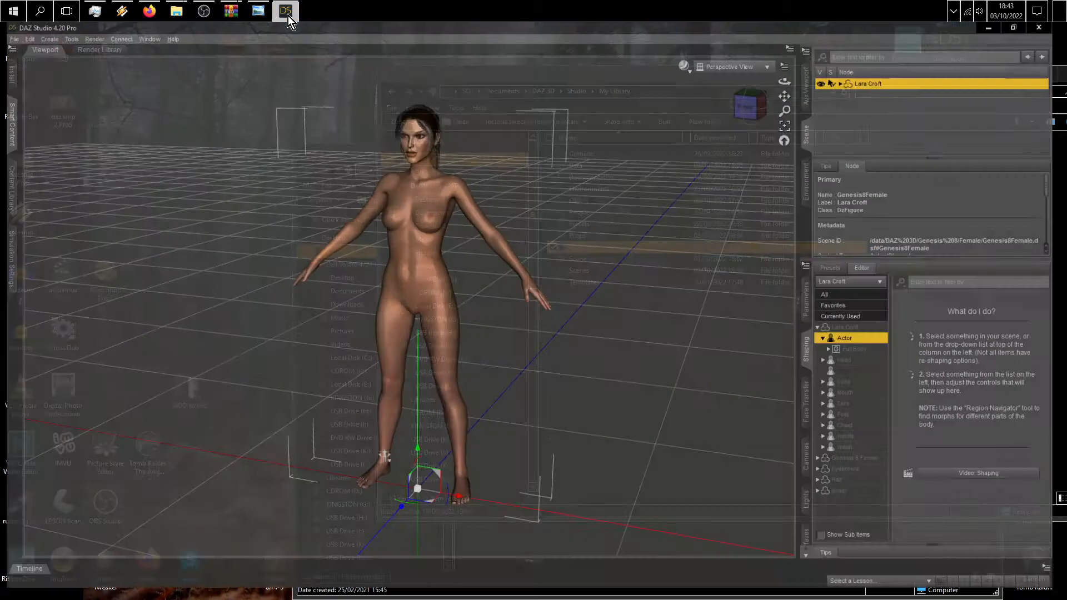
{"action": "scroll", "coordinate": [565, 161], "scroll_direction": "up", "scroll_amount": 3}
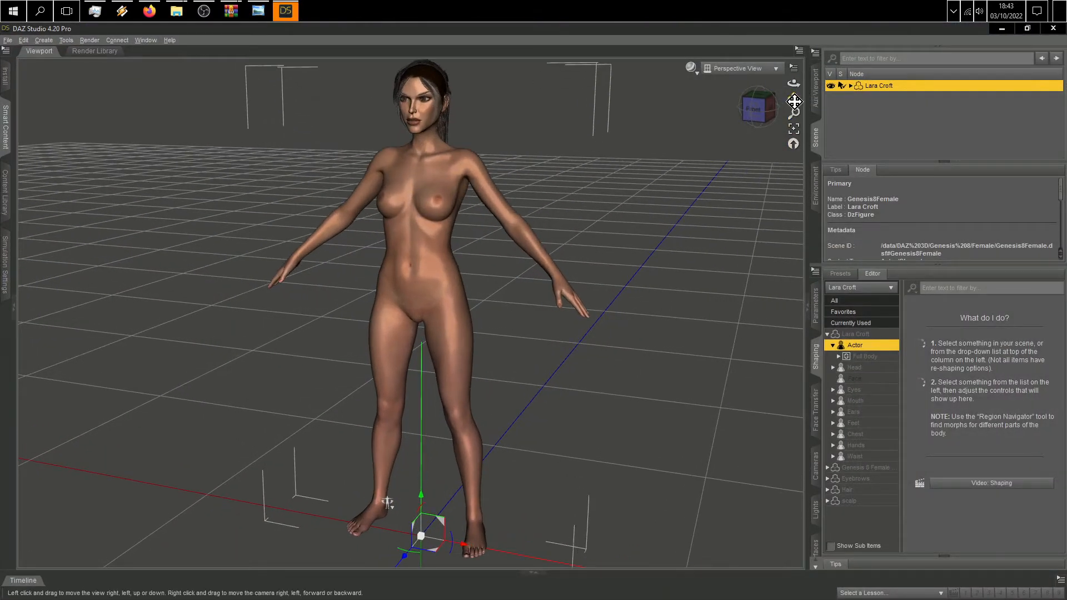
{"action": "left_click_drag", "start_coordinate": [794, 98], "coordinate": [828, 149]}
{"action": "left_click_drag", "start_coordinate": [420, 551], "coordinate": [418, 523]}
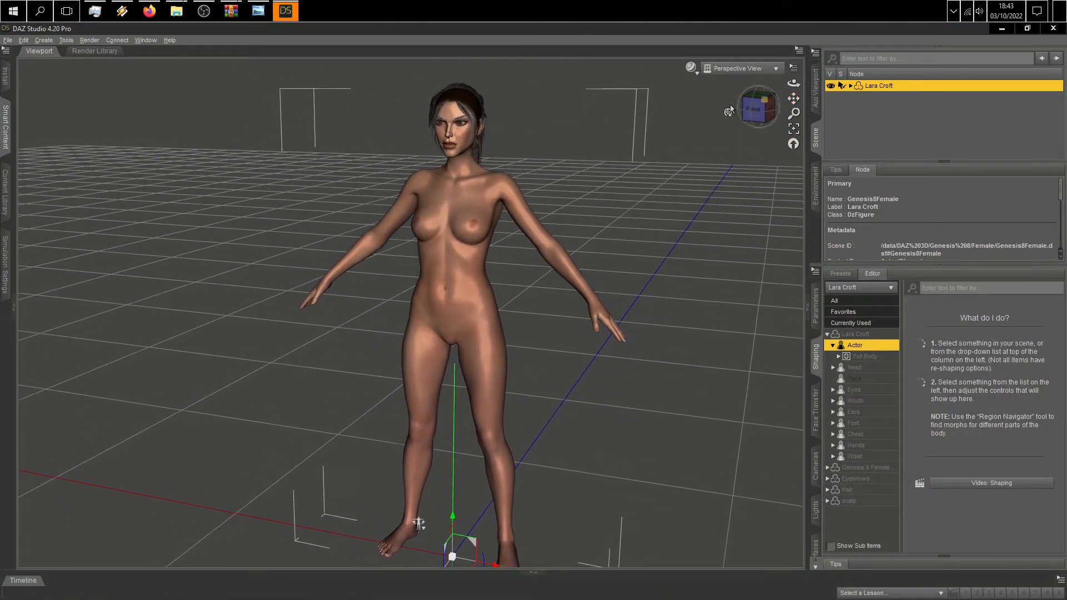
{"action": "left_click", "coordinate": [8, 40]}
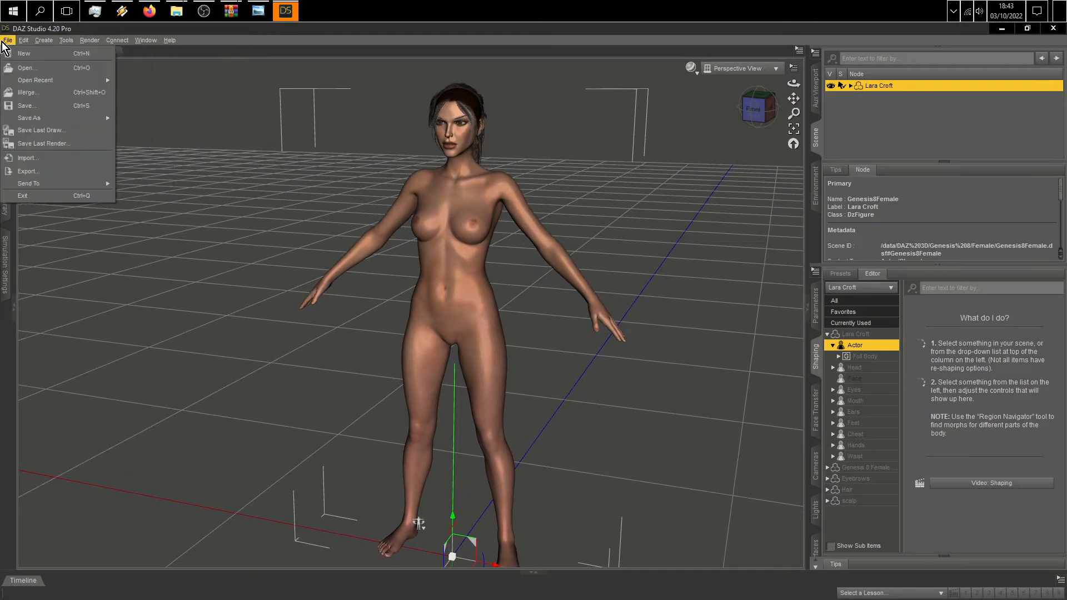
{"action": "left_click", "coordinate": [27, 92]}
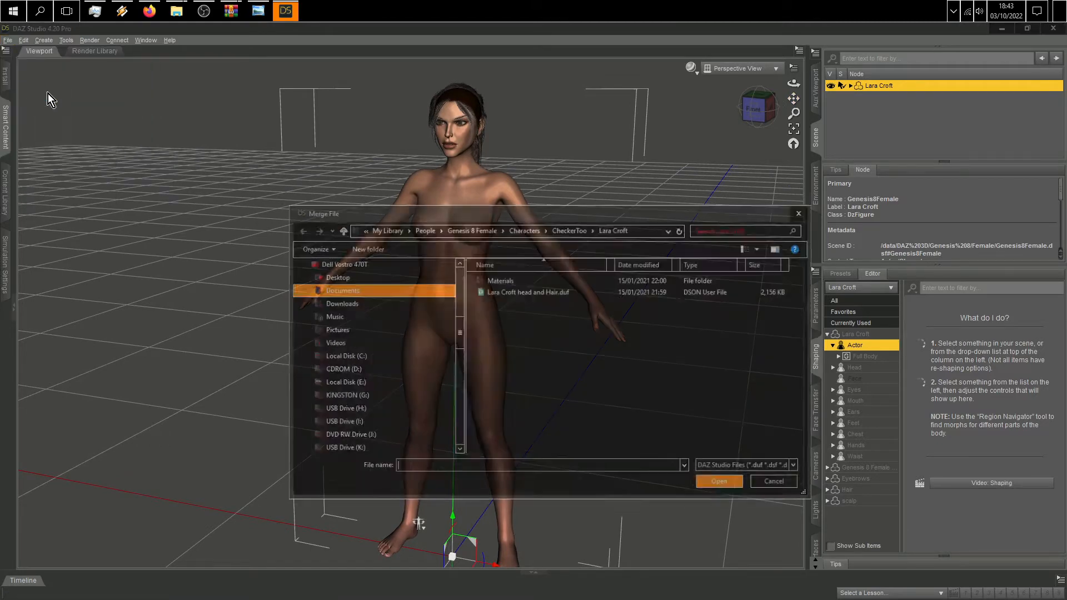
{"action": "left_click_drag", "start_coordinate": [543, 216], "coordinate": [534, 189]}
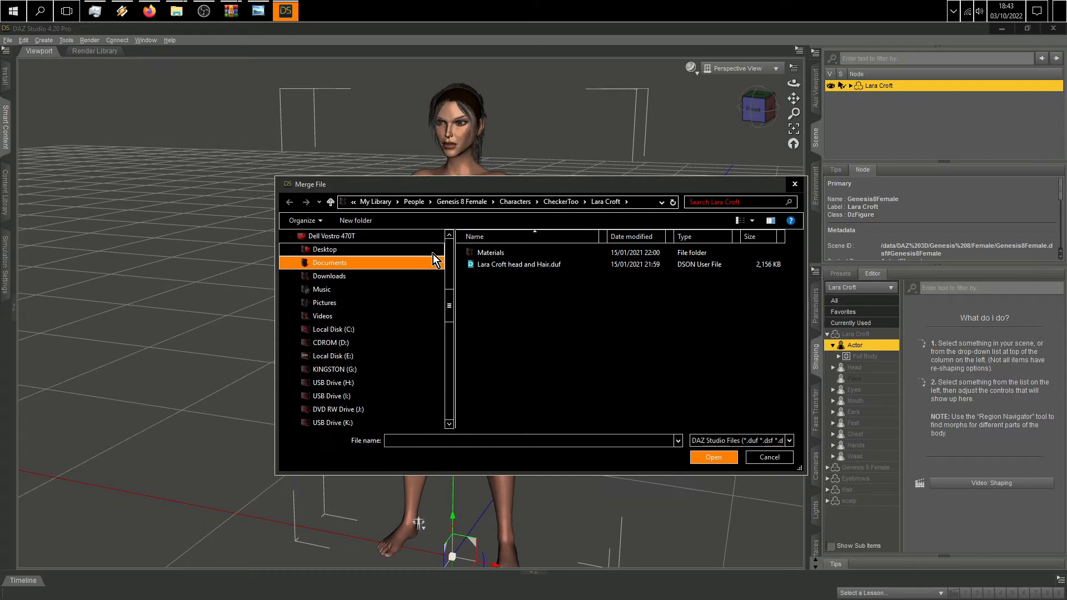
Step: Browse to People > Genesis 3 Female > Clothing > Fredels > RetroHeroineOutfit > RH Outfit Exp.4, checking the outfit's Renderosity page along the way
{"action": "left_click", "coordinate": [471, 203]}
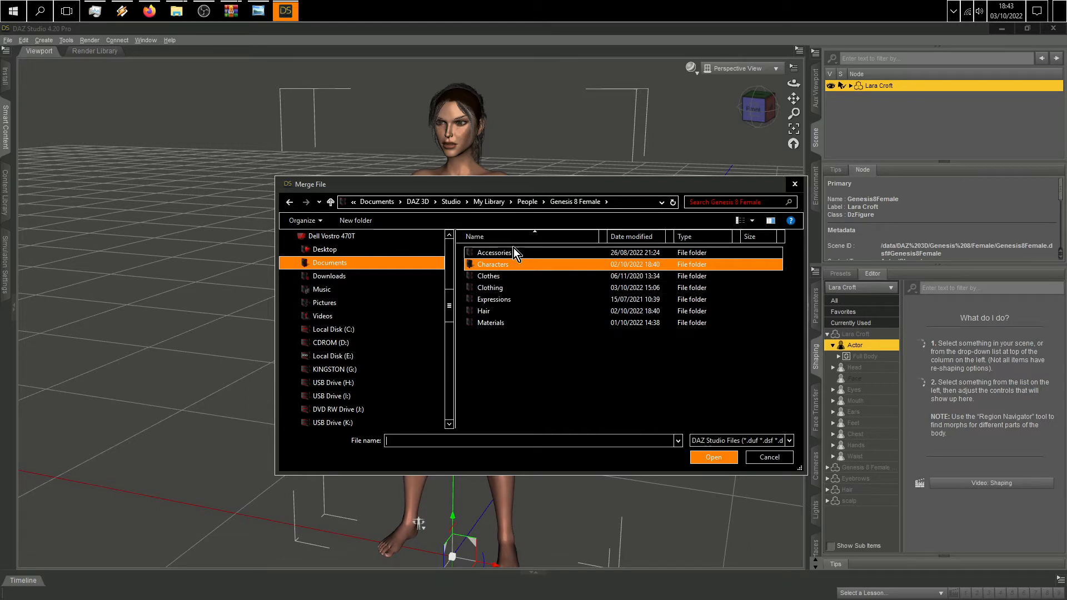
{"action": "left_click", "coordinate": [527, 202]}
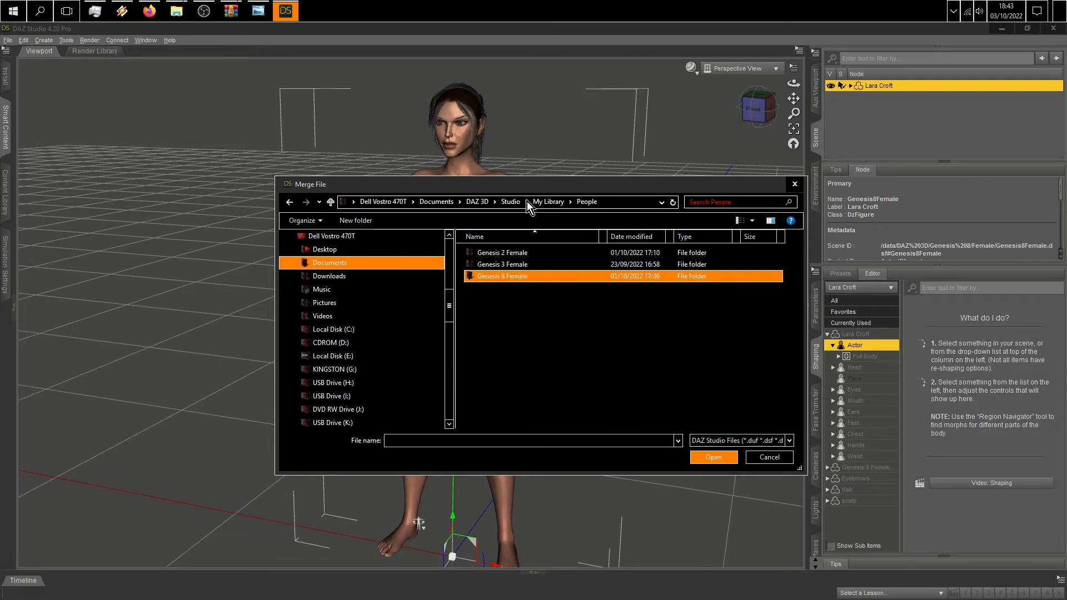
{"action": "double_click", "coordinate": [508, 264]}
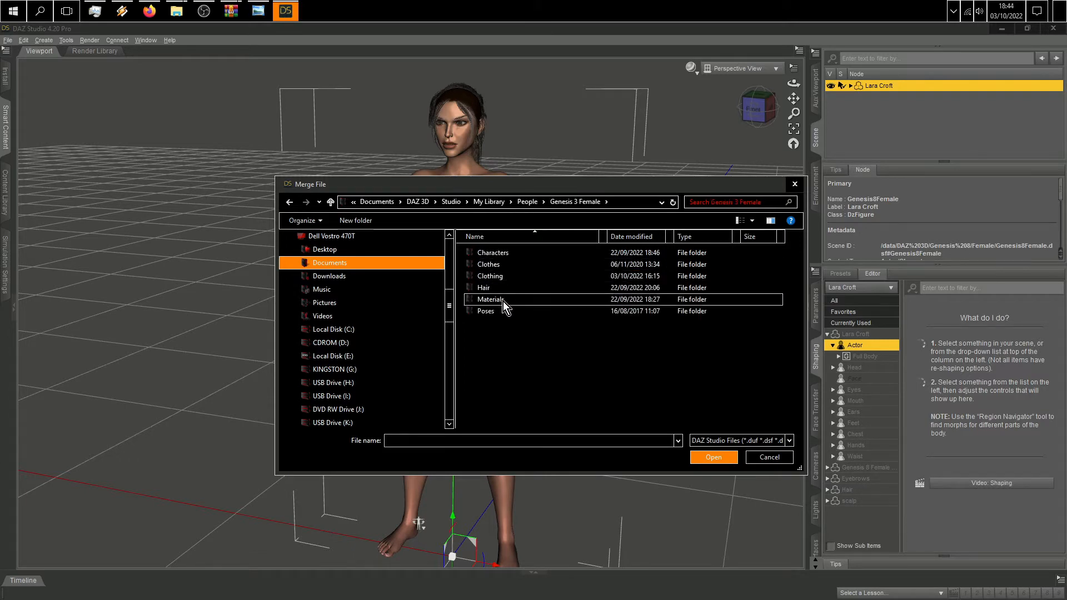
{"action": "double_click", "coordinate": [500, 276]}
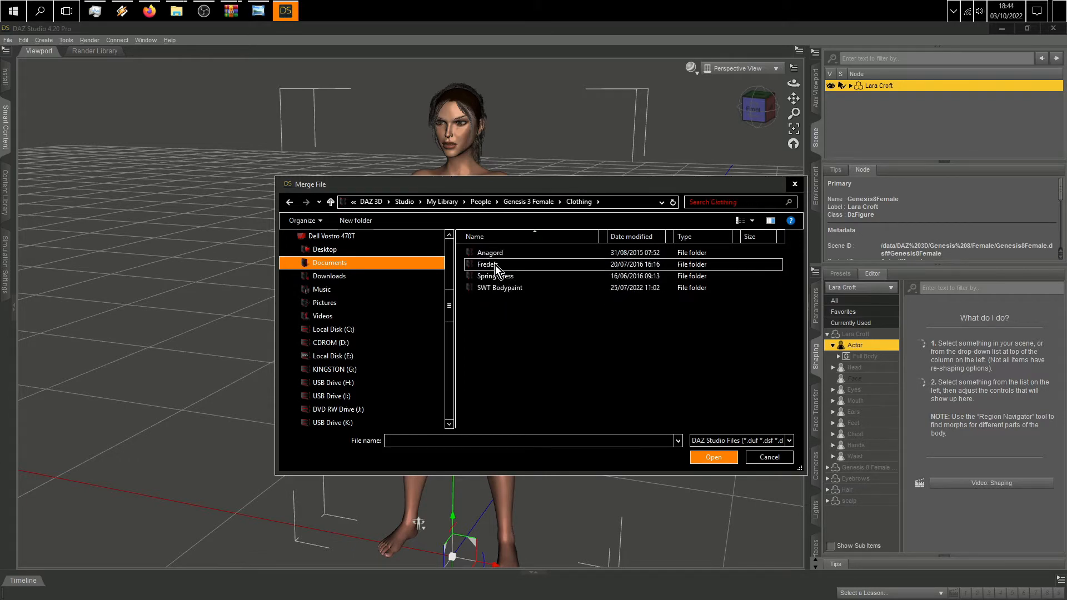
{"action": "double_click", "coordinate": [495, 265]}
{"action": "double_click", "coordinate": [496, 258]}
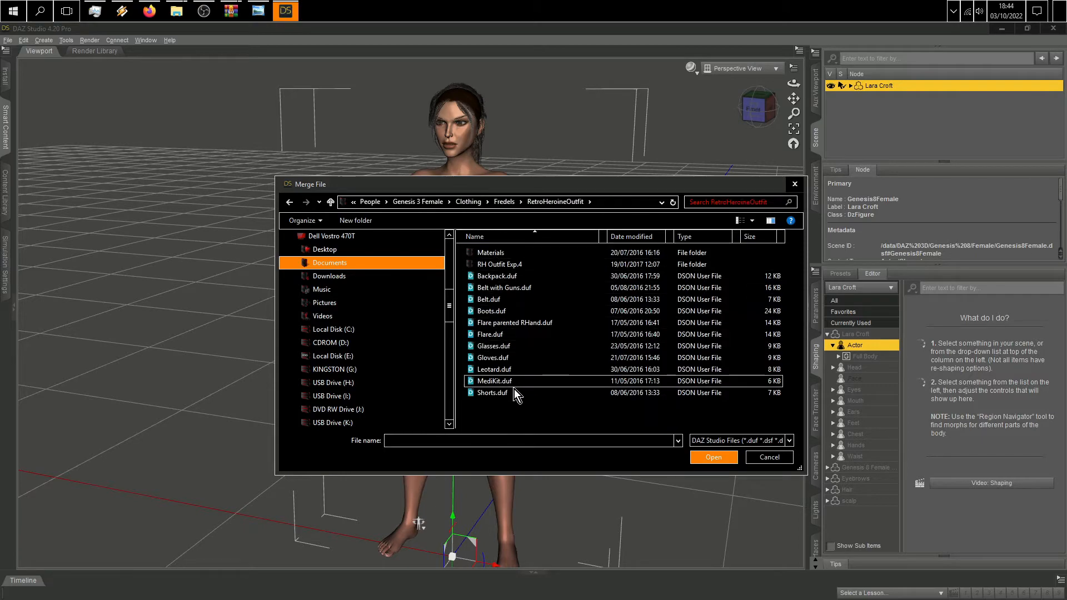
{"action": "left_click", "coordinate": [150, 10]}
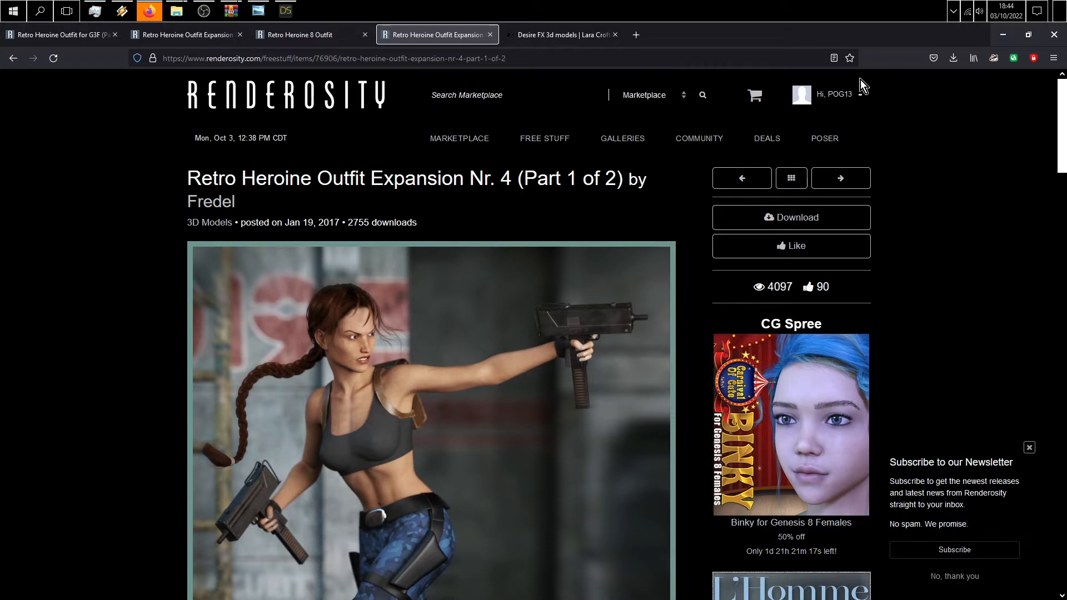
{"action": "left_click", "coordinate": [1005, 38]}
{"action": "double_click", "coordinate": [519, 265]}
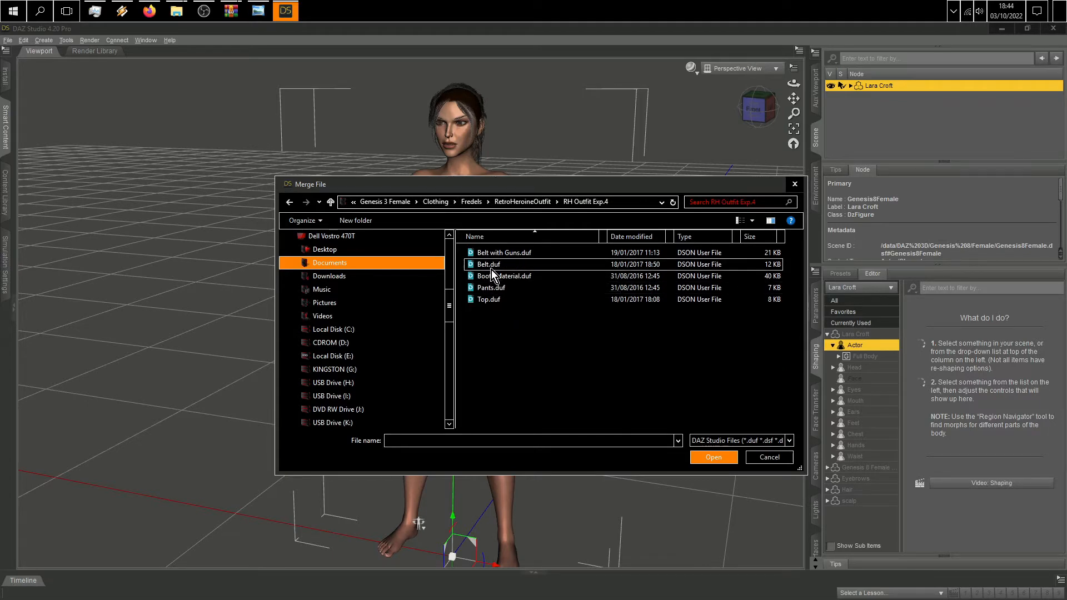
Step: Merge Pants.duf into the scene and auto-fit it to Lara Croft as an item designed for Genesis 3 Female
{"action": "left_click", "coordinate": [496, 289]}
{"action": "left_click", "coordinate": [714, 457]}
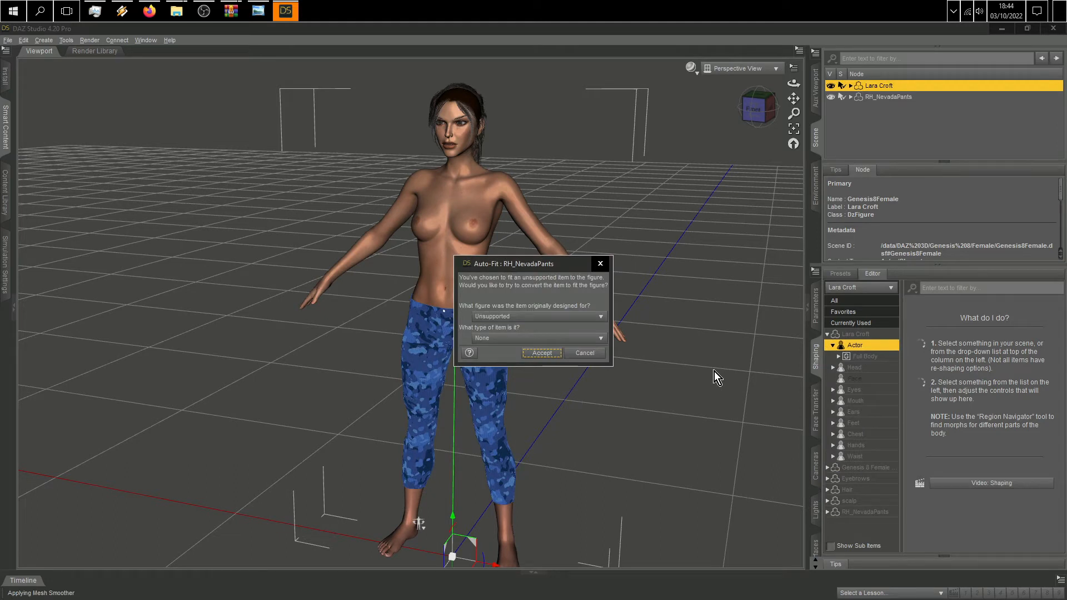
{"action": "left_click", "coordinate": [516, 316]}
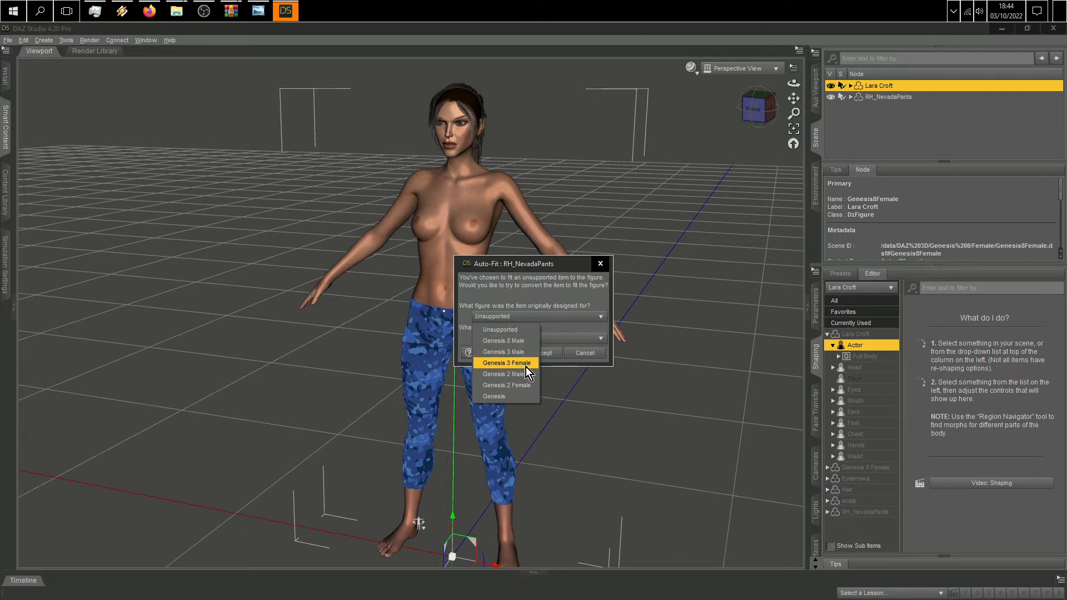
{"action": "left_click", "coordinate": [526, 366]}
{"action": "left_click", "coordinate": [548, 353]}
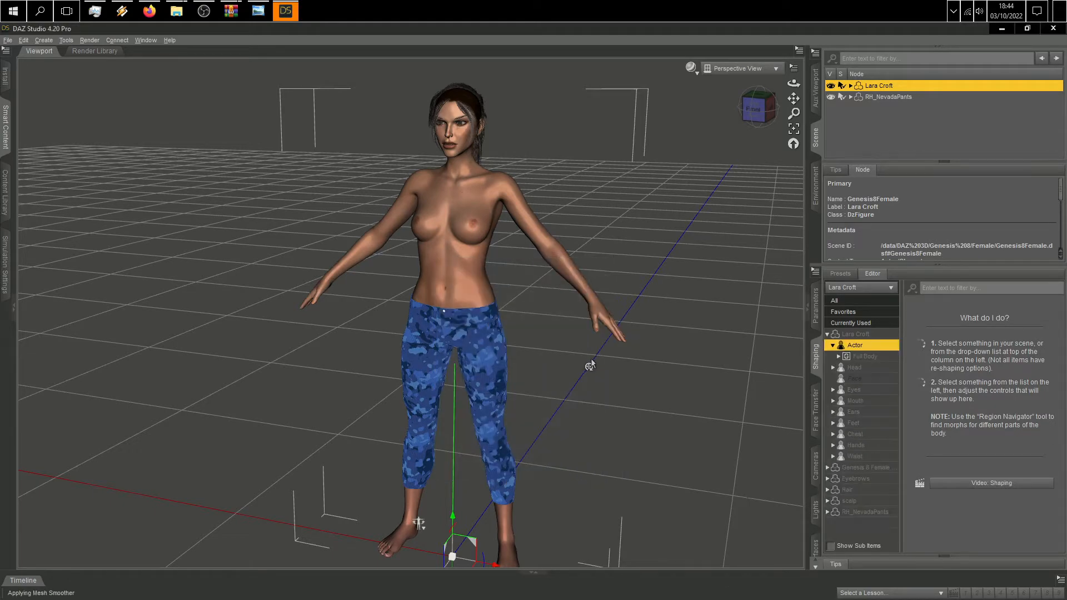
Step: Merge Top.duf from RH Outfit Exp.4 and auto-fit it to the figure with Genesis 3 Female as its original figure
{"action": "mouse_move", "coordinate": [757, 112]}
{"action": "left_mouse_down"}
{"action": "mouse_move", "coordinate": [639, 113]}
{"action": "mouse_move", "coordinate": [757, 113]}
{"action": "left_mouse_up"}
{"action": "left_click", "coordinate": [9, 42]}
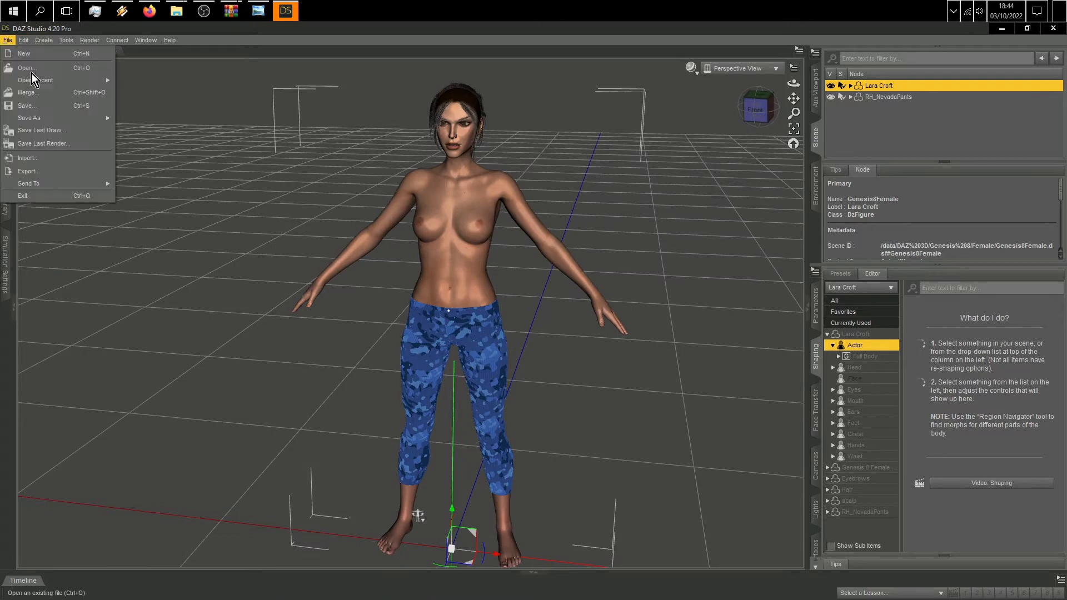
{"action": "left_click", "coordinate": [39, 91]}
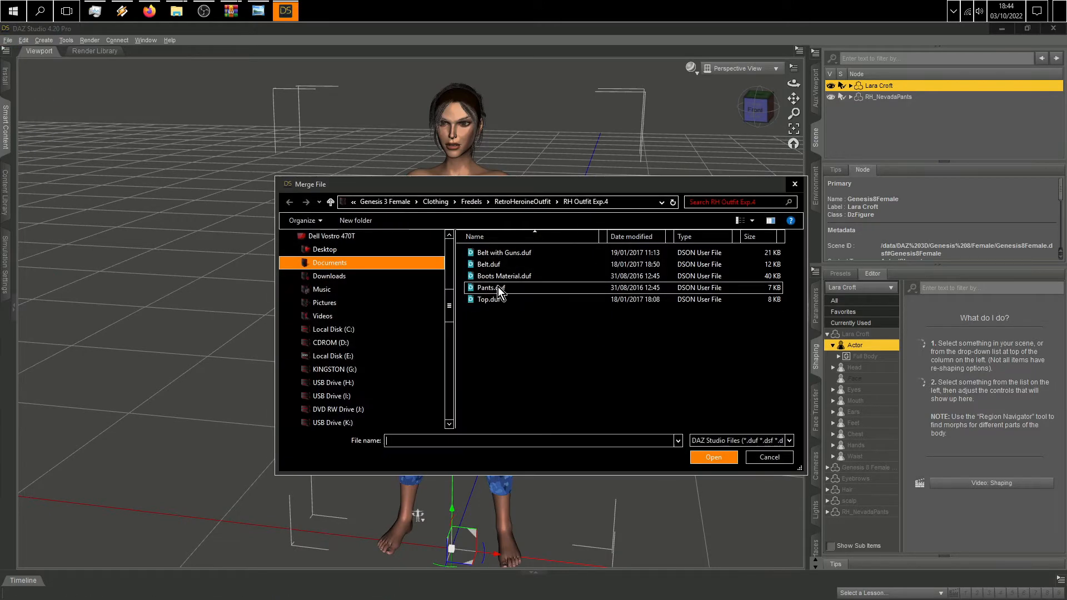
{"action": "left_click", "coordinate": [503, 299]}
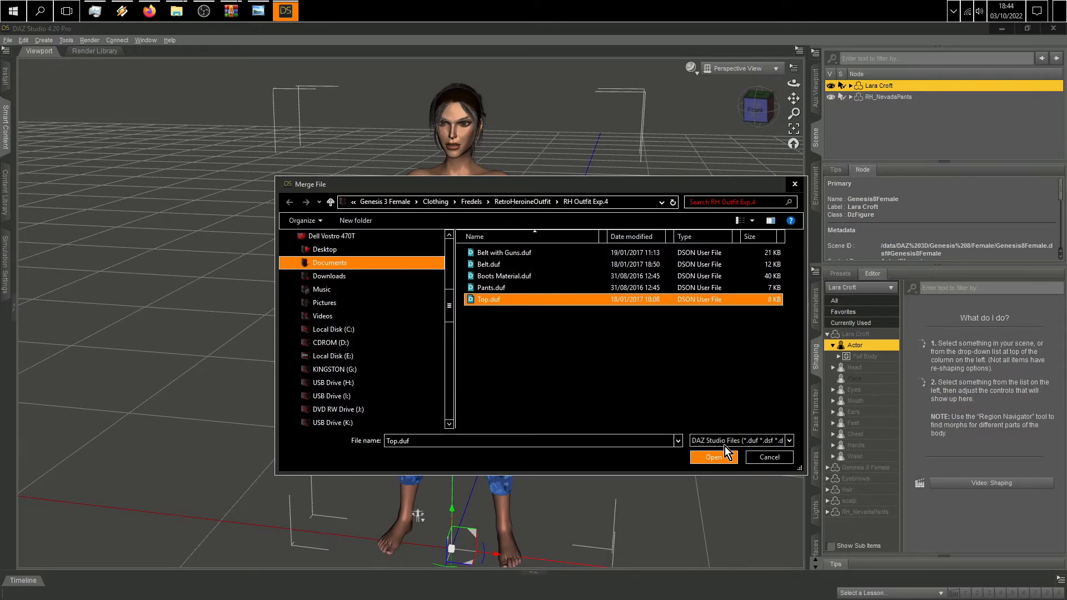
{"action": "left_click", "coordinate": [725, 453]}
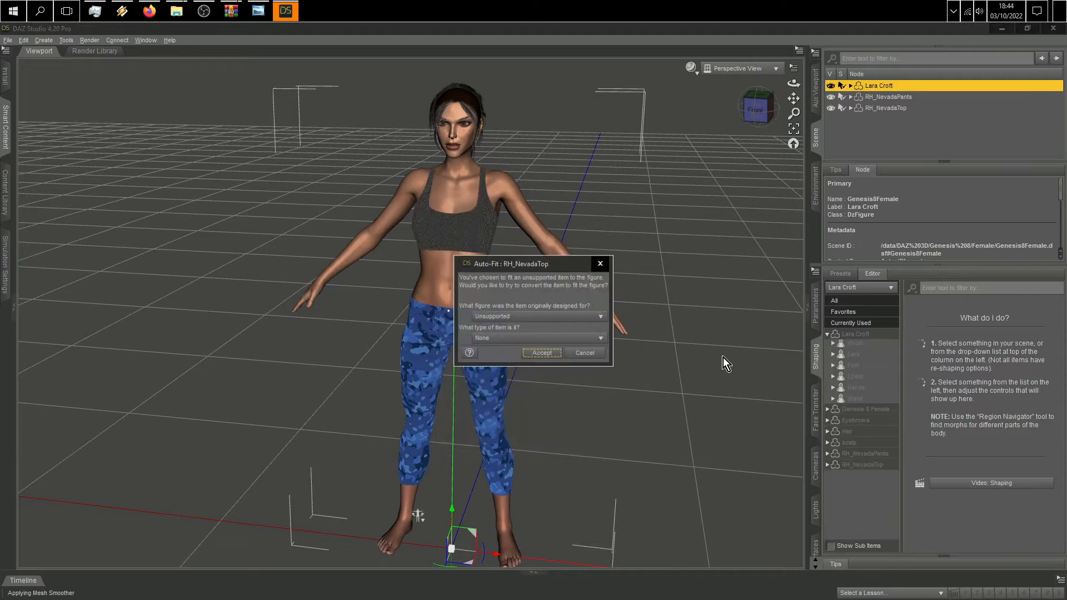
{"action": "left_click", "coordinate": [578, 316]}
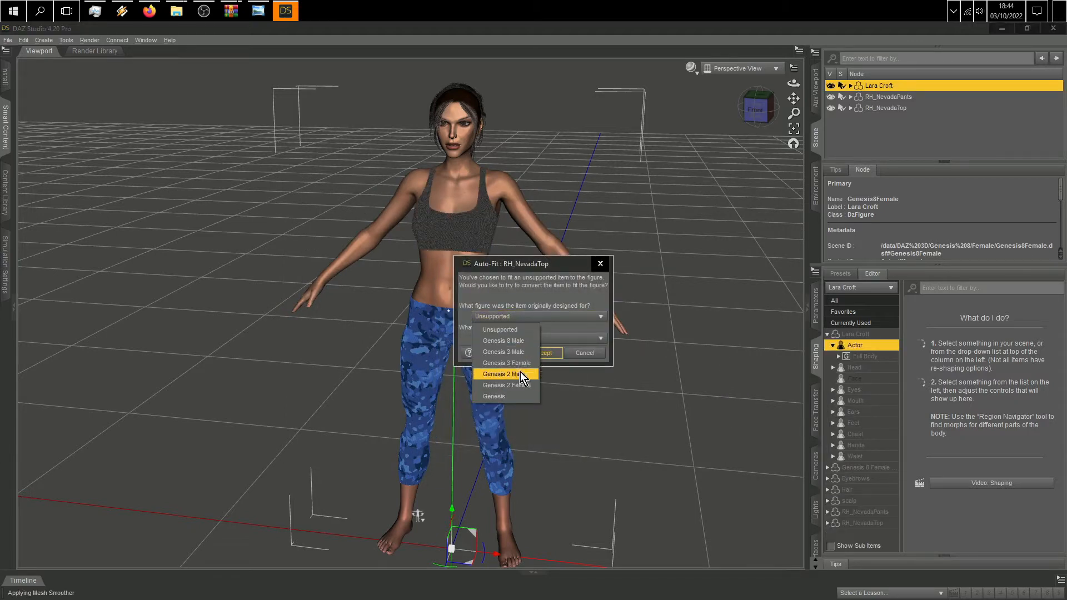
{"action": "left_click", "coordinate": [519, 364]}
{"action": "left_click", "coordinate": [547, 353]}
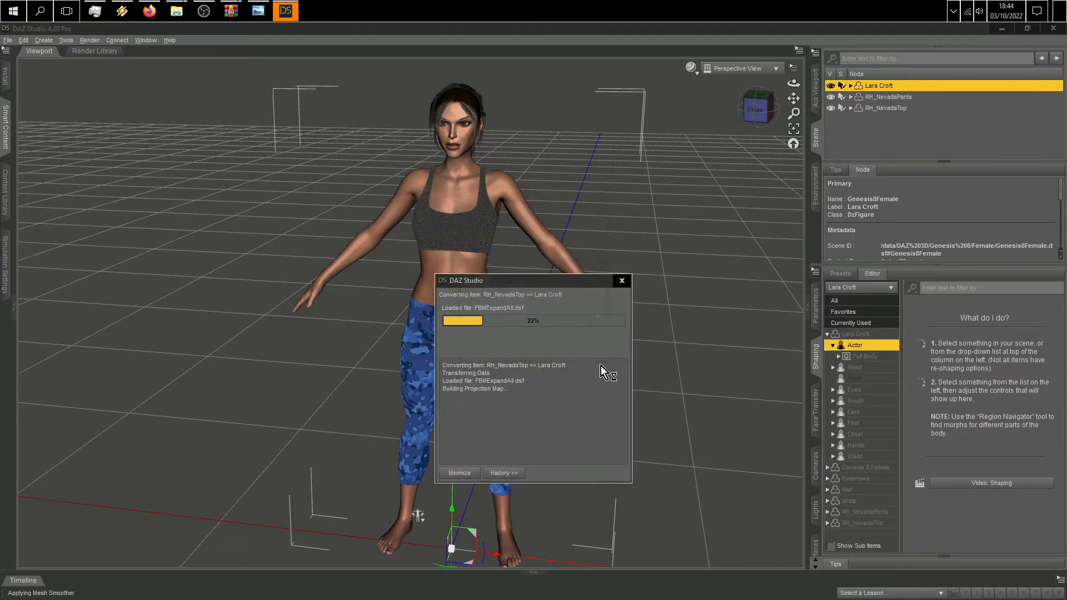
Step: Try to merge Boots Material.duf from the RH Outfit Exp.4 folder into the scene
{"action": "mouse_move", "coordinate": [757, 111]}
{"action": "left_mouse_down"}
{"action": "mouse_move", "coordinate": [653, 107]}
{"action": "mouse_move", "coordinate": [757, 109]}
{"action": "left_mouse_up"}
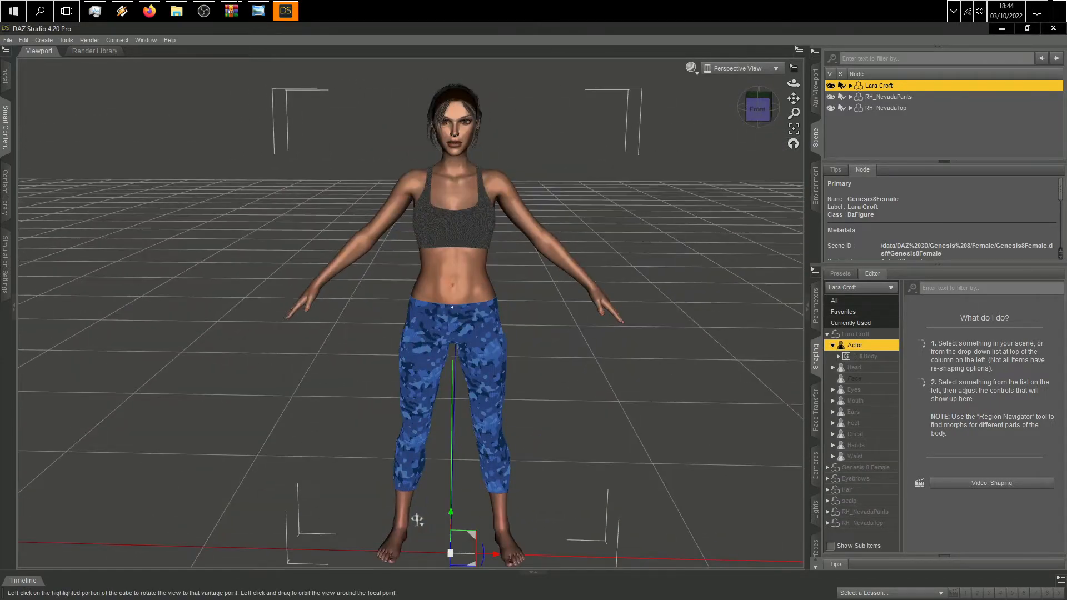
{"action": "left_click", "coordinate": [7, 42]}
{"action": "left_click", "coordinate": [27, 93]}
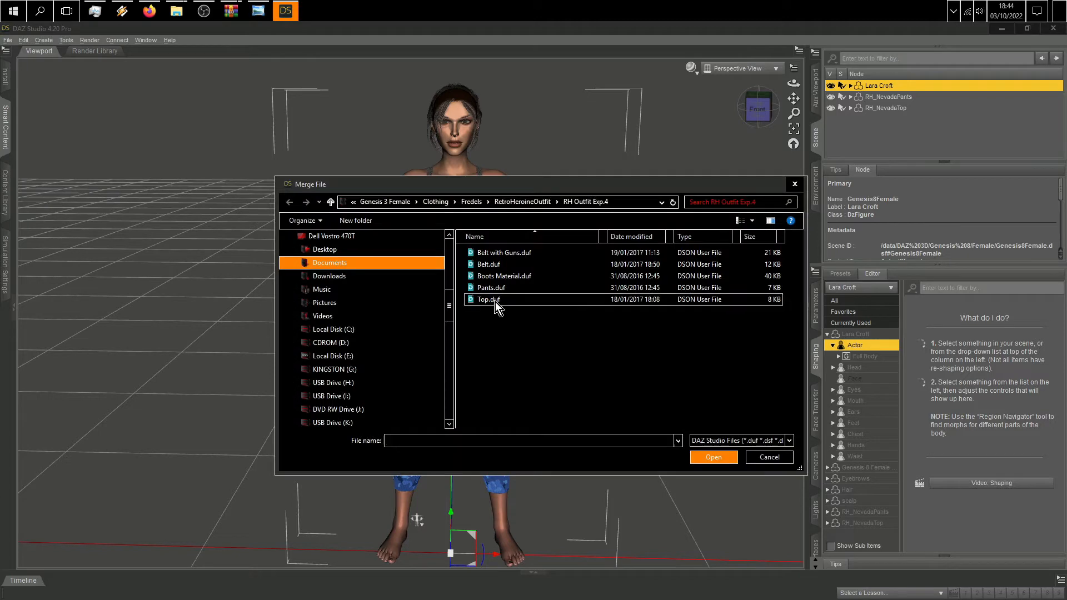
{"action": "left_click", "coordinate": [496, 279]}
{"action": "left_click", "coordinate": [721, 458]}
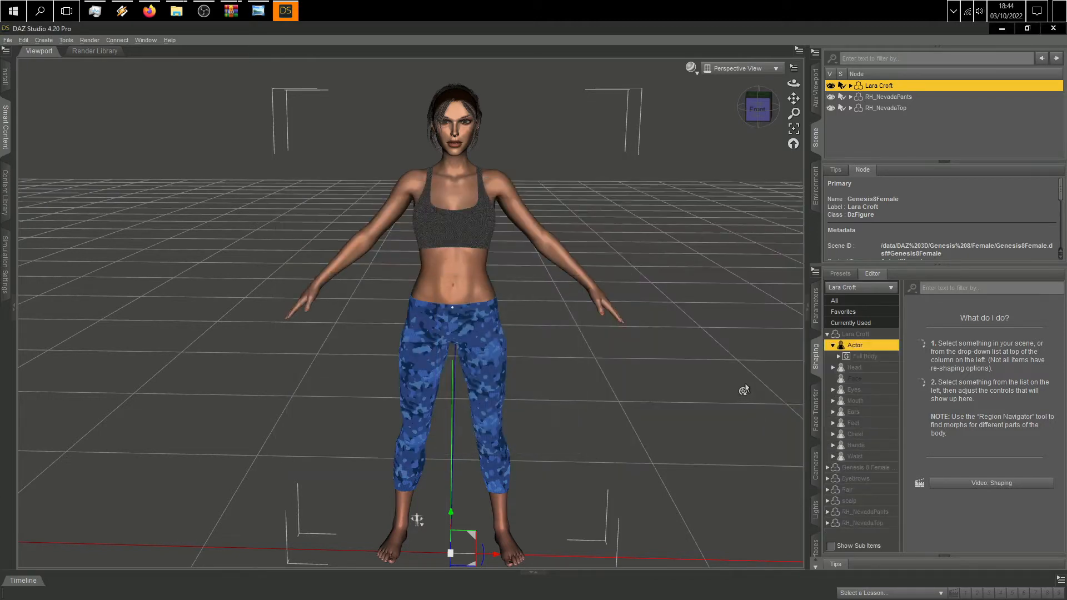
Step: Merge Belt with Guns.duf from RH Outfit Exp.4 onto the Lara Croft figure and view the belt from the side
{"action": "mouse_move", "coordinate": [756, 110]}
{"action": "left_mouse_down"}
{"action": "mouse_move", "coordinate": [698, 123]}
{"action": "mouse_move", "coordinate": [768, 124]}
{"action": "left_mouse_up"}
{"action": "scroll", "coordinate": [683, 422], "scroll_direction": "down", "scroll_amount": 5}
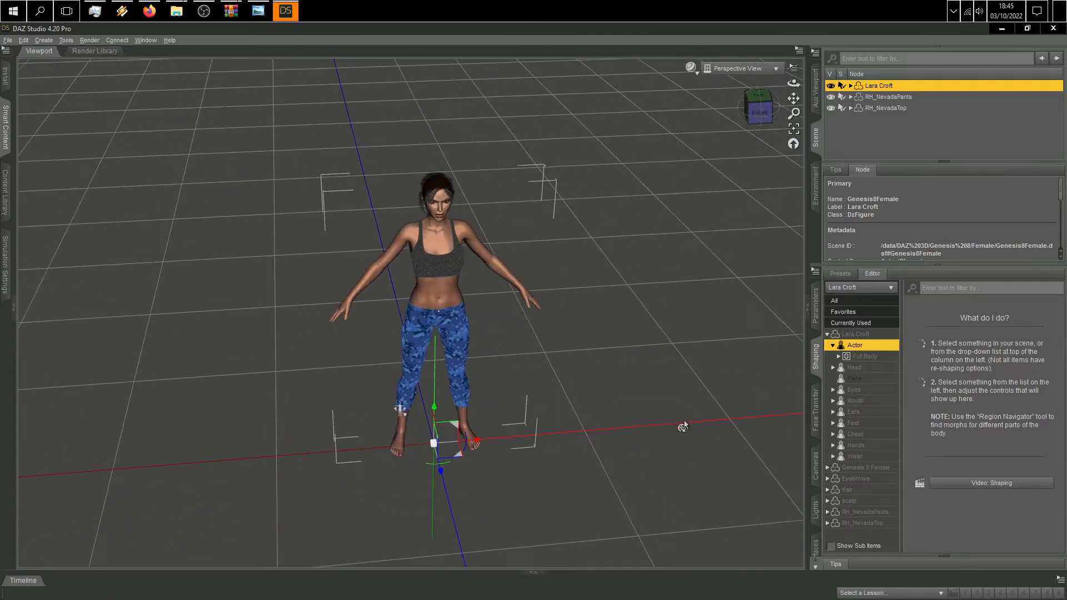
{"action": "left_click", "coordinate": [7, 40]}
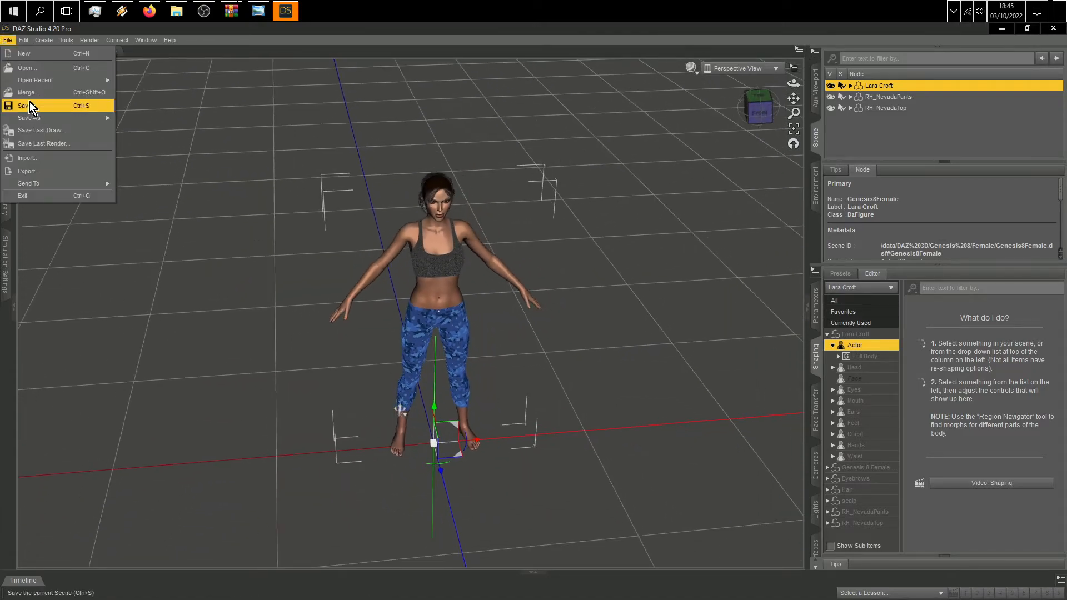
{"action": "left_click", "coordinate": [30, 103]}
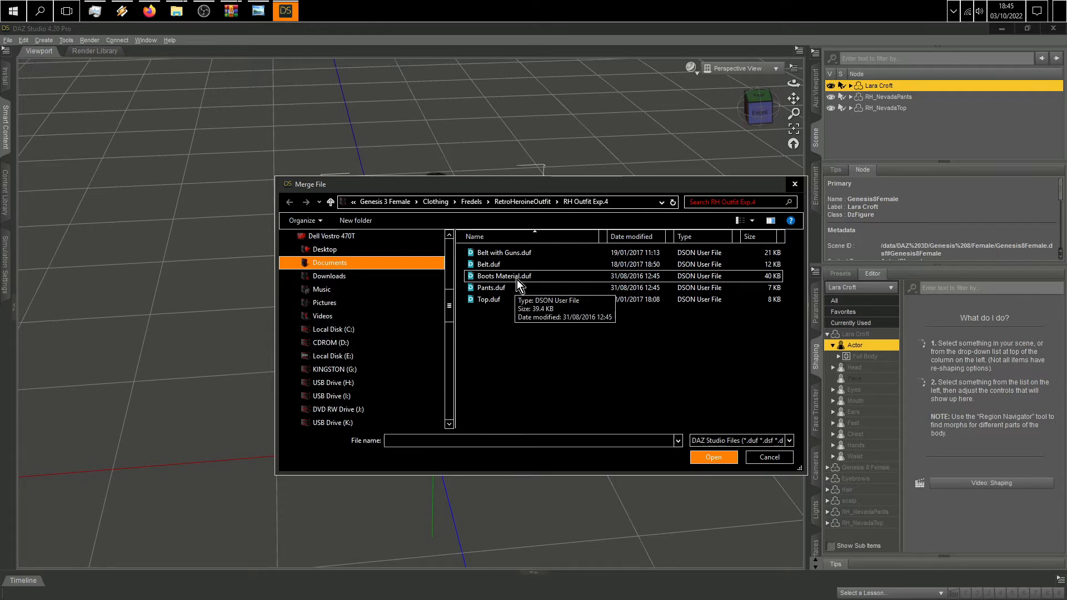
{"action": "left_click", "coordinate": [523, 254]}
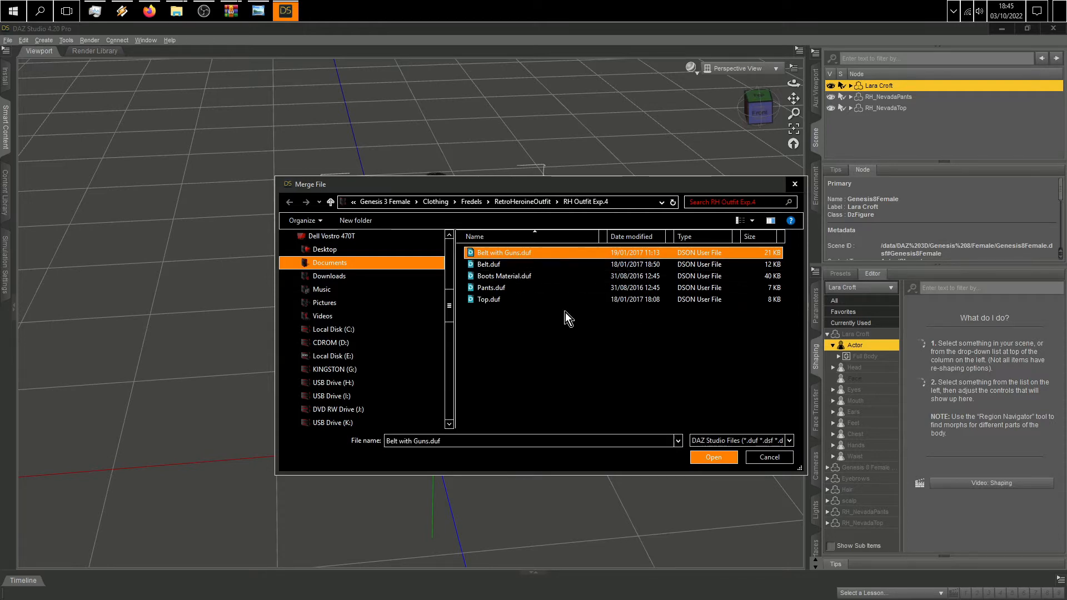
{"action": "left_click", "coordinate": [712, 457]}
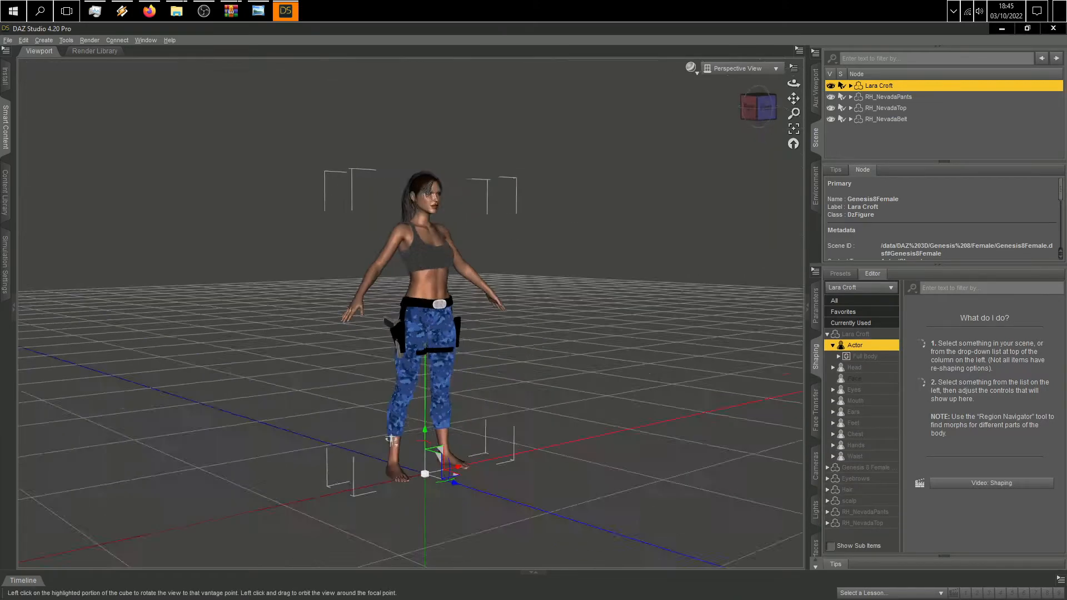
{"action": "left_click_drag", "start_coordinate": [759, 108], "coordinate": [478, 95]}
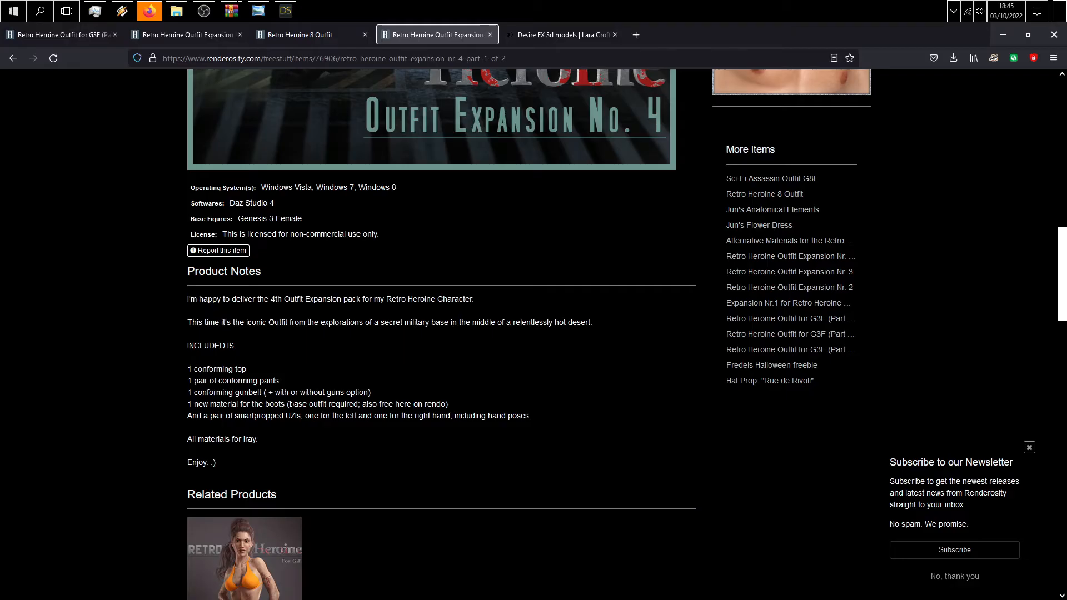
Step: Switch to Firefox and examine the outfit expansion page for the boots material requirement, the preview image and the related products
{"action": "left_click_drag", "start_coordinate": [291, 404], "coordinate": [359, 404]}
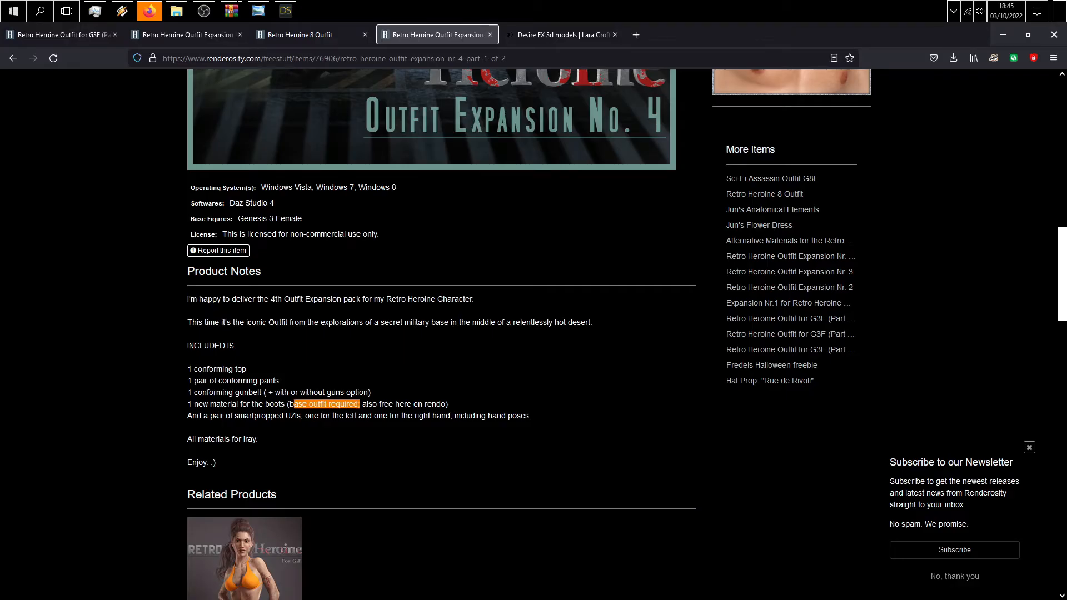
{"action": "left_click", "coordinate": [465, 409]}
{"action": "scroll", "coordinate": [429, 429], "scroll_direction": "down", "scroll_amount": 4}
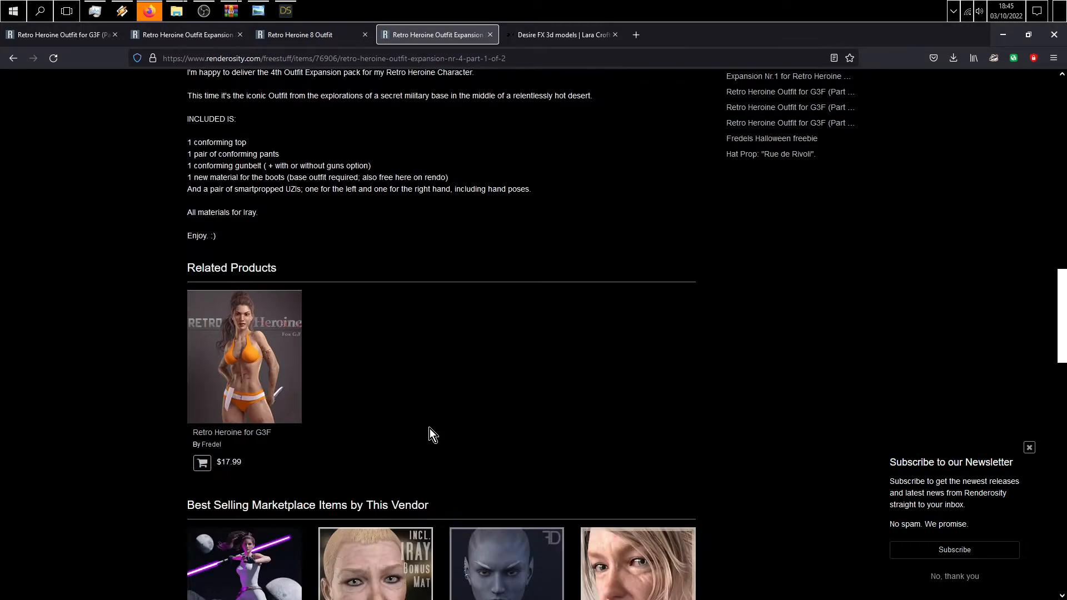
{"action": "scroll", "coordinate": [429, 428], "scroll_direction": "up", "scroll_amount": 10}
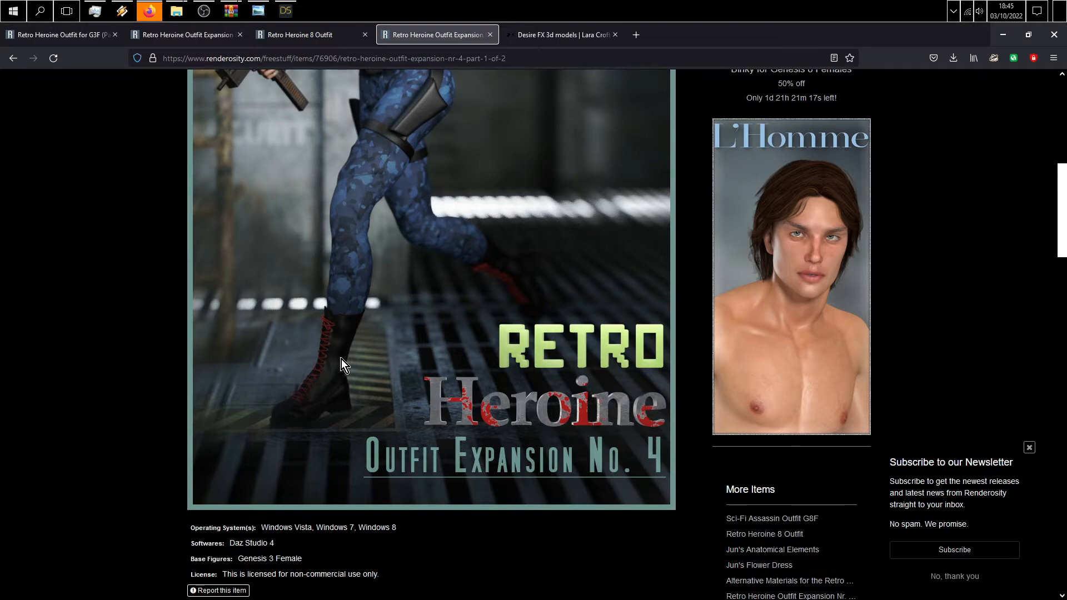
{"action": "scroll", "coordinate": [338, 346], "scroll_direction": "down", "scroll_amount": 5}
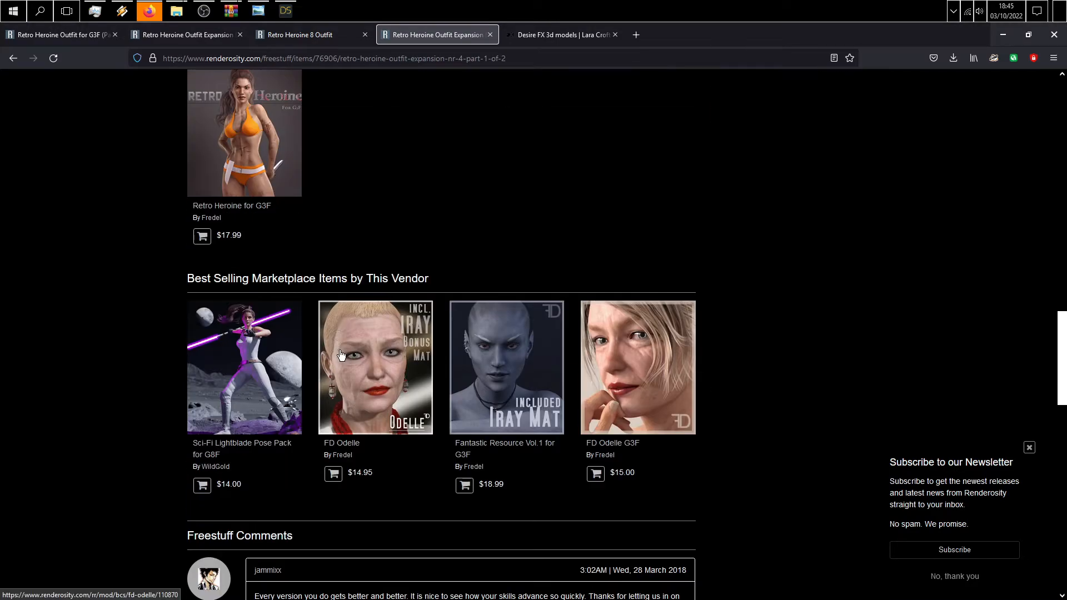
Step: Review the outfit expansion page's comments, the boots entry in the product notes, and the preview image
{"action": "scroll", "coordinate": [782, 475], "scroll_direction": "down", "scroll_amount": 4}
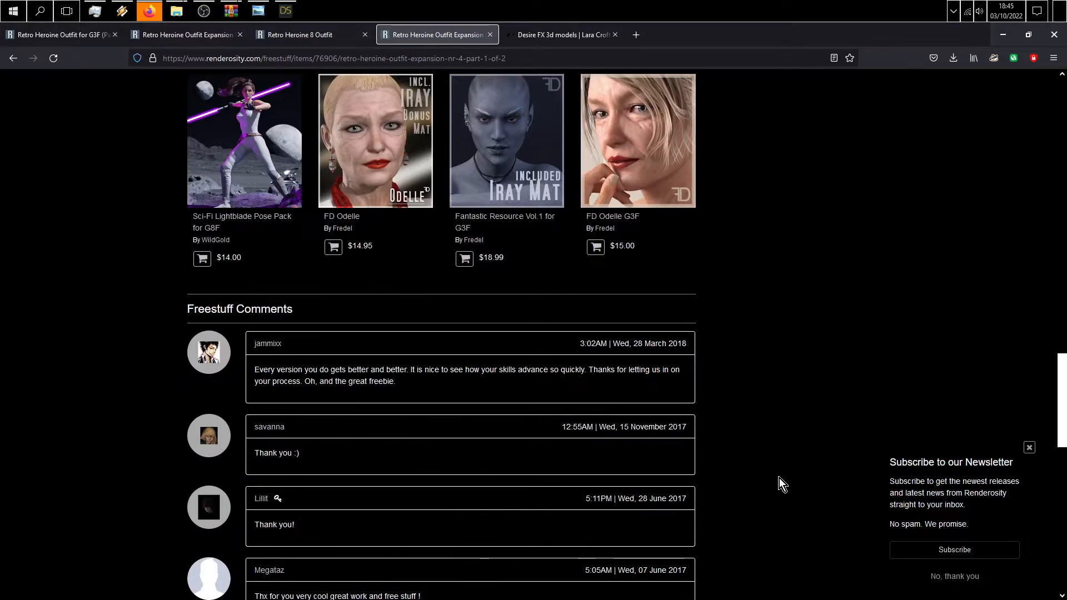
{"action": "scroll", "coordinate": [779, 478], "scroll_direction": "up", "scroll_amount": 15}
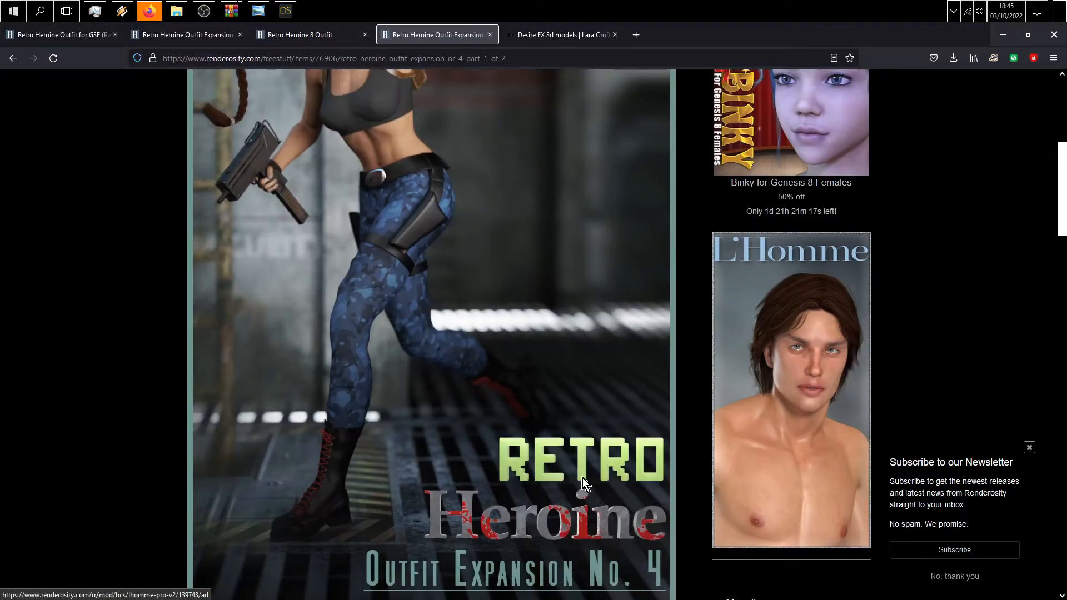
{"action": "scroll", "coordinate": [781, 483], "scroll_direction": "up", "scroll_amount": 6}
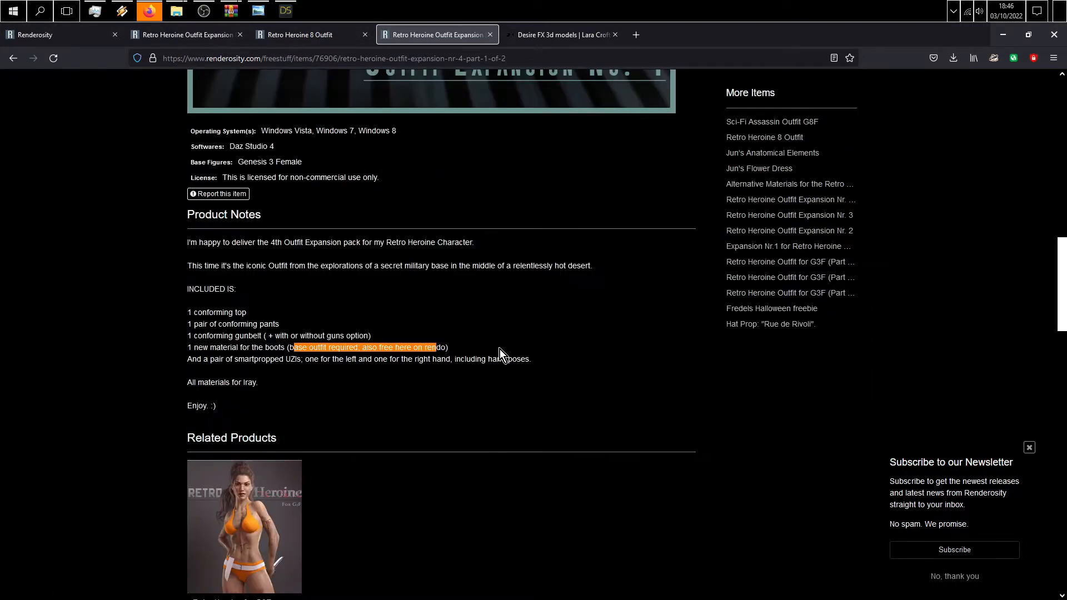
{"action": "left_click", "coordinate": [498, 349]}
{"action": "scroll", "coordinate": [540, 347], "scroll_direction": "up", "scroll_amount": 9}
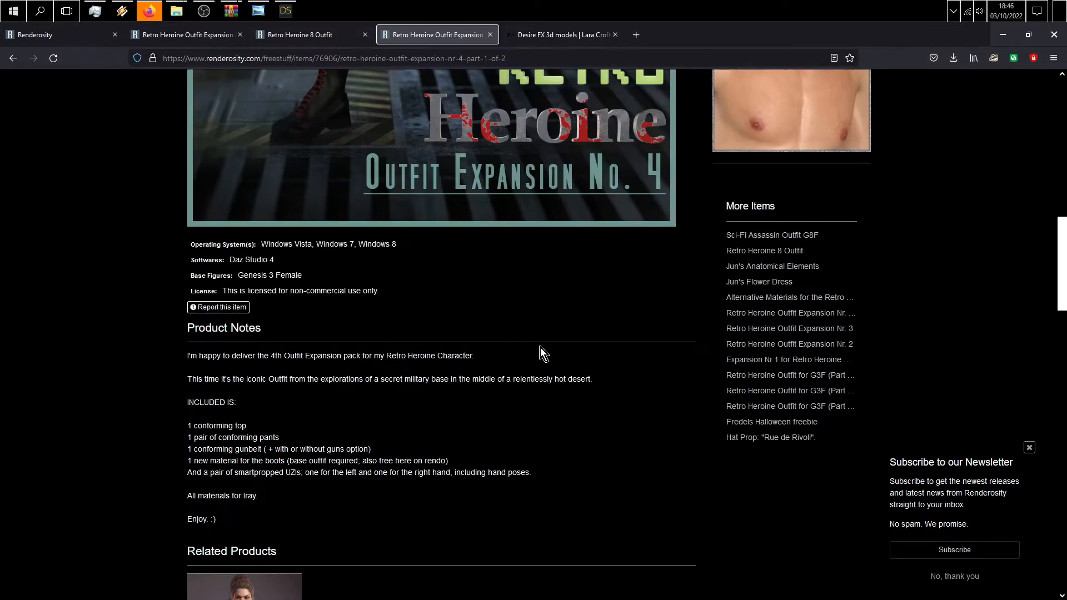
{"action": "scroll", "coordinate": [529, 335], "scroll_direction": "down", "scroll_amount": 2}
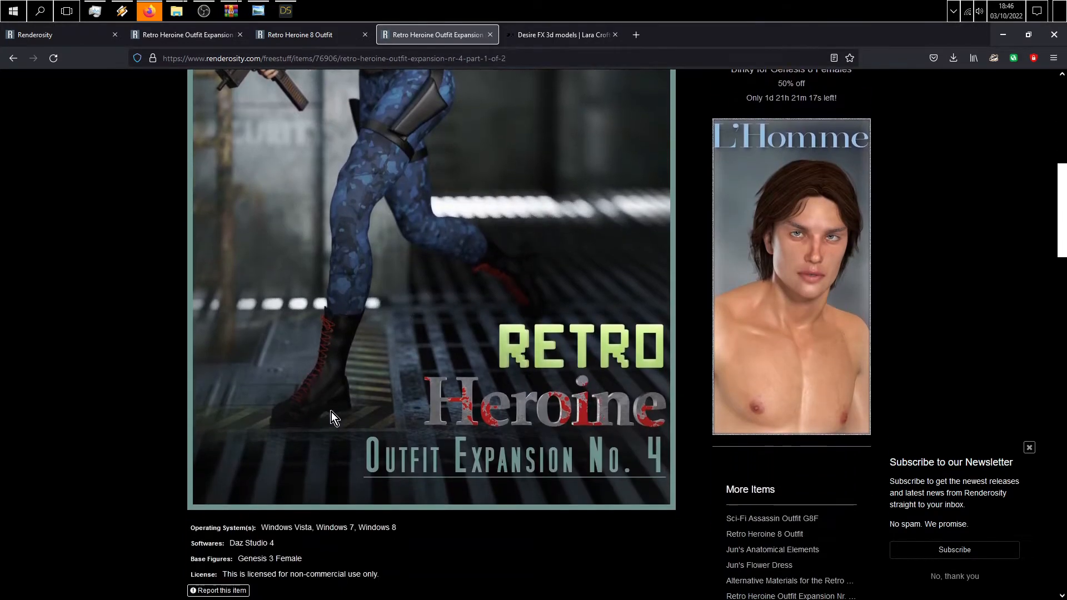
{"action": "scroll", "coordinate": [592, 294], "scroll_direction": "up", "scroll_amount": 8}
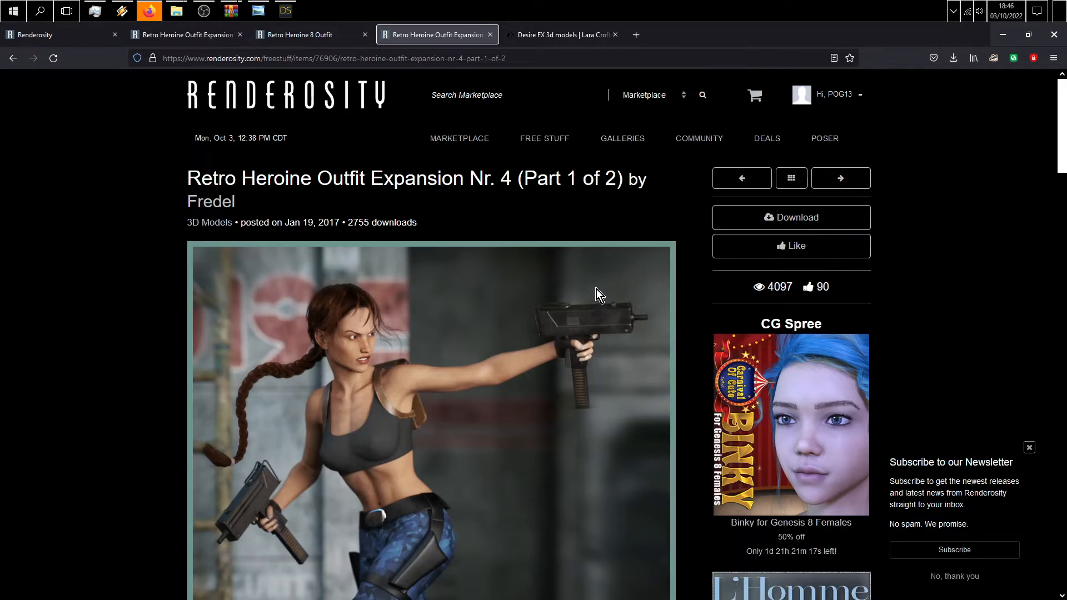
Step: Examine the preview images on the Retro Heroine 8 Outfit page, including the boots
{"action": "left_click", "coordinate": [539, 40]}
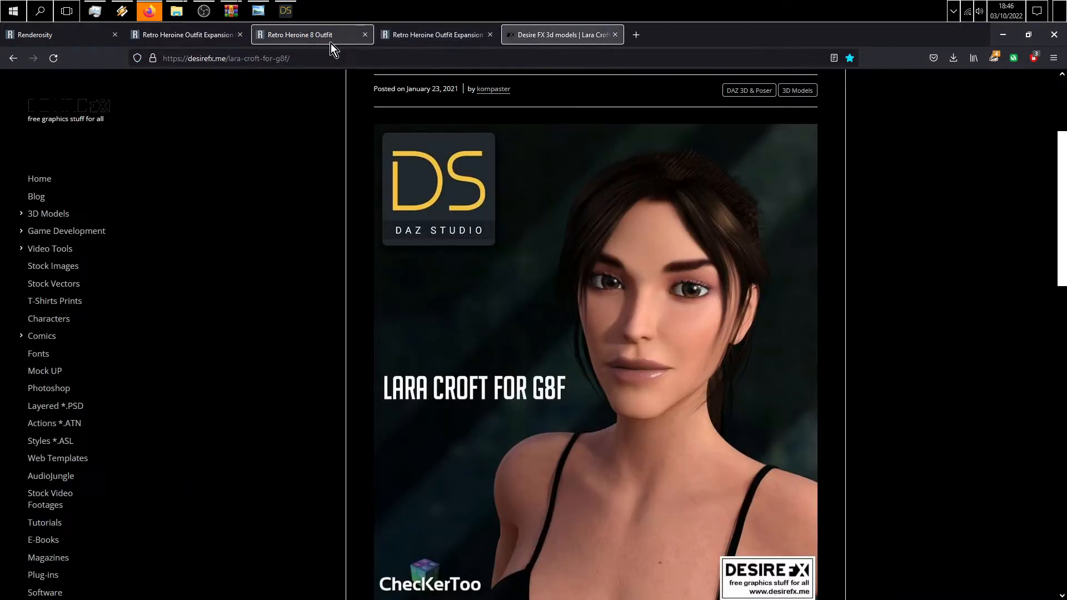
{"action": "left_click", "coordinate": [309, 39]}
{"action": "scroll", "coordinate": [569, 336], "scroll_direction": "down", "scroll_amount": 6}
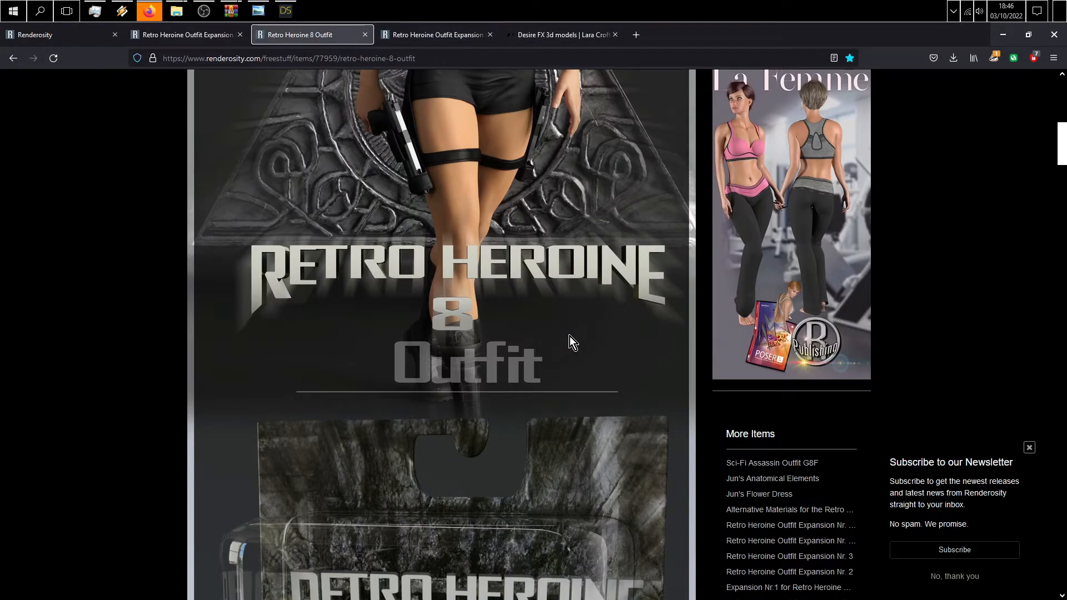
{"action": "scroll", "coordinate": [571, 337], "scroll_direction": "down", "scroll_amount": 7}
{"action": "scroll", "coordinate": [571, 337], "scroll_direction": "up", "scroll_amount": 7}
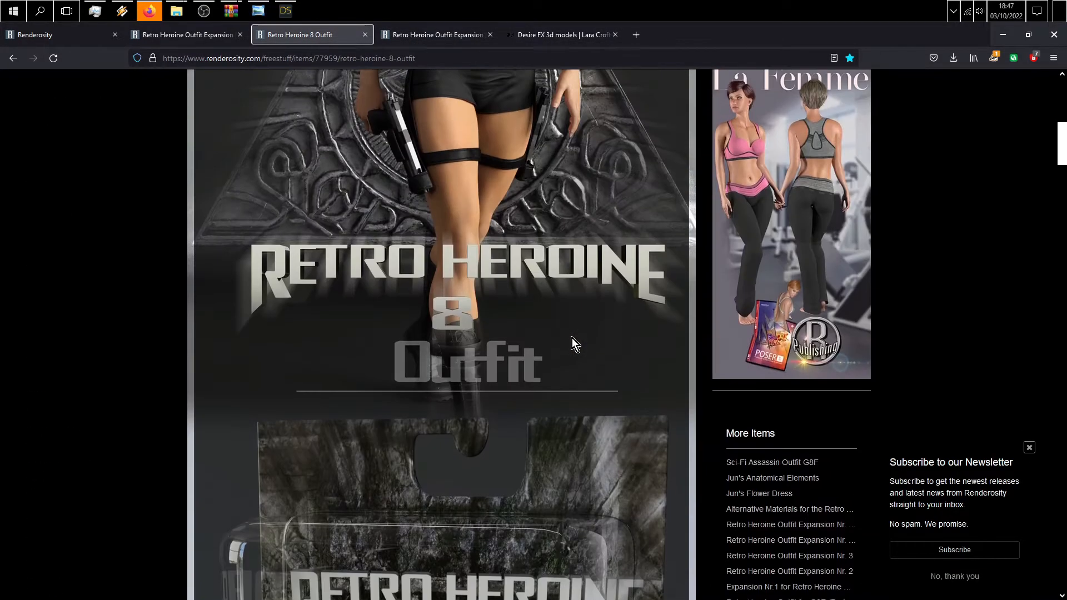
{"action": "scroll", "coordinate": [572, 338], "scroll_direction": "down", "scroll_amount": 7}
{"action": "scroll", "coordinate": [572, 339], "scroll_direction": "down", "scroll_amount": 5}
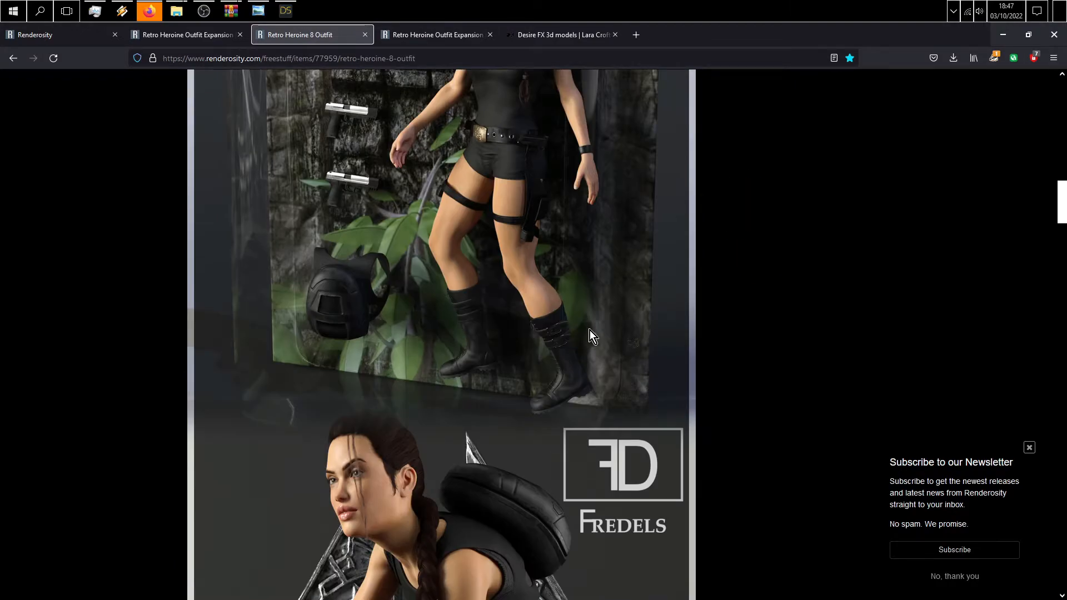
{"action": "scroll", "coordinate": [639, 306], "scroll_direction": "up", "scroll_amount": 12}
Step: Return to DAZ Studio, merge Boots.duf from the Genesis 3 Female RetroHeroineOutfit folder, and auto-fit the boots to the Lara Croft figure
{"action": "left_click", "coordinate": [1002, 34]}
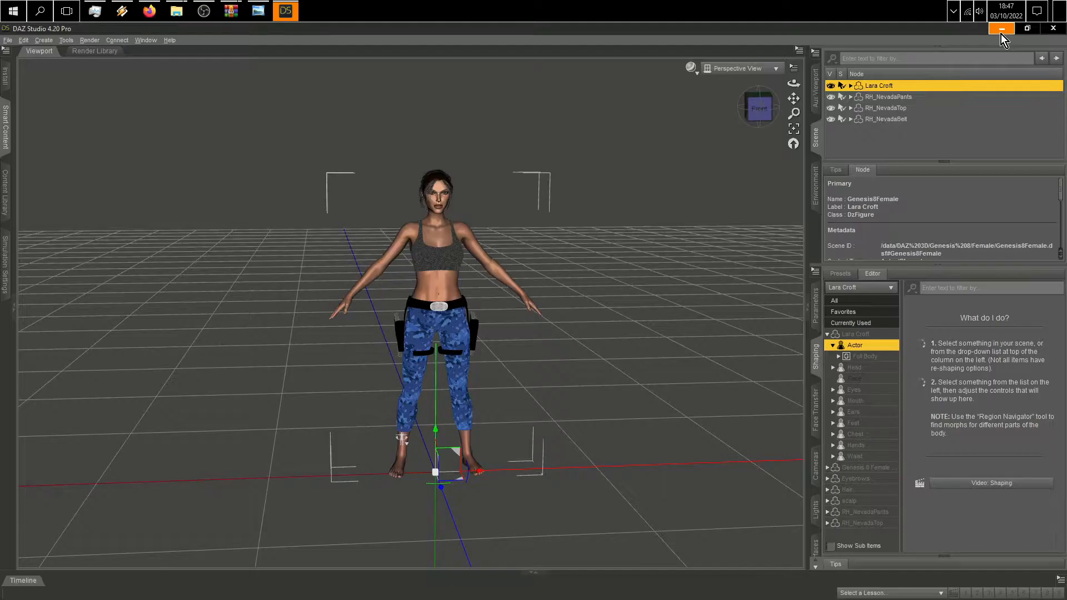
{"action": "left_click", "coordinate": [8, 40]}
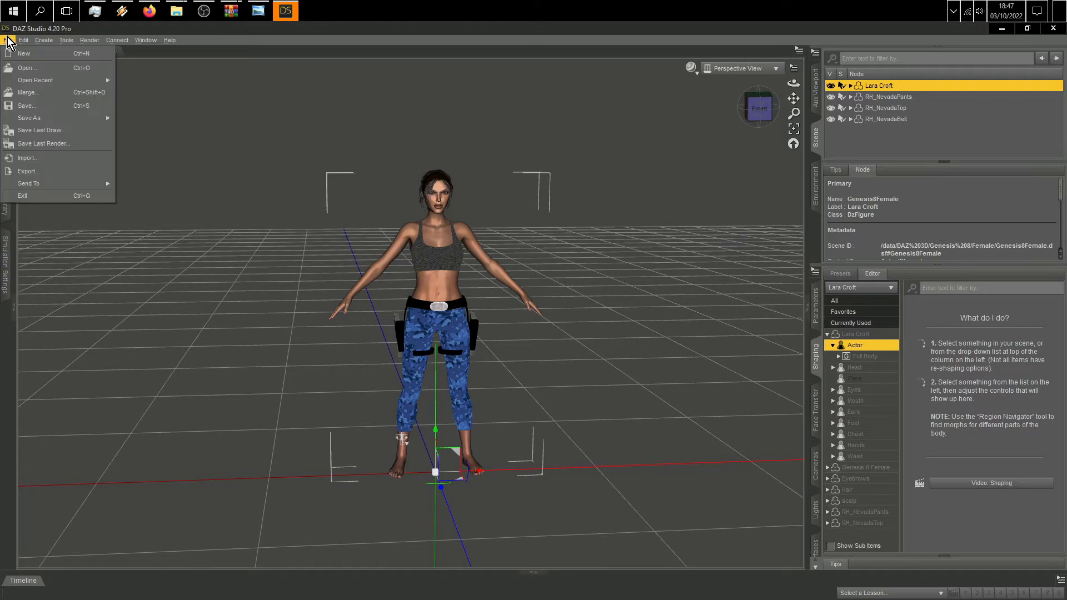
{"action": "left_click", "coordinate": [34, 95]}
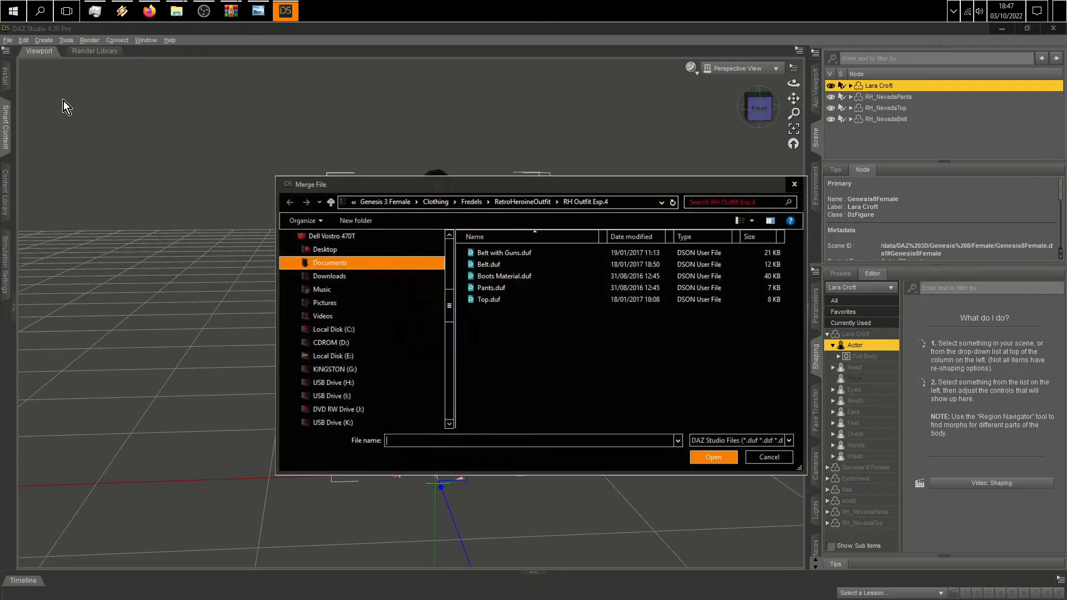
{"action": "left_click", "coordinate": [424, 202]}
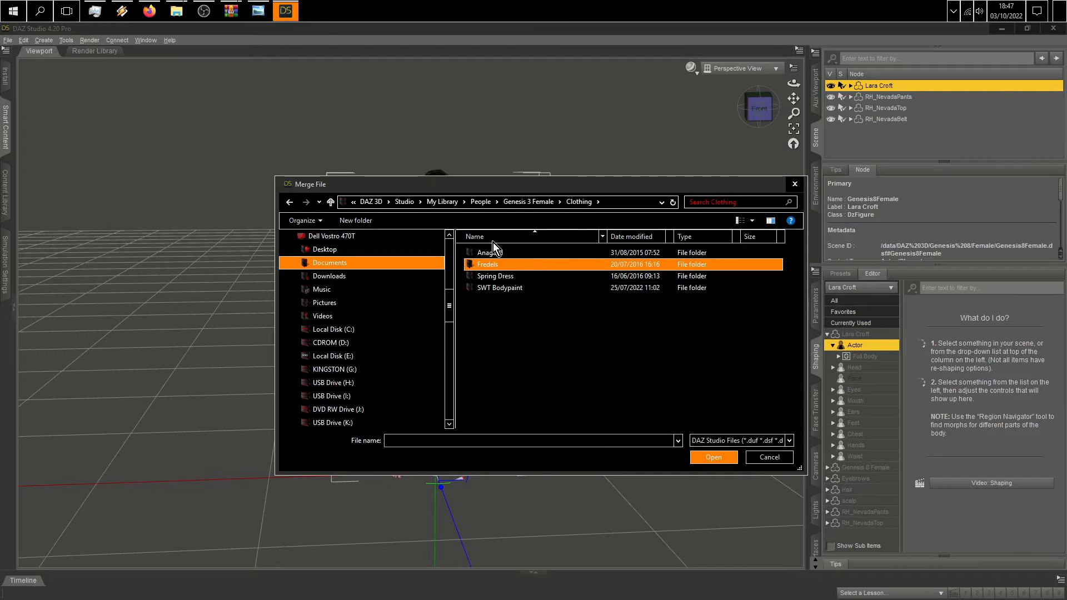
{"action": "double_click", "coordinate": [502, 264]}
{"action": "double_click", "coordinate": [509, 258]}
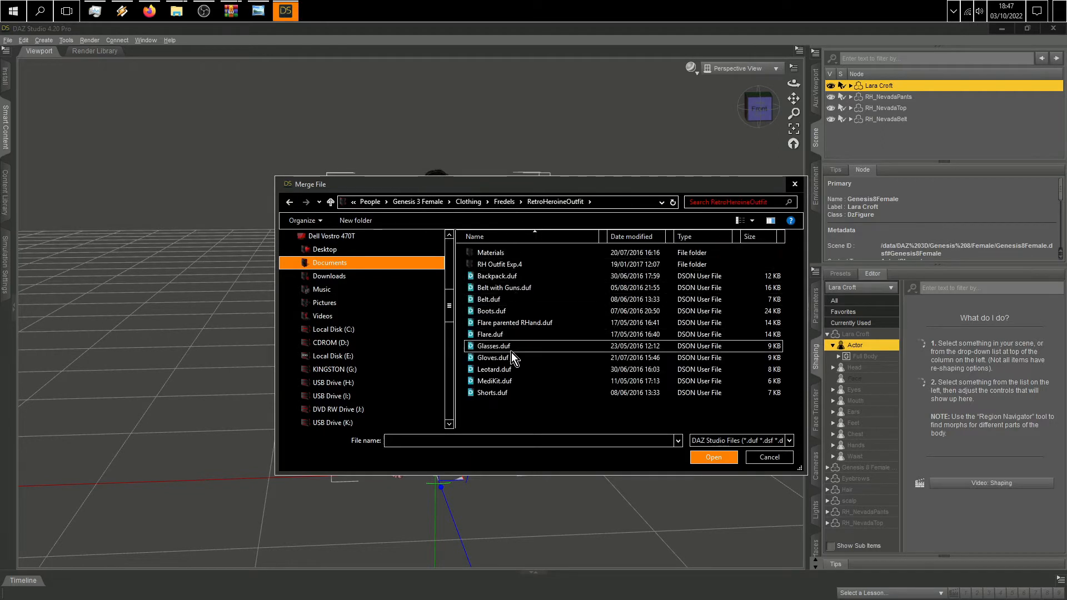
{"action": "left_click", "coordinate": [504, 312]}
{"action": "left_click", "coordinate": [703, 458]}
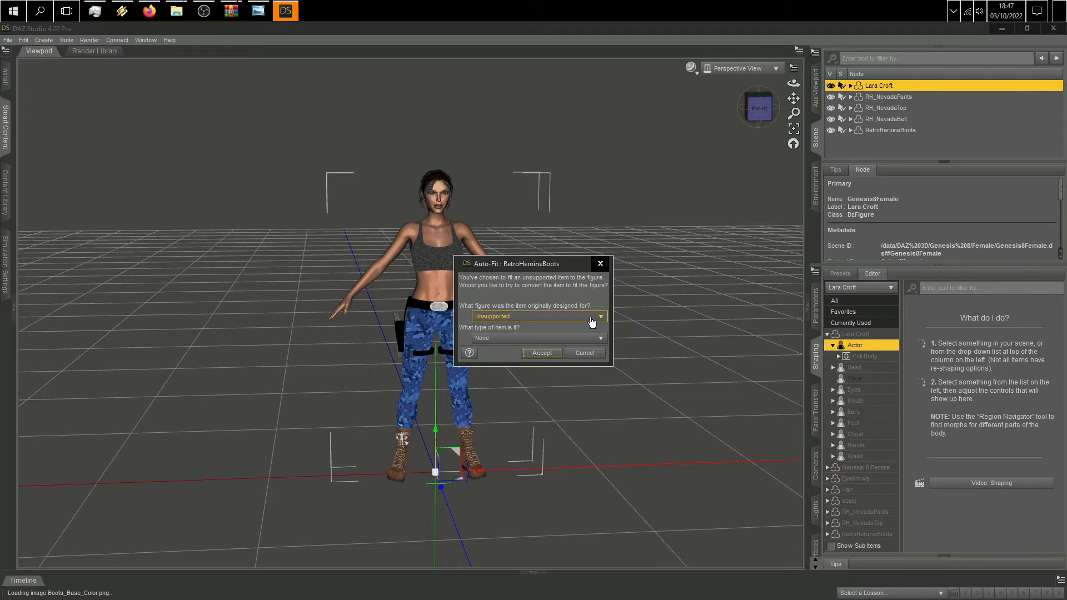
{"action": "key", "text": "Return"}
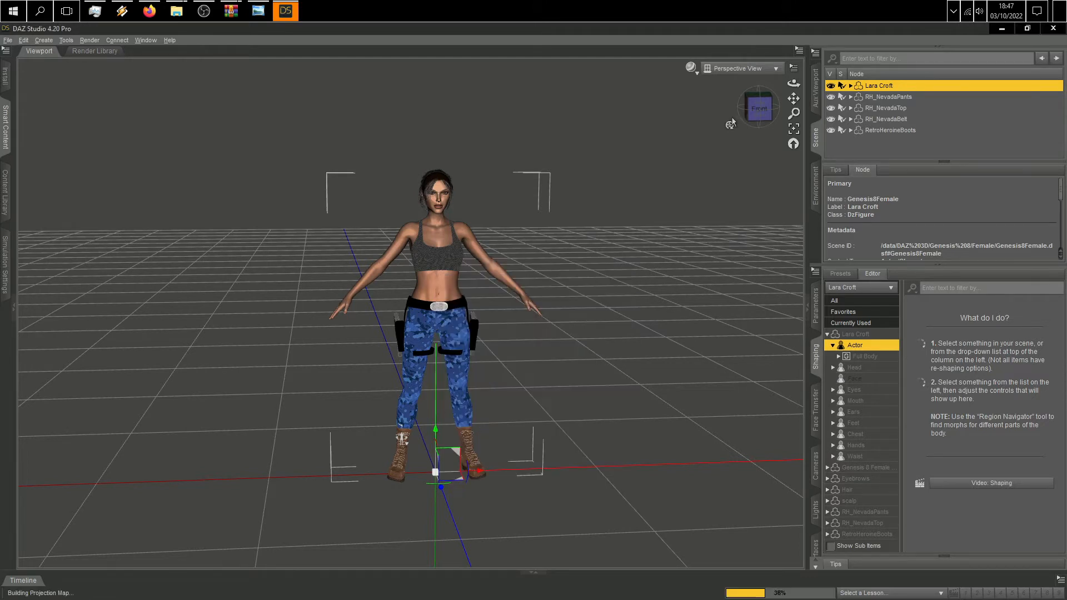
Step: Compare the figure's gun belt and holsters up close with the lara c test2.tif render in Windows Photo Viewer
{"action": "left_click_drag", "start_coordinate": [734, 122], "coordinate": [782, 97]}
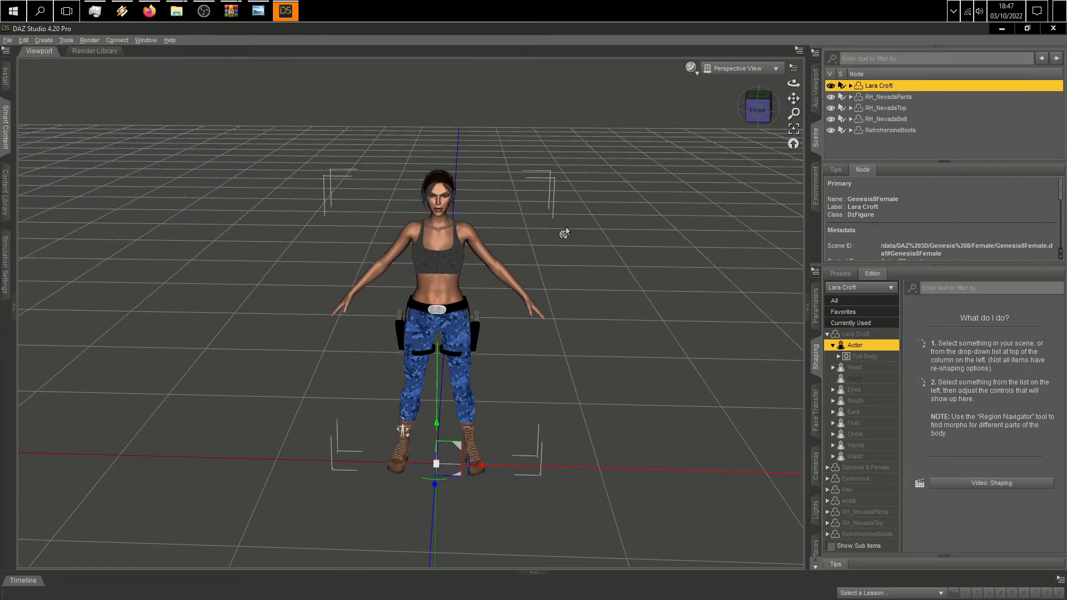
{"action": "scroll", "coordinate": [569, 228], "scroll_direction": "up", "scroll_amount": 10}
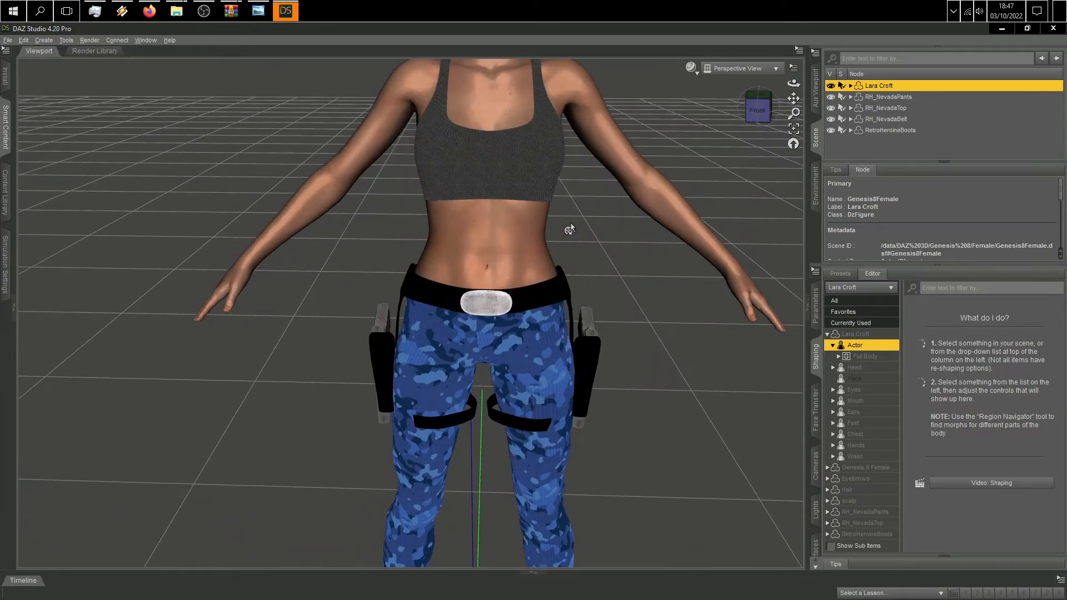
{"action": "scroll", "coordinate": [568, 229], "scroll_direction": "up", "scroll_amount": 2}
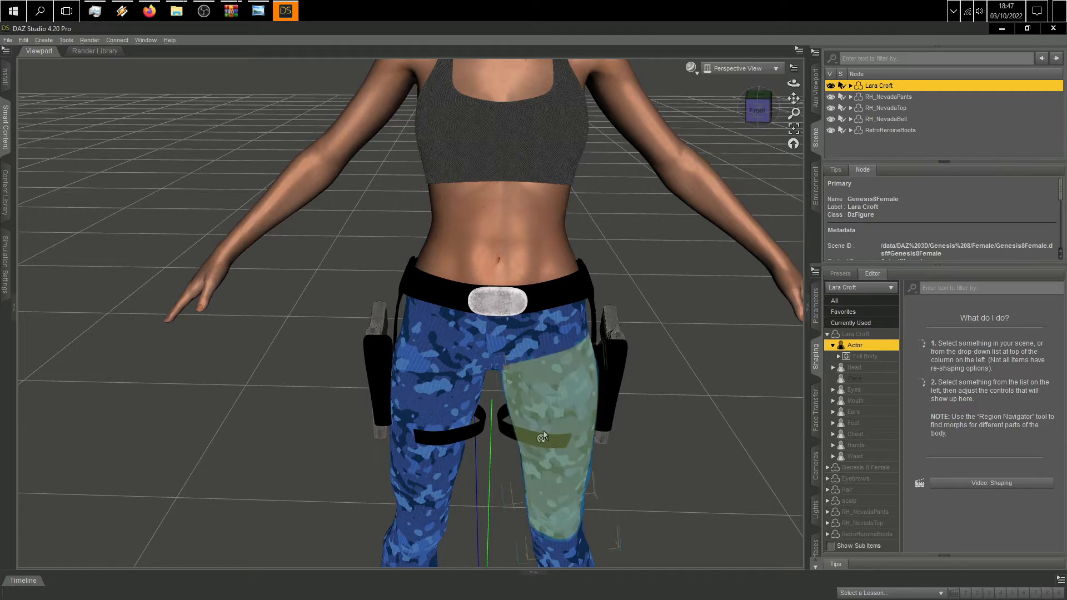
{"action": "left_click", "coordinate": [258, 10]}
{"action": "left_click_drag", "start_coordinate": [951, 248], "coordinate": [876, 162]}
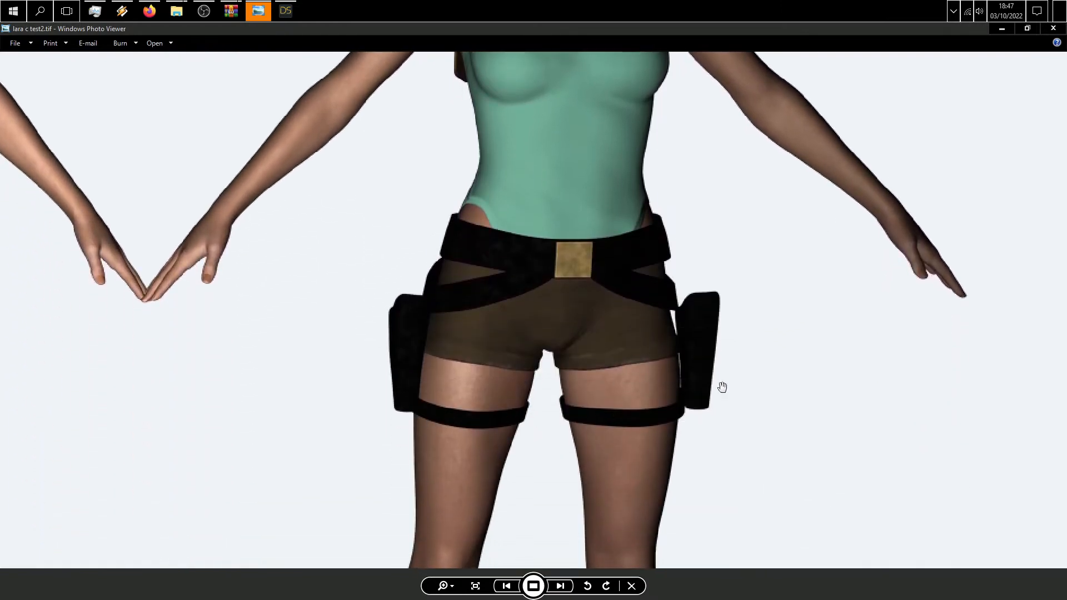
{"action": "left_click_drag", "start_coordinate": [930, 240], "coordinate": [798, 598]}
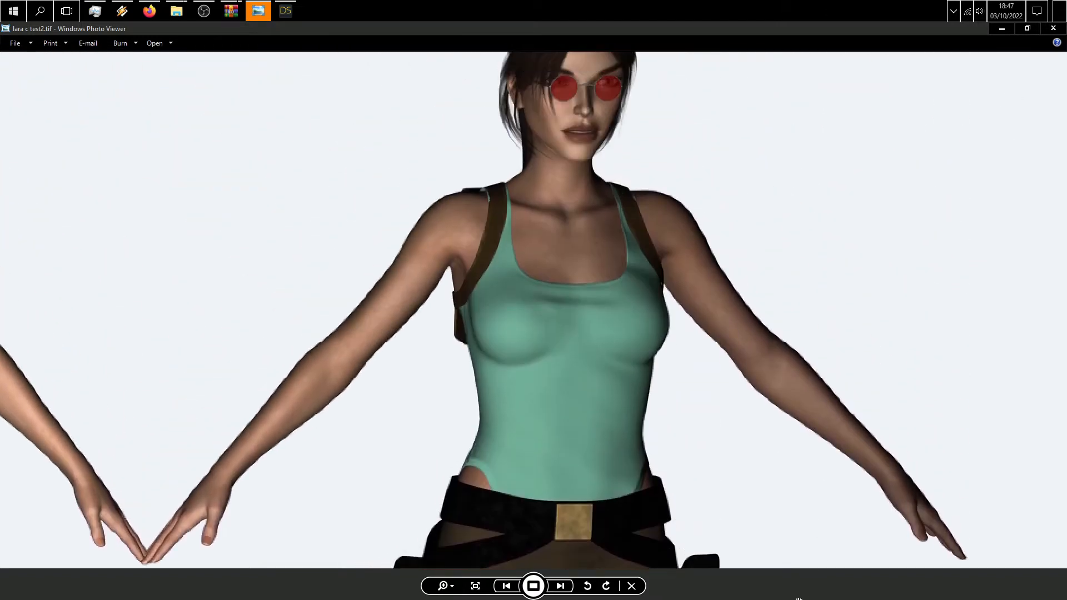
{"action": "left_click", "coordinate": [1001, 29]}
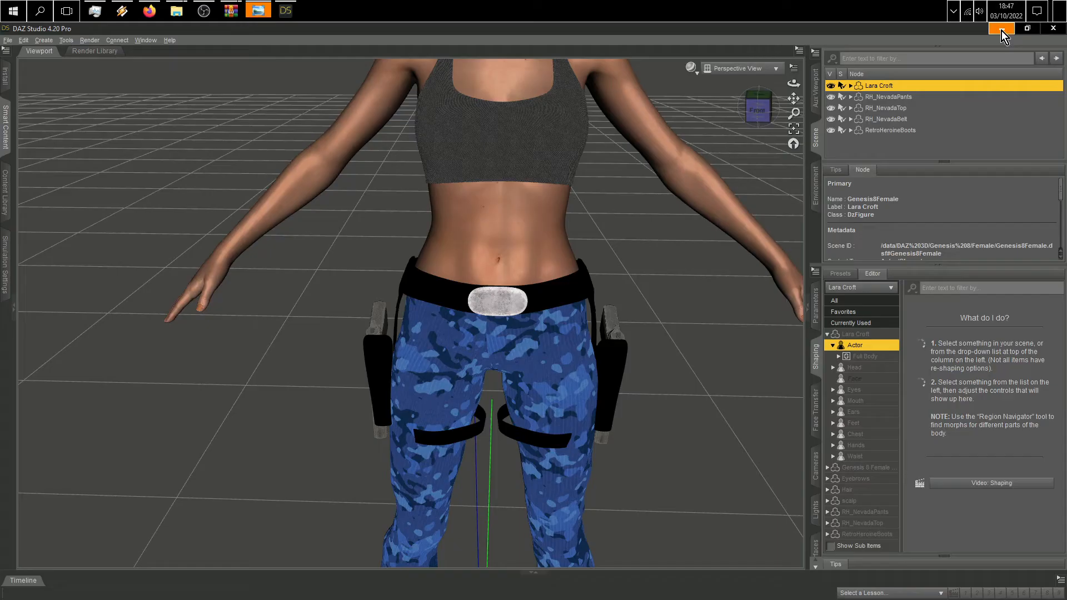
Step: Inspect the dressed figure in DAZ Studio from an angled view, from the belt down to the boots
{"action": "mouse_move", "coordinate": [766, 111]}
{"action": "left_mouse_down"}
{"action": "mouse_move", "coordinate": [742, 120]}
{"action": "mouse_move", "coordinate": [717, 99]}
{"action": "mouse_move", "coordinate": [788, 84]}
{"action": "mouse_move", "coordinate": [763, 92]}
{"action": "left_mouse_up"}
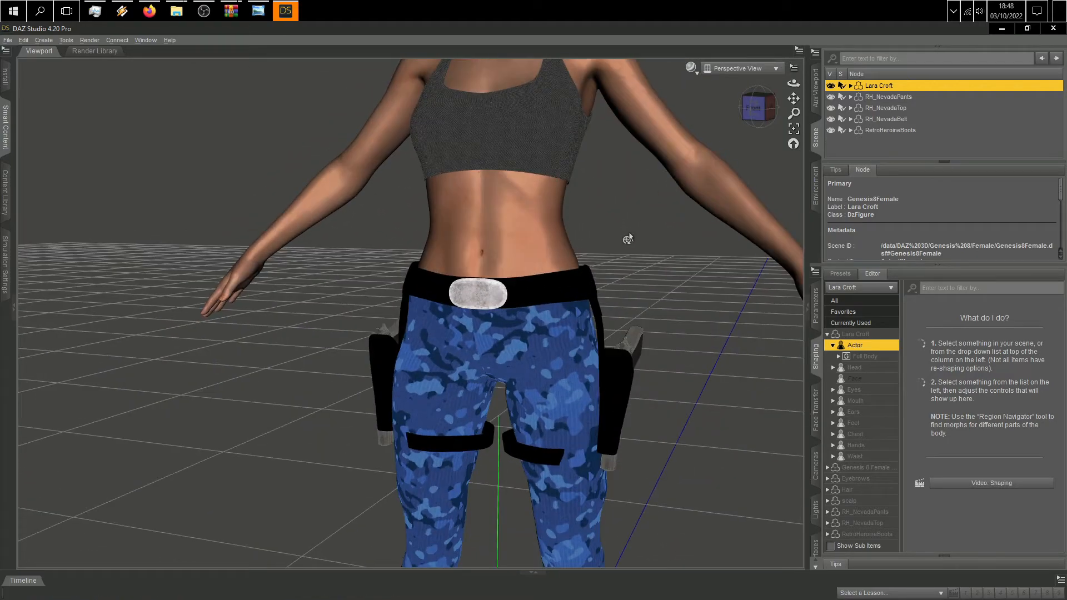
{"action": "scroll", "coordinate": [616, 285], "scroll_direction": "down", "scroll_amount": 5}
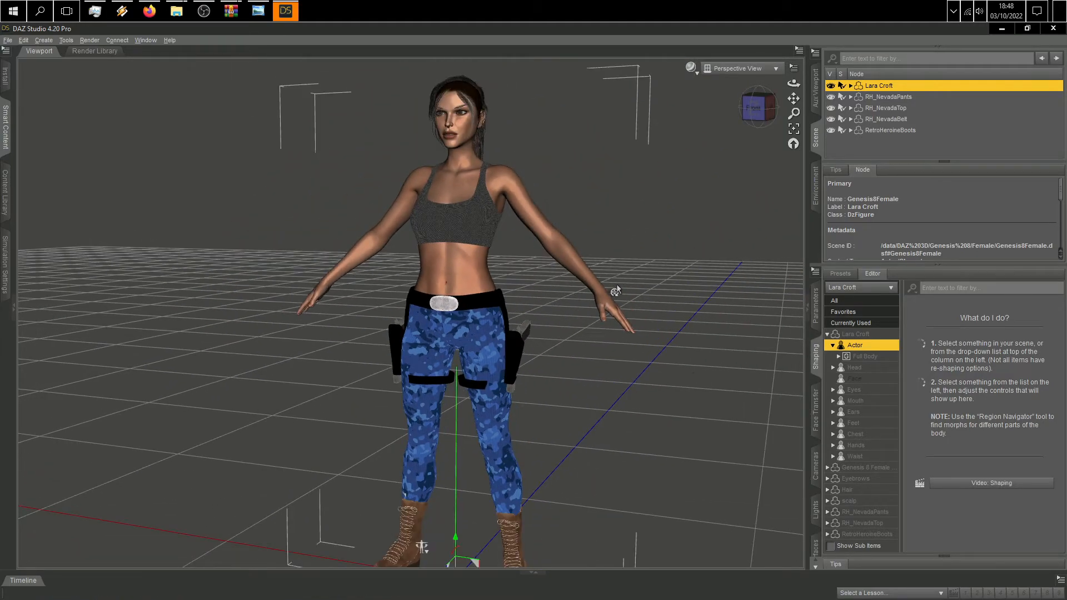
{"action": "left_click_drag", "start_coordinate": [690, 232], "coordinate": [624, 107]}
Step: Switch to Firefox, check the Outfit Expansion Nr. 4 page's included items and preview image, and return to DAZ Studio
{"action": "left_click", "coordinate": [149, 11]}
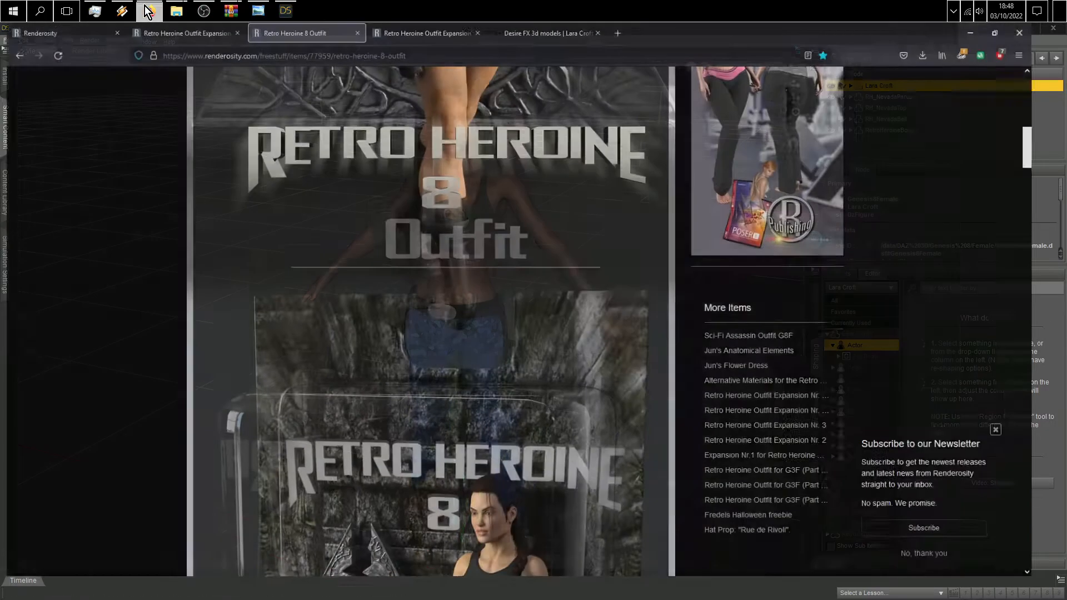
{"action": "scroll", "coordinate": [491, 244], "scroll_direction": "up", "scroll_amount": 5}
{"action": "scroll", "coordinate": [490, 245], "scroll_direction": "up", "scroll_amount": 5}
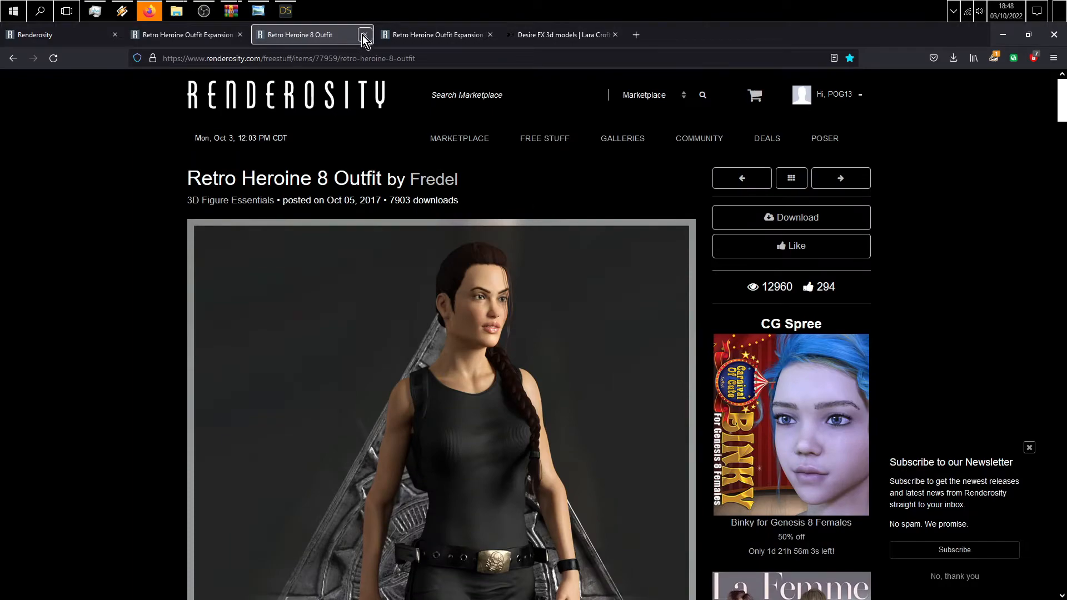
{"action": "left_click", "coordinate": [416, 34]}
{"action": "scroll", "coordinate": [608, 291], "scroll_direction": "down", "scroll_amount": 5}
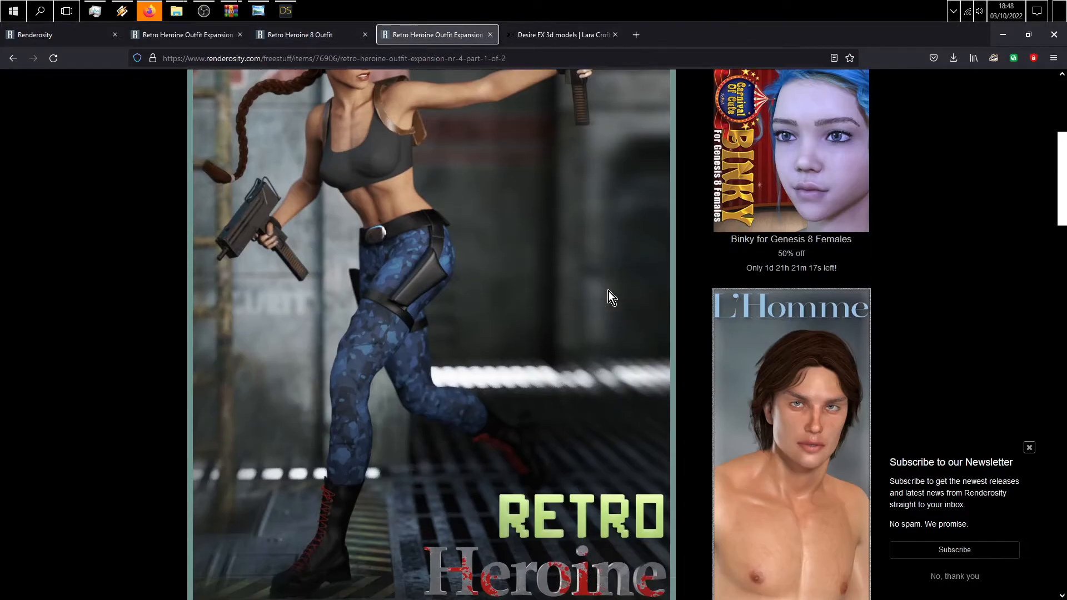
{"action": "scroll", "coordinate": [609, 291], "scroll_direction": "up", "scroll_amount": 6}
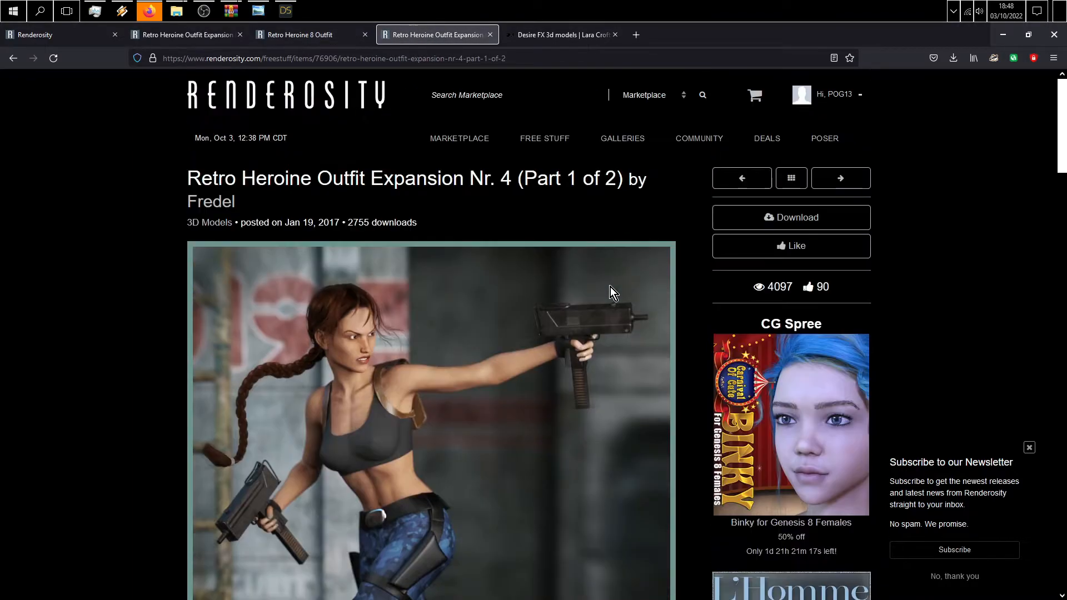
{"action": "scroll", "coordinate": [610, 287], "scroll_direction": "down", "scroll_amount": 7}
{"action": "scroll", "coordinate": [611, 287], "scroll_direction": "down", "scroll_amount": 6}
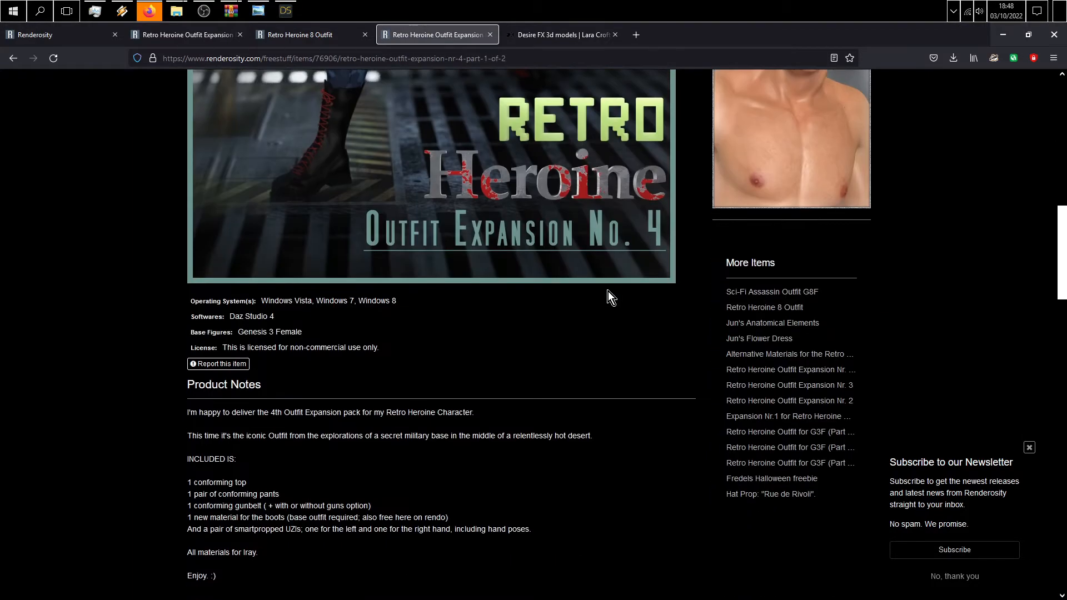
{"action": "scroll", "coordinate": [608, 292], "scroll_direction": "down", "scroll_amount": 1}
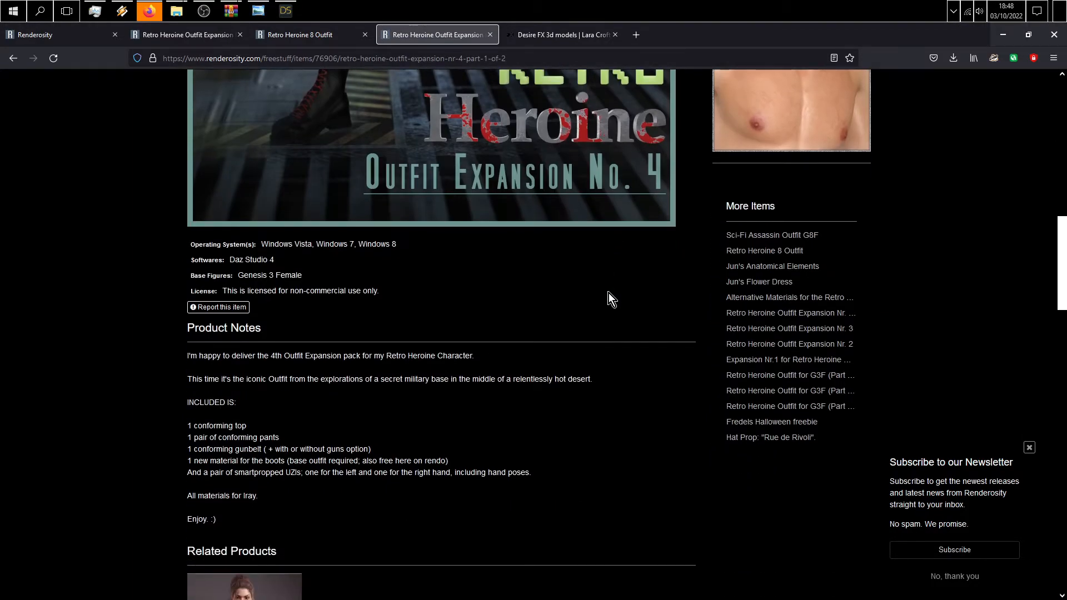
{"action": "scroll", "coordinate": [609, 292], "scroll_direction": "up", "scroll_amount": 10}
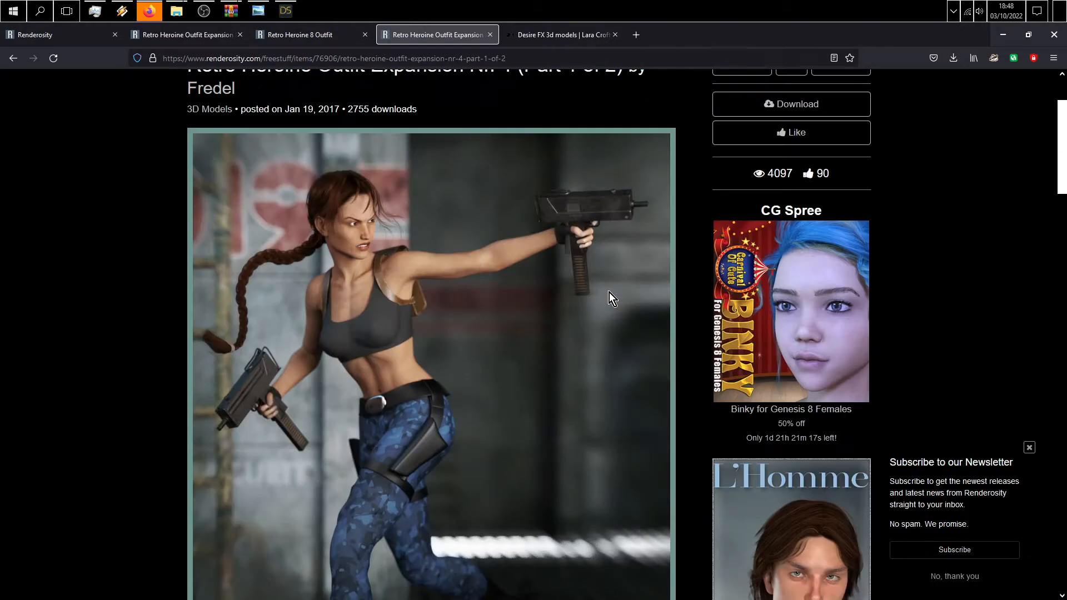
{"action": "scroll", "coordinate": [613, 291], "scroll_direction": "up", "scroll_amount": 2}
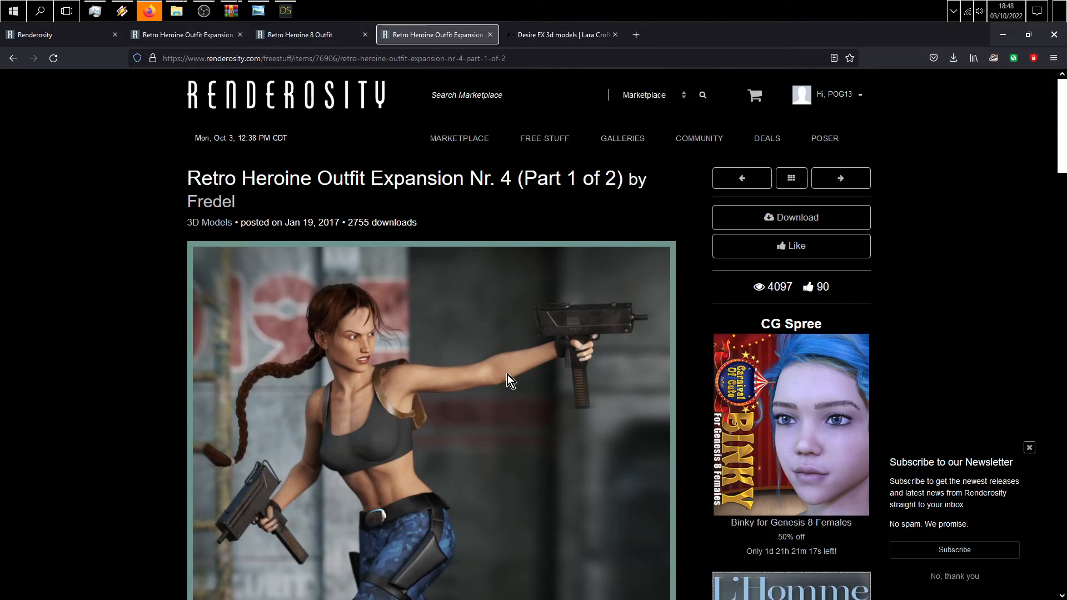
{"action": "scroll", "coordinate": [539, 403], "scroll_direction": "down", "scroll_amount": 5}
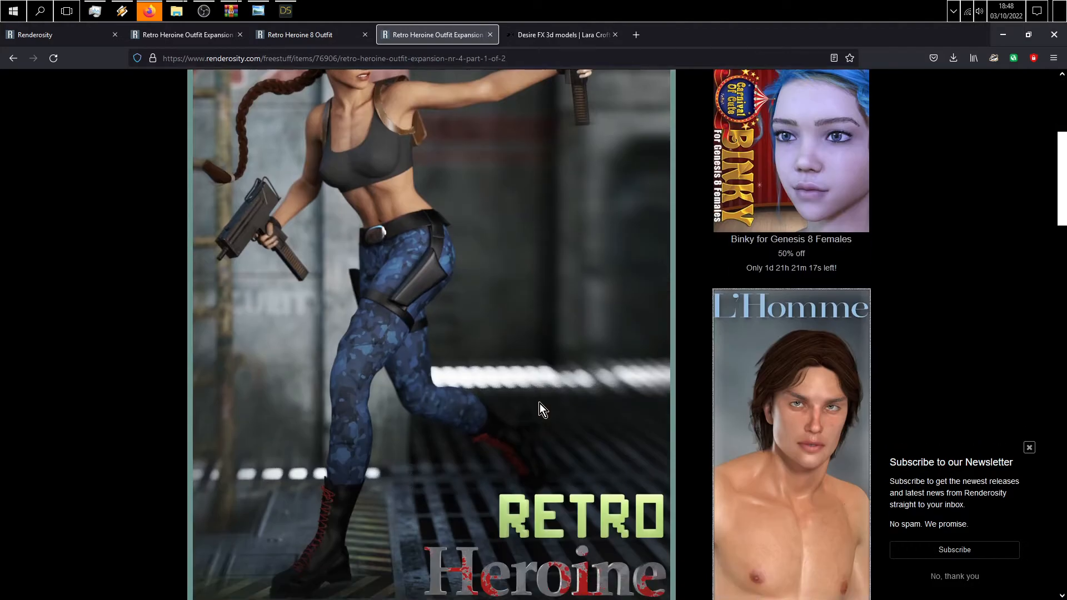
{"action": "scroll", "coordinate": [539, 403], "scroll_direction": "up", "scroll_amount": 5}
{"action": "left_click", "coordinate": [285, 11]}
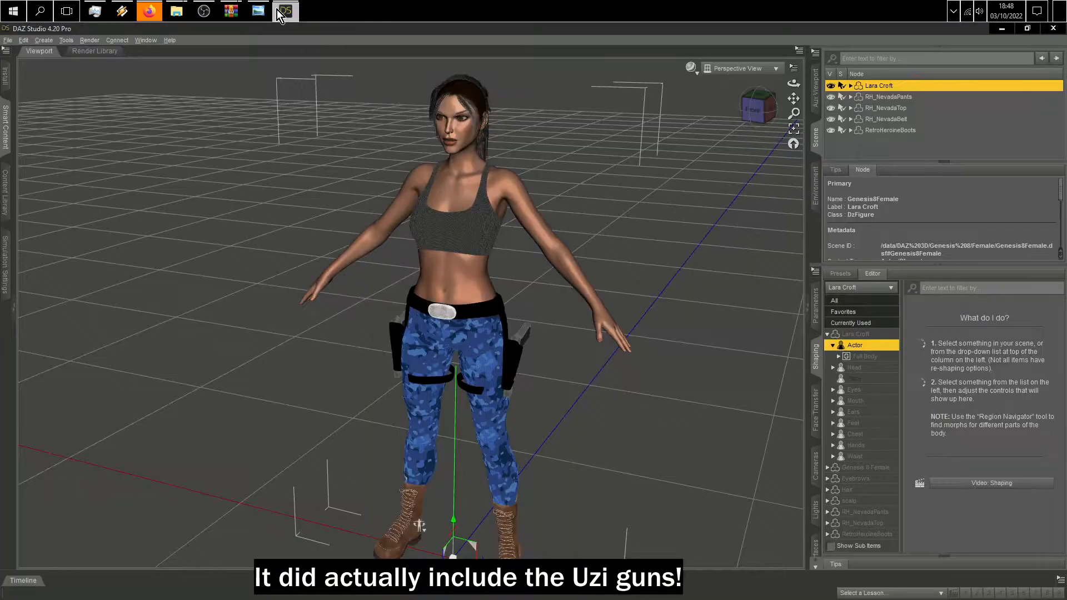
Step: Merge Backpack.duf from the Genesis 3 Female RetroHeroineOutfit folder and auto-fit the backpack to the Lara Croft figure
{"action": "left_click_drag", "start_coordinate": [759, 107], "coordinate": [643, 104]}
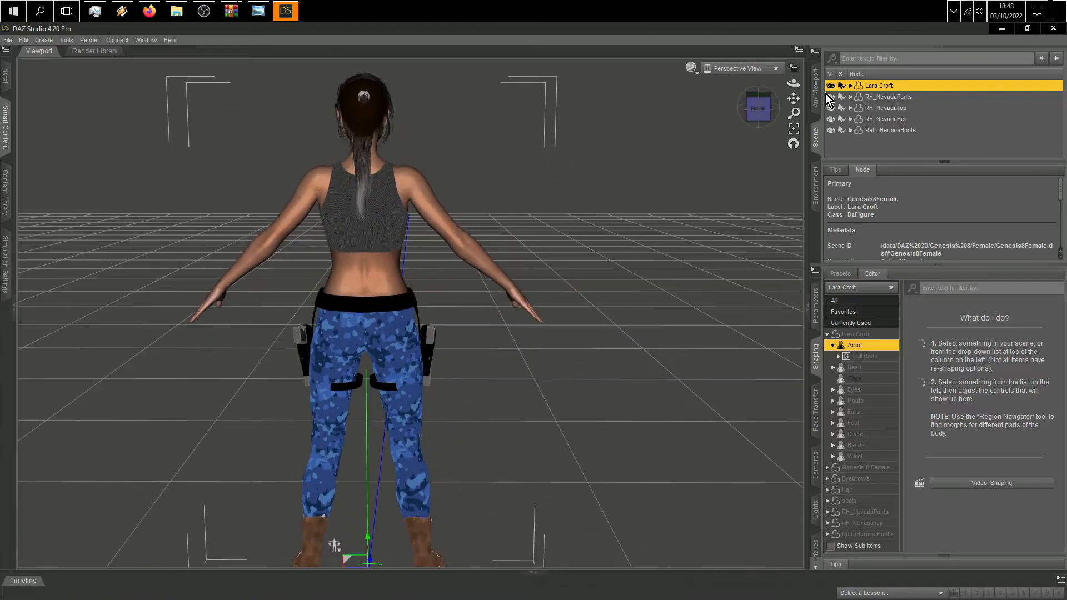
{"action": "left_click_drag", "start_coordinate": [794, 99], "coordinate": [857, 33]}
{"action": "left_click_drag", "start_coordinate": [758, 109], "coordinate": [868, 90]}
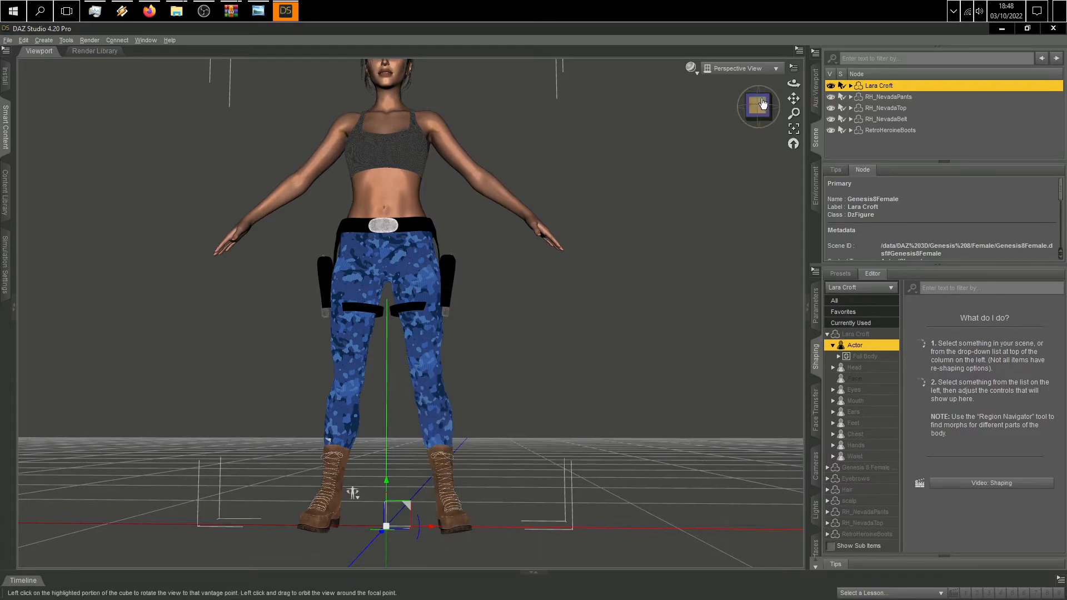
{"action": "left_click", "coordinate": [747, 107]}
{"action": "mouse_move", "coordinate": [378, 461]}
{"action": "middle_mouse_down"}
{"action": "mouse_move", "coordinate": [400, 480]}
{"action": "mouse_move", "coordinate": [386, 490]}
{"action": "mouse_move", "coordinate": [397, 496]}
{"action": "mouse_move", "coordinate": [354, 487]}
{"action": "mouse_move", "coordinate": [373, 500]}
{"action": "mouse_move", "coordinate": [358, 470]}
{"action": "middle_mouse_up"}
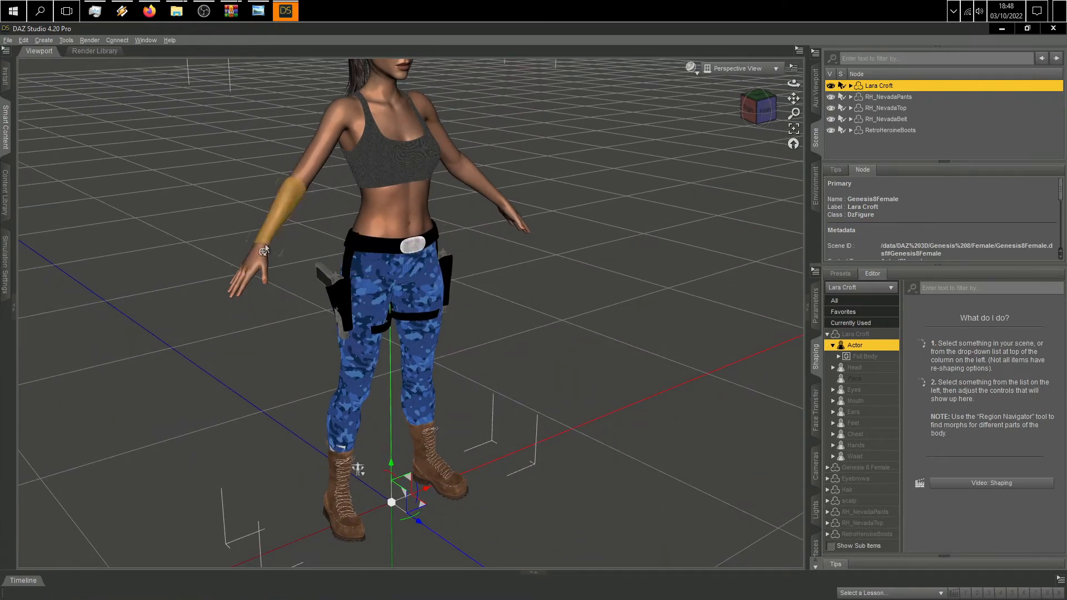
{"action": "left_click", "coordinate": [9, 42]}
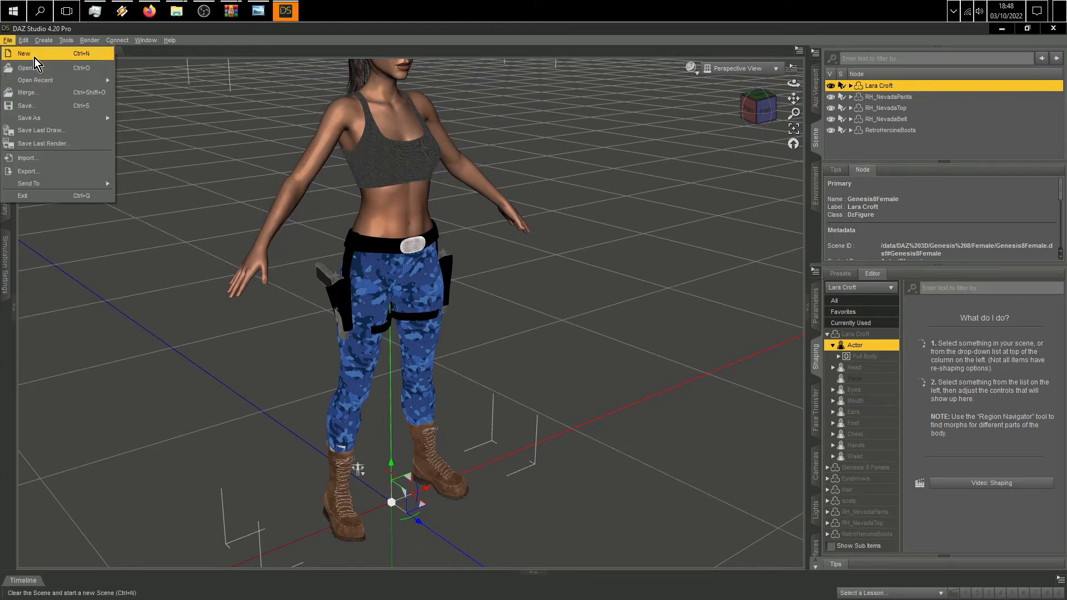
{"action": "left_click", "coordinate": [29, 94]}
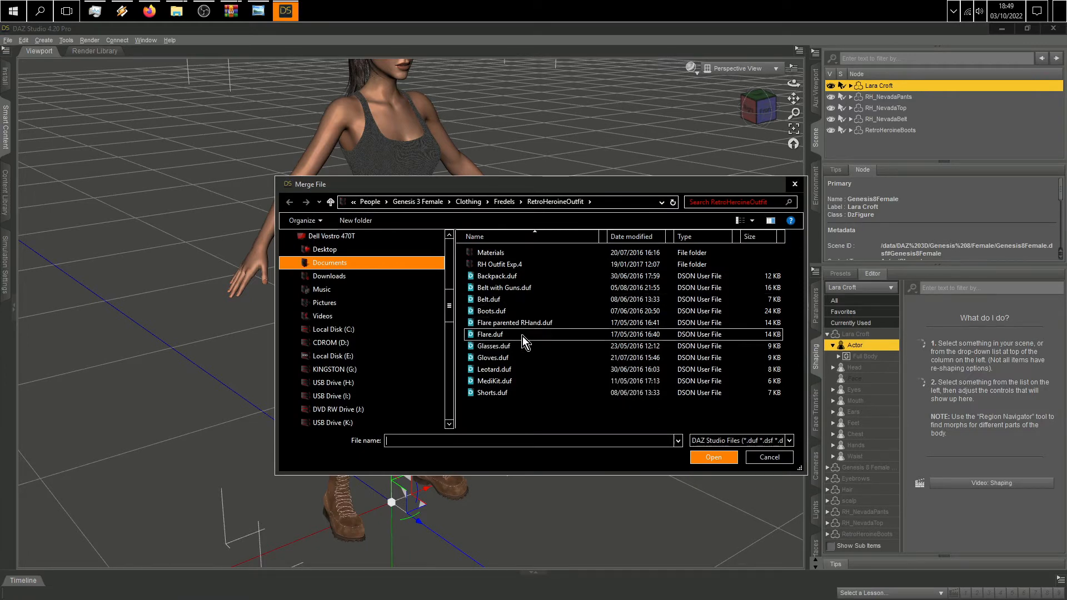
{"action": "left_click", "coordinate": [507, 276]}
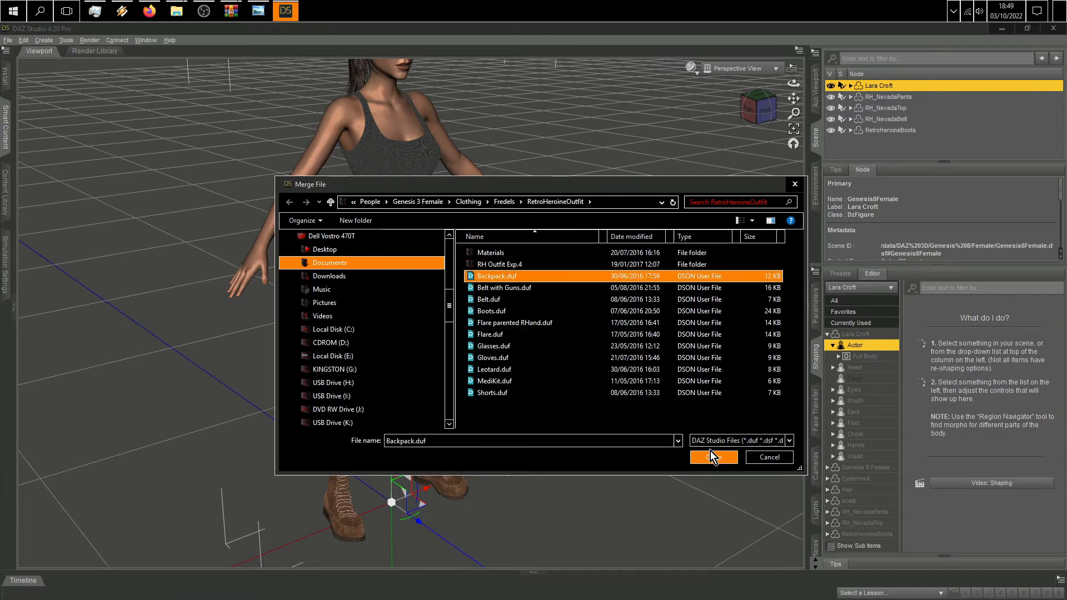
{"action": "left_click", "coordinate": [710, 453]}
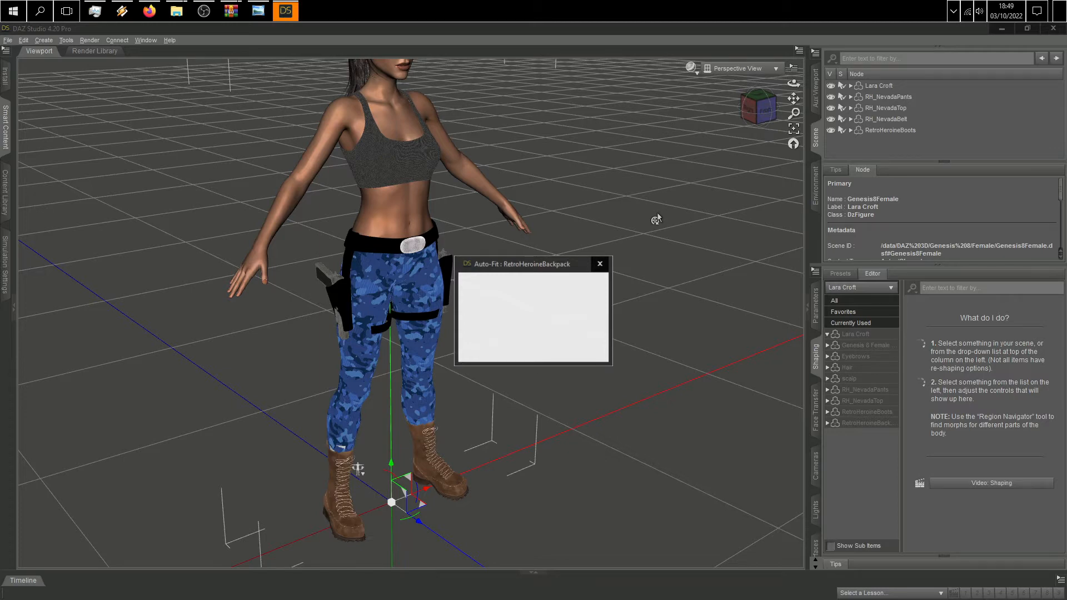
Step: Inspect the fitted backpack from behind, and its shoulder straps and the figure's face up close from the front
{"action": "left_click_drag", "start_coordinate": [759, 107], "coordinate": [783, 109]}
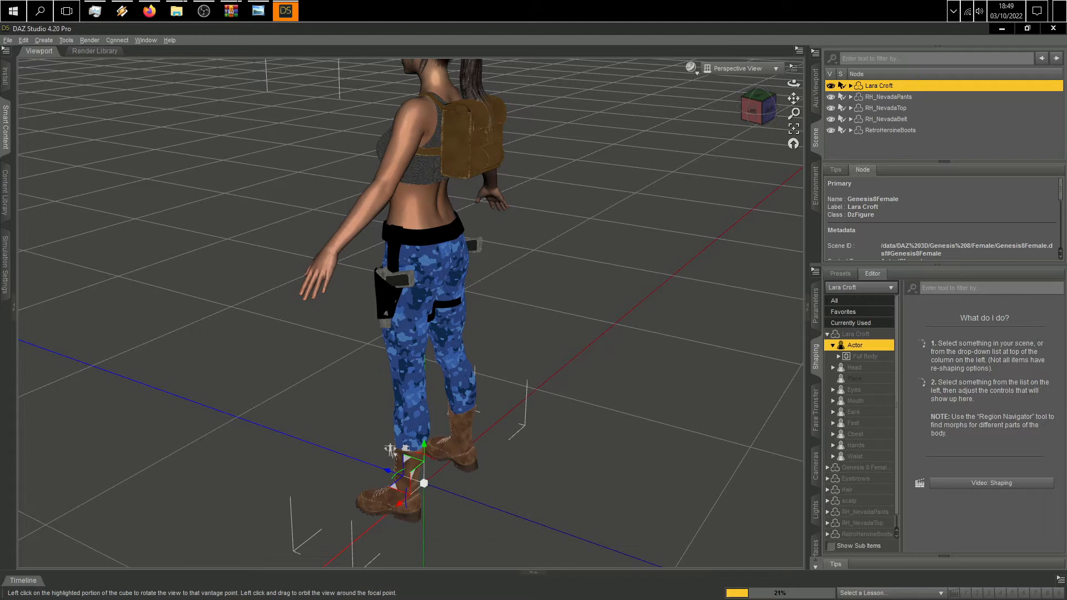
{"action": "mouse_move", "coordinate": [758, 108]}
{"action": "left_mouse_down"}
{"action": "mouse_move", "coordinate": [689, 145]}
{"action": "mouse_move", "coordinate": [763, 108]}
{"action": "left_mouse_up"}
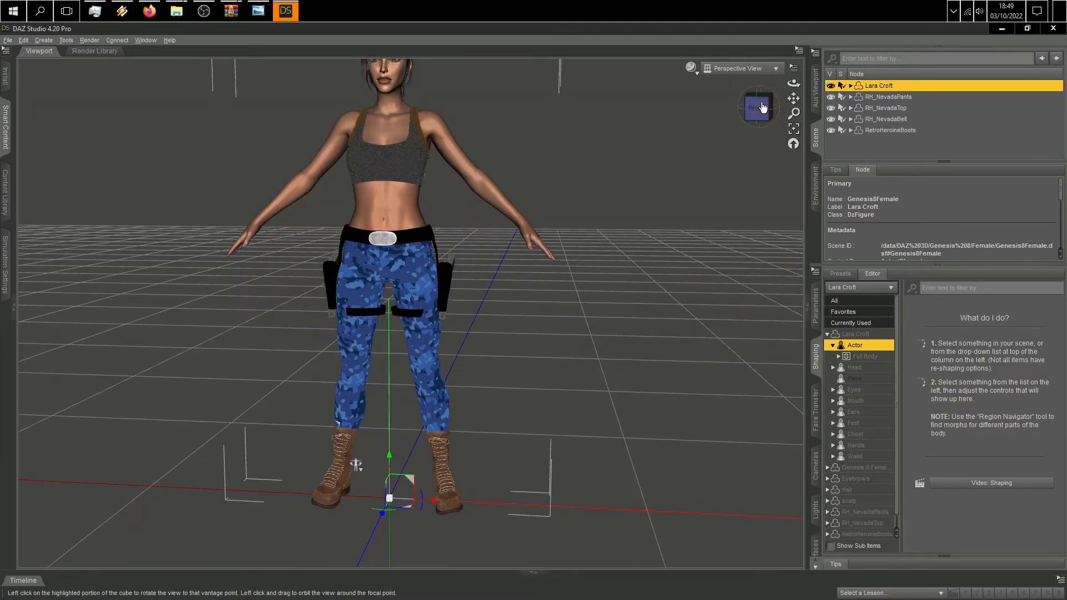
{"action": "left_click", "coordinate": [763, 107]}
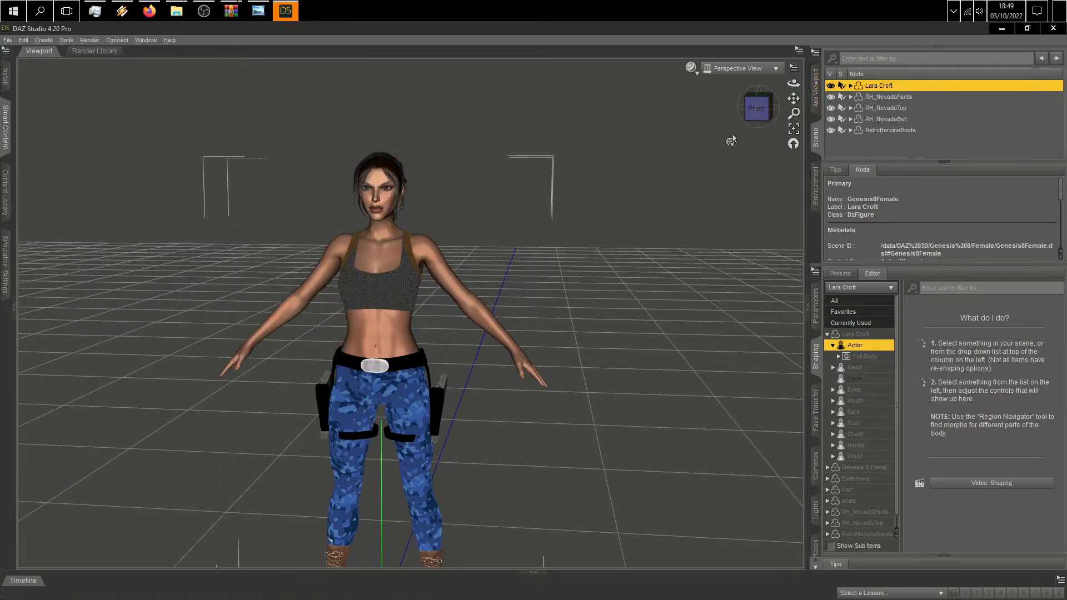
{"action": "left_click_drag", "start_coordinate": [756, 110], "coordinate": [730, 113]}
{"action": "scroll", "coordinate": [571, 117], "scroll_direction": "up", "scroll_amount": 4}
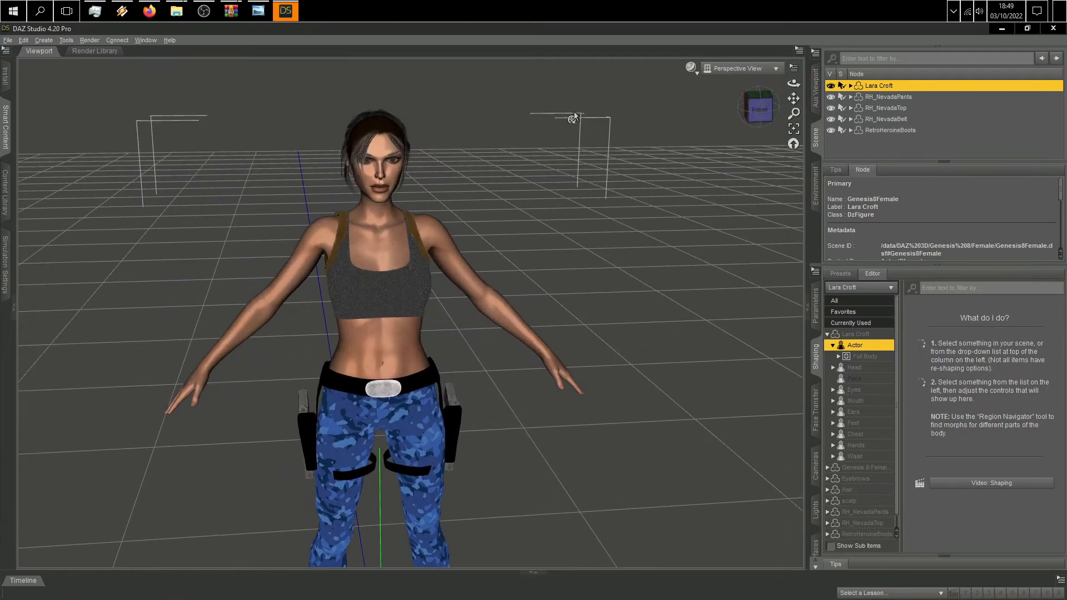
{"action": "left_click_drag", "start_coordinate": [792, 98], "coordinate": [871, 220]}
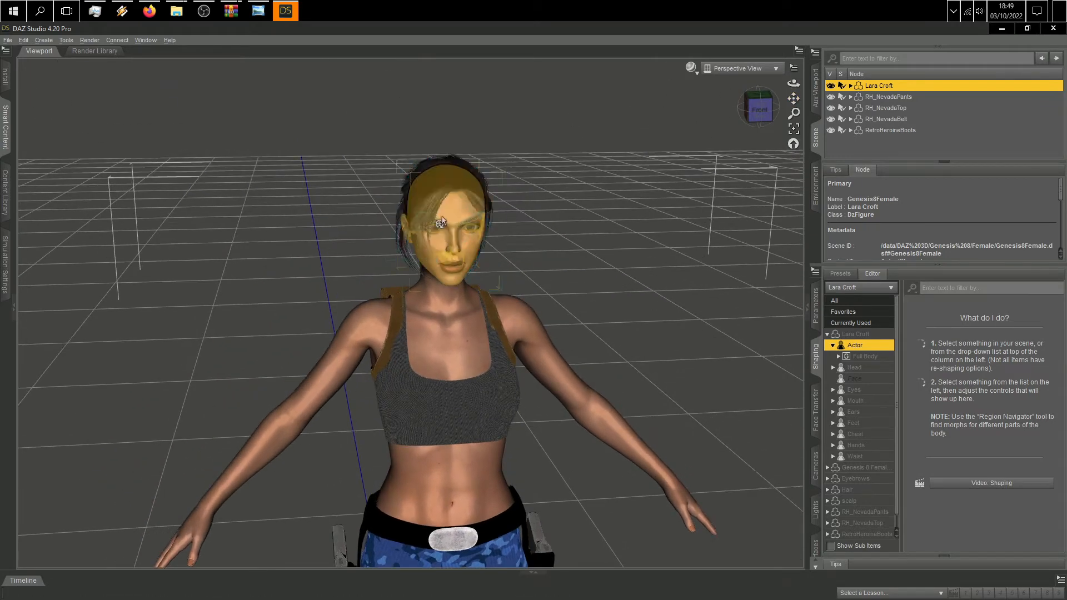
{"action": "scroll", "coordinate": [477, 286], "scroll_direction": "up", "scroll_amount": 6}
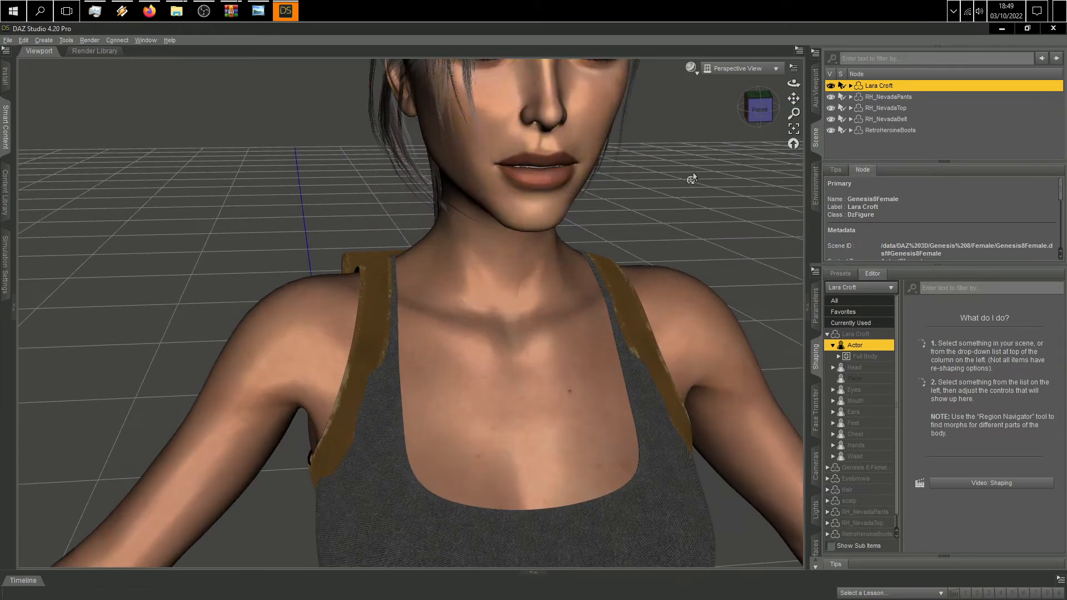
{"action": "left_click_drag", "start_coordinate": [792, 99], "coordinate": [703, 211]}
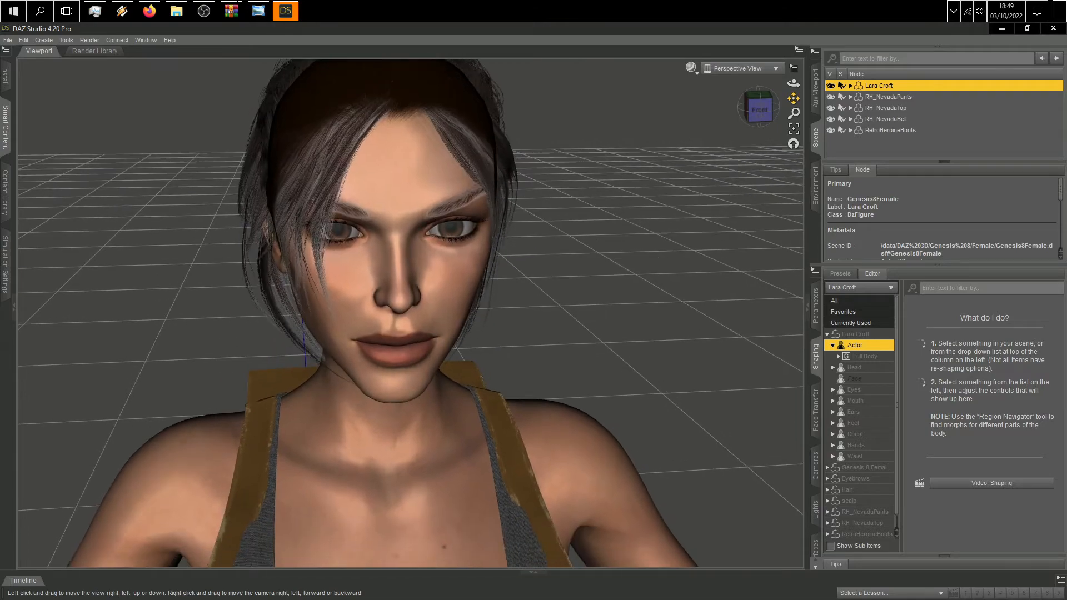
{"action": "left_click_drag", "start_coordinate": [759, 109], "coordinate": [800, 73]}
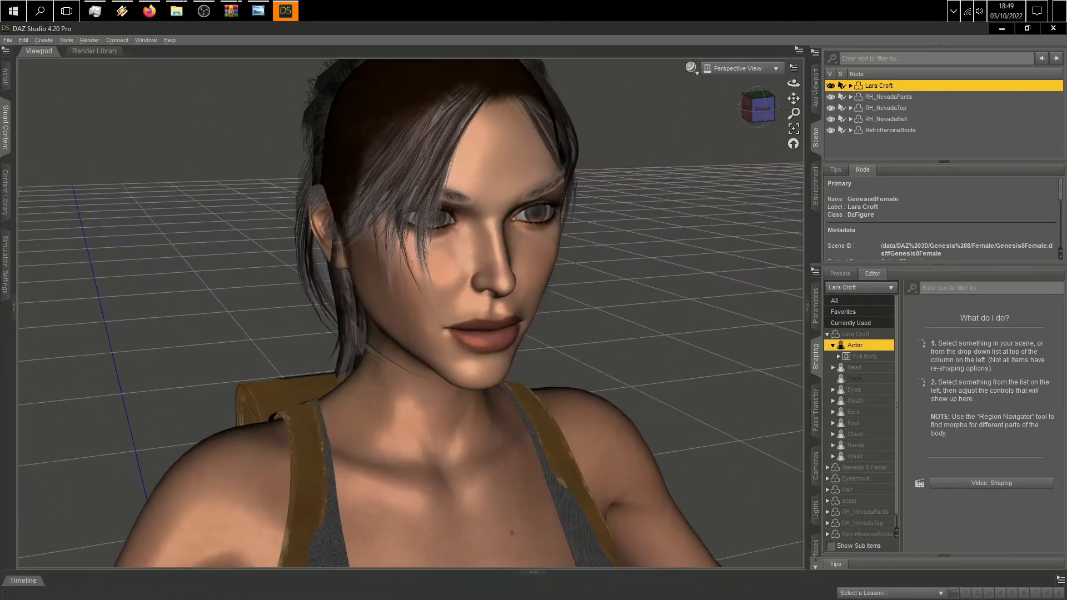
Step: Examine the dressed figure from low and raised front angles, comparing the overall outfit with the upper body up close
{"action": "scroll", "coordinate": [645, 272], "scroll_direction": "down", "scroll_amount": 8}
{"action": "scroll", "coordinate": [641, 288], "scroll_direction": "down", "scroll_amount": 3}
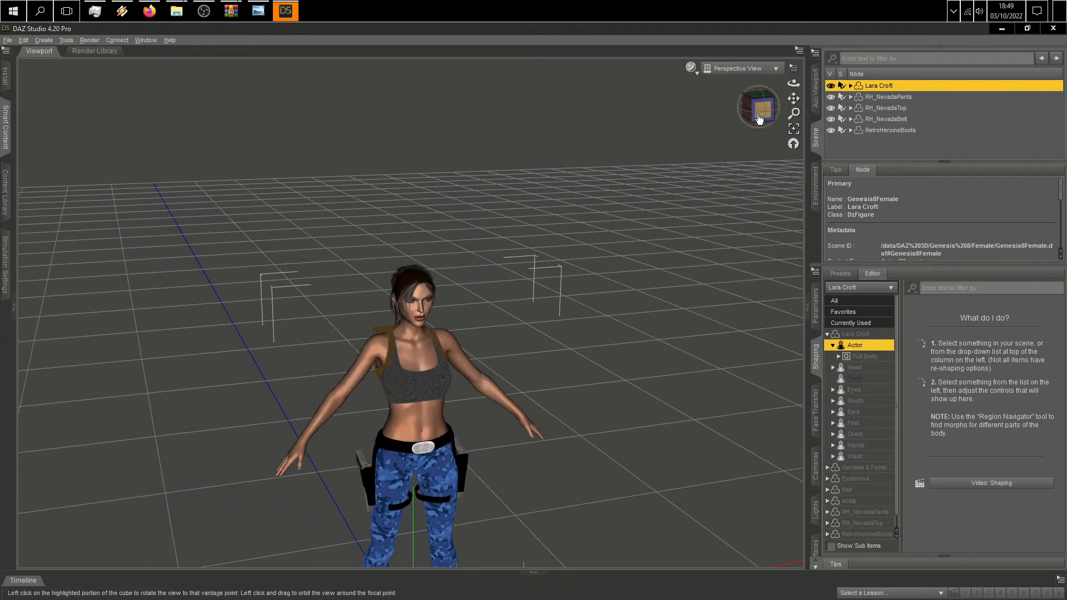
{"action": "left_click", "coordinate": [758, 96]}
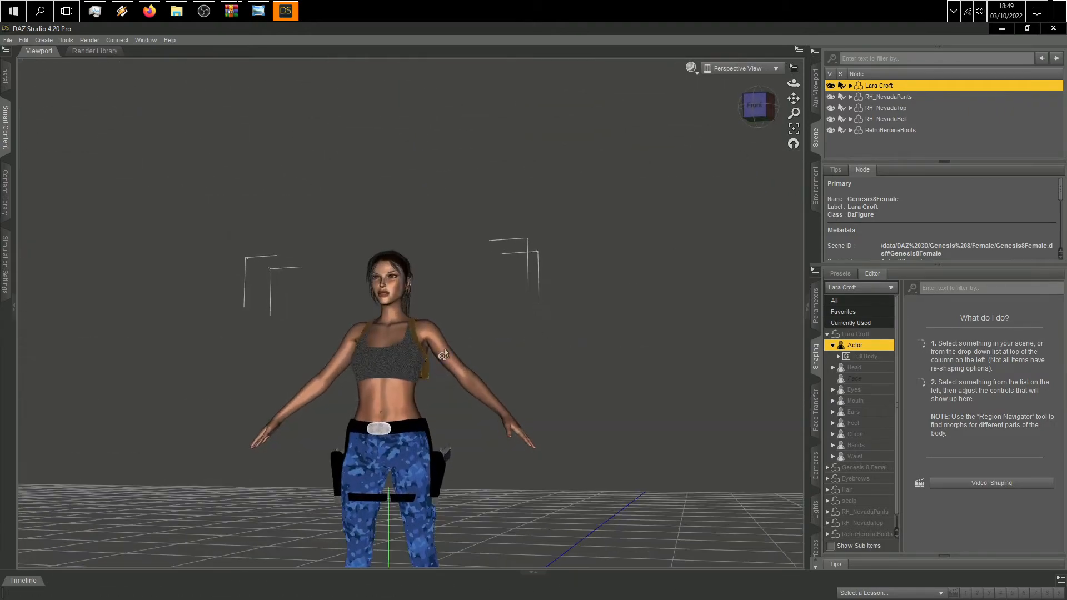
{"action": "scroll", "coordinate": [675, 334], "scroll_direction": "down", "scroll_amount": 4}
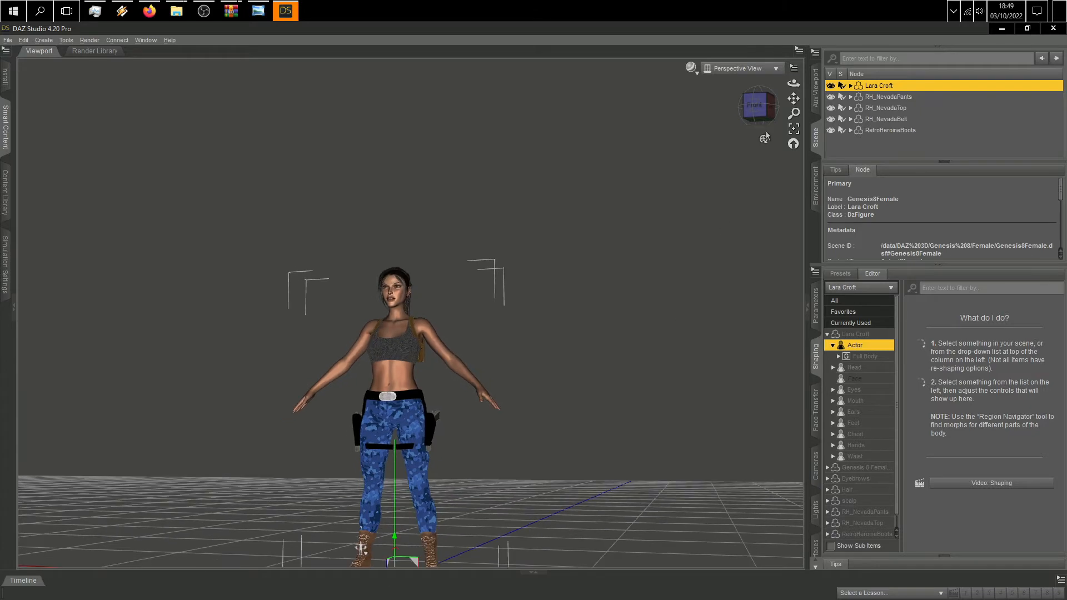
{"action": "left_click_drag", "start_coordinate": [755, 106], "coordinate": [855, 61]}
{"action": "scroll", "coordinate": [637, 300], "scroll_direction": "up", "scroll_amount": 3}
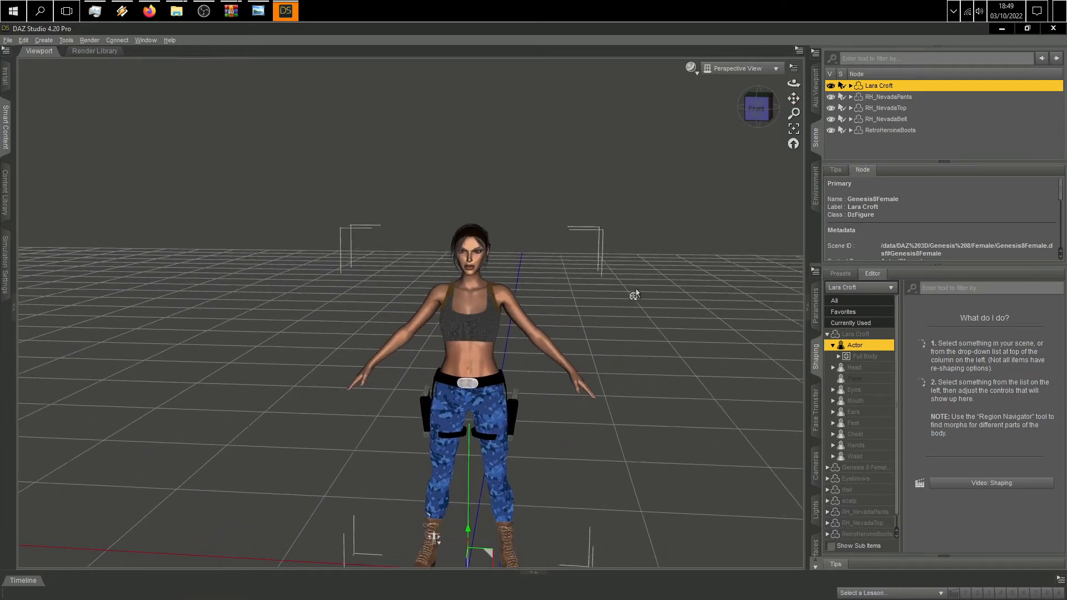
{"action": "left_click", "coordinate": [760, 113]}
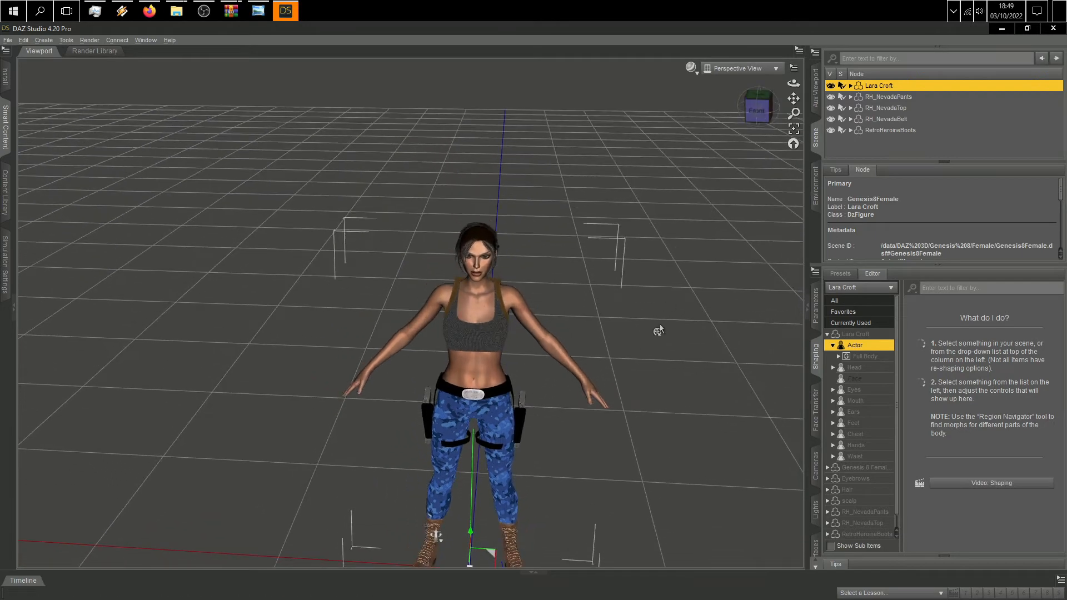
{"action": "scroll", "coordinate": [657, 328], "scroll_direction": "up", "scroll_amount": 4}
{"action": "scroll", "coordinate": [659, 332], "scroll_direction": "down", "scroll_amount": 2}
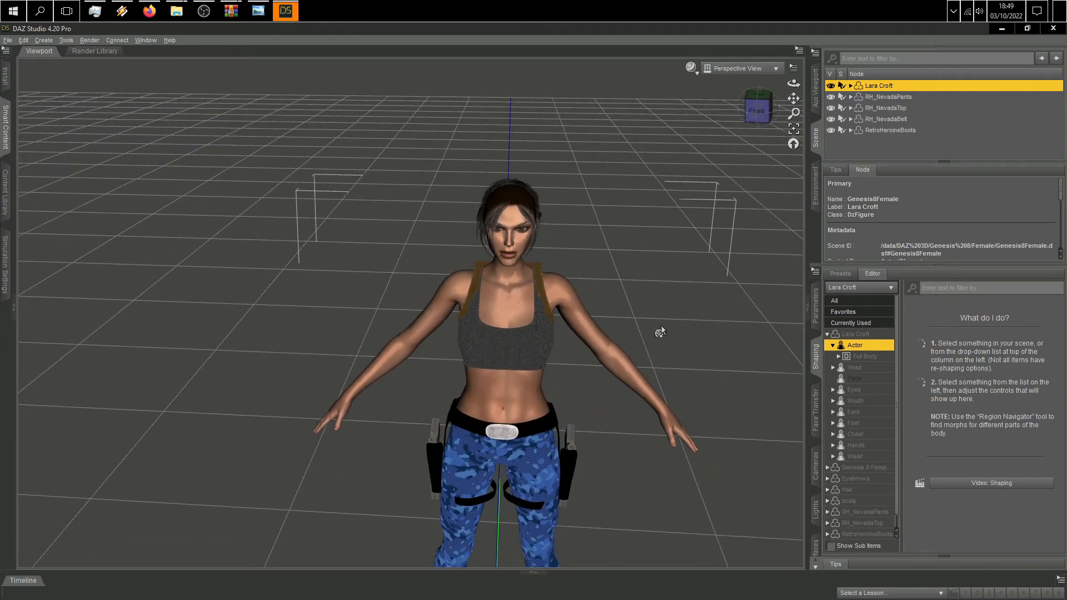
{"action": "scroll", "coordinate": [664, 225], "scroll_direction": "up", "scroll_amount": 5}
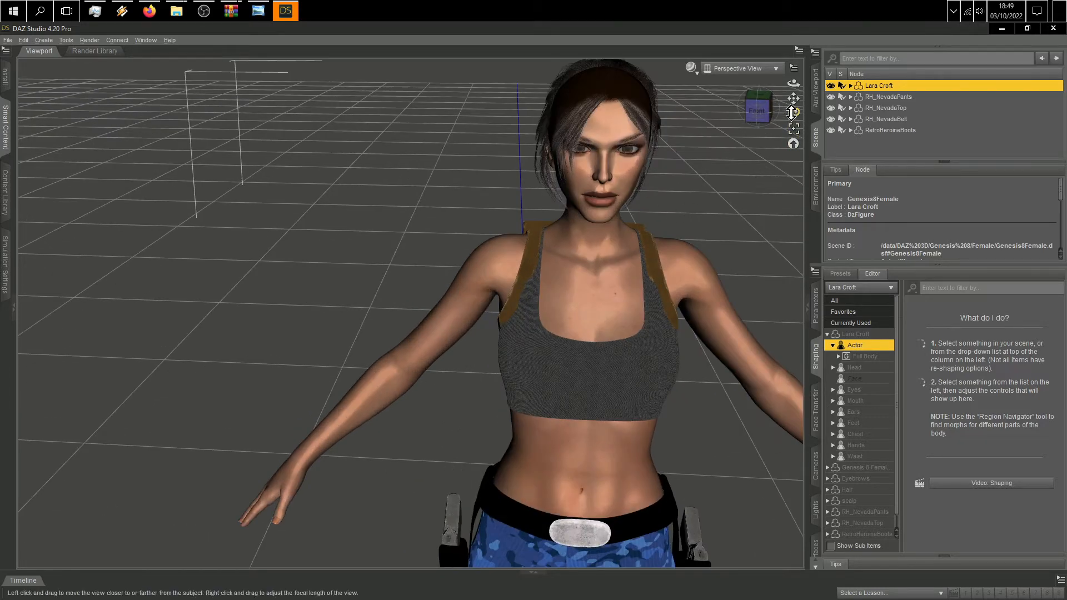
{"action": "left_click_drag", "start_coordinate": [793, 99], "coordinate": [753, 30]}
{"action": "scroll", "coordinate": [623, 322], "scroll_direction": "down", "scroll_amount": 1}
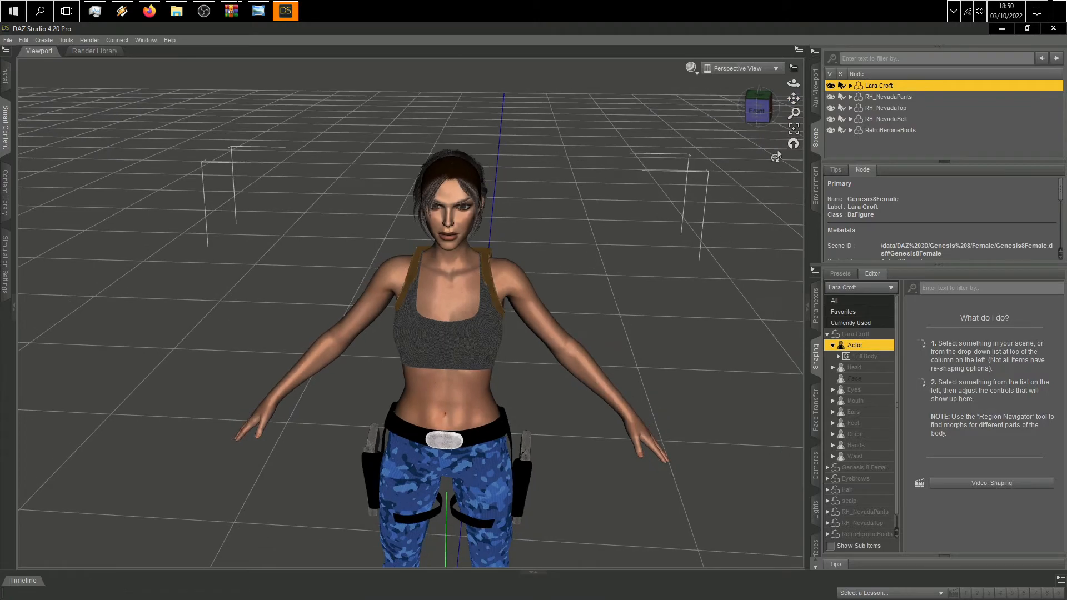
Step: Check the top and backpack straps from the front, and the outfit with the backpack from a three-quarter angle
{"action": "left_click_drag", "start_coordinate": [759, 109], "coordinate": [900, 109]}
{"action": "left_click", "coordinate": [758, 108]}
{"action": "scroll", "coordinate": [747, 121], "scroll_direction": "up", "scroll_amount": 3}
{"action": "scroll", "coordinate": [748, 121], "scroll_direction": "up", "scroll_amount": 2}
{"action": "left_click", "coordinate": [751, 107]}
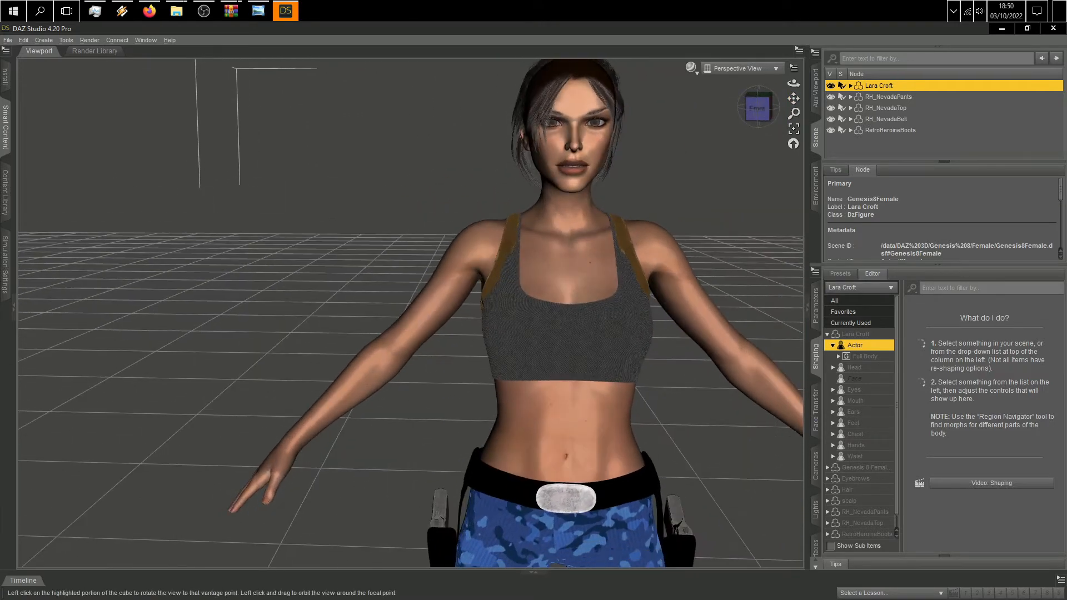
{"action": "left_click_drag", "start_coordinate": [794, 98], "coordinate": [679, 148]}
{"action": "scroll", "coordinate": [661, 210], "scroll_direction": "down", "scroll_amount": 6}
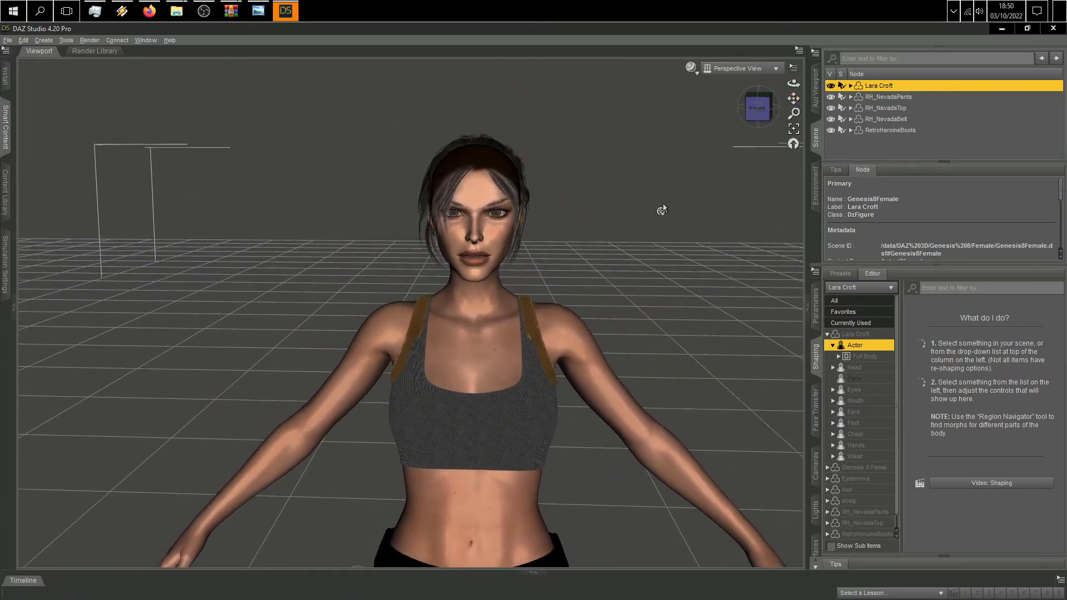
{"action": "left_click_drag", "start_coordinate": [760, 116], "coordinate": [795, 133]}
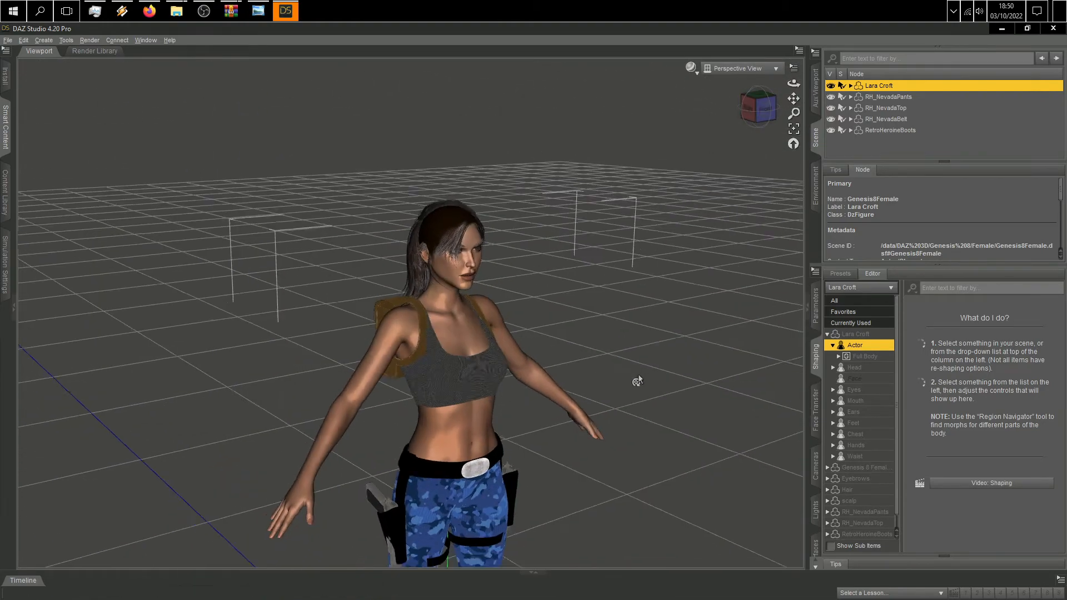
{"action": "scroll", "coordinate": [638, 376], "scroll_direction": "down", "scroll_amount": 5}
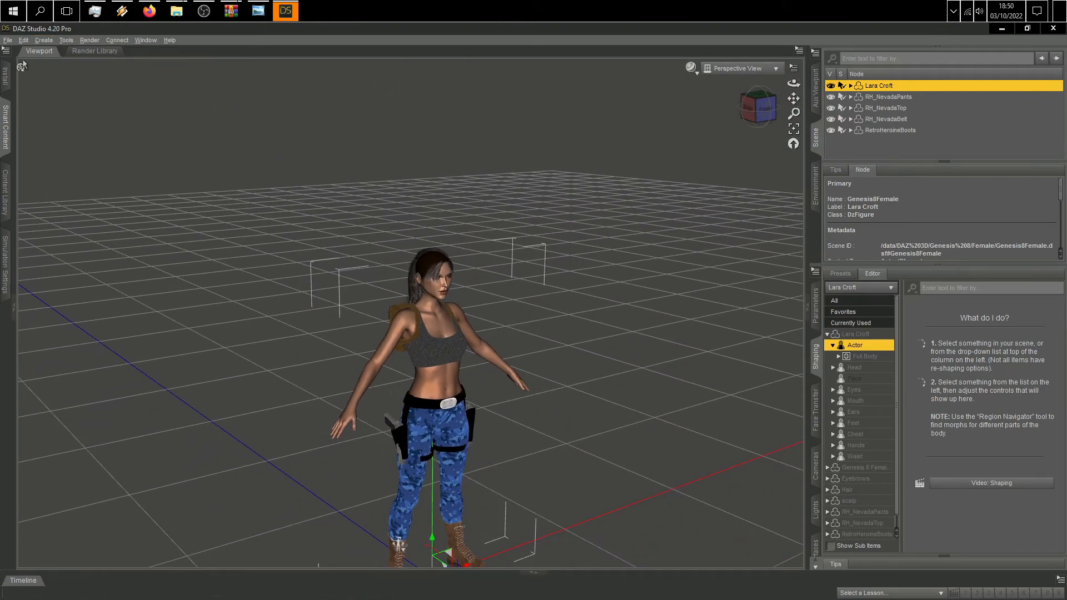
Step: Save the scene as lara croft tr 2.duf
{"action": "left_click", "coordinate": [8, 40]}
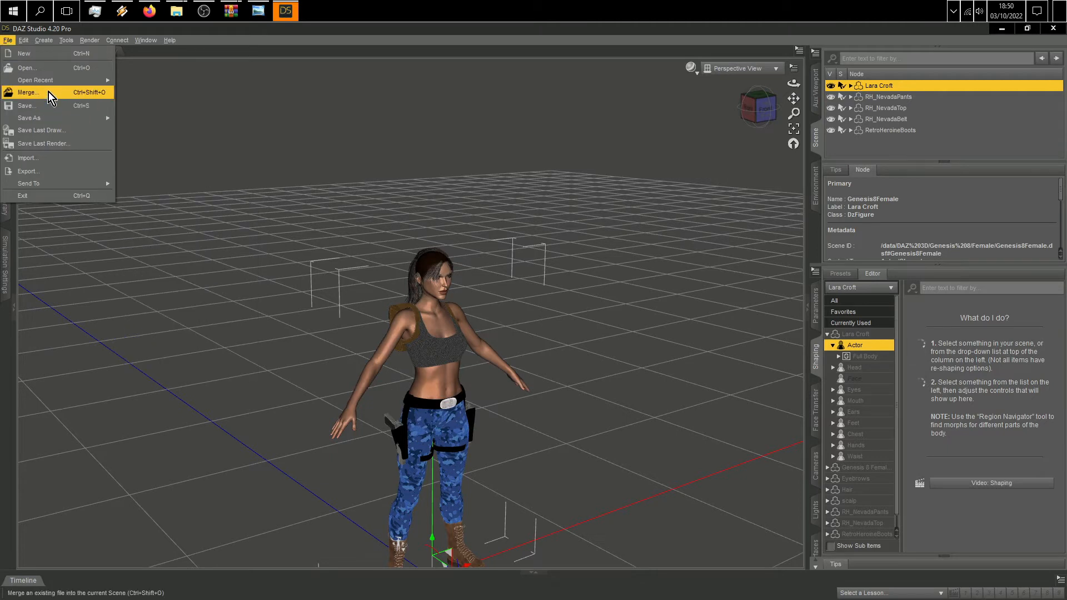
{"action": "mouse_move", "coordinate": [51, 115]}
{"action": "left_click", "coordinate": [49, 103]}
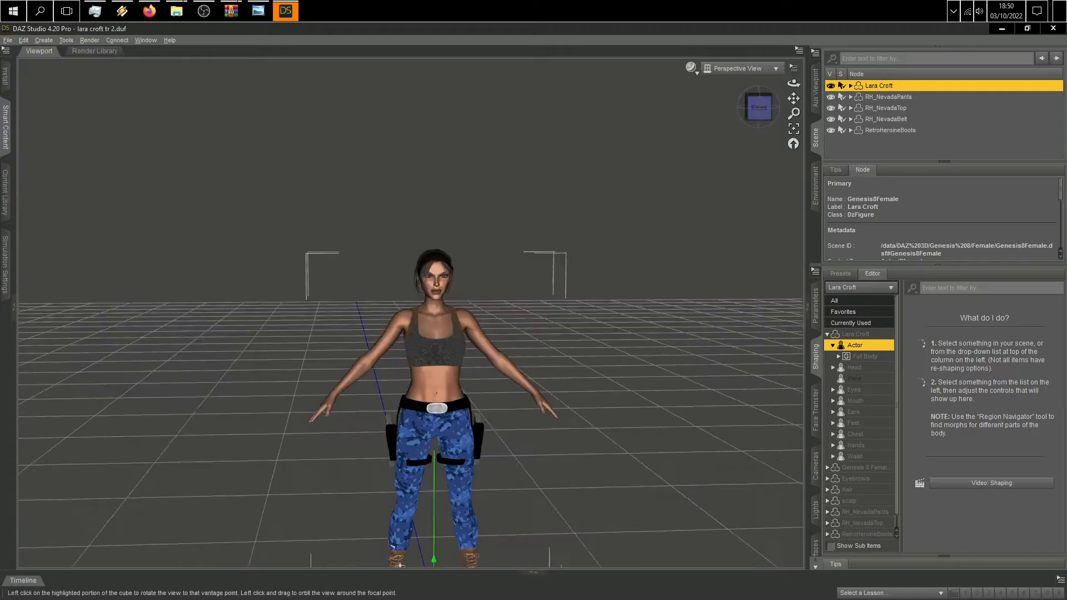
Step: Examine the dressed figure from the front at full length and up close, and from a three-quarter angle
{"action": "left_click_drag", "start_coordinate": [759, 107], "coordinate": [752, 108]}
{"action": "scroll", "coordinate": [619, 410], "scroll_direction": "down", "scroll_amount": 2}
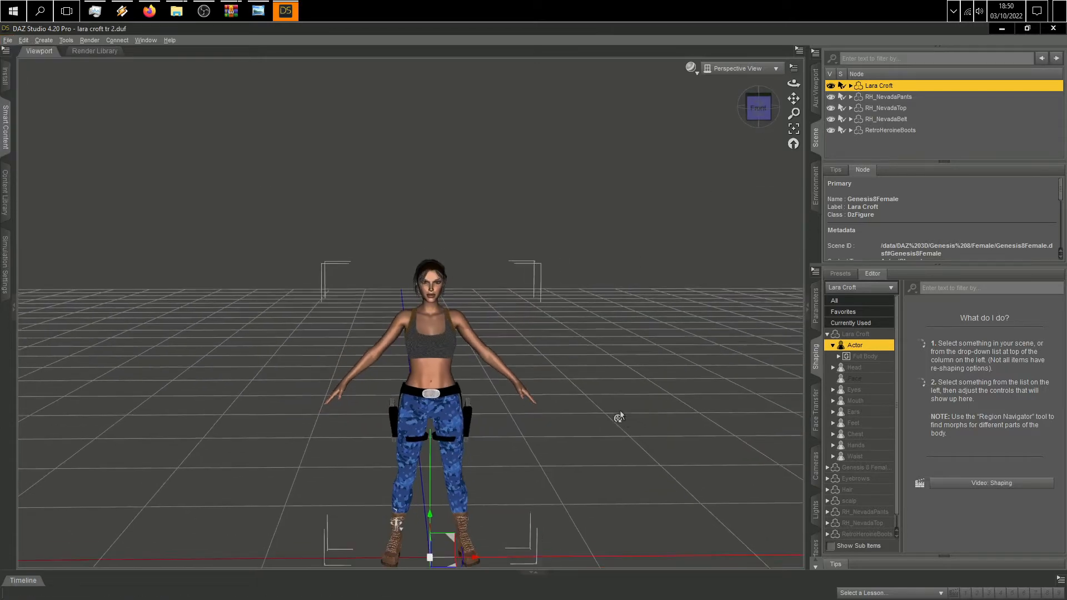
{"action": "scroll", "coordinate": [582, 343], "scroll_direction": "up", "scroll_amount": 5}
{"action": "scroll", "coordinate": [581, 349], "scroll_direction": "up", "scroll_amount": 3}
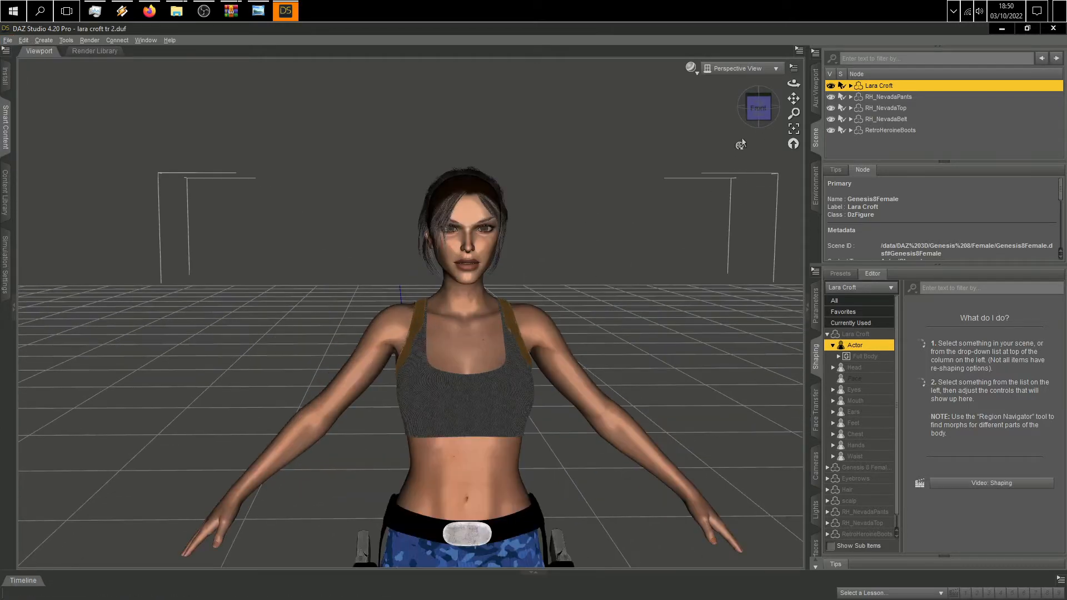
{"action": "left_click_drag", "start_coordinate": [759, 108], "coordinate": [777, 110]}
{"action": "scroll", "coordinate": [548, 461], "scroll_direction": "down", "scroll_amount": 5}
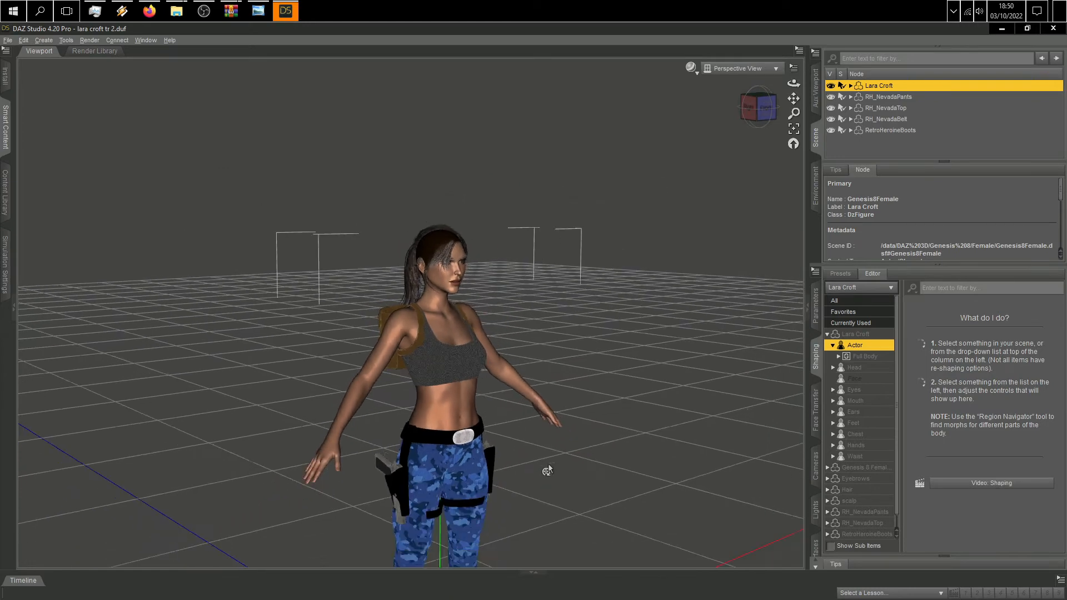
Step: Select the whole Lara Croft figure and start merging a file into the scene
{"action": "left_click", "coordinate": [398, 469]}
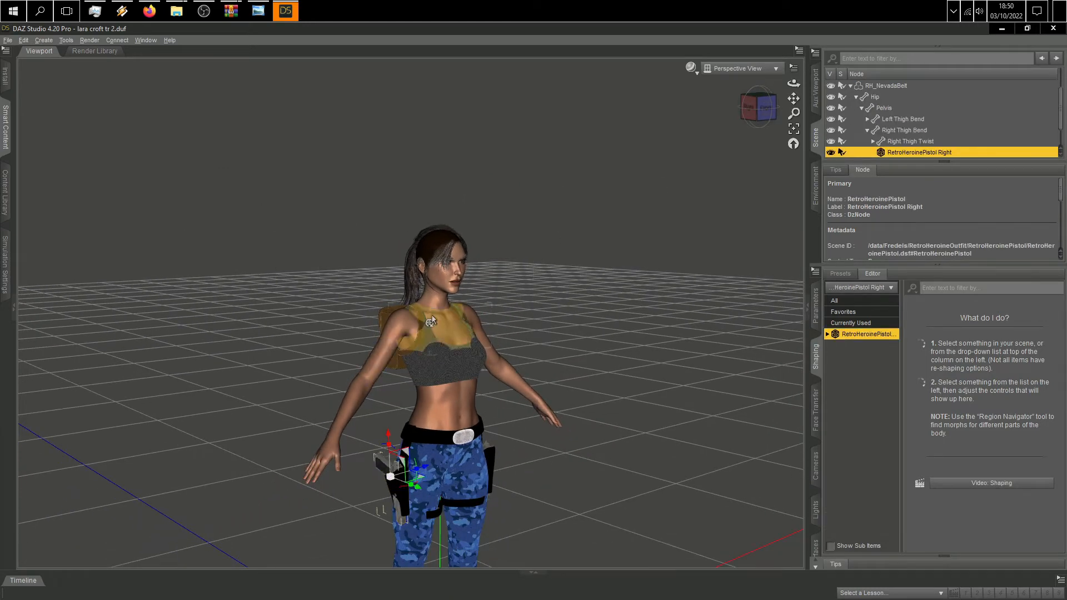
{"action": "left_click", "coordinate": [431, 321]}
{"action": "double_click", "coordinate": [455, 271]}
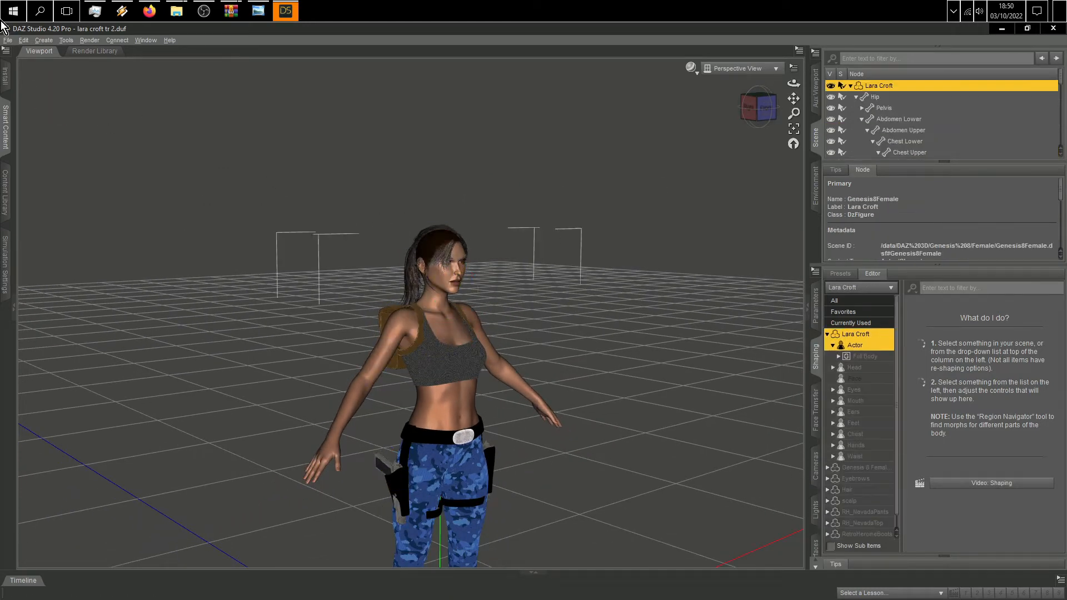
{"action": "left_click", "coordinate": [7, 40]}
{"action": "left_click", "coordinate": [34, 79]}
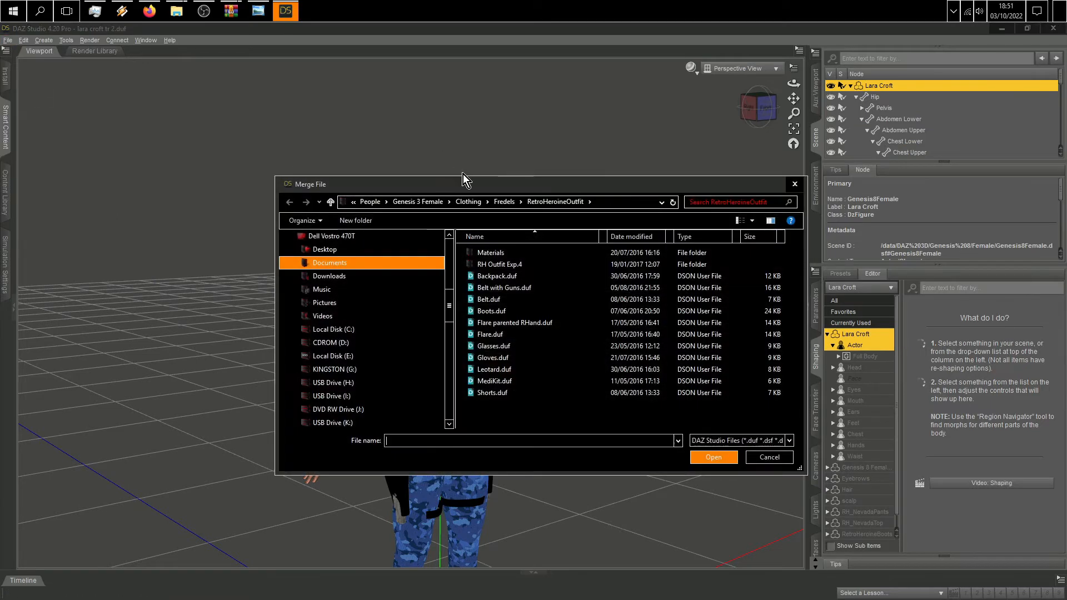
Step: Look through the Clothes and Characters folders of Genesis 3 Female for a file to merge
{"action": "left_click", "coordinate": [418, 201]}
{"action": "double_click", "coordinate": [498, 267]}
{"action": "left_click", "coordinate": [289, 203]}
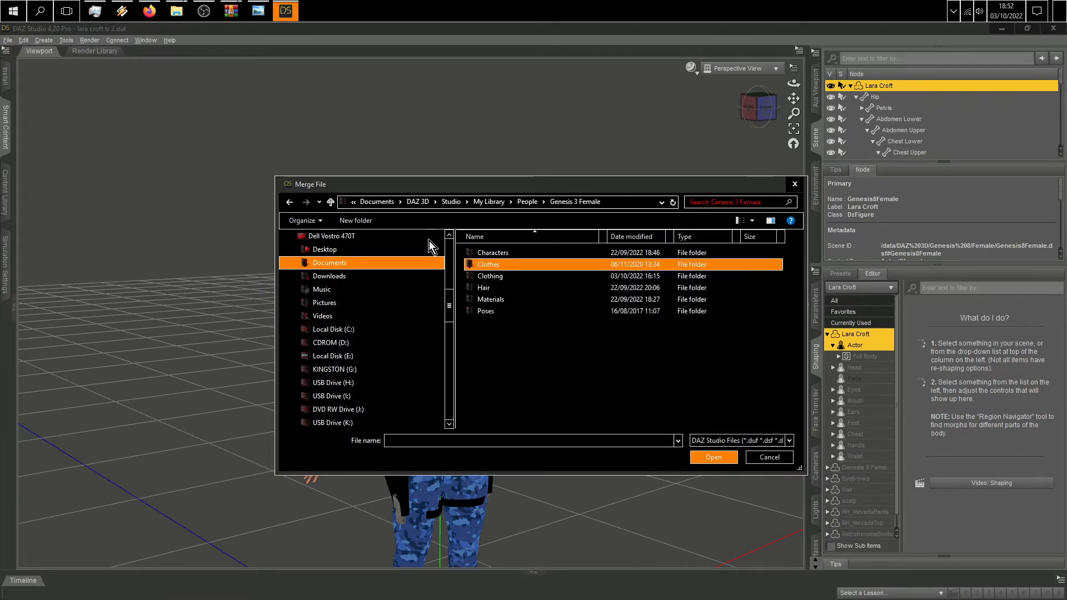
{"action": "double_click", "coordinate": [495, 255]}
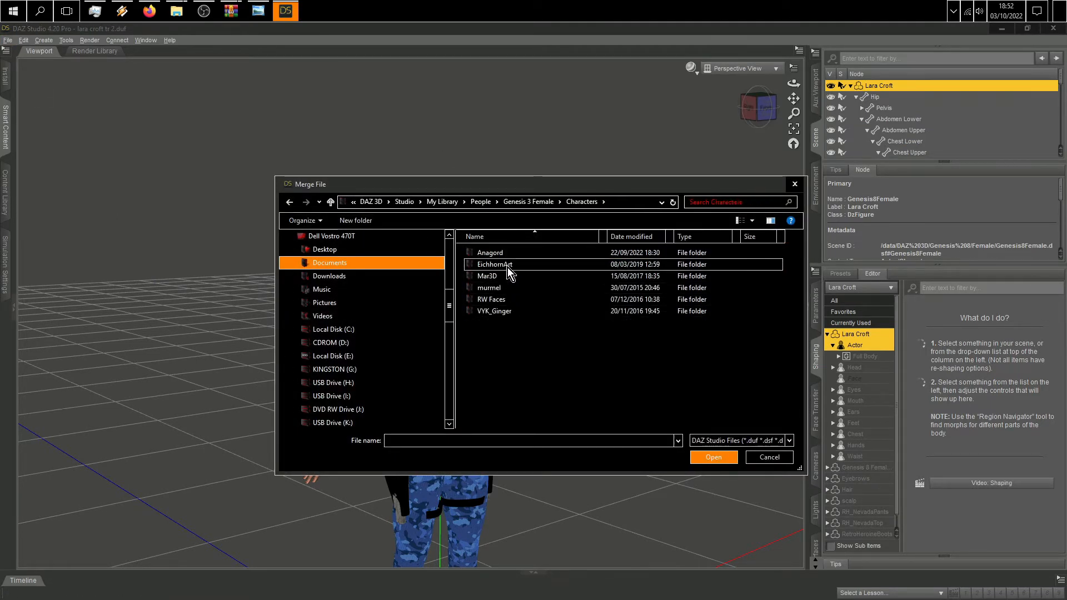
{"action": "left_click", "coordinate": [502, 254]}
{"action": "double_click", "coordinate": [502, 254]}
{"action": "left_click", "coordinate": [331, 204]}
{"action": "left_click", "coordinate": [331, 204]}
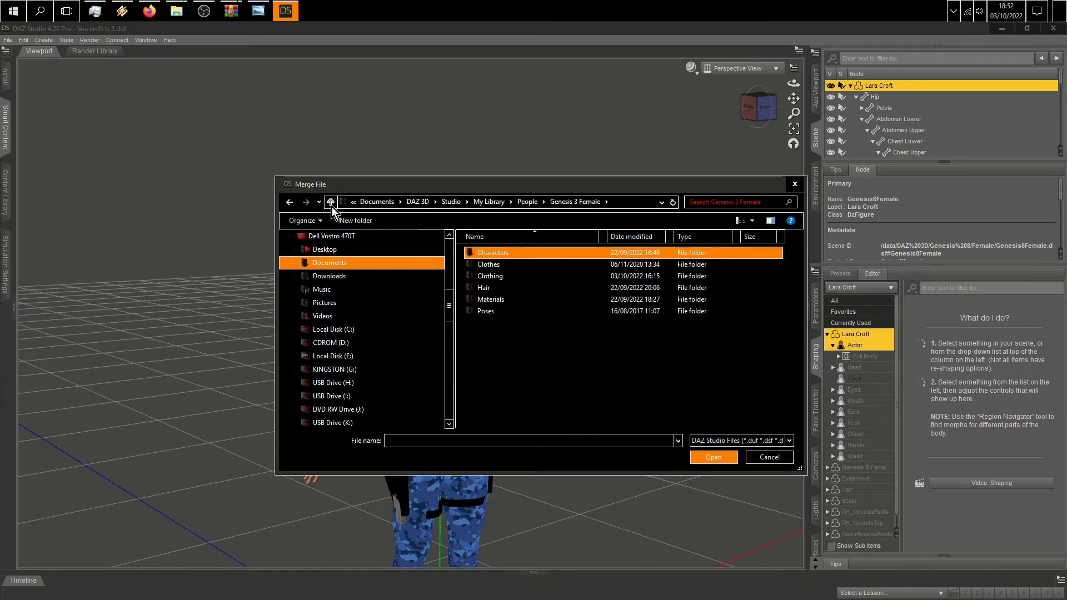
Step: Search the OBJ folder and the Content folder's People subfolder of My Library for a file to merge
{"action": "left_click", "coordinate": [331, 205]}
{"action": "left_click", "coordinate": [331, 202]}
{"action": "double_click", "coordinate": [496, 300]}
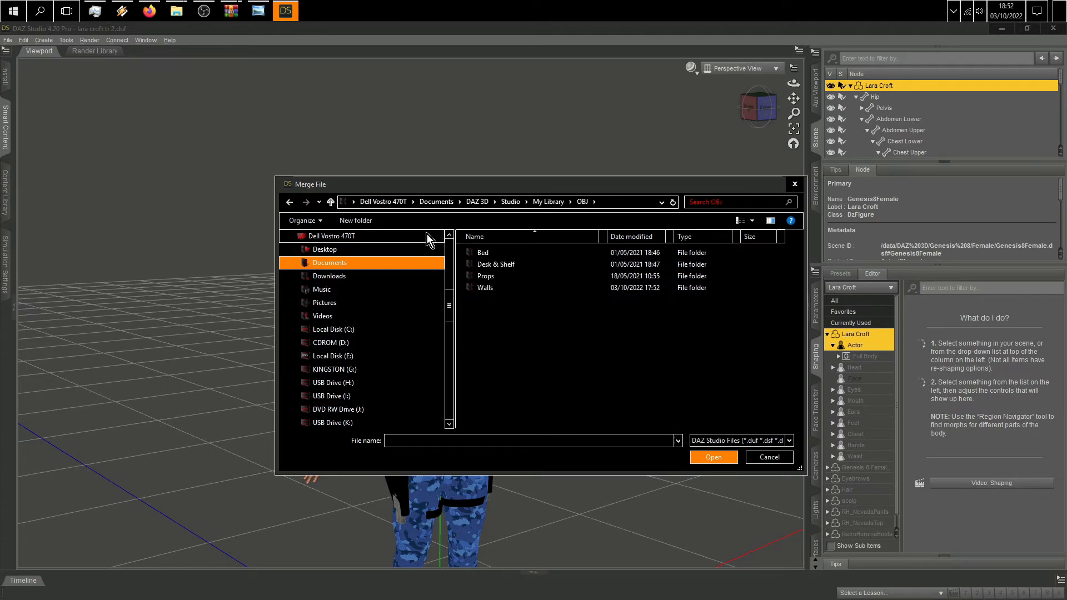
{"action": "left_click", "coordinate": [331, 202]}
{"action": "double_click", "coordinate": [490, 254]}
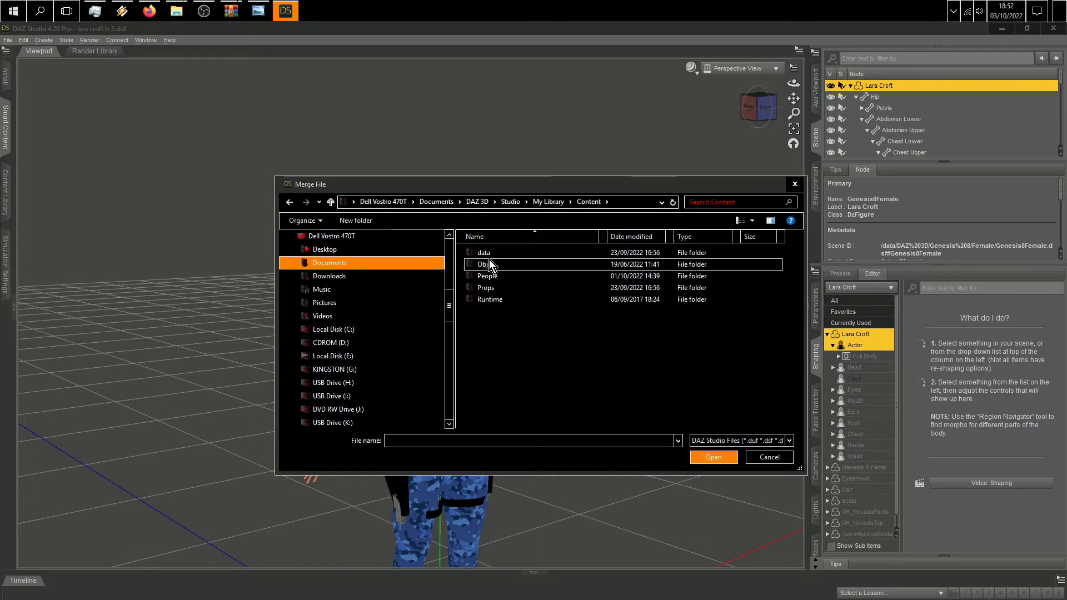
{"action": "double_click", "coordinate": [487, 275]}
{"action": "left_click", "coordinate": [331, 202]}
{"action": "left_click", "coordinate": [331, 202]}
{"action": "left_click", "coordinate": [332, 202]}
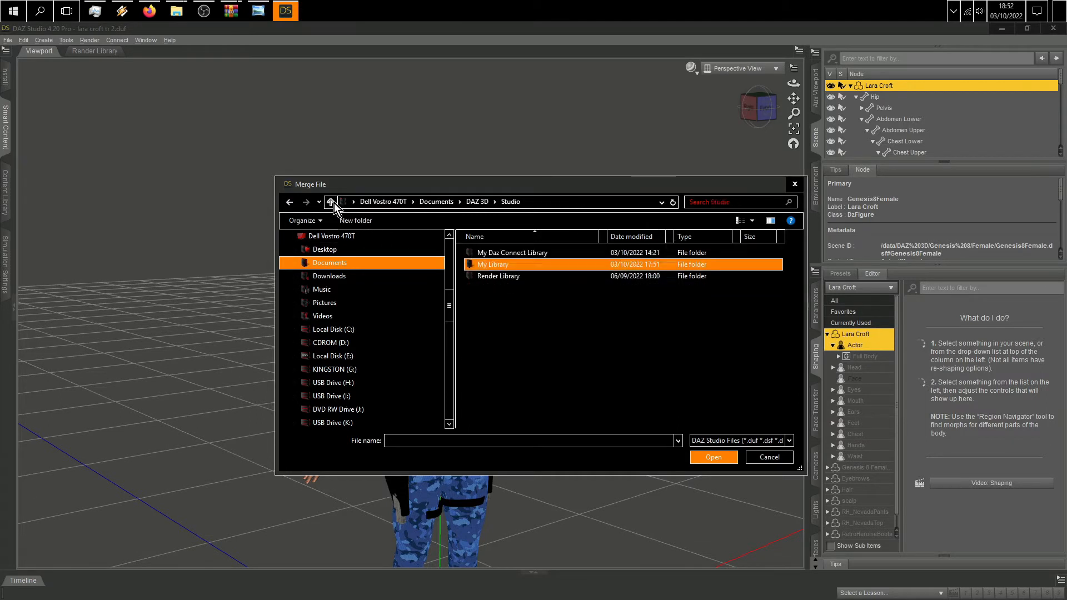
{"action": "double_click", "coordinate": [488, 264]}
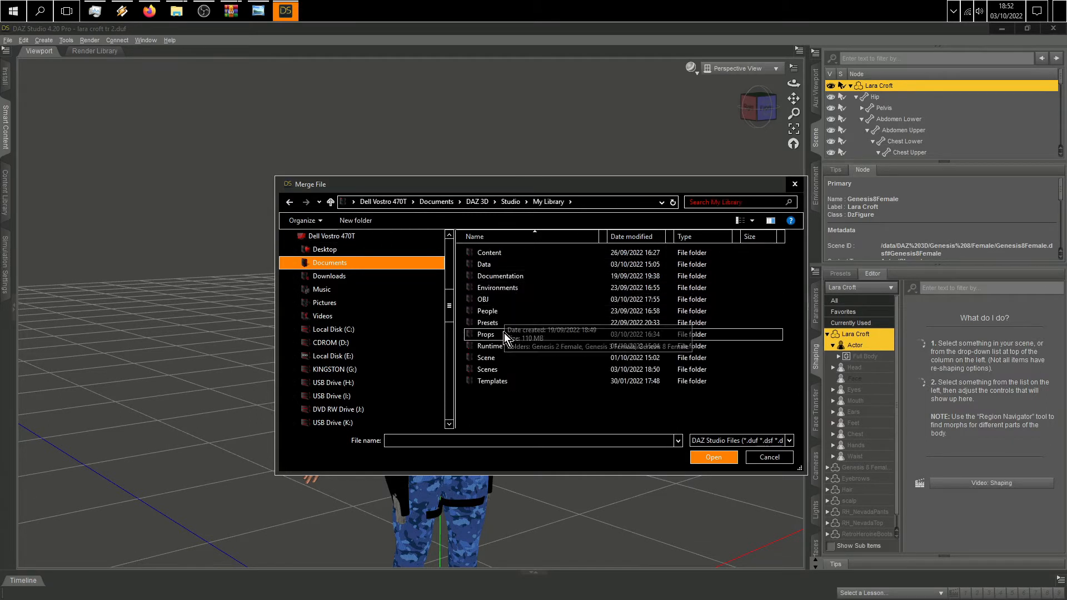
{"action": "double_click", "coordinate": [498, 302]}
{"action": "left_click", "coordinate": [331, 202]}
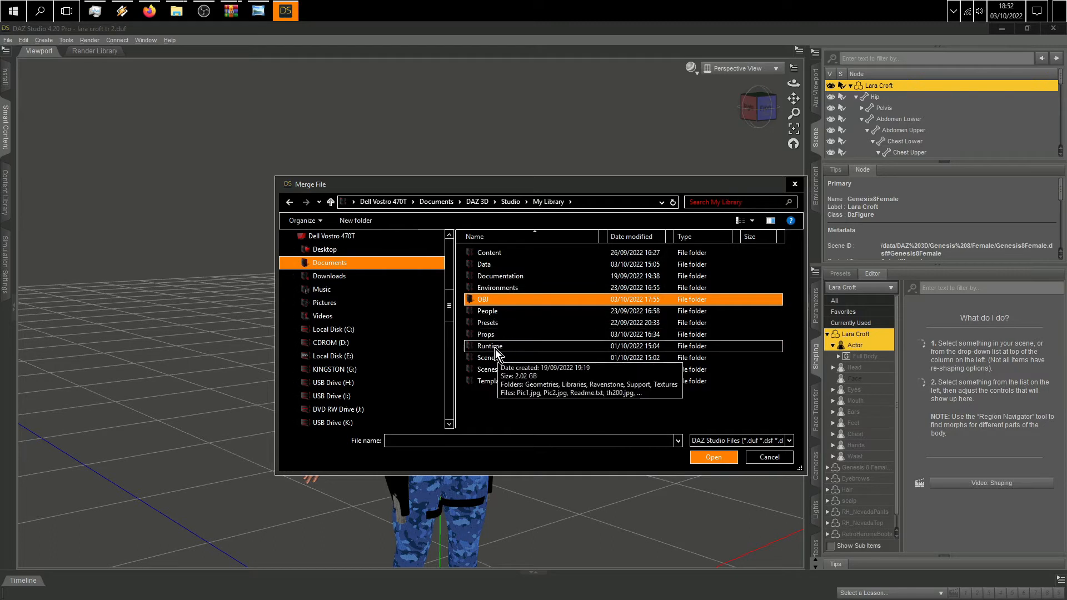
Step: Look through the Characters and Clothes folders of Genesis 8 Female in the People library
{"action": "double_click", "coordinate": [497, 312]}
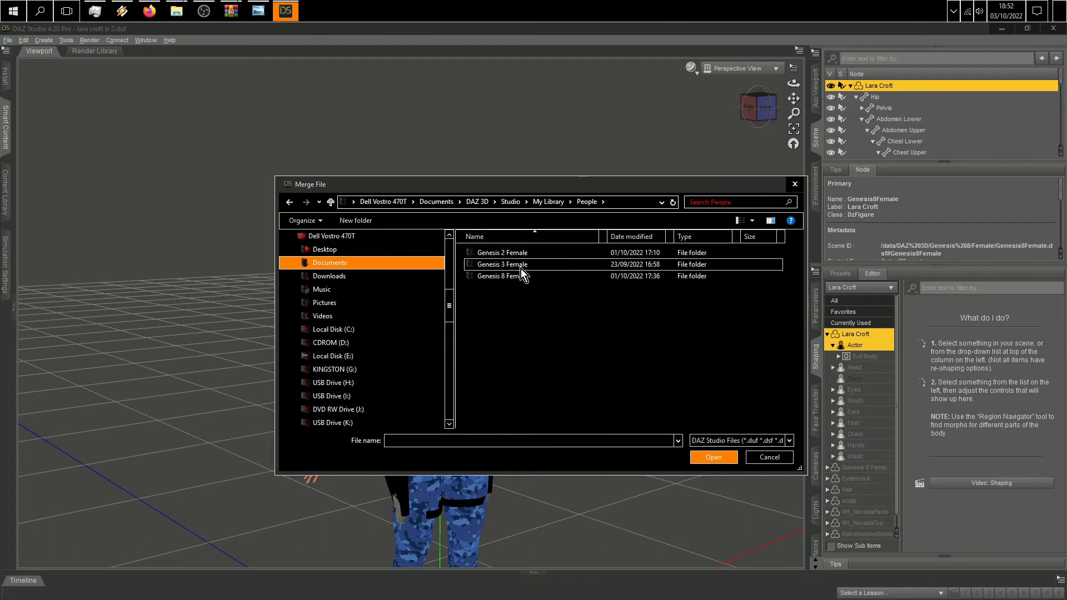
{"action": "double_click", "coordinate": [521, 267]}
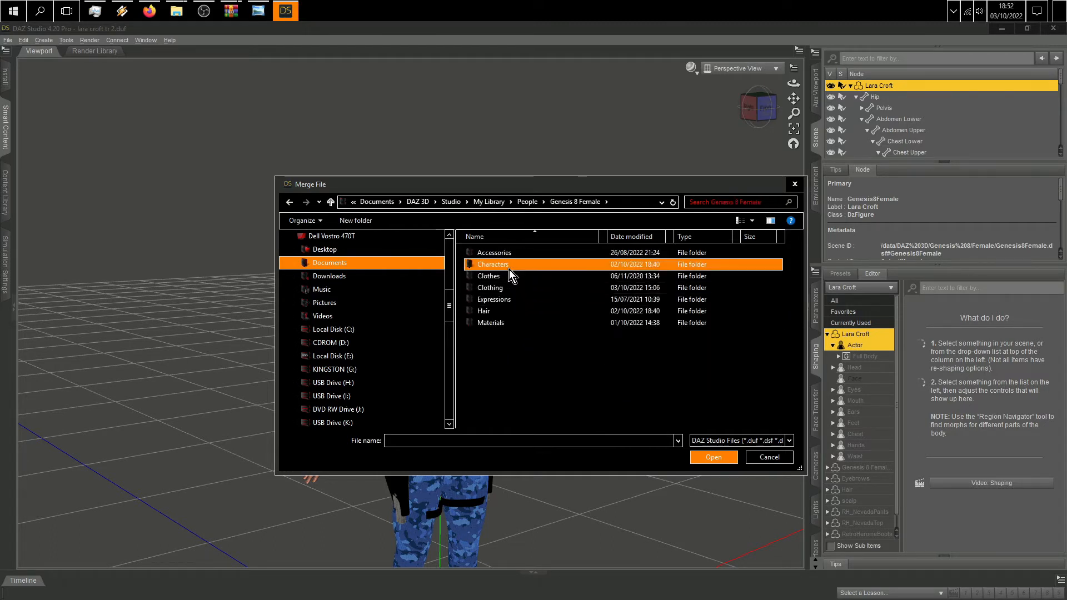
{"action": "double_click", "coordinate": [509, 267]}
{"action": "double_click", "coordinate": [508, 258]}
{"action": "left_click", "coordinate": [331, 203]}
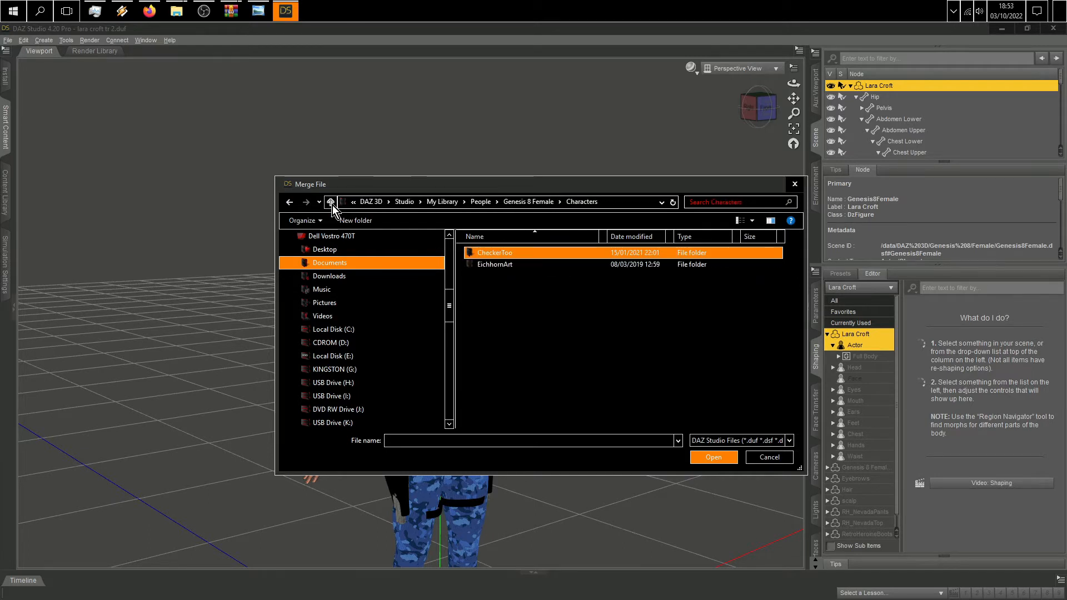
{"action": "left_click", "coordinate": [331, 202]}
{"action": "double_click", "coordinate": [496, 277]}
{"action": "left_click", "coordinate": [332, 203]}
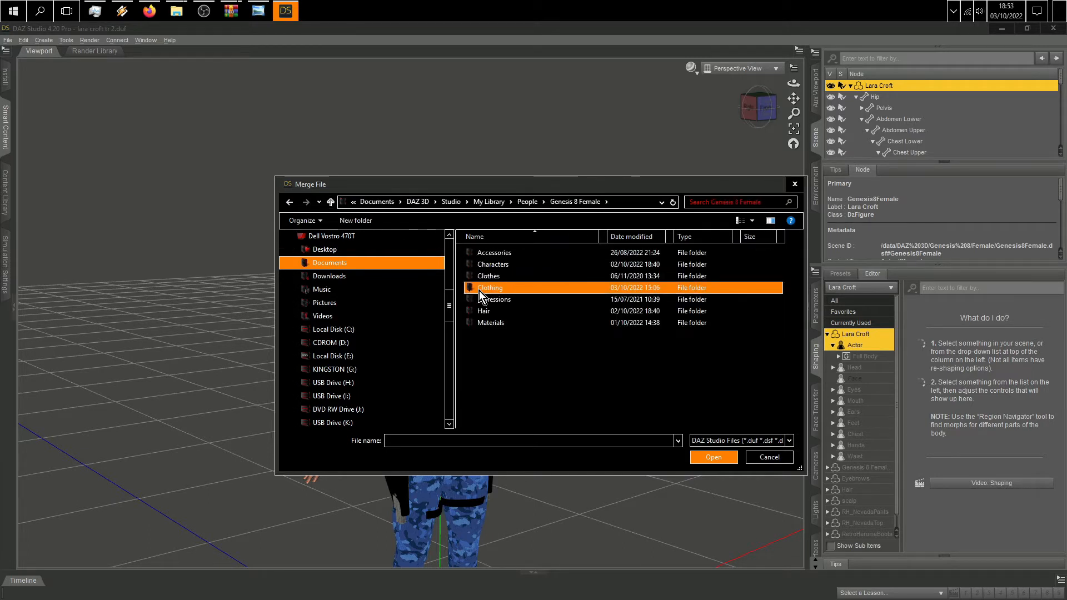
Step: Check the files in the Genesis 8 Female Retro Heroine 8 Outfit folder, then return to the People folder
{"action": "double_click", "coordinate": [479, 288]}
{"action": "double_click", "coordinate": [499, 257]}
{"action": "double_click", "coordinate": [499, 254]}
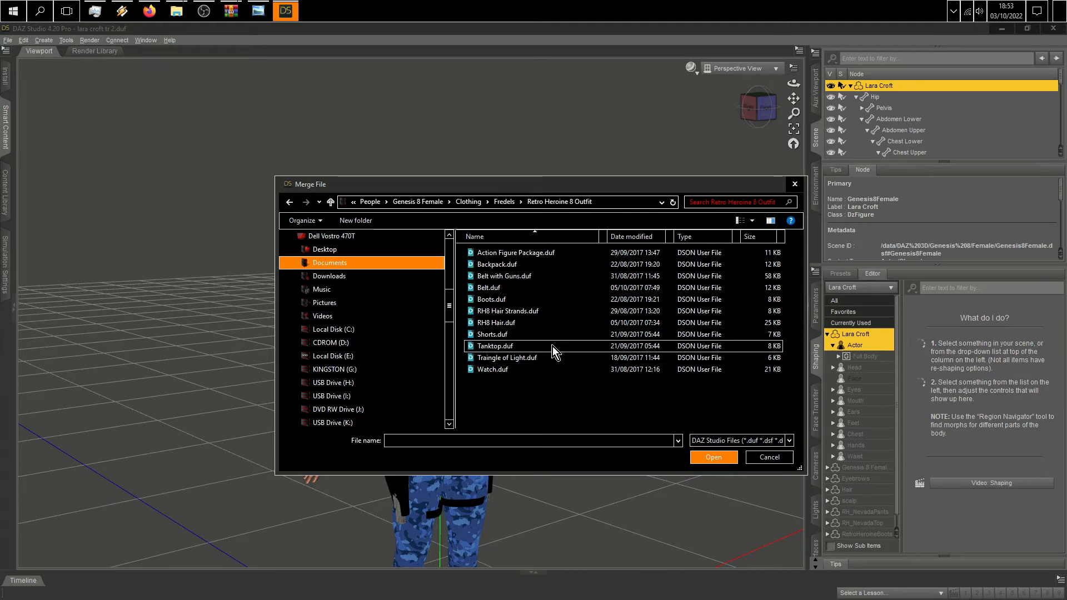
{"action": "left_click", "coordinate": [331, 202]}
{"action": "left_click", "coordinate": [332, 202]}
{"action": "left_click", "coordinate": [332, 202]}
{"action": "left_click", "coordinate": [331, 203]}
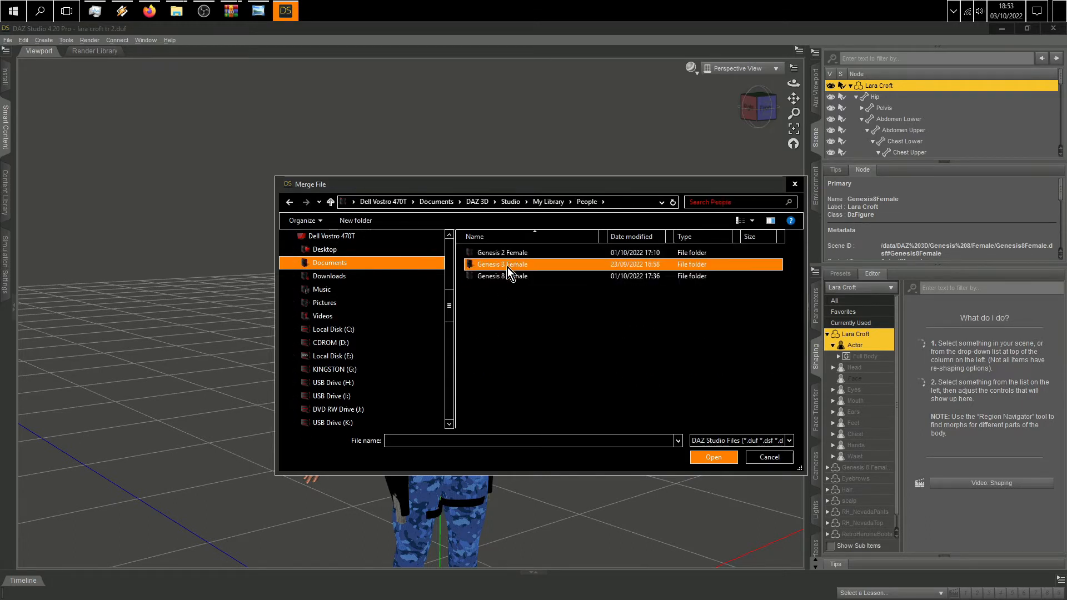
Step: Recheck the Characters and Clothes folders of Genesis 3 Female
{"action": "double_click", "coordinate": [508, 267]}
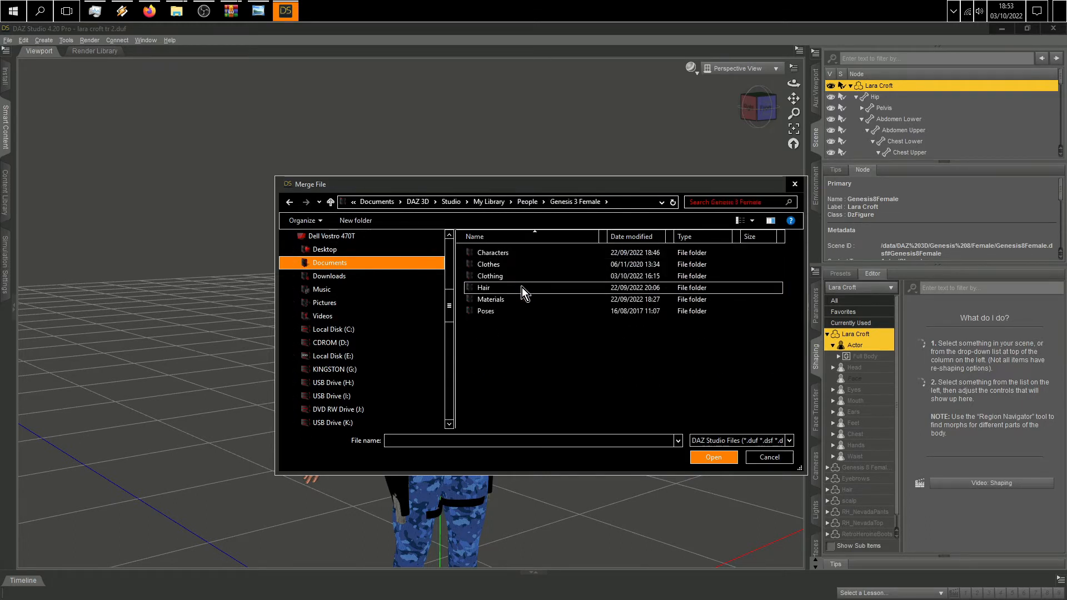
{"action": "double_click", "coordinate": [509, 255]}
{"action": "left_click", "coordinate": [332, 203]}
{"action": "double_click", "coordinate": [484, 264]}
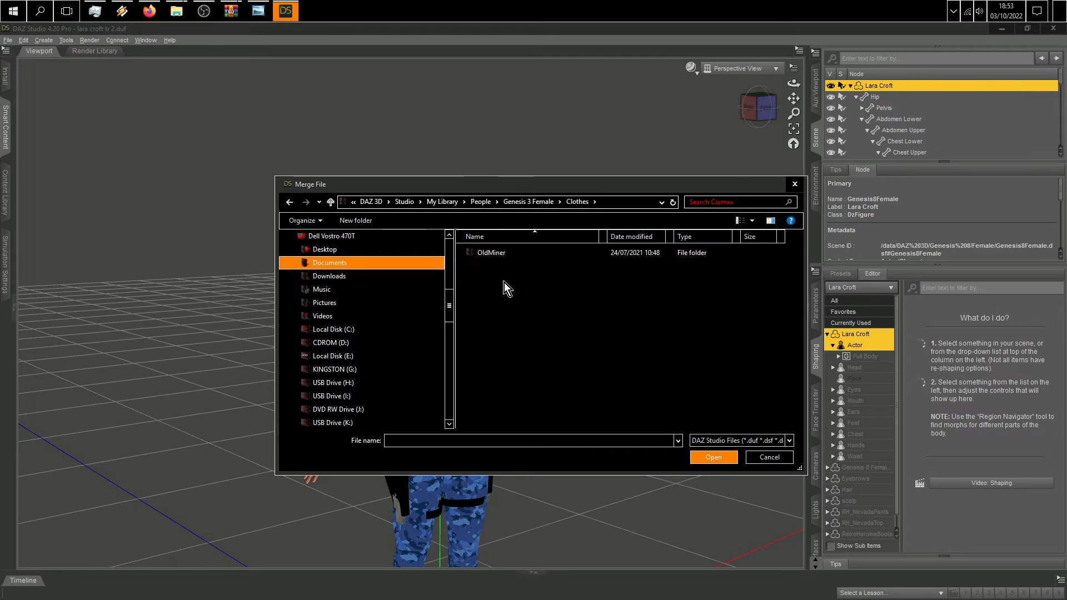
{"action": "left_click", "coordinate": [331, 203]}
Step: Examine the files in Fredels' RetroHeroineOutfit folder for Genesis 3 Female, including its Materials and RH Outfit Exp.4 subfolders
{"action": "double_click", "coordinate": [481, 276]}
{"action": "double_click", "coordinate": [489, 265]}
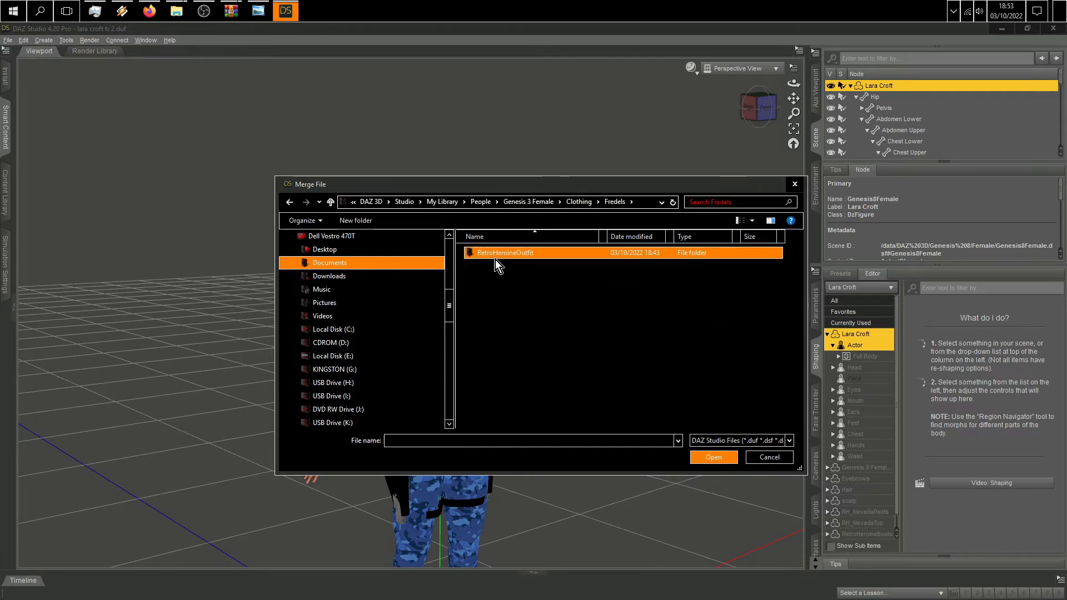
{"action": "double_click", "coordinate": [495, 256]}
{"action": "left_click", "coordinate": [517, 324]}
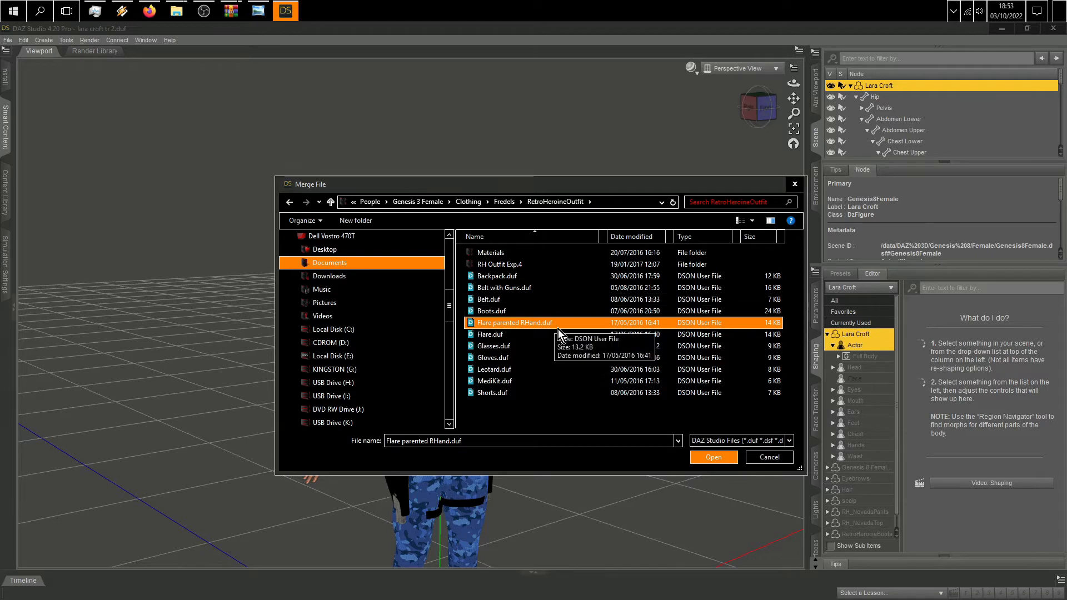
{"action": "left_click", "coordinate": [509, 311]}
{"action": "left_click", "coordinate": [508, 299]}
{"action": "left_click", "coordinate": [508, 288]}
{"action": "left_click", "coordinate": [509, 278]}
{"action": "double_click", "coordinate": [503, 255]}
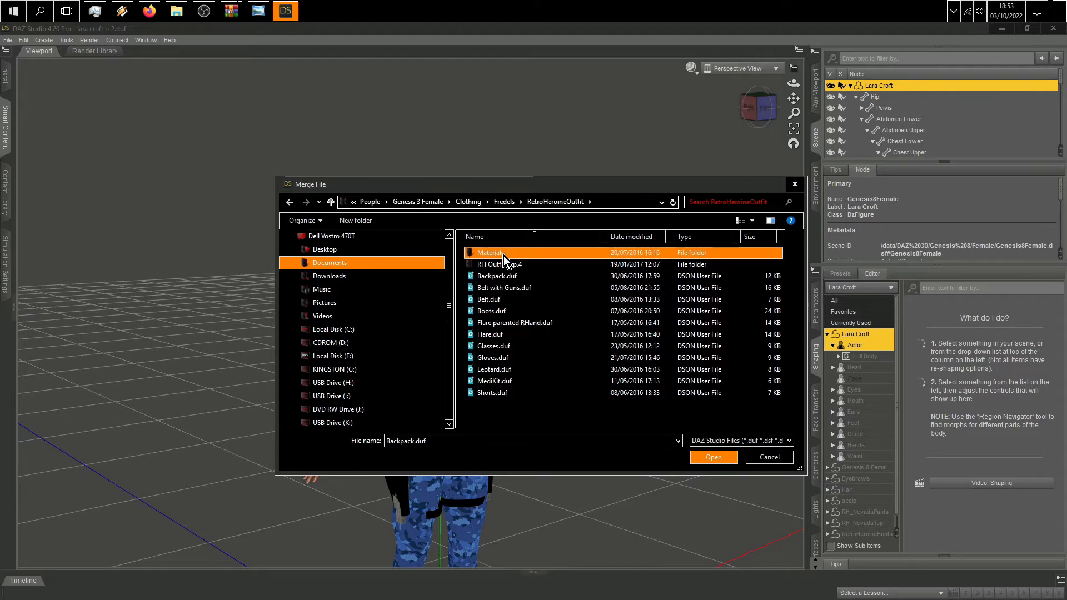
{"action": "left_click", "coordinate": [333, 201]}
{"action": "double_click", "coordinate": [511, 265]}
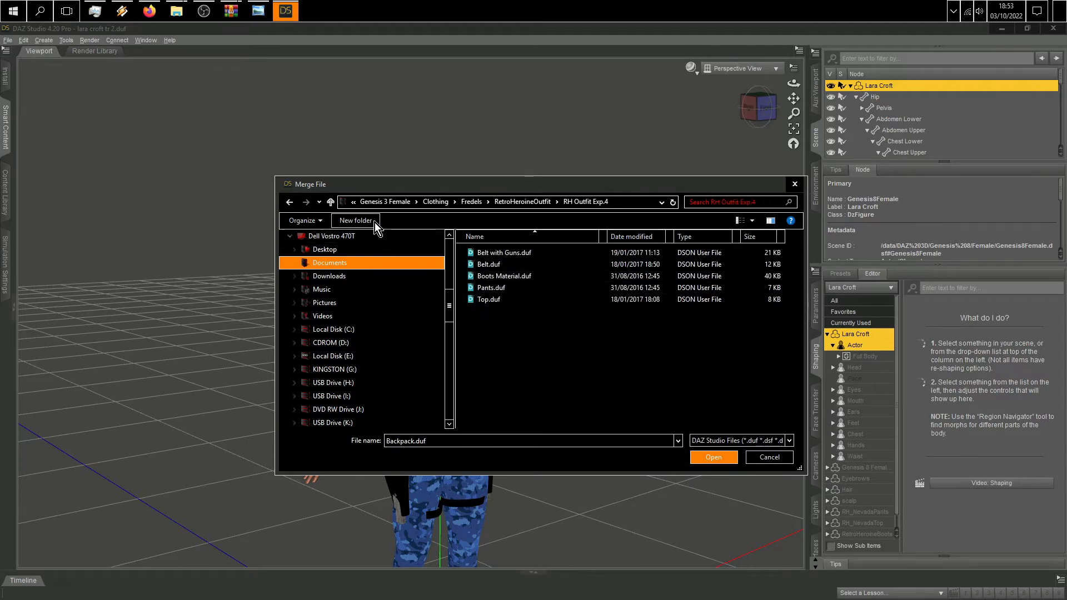
Step: Check the Anagord clothing folder of Genesis 3 Female, then go to the Genesis 8 Female folder
{"action": "left_click", "coordinate": [332, 202]}
{"action": "left_click", "coordinate": [332, 202]}
{"action": "left_click", "coordinate": [331, 202]}
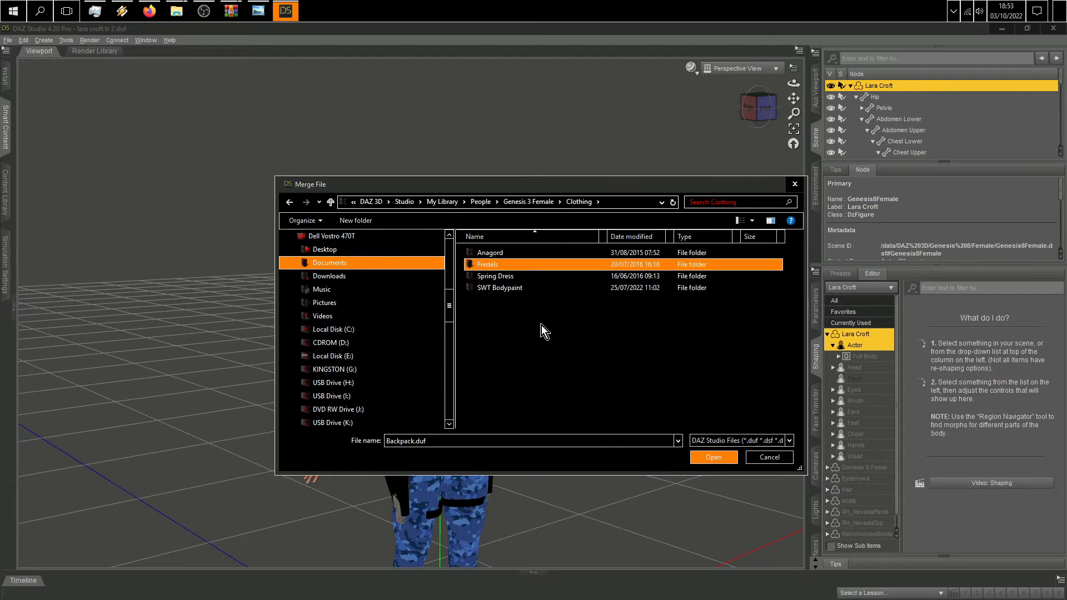
{"action": "double_click", "coordinate": [492, 253]}
{"action": "left_click", "coordinate": [332, 203]}
{"action": "left_click", "coordinate": [332, 203]}
{"action": "left_click", "coordinate": [332, 202]}
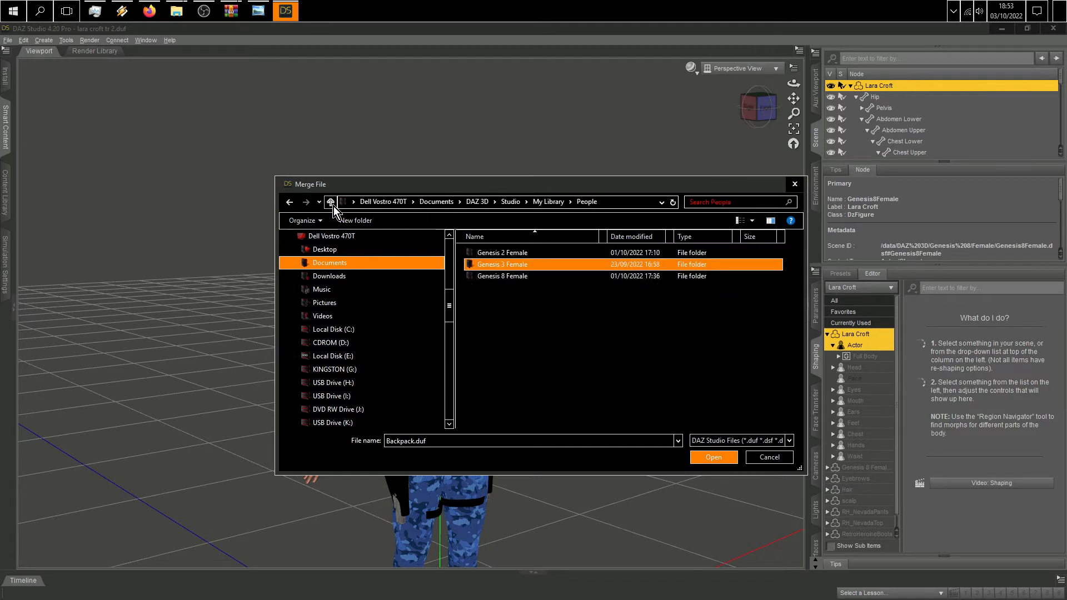
{"action": "double_click", "coordinate": [508, 276]}
Step: Switch to Firefox, review the Retro Heroine Outfit Expansion Nr. 2 page on Renderosity, and return to DAZ Studio
{"action": "left_click", "coordinate": [148, 11]}
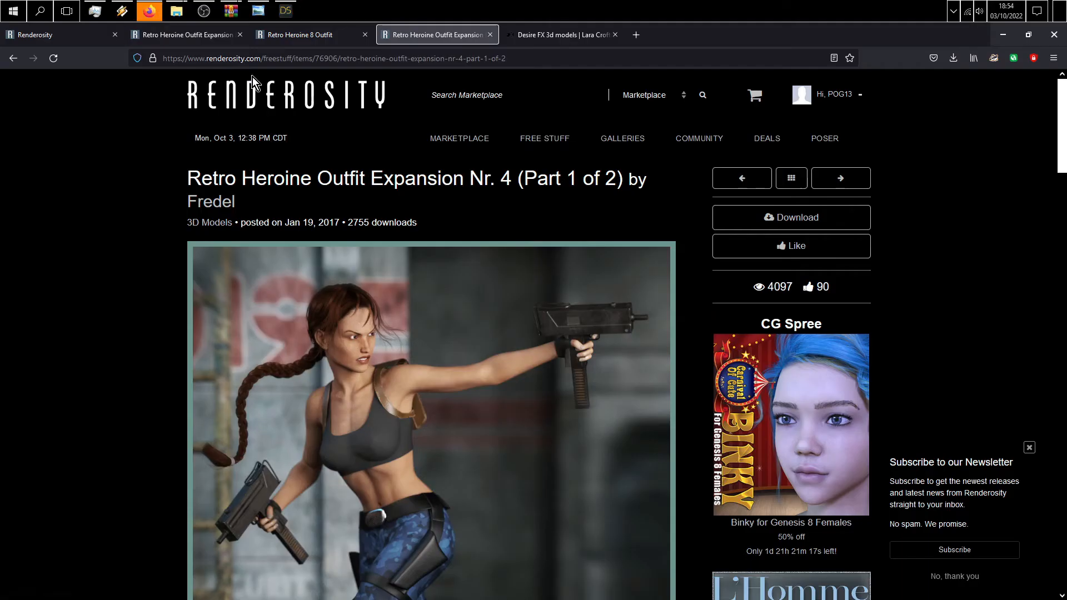
{"action": "left_click", "coordinate": [302, 36]}
{"action": "left_click", "coordinate": [197, 36]}
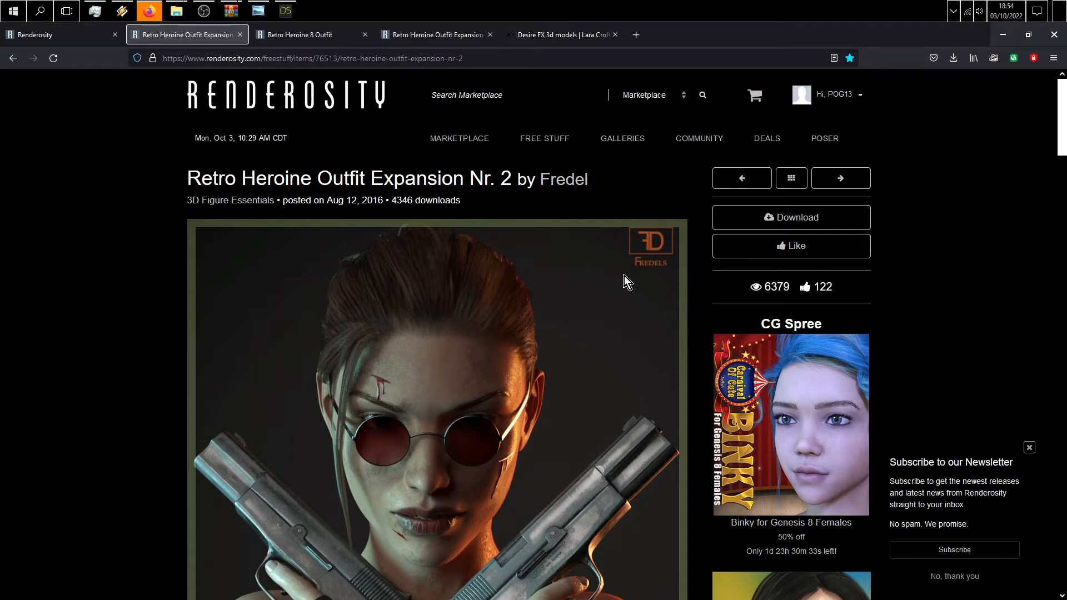
{"action": "scroll", "coordinate": [625, 276], "scroll_direction": "down", "scroll_amount": 5}
{"action": "scroll", "coordinate": [625, 276], "scroll_direction": "up", "scroll_amount": 5}
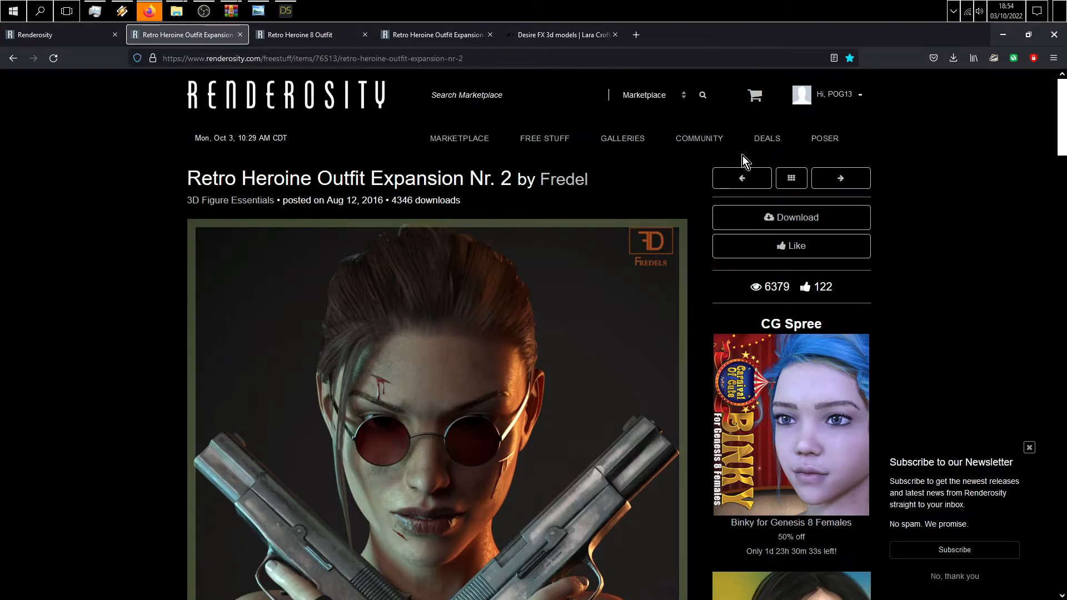
{"action": "left_click", "coordinate": [1006, 33]}
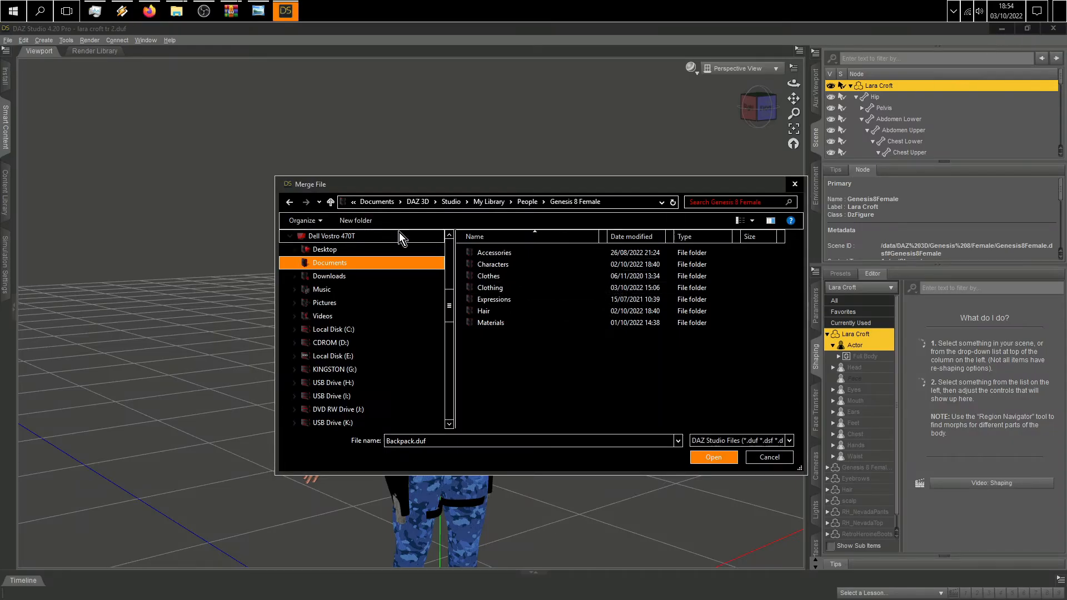
Step: Merge Hand Pose R.duf from Props > Fredels > RetroHeroine Guns > UZI onto the Lara Croft figure
{"action": "left_click", "coordinate": [489, 202]}
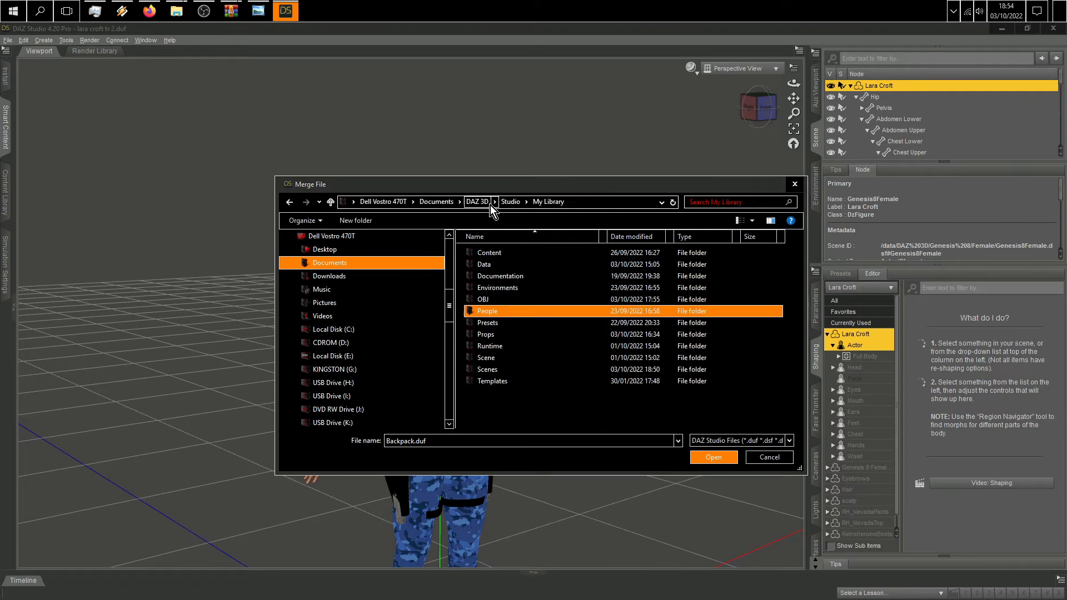
{"action": "double_click", "coordinate": [495, 334]}
{"action": "double_click", "coordinate": [499, 289]}
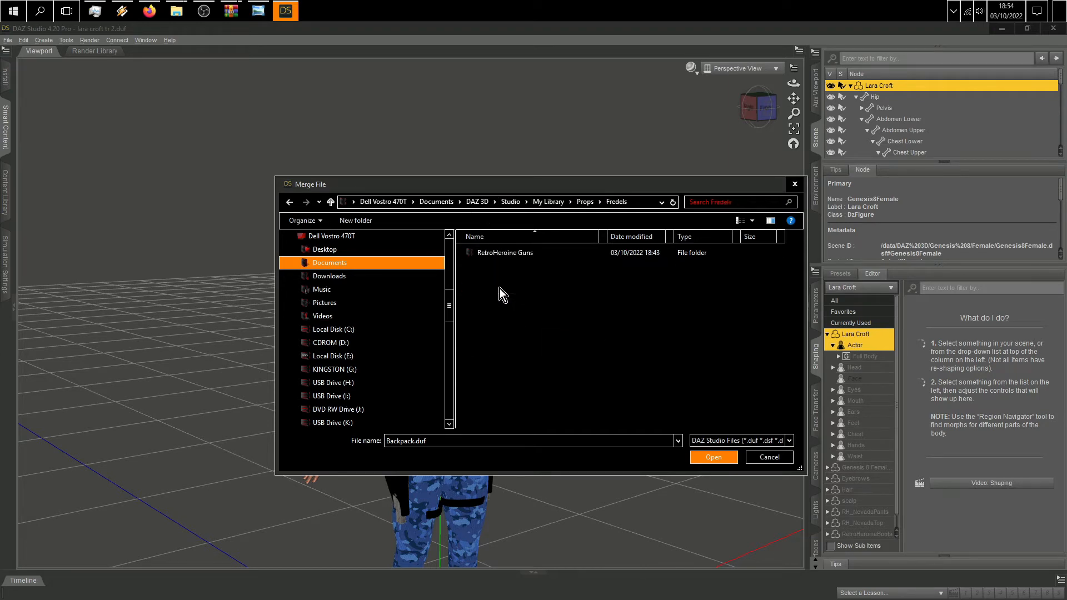
{"action": "double_click", "coordinate": [502, 253]}
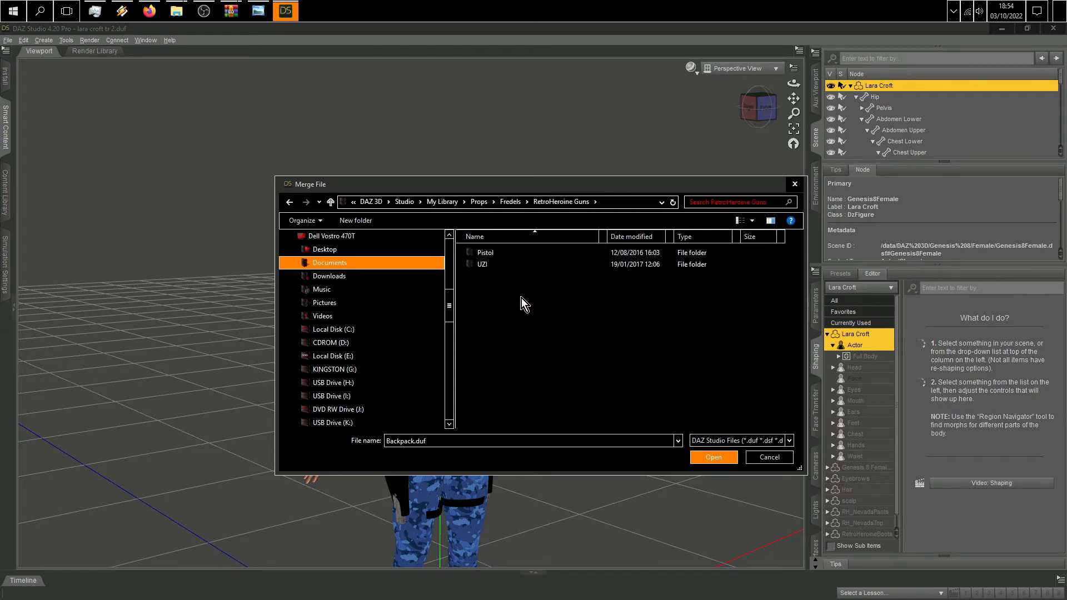
{"action": "double_click", "coordinate": [491, 265]}
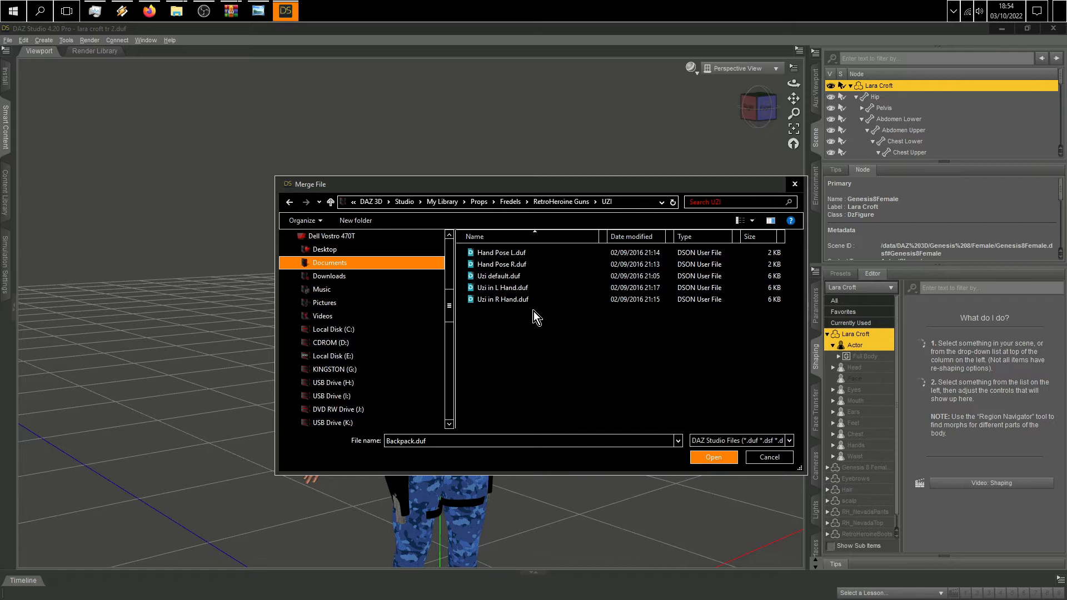
{"action": "left_click", "coordinate": [512, 269]}
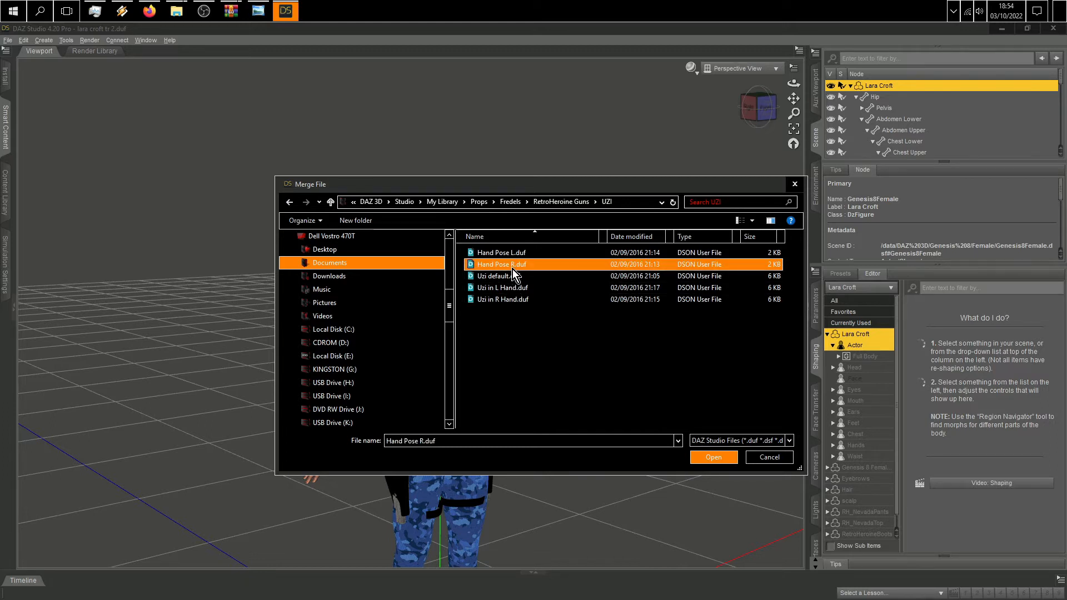
{"action": "left_click", "coordinate": [707, 456]}
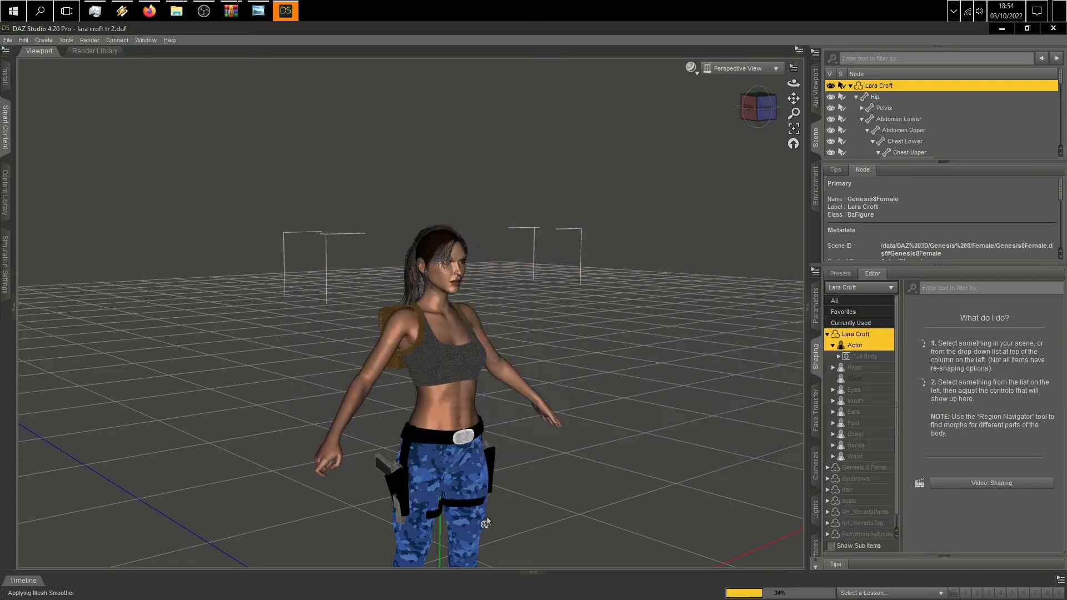
Step: Twist Lara's right forearm so the gripping right hand turns inward
{"action": "scroll", "coordinate": [329, 479], "scroll_direction": "up", "scroll_amount": 5}
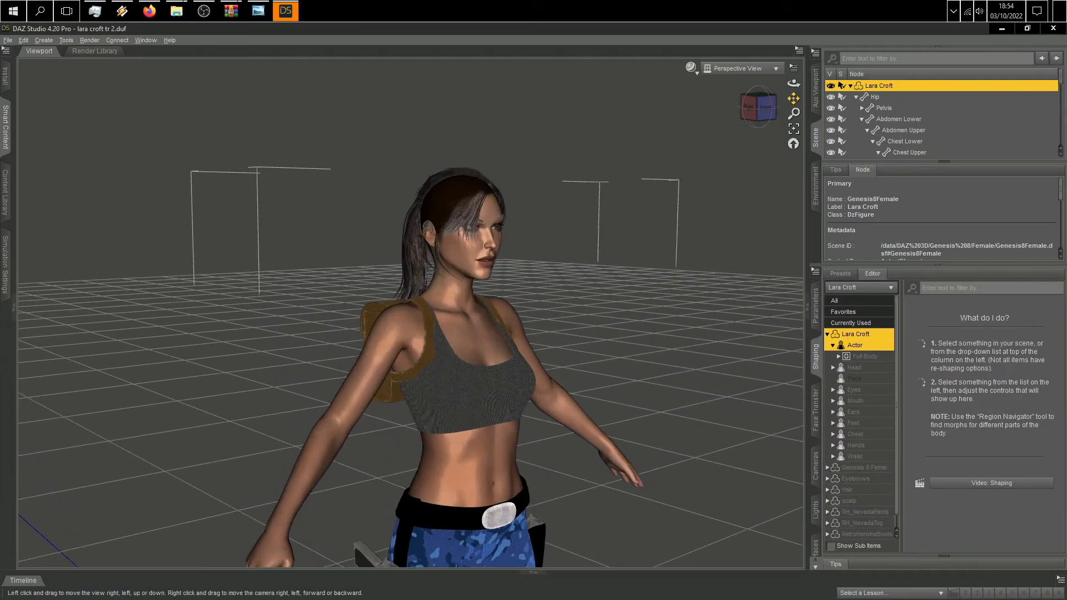
{"action": "mouse_move", "coordinate": [793, 98]}
{"action": "left_mouse_down"}
{"action": "mouse_move", "coordinate": [778, 113]}
{"action": "mouse_move", "coordinate": [793, 99]}
{"action": "left_mouse_up"}
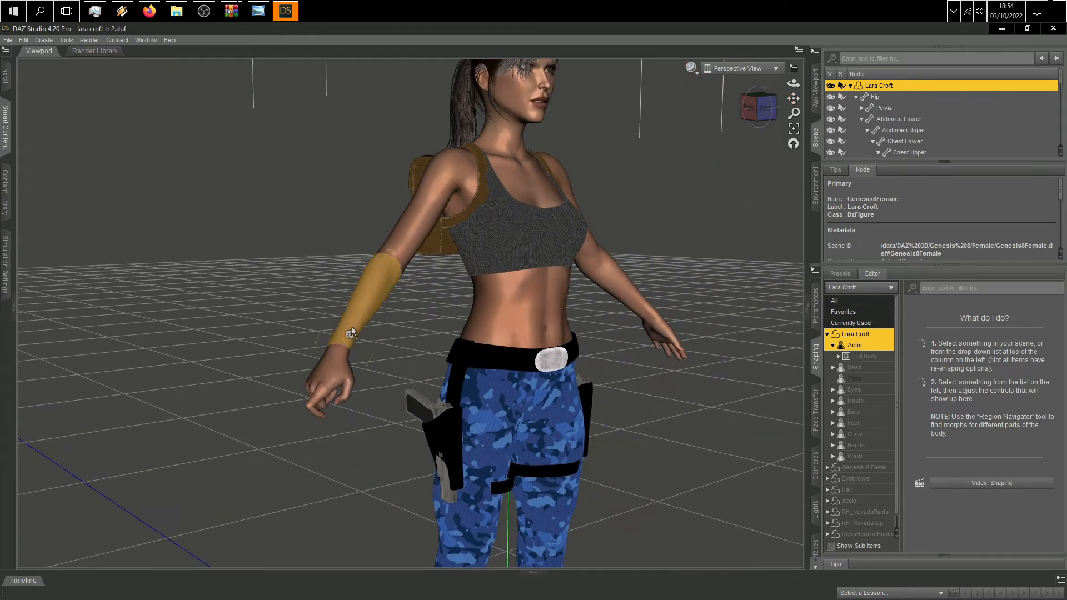
{"action": "left_click", "coordinate": [351, 333]}
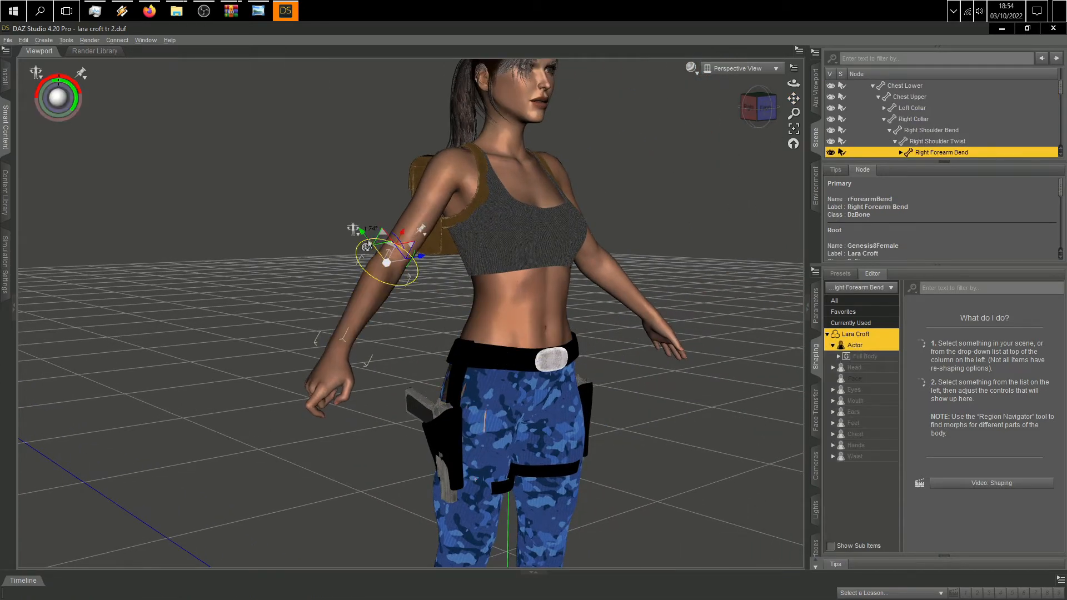
{"action": "left_click_drag", "start_coordinate": [368, 245], "coordinate": [402, 236]}
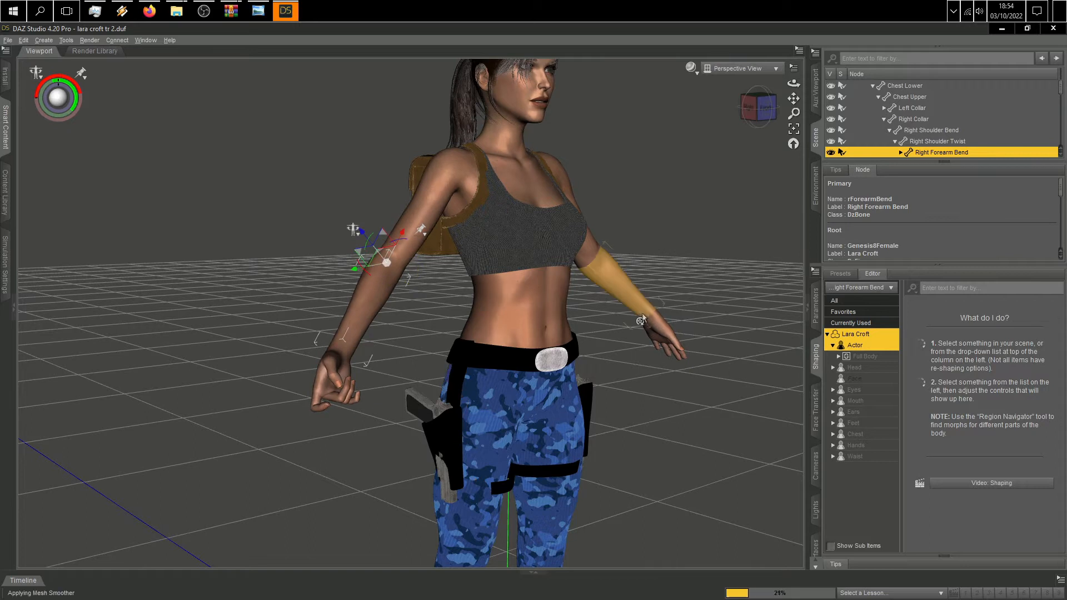
Step: Select the whole Lara Croft figure again and merge Hand Pose L.duf from the UZI folder onto it
{"action": "left_click", "coordinate": [641, 308]}
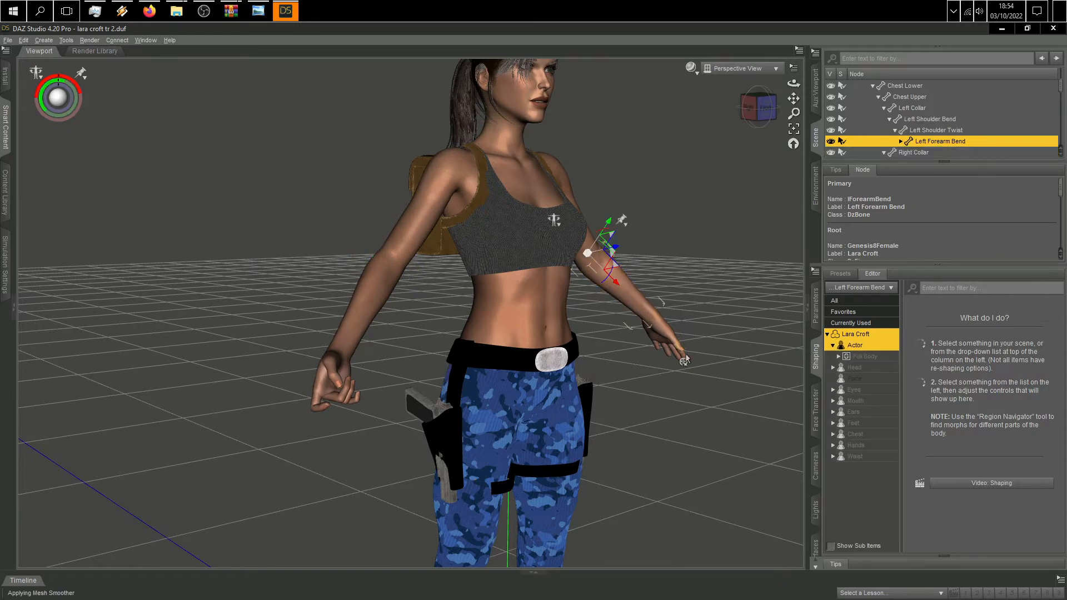
{"action": "left_click", "coordinate": [10, 42]}
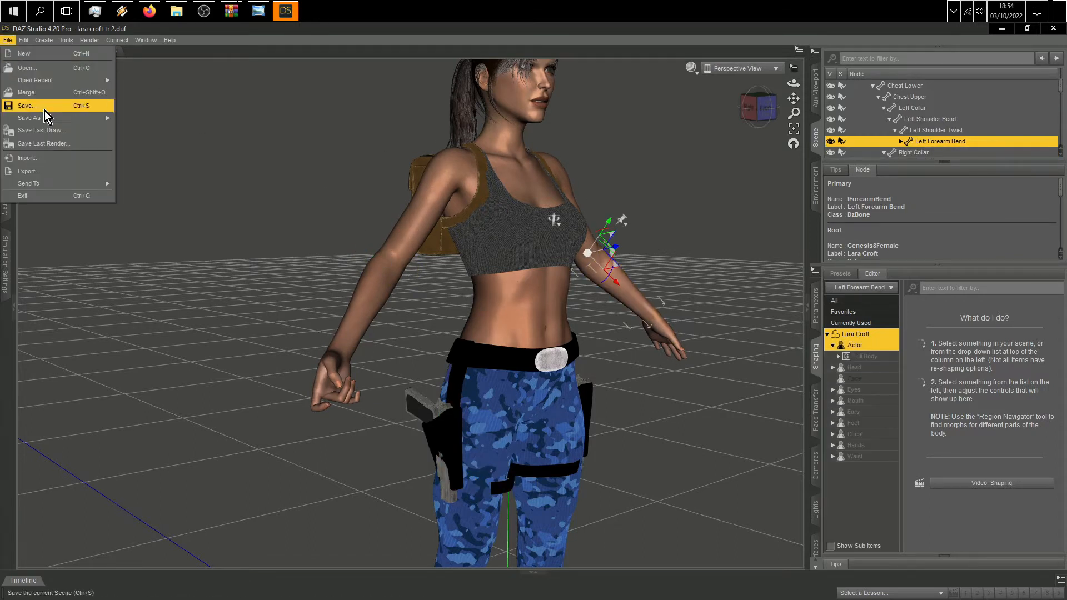
{"action": "left_click", "coordinate": [500, 155]}
{"action": "left_click", "coordinate": [500, 159]}
{"action": "left_click", "coordinate": [500, 154]}
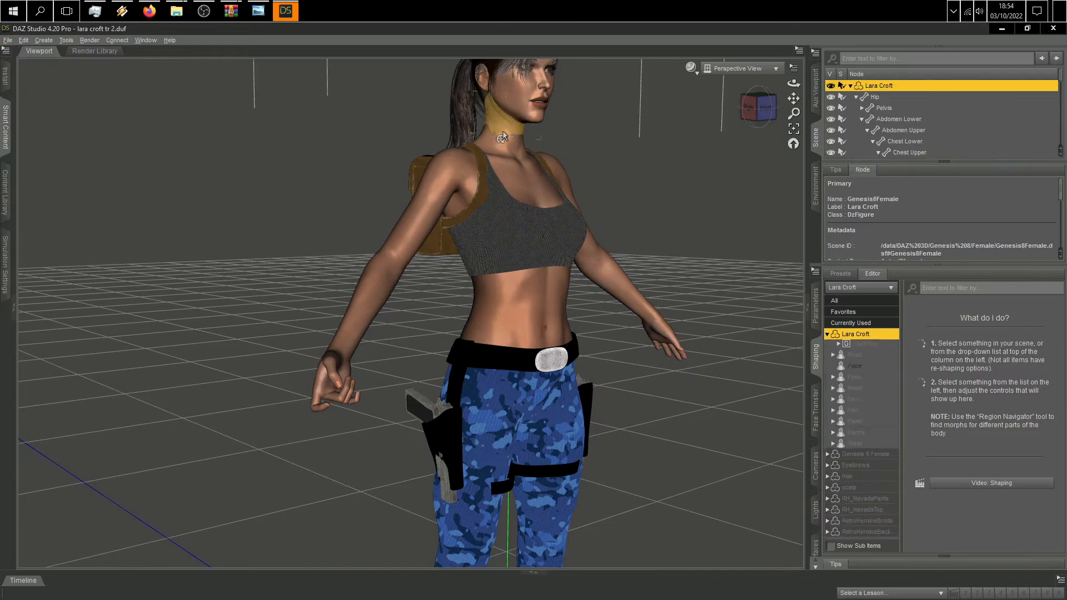
{"action": "left_click", "coordinate": [9, 41]}
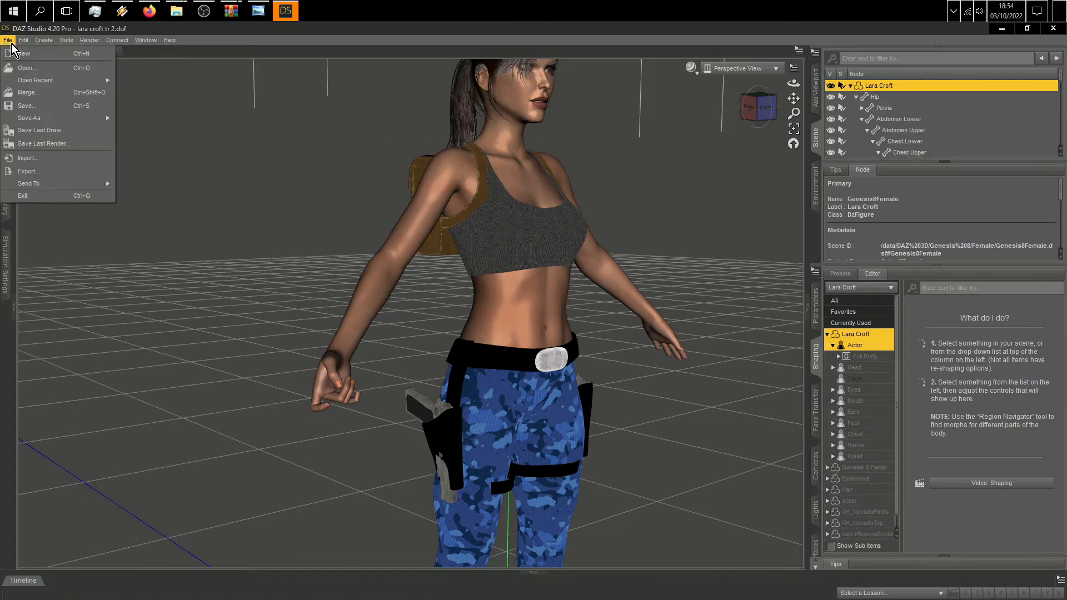
{"action": "left_click", "coordinate": [50, 92]}
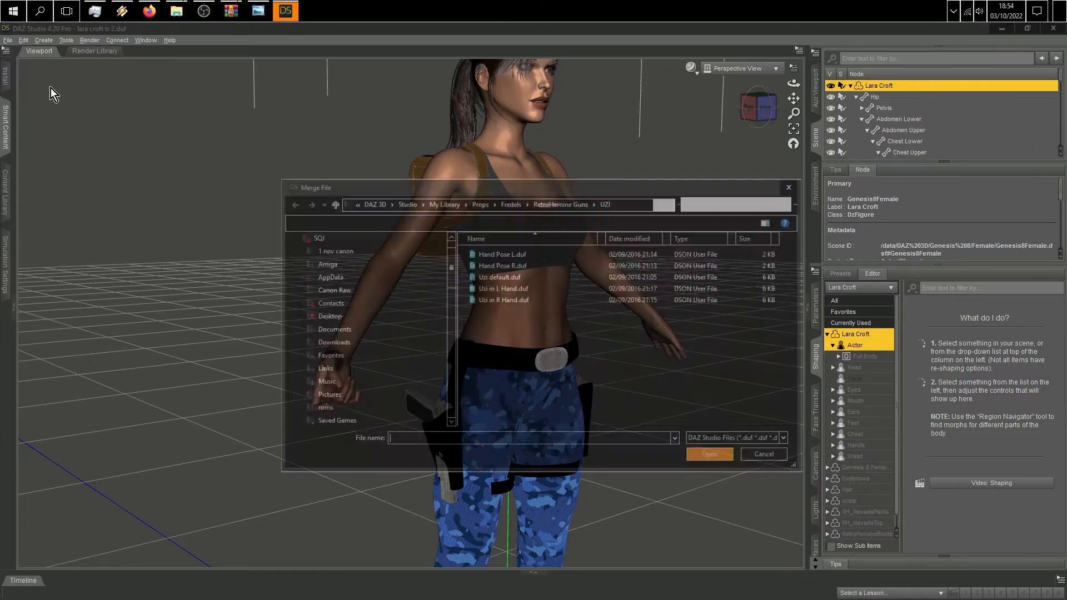
{"action": "left_click", "coordinate": [528, 254]}
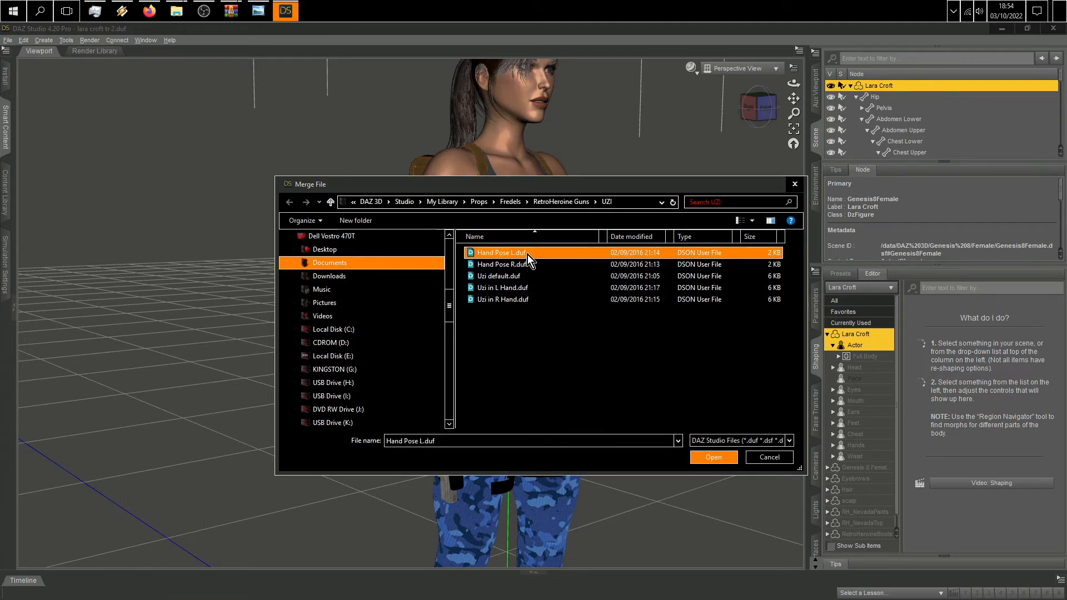
{"action": "left_click", "coordinate": [706, 454]}
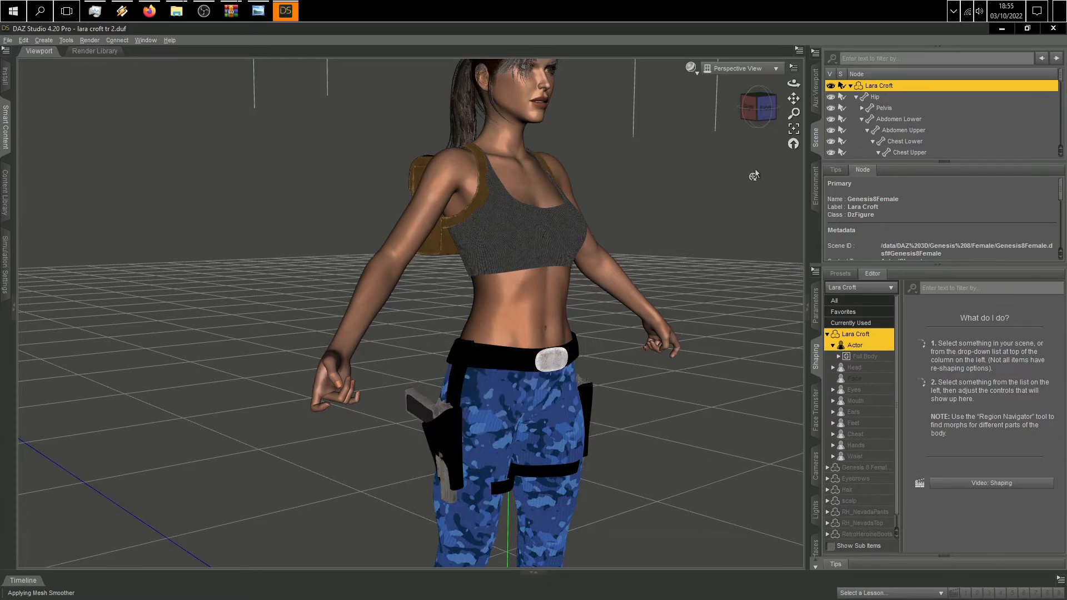
Step: View the figure from the front and merge Uzi in L Hand.duf from the UZI folder into the scene
{"action": "left_click", "coordinate": [765, 108]}
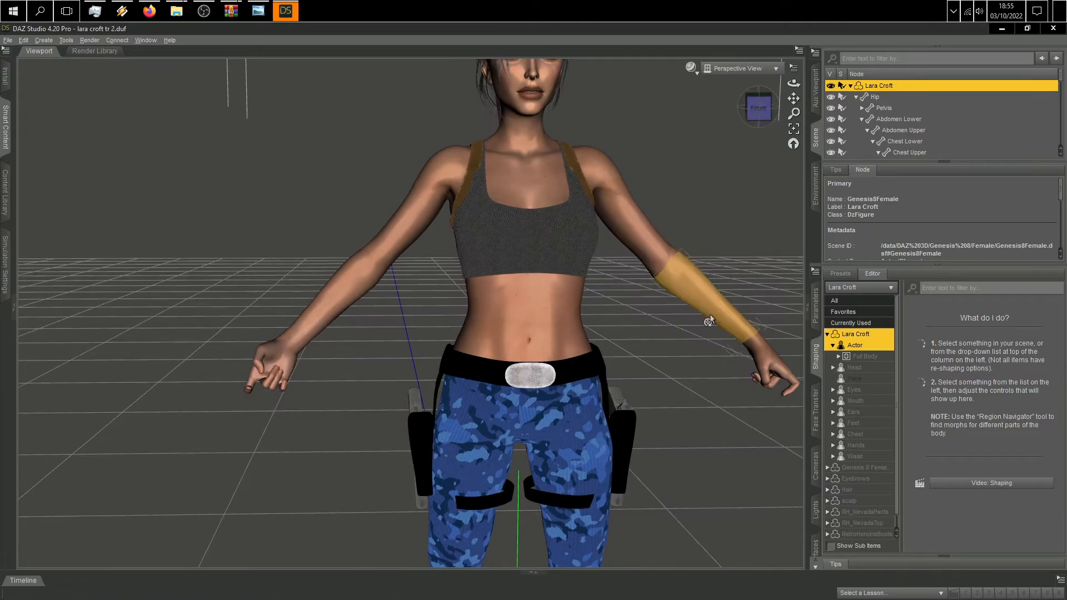
{"action": "left_click", "coordinate": [8, 41]}
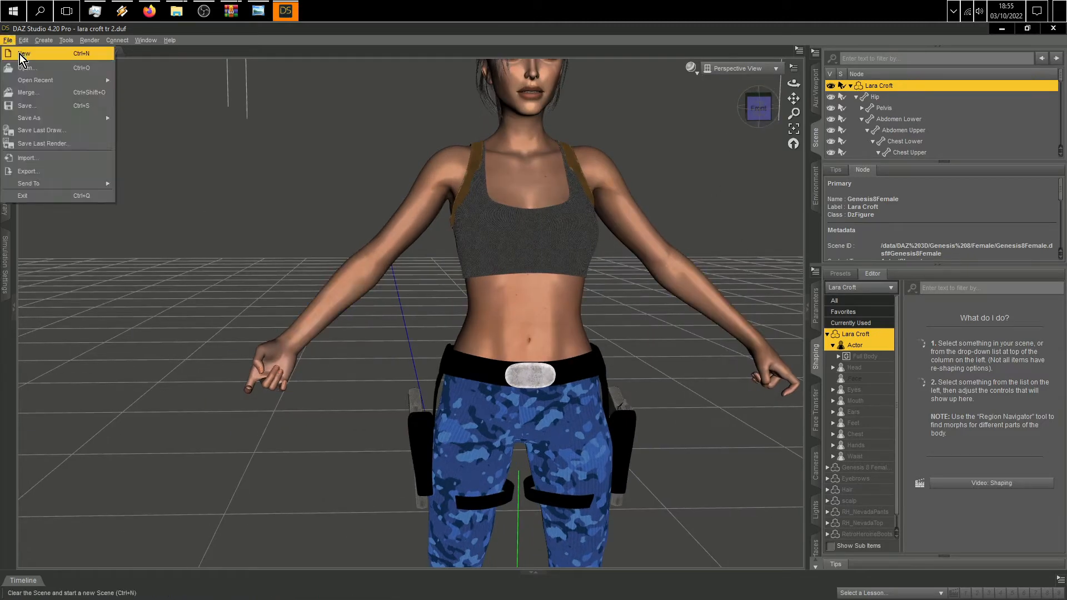
{"action": "left_click", "coordinate": [35, 87]}
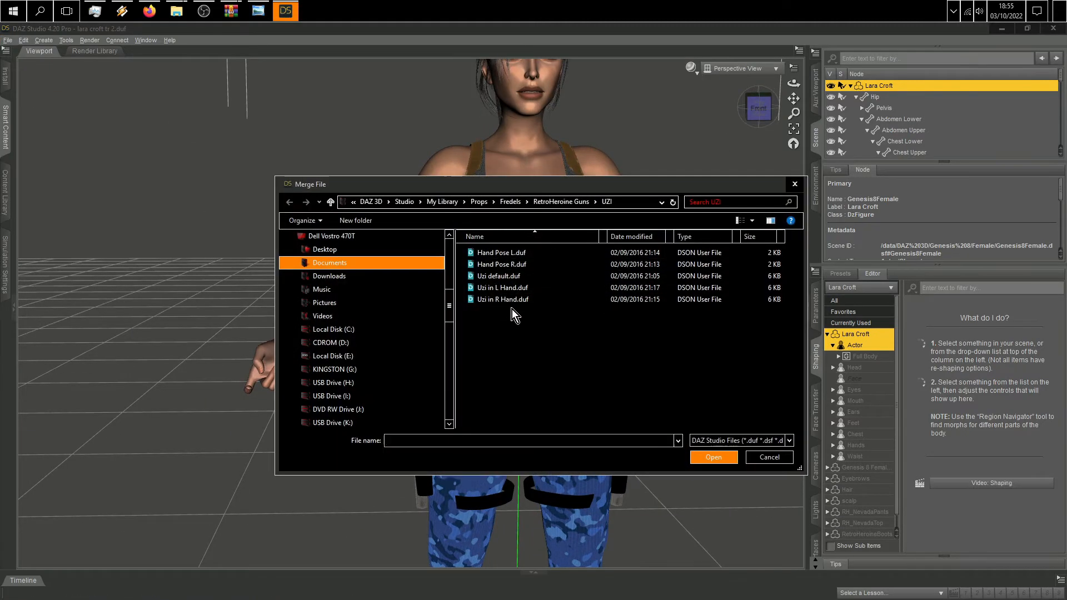
{"action": "left_click", "coordinate": [514, 290]}
{"action": "left_click", "coordinate": [717, 457]}
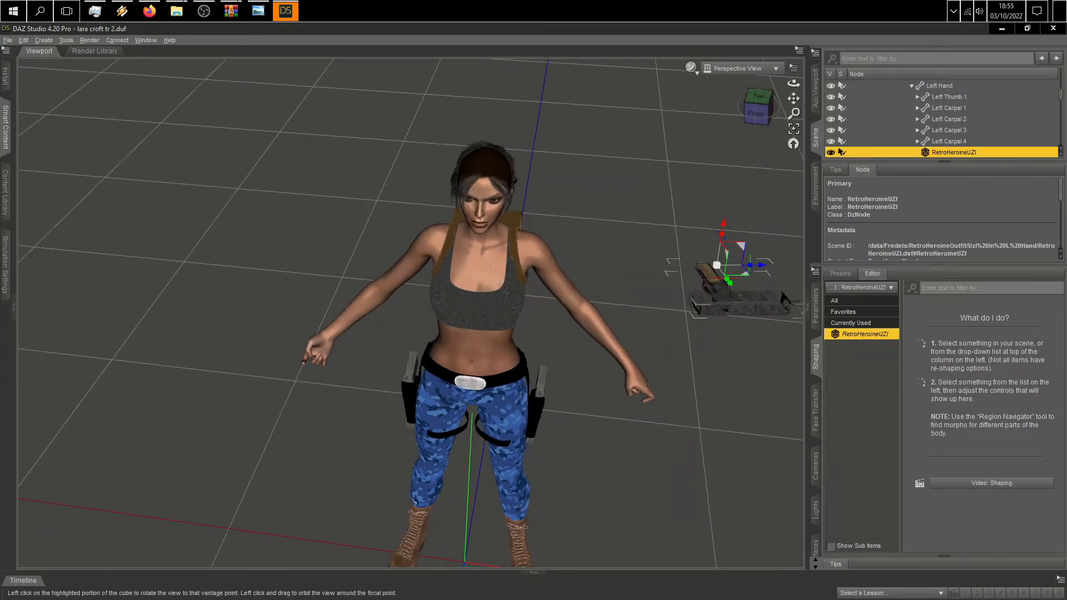
Step: Rotate the merged Uzi upright beside the figure and lower it to about the height of her left hand
{"action": "left_click_drag", "start_coordinate": [758, 107], "coordinate": [692, 100]}
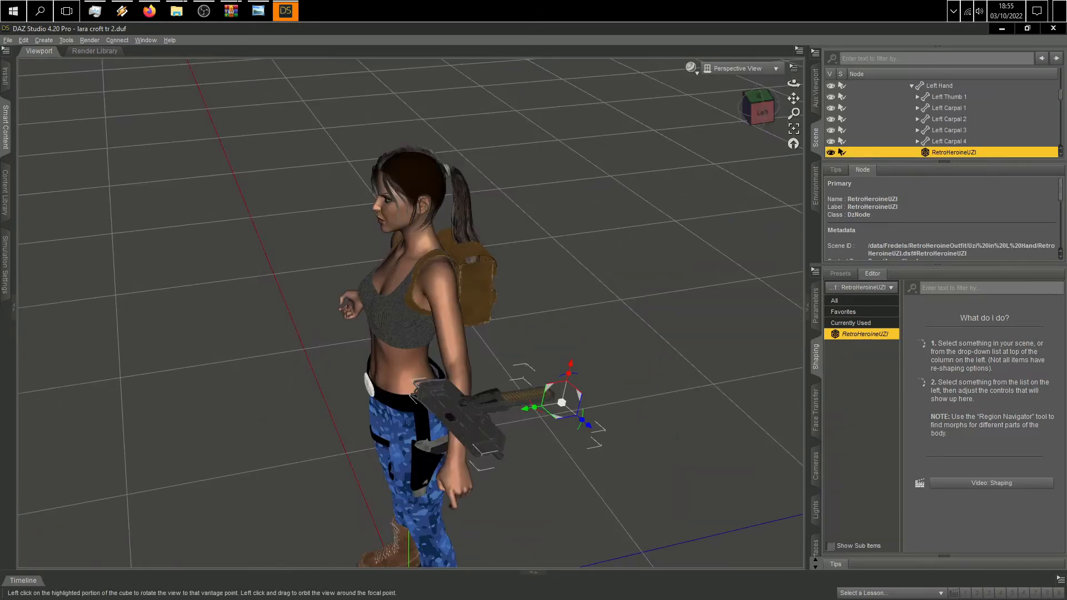
{"action": "left_click_drag", "start_coordinate": [585, 371], "coordinate": [548, 397]}
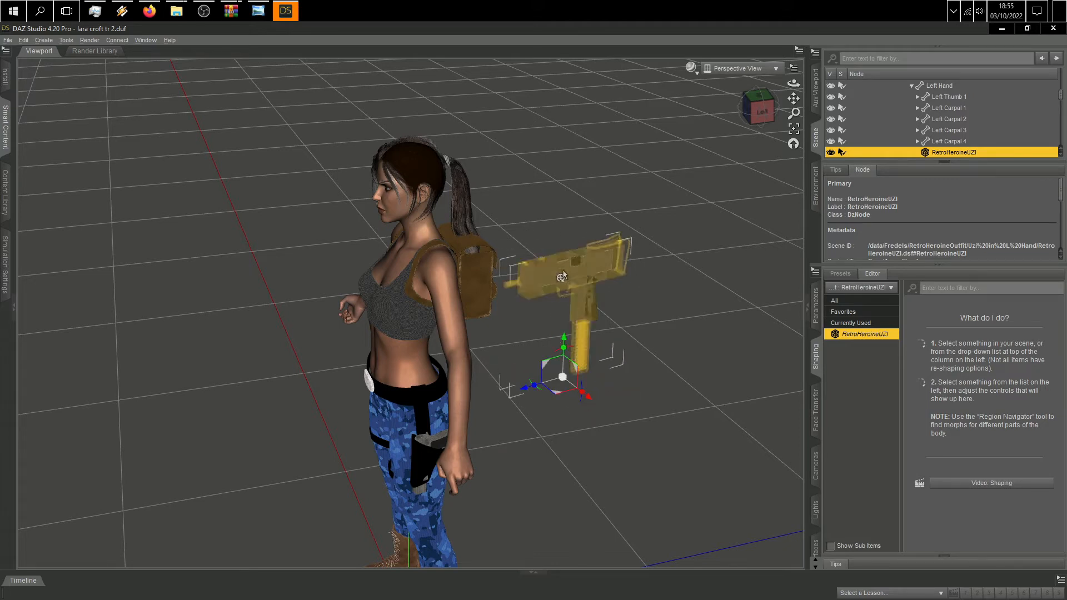
{"action": "left_click_drag", "start_coordinate": [564, 340], "coordinate": [566, 474]}
{"action": "scroll", "coordinate": [619, 446], "scroll_direction": "down", "scroll_amount": 3}
{"action": "scroll", "coordinate": [620, 447], "scroll_direction": "up", "scroll_amount": 2}
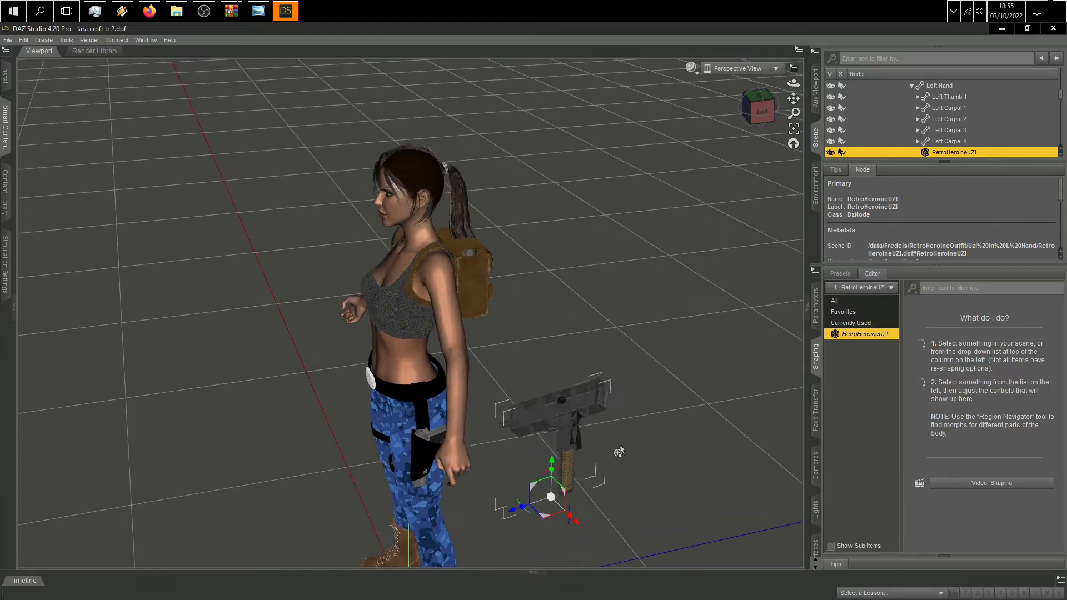
Step: Move the Uzi sideways to Lara's left hand and rotate it so the barrel points downward
{"action": "scroll", "coordinate": [619, 446], "scroll_direction": "up", "scroll_amount": 3}
{"action": "left_click_drag", "start_coordinate": [756, 112], "coordinate": [710, 85]}
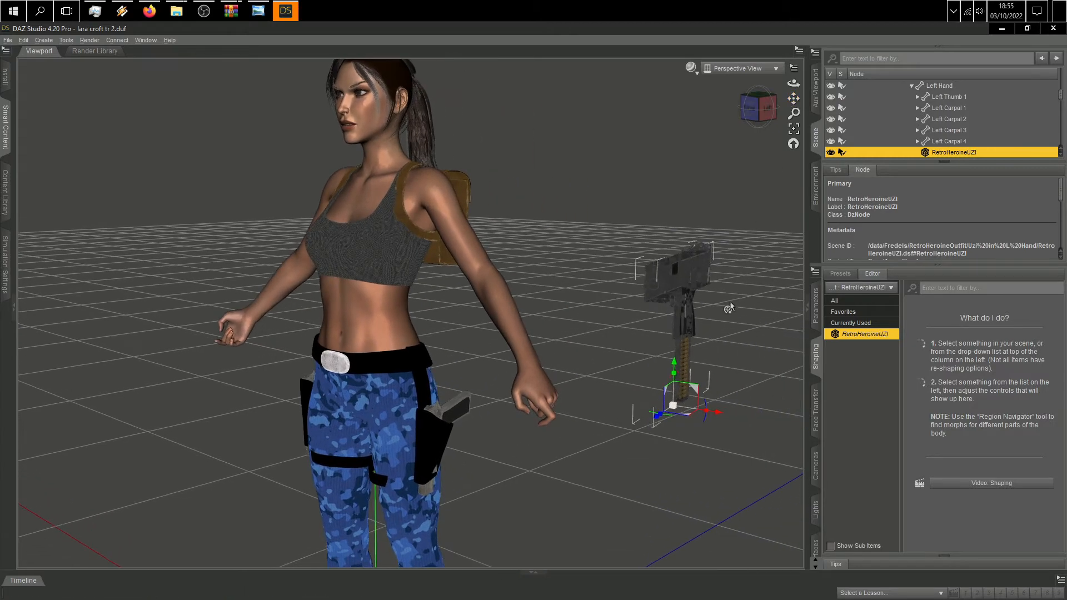
{"action": "left_click_drag", "start_coordinate": [706, 416], "coordinate": [599, 398]}
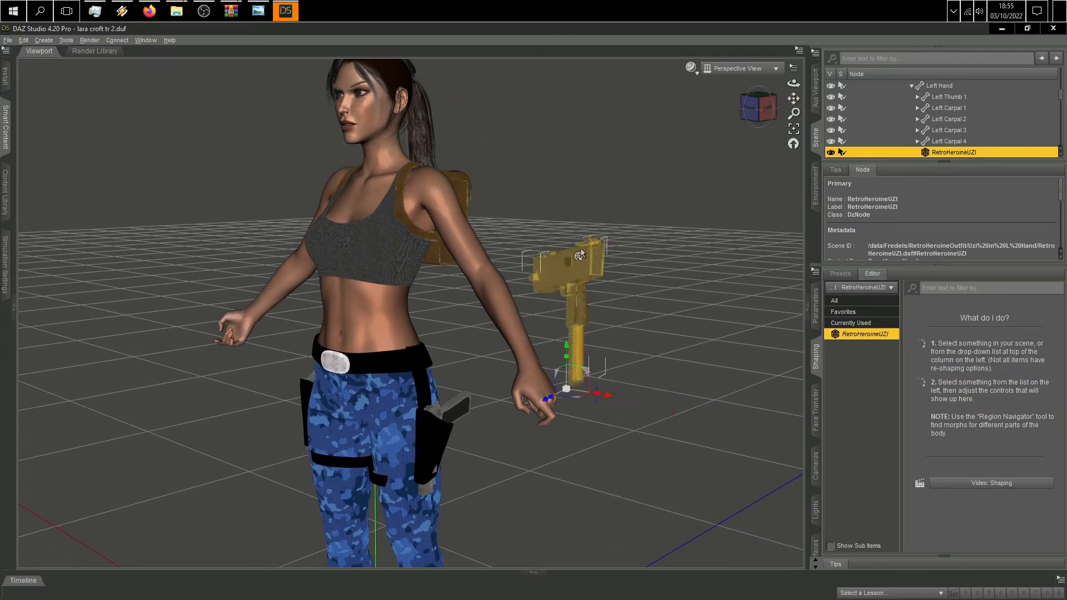
{"action": "left_click_drag", "start_coordinate": [560, 367], "coordinate": [541, 397]}
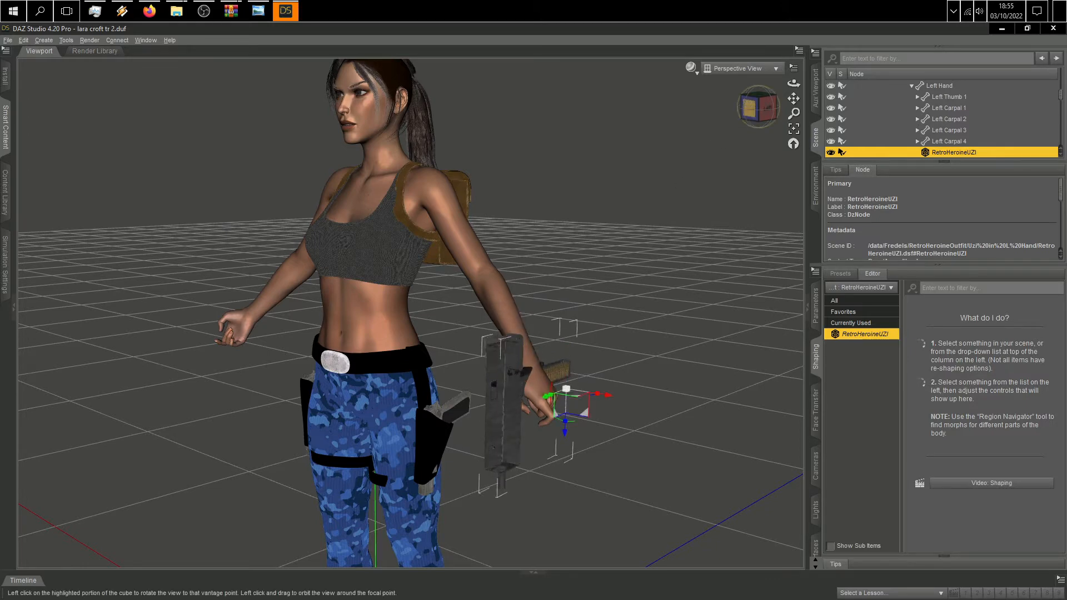
Step: Fine-tune the Uzi's position so its grip sits inside Lara's closed left hand, checking from the side, front and below
{"action": "left_click_drag", "start_coordinate": [712, 147], "coordinate": [547, 330]}
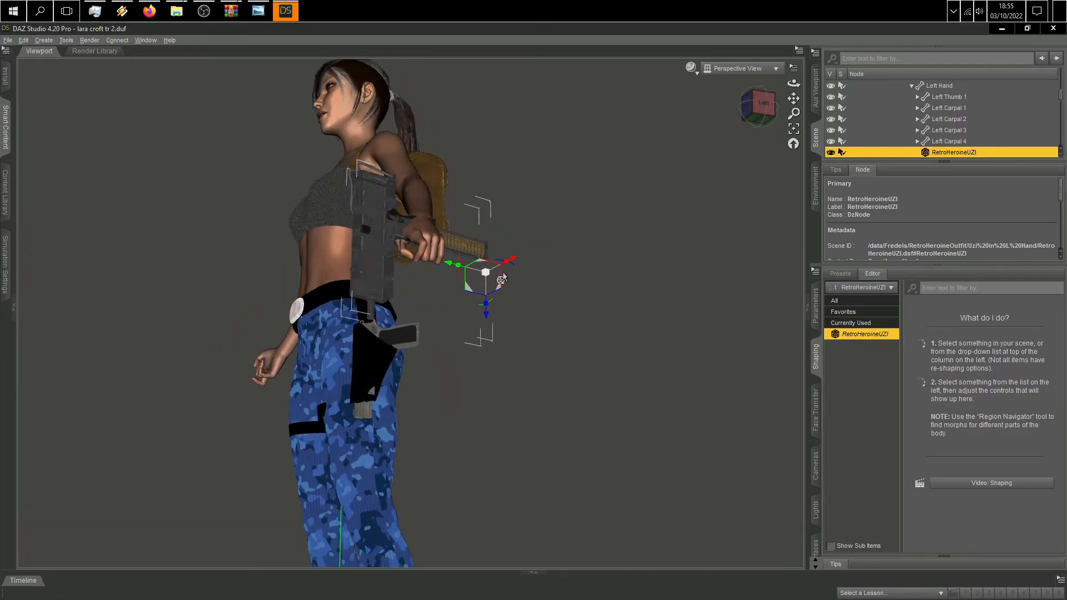
{"action": "left_click_drag", "start_coordinate": [486, 318], "coordinate": [486, 335]}
{"action": "left_click_drag", "start_coordinate": [749, 106], "coordinate": [478, 184]}
{"action": "scroll", "coordinate": [676, 262], "scroll_direction": "up", "scroll_amount": 3}
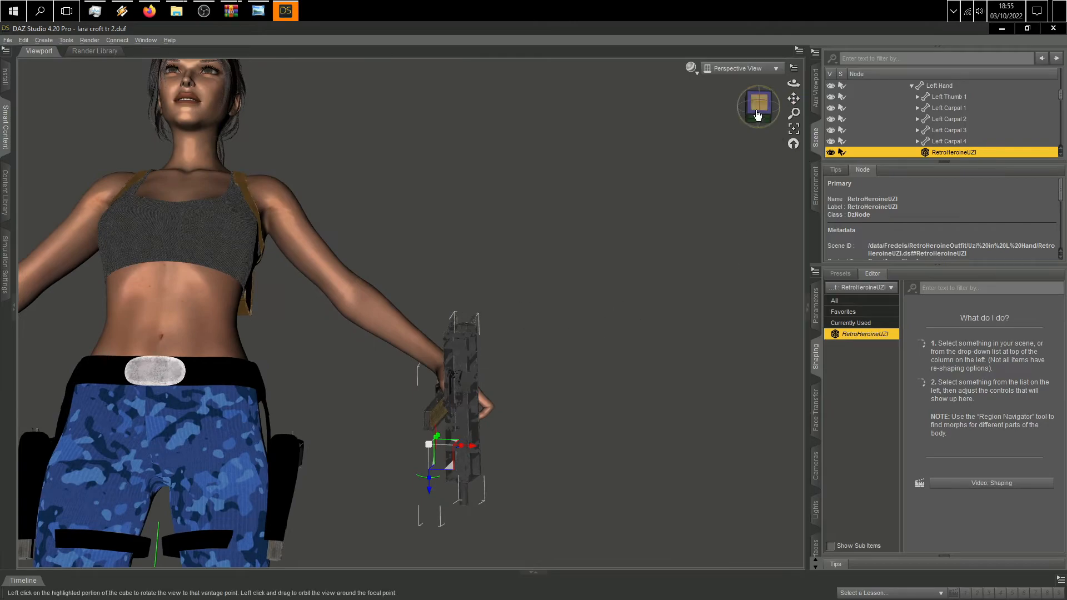
{"action": "left_click_drag", "start_coordinate": [754, 107], "coordinate": [759, 109]}
{"action": "left_click_drag", "start_coordinate": [758, 107], "coordinate": [823, 90]}
{"action": "scroll", "coordinate": [531, 400], "scroll_direction": "up", "scroll_amount": 3}
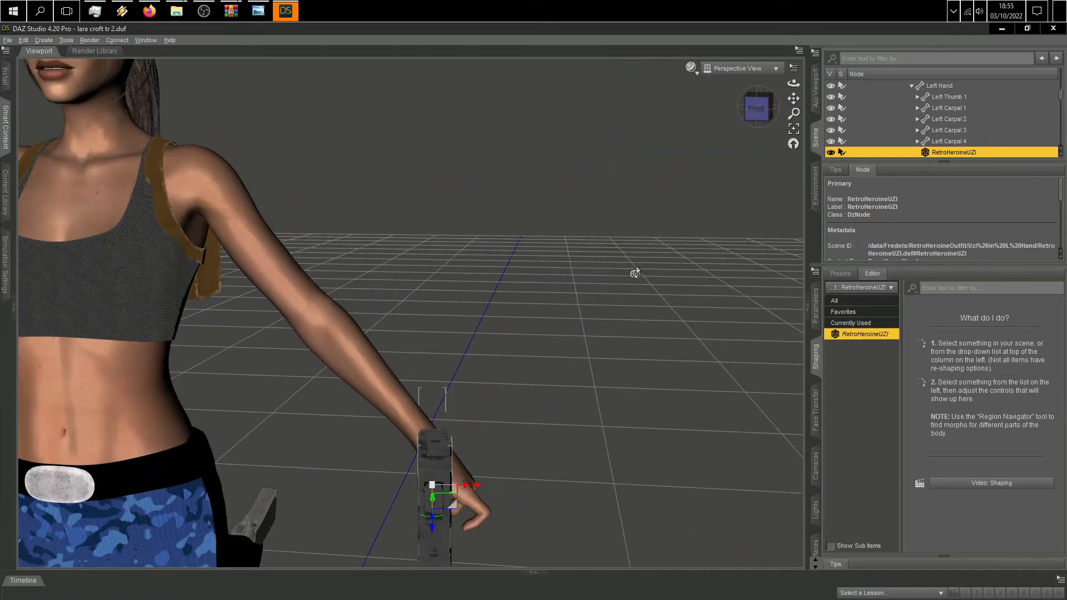
{"action": "left_click_drag", "start_coordinate": [758, 110], "coordinate": [745, 68]}
{"action": "left_click_drag", "start_coordinate": [437, 408], "coordinate": [501, 373]}
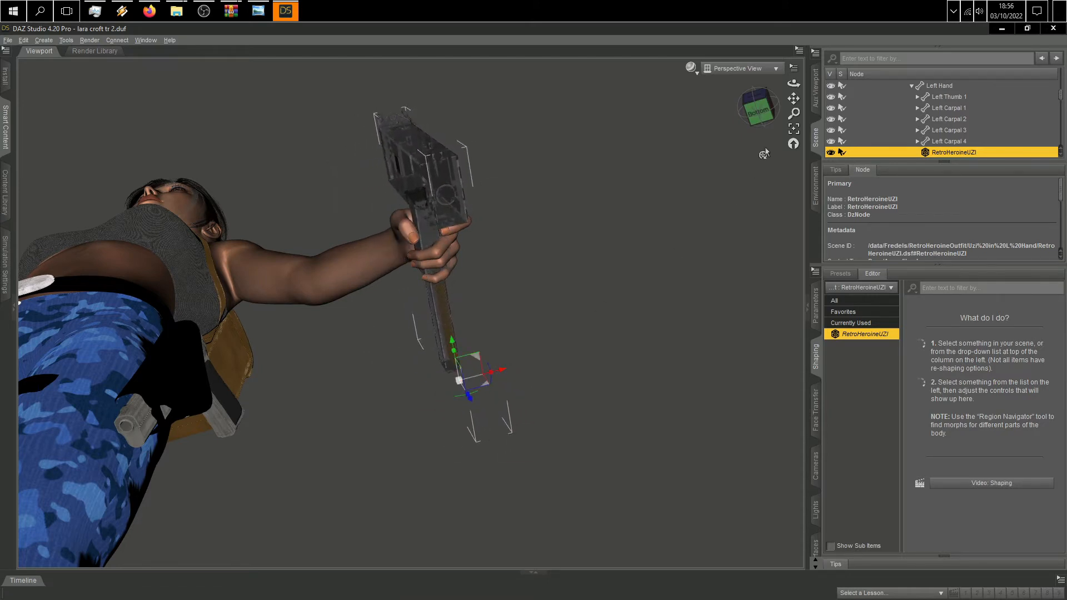
{"action": "left_click_drag", "start_coordinate": [758, 112], "coordinate": [690, 167]}
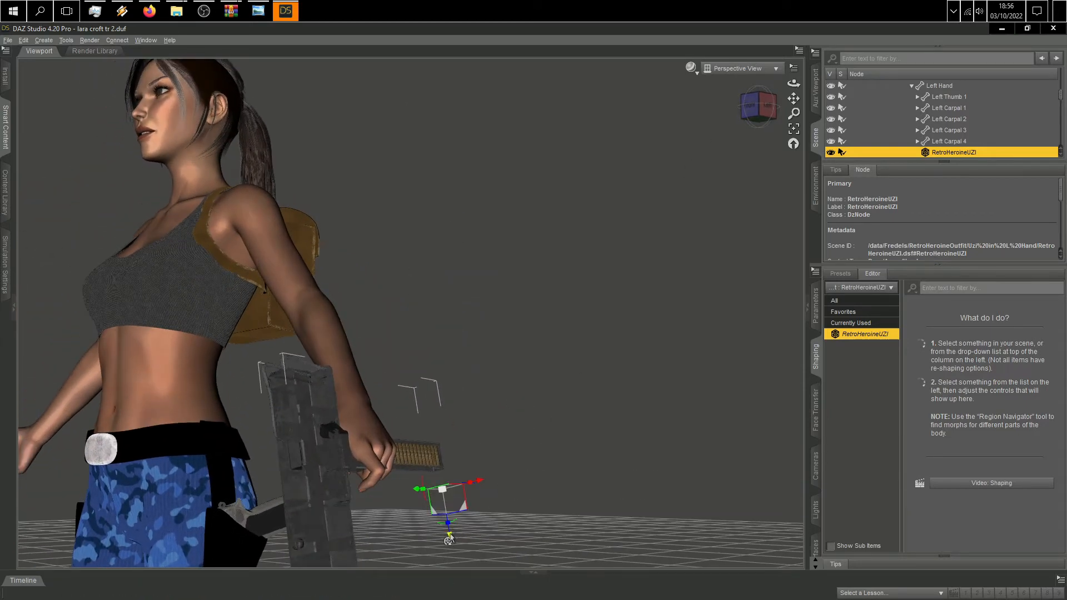
{"action": "left_click_drag", "start_coordinate": [449, 538], "coordinate": [449, 536]}
Step: Twist Lara's left forearm slightly together with the Uzi, judging the grip from below
{"action": "left_click_drag", "start_coordinate": [757, 108], "coordinate": [748, 61]}
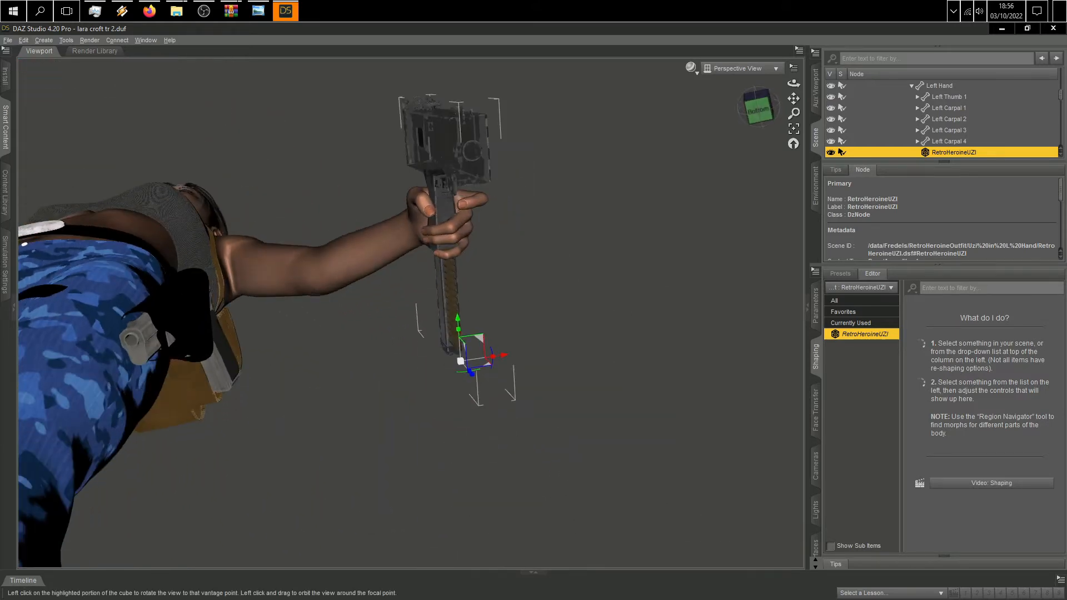
{"action": "left_click", "coordinate": [344, 269]}
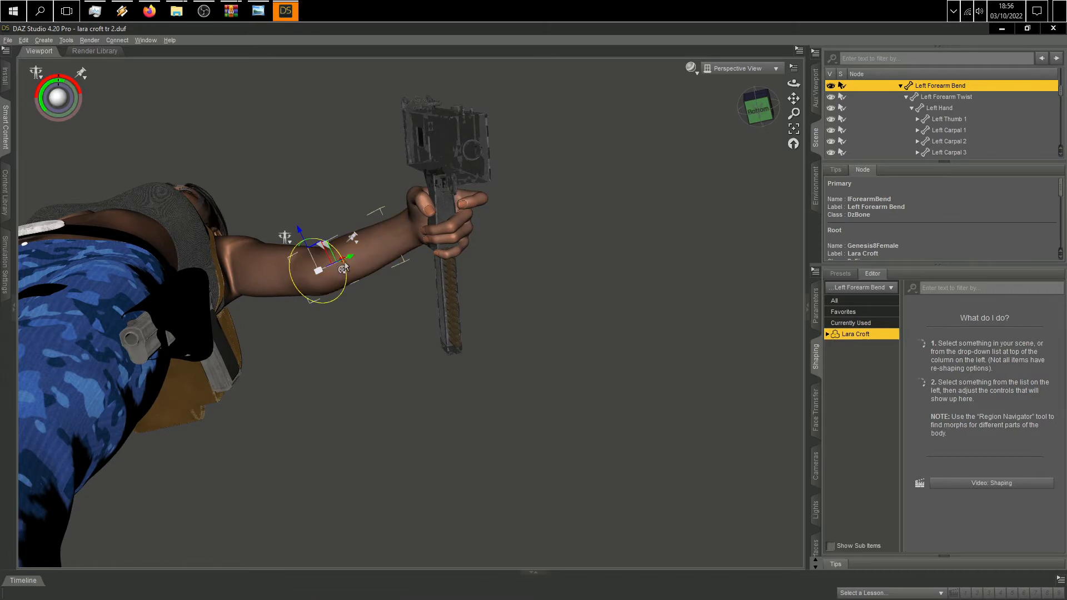
{"action": "left_click_drag", "start_coordinate": [344, 270], "coordinate": [343, 270]}
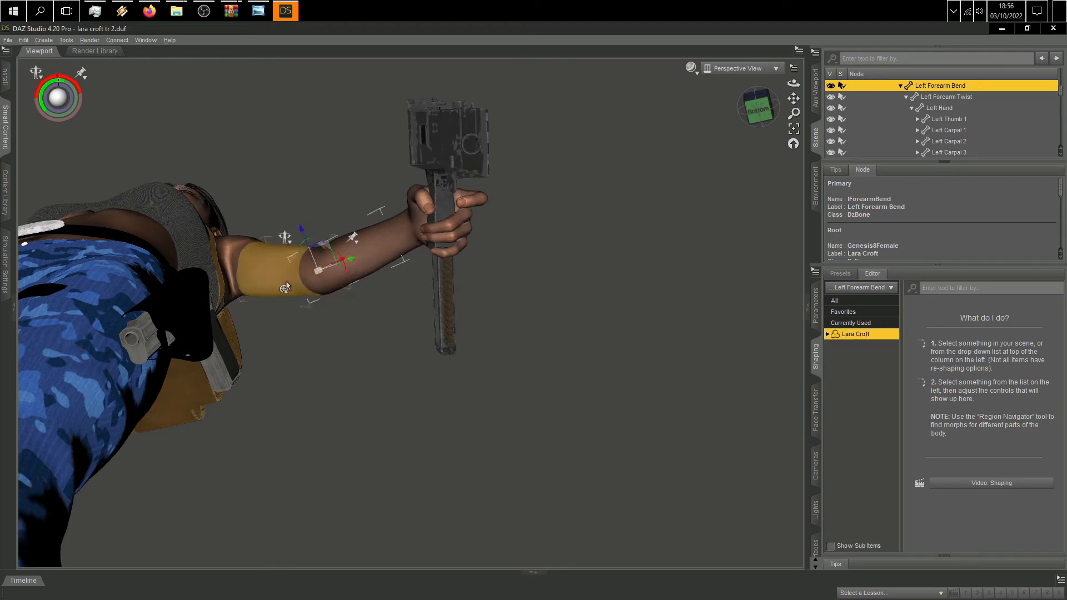
Step: Bend Lara's left shoulder slightly so the arm and the held Uzi turn together
{"action": "left_click", "coordinate": [273, 265]}
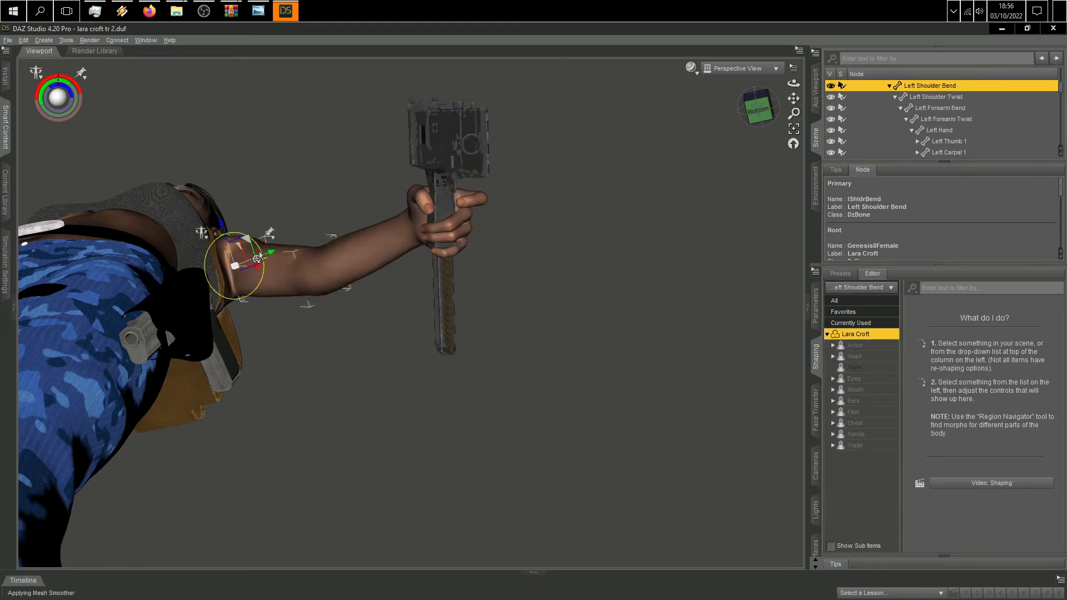
{"action": "left_click_drag", "start_coordinate": [257, 259], "coordinate": [259, 263]}
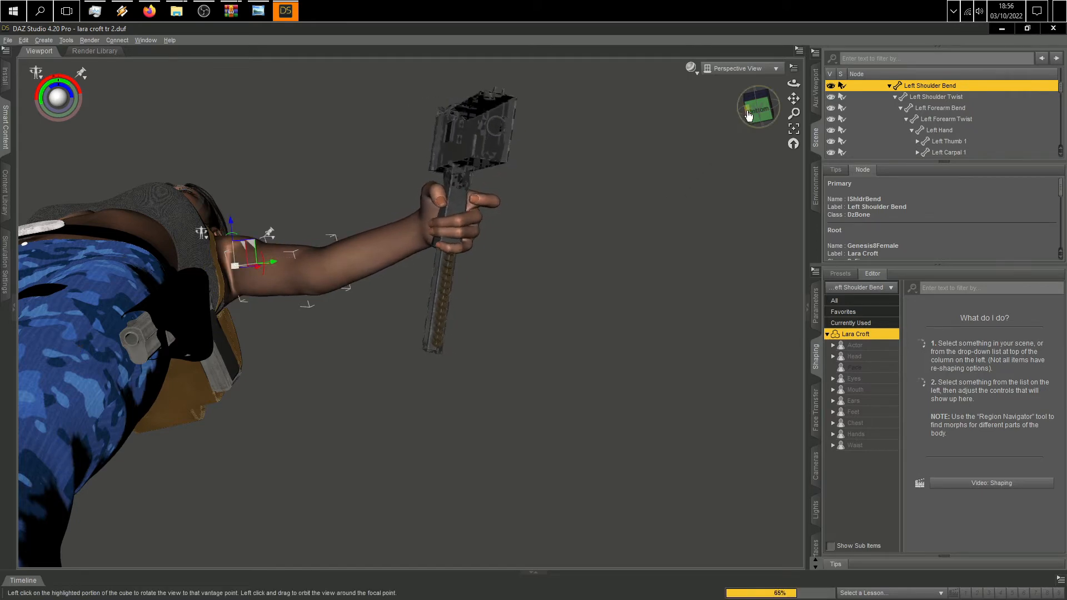
Step: Merge the file Uzi in R Hand.duf from the RetroHeroine Guns UZI folder into the scene
{"action": "left_click_drag", "start_coordinate": [749, 115], "coordinate": [759, 147]}
{"action": "left_click_drag", "start_coordinate": [793, 98], "coordinate": [1006, 38]}
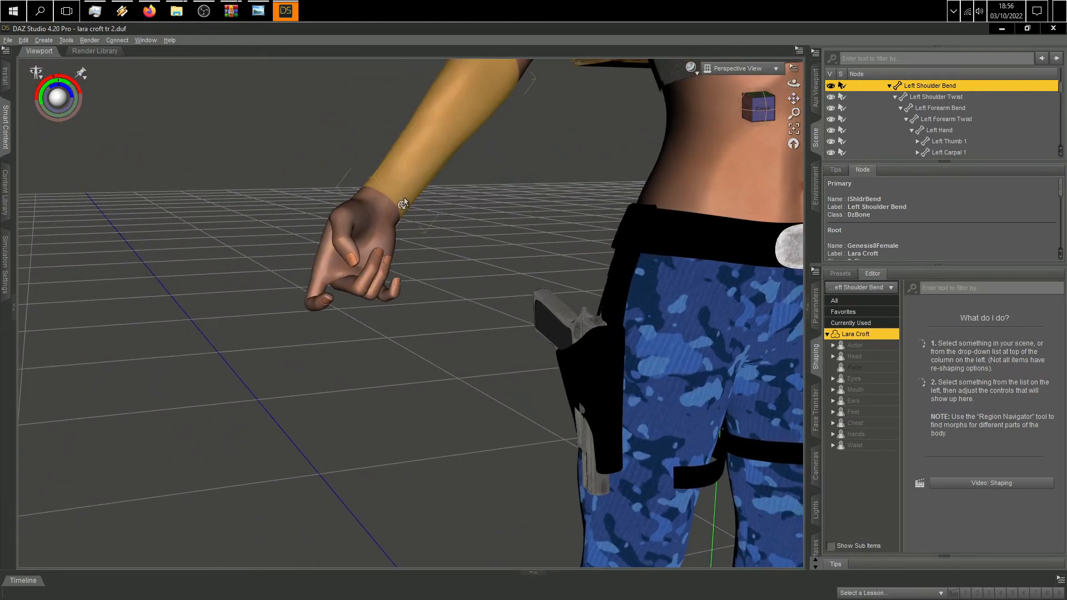
{"action": "left_click", "coordinate": [725, 247]}
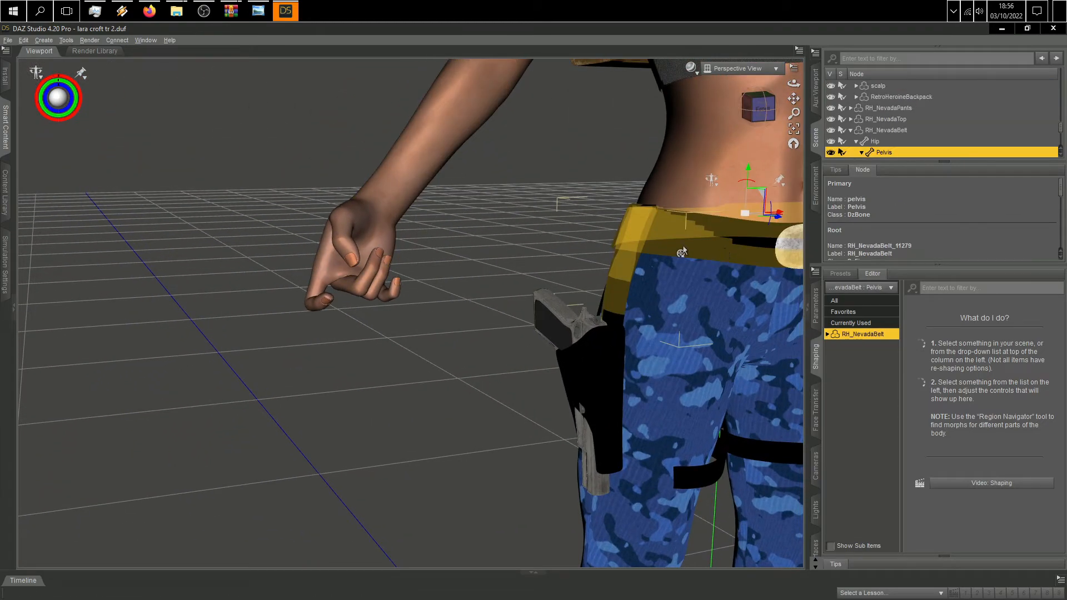
{"action": "left_click", "coordinate": [8, 41]}
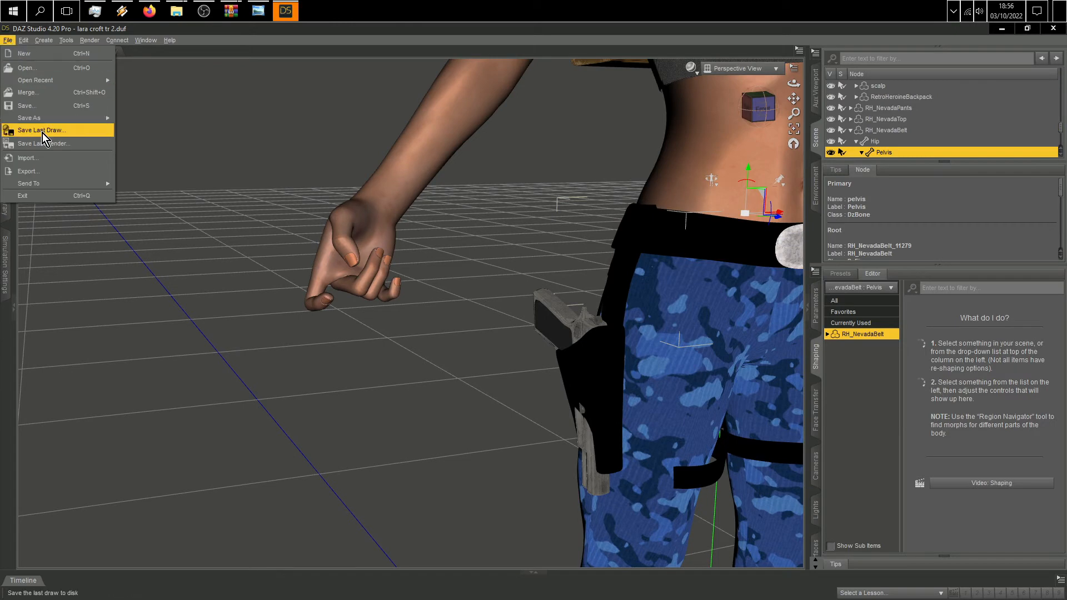
{"action": "mouse_move", "coordinate": [45, 118]}
{"action": "left_click", "coordinate": [42, 97]}
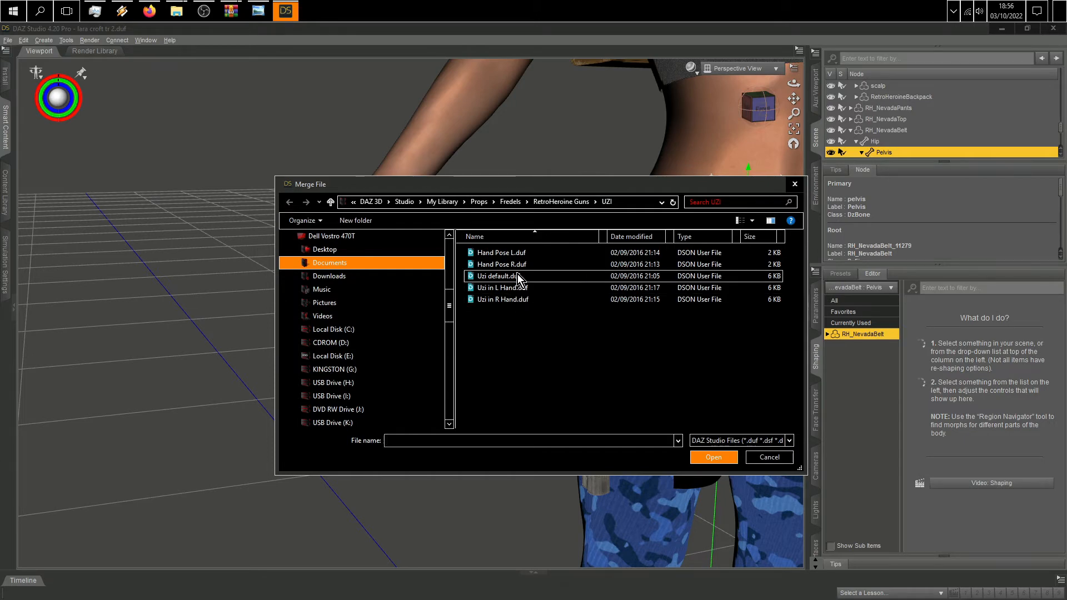
{"action": "left_click", "coordinate": [518, 301]}
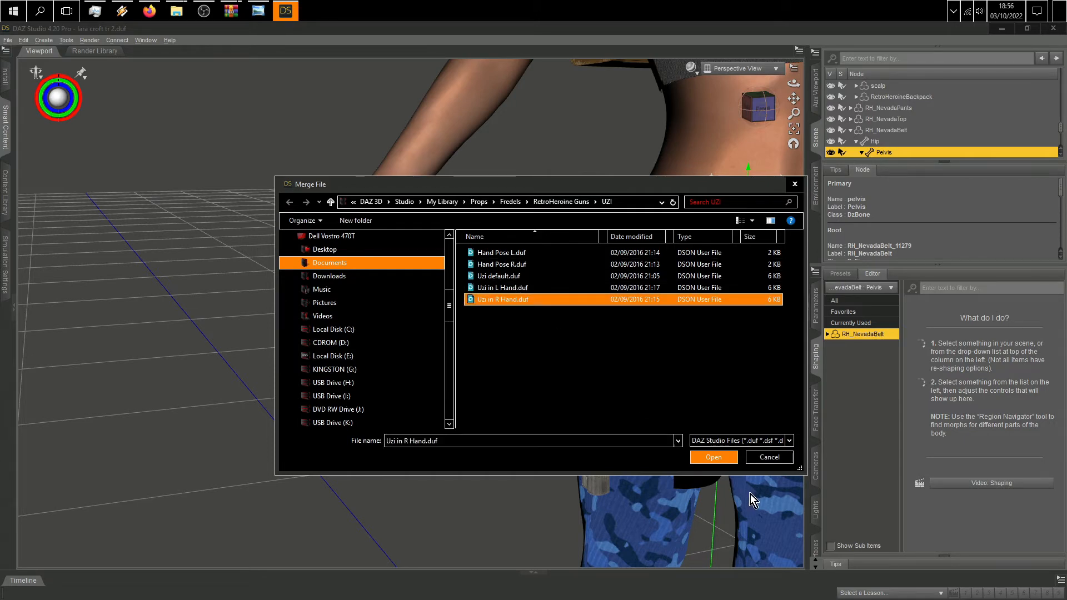
{"action": "left_click", "coordinate": [711, 460]}
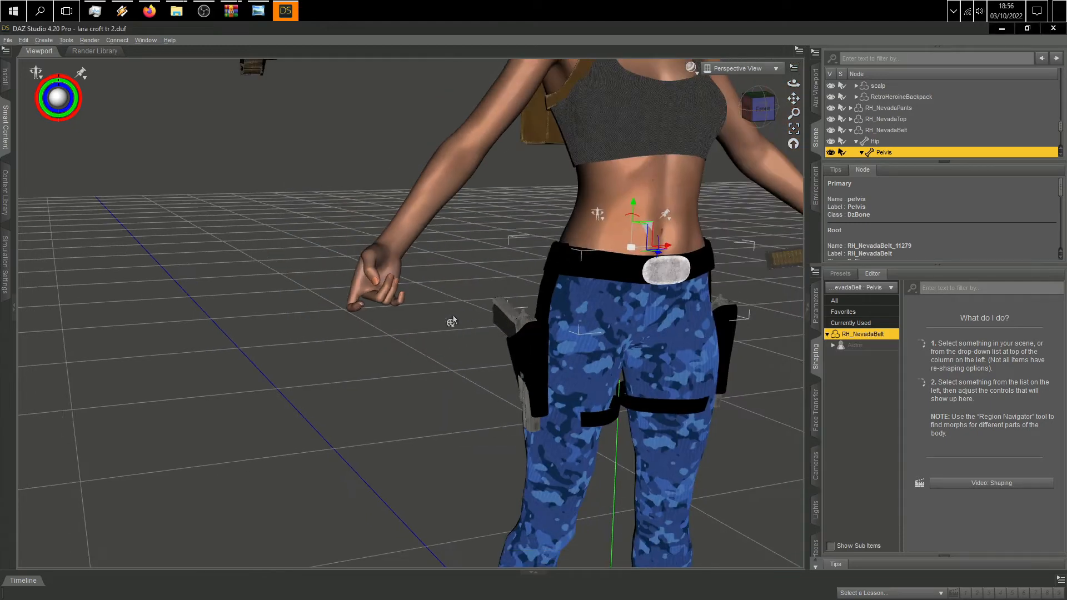
Step: Lower the newly merged second Uzi to about the height of Lara's right hand
{"action": "scroll", "coordinate": [451, 321], "scroll_direction": "down", "scroll_amount": 5}
{"action": "left_click", "coordinate": [326, 156]}
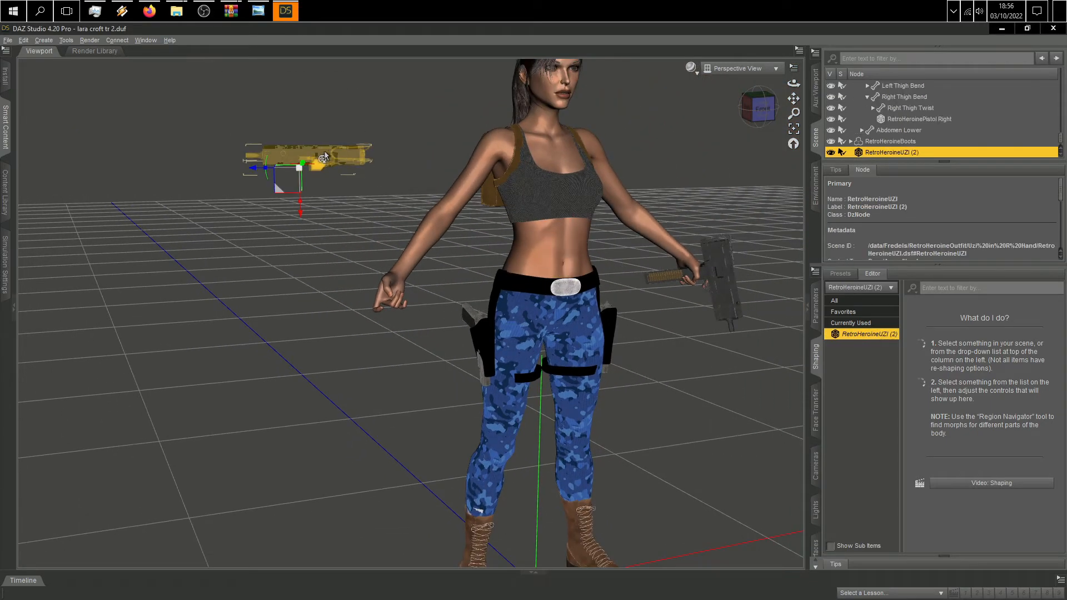
{"action": "left_click_drag", "start_coordinate": [299, 220], "coordinate": [339, 352]}
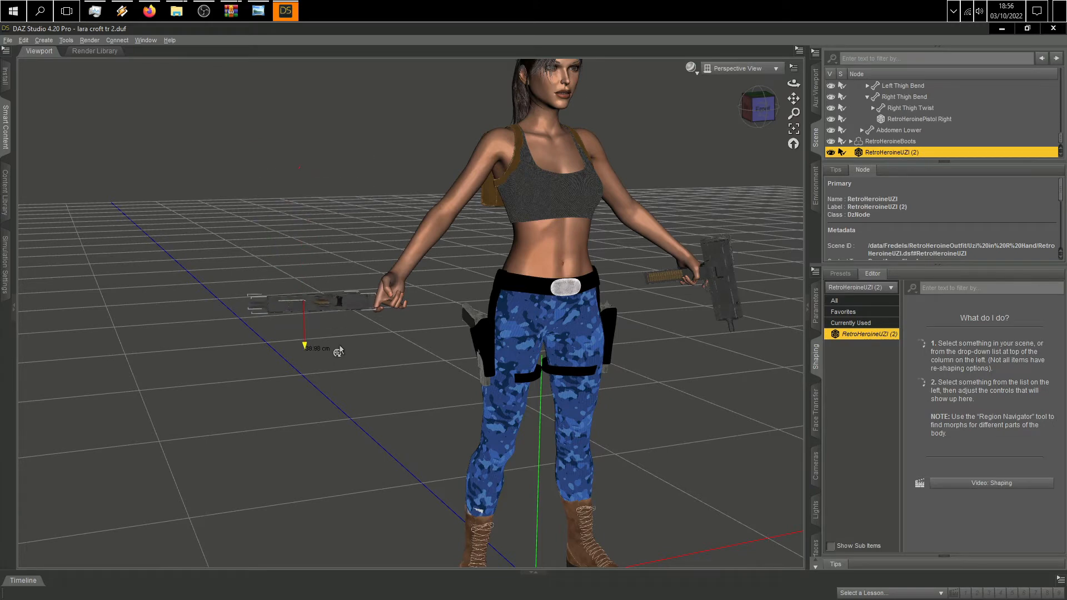
Step: Rotate the second Uzi about 90° so its barrel points downward, and turn it slightly to face forward beside the right hand
{"action": "left_click_drag", "start_coordinate": [792, 95], "coordinate": [804, 122]}
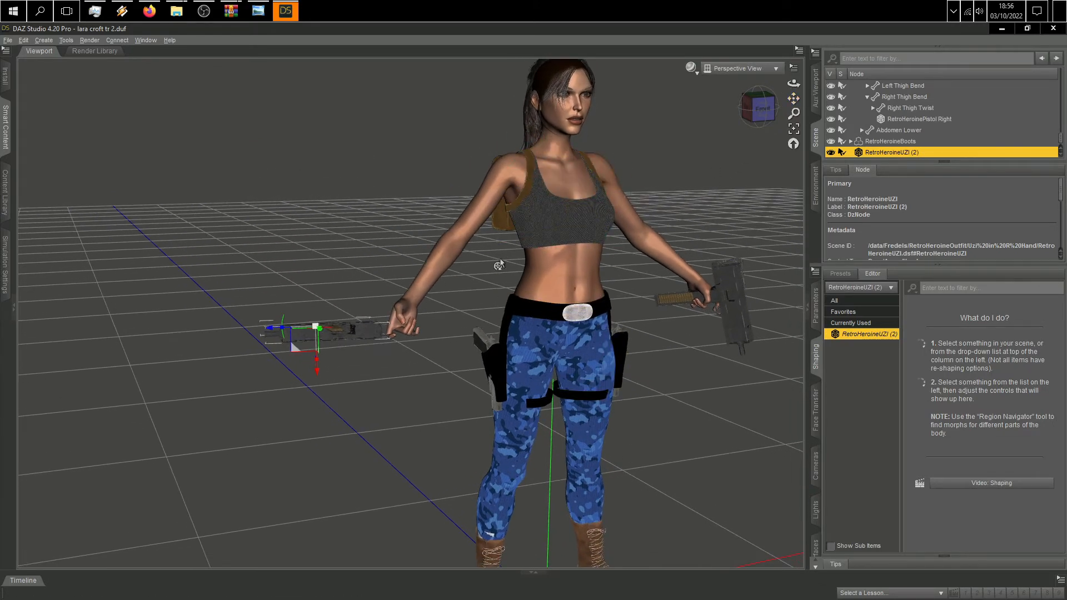
{"action": "scroll", "coordinate": [499, 262], "scroll_direction": "up", "scroll_amount": 2}
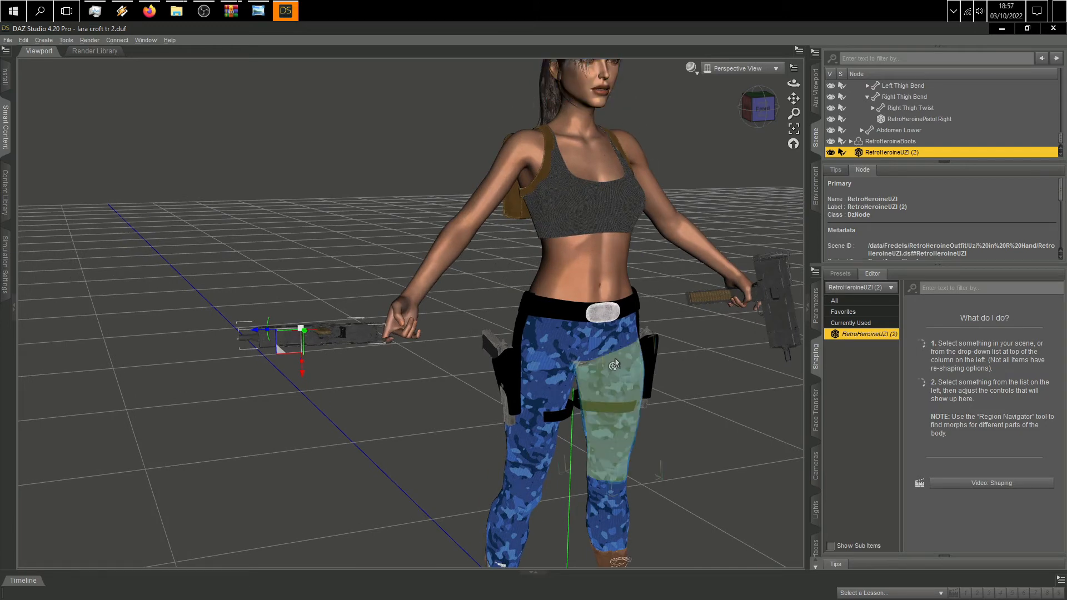
{"action": "left_click_drag", "start_coordinate": [759, 110], "coordinate": [784, 121]}
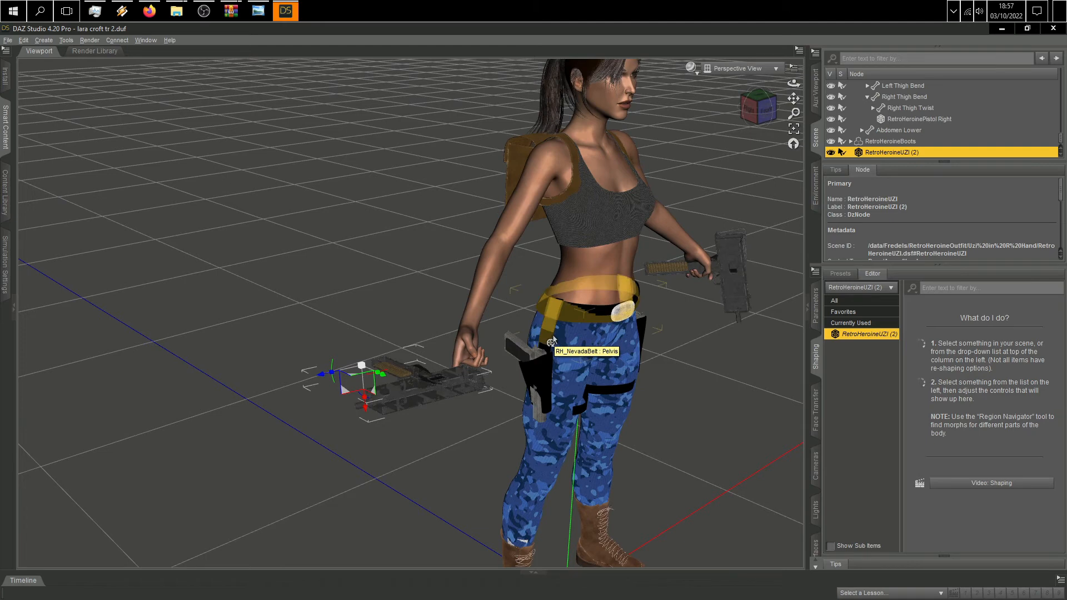
{"action": "left_click_drag", "start_coordinate": [330, 368], "coordinate": [329, 396]}
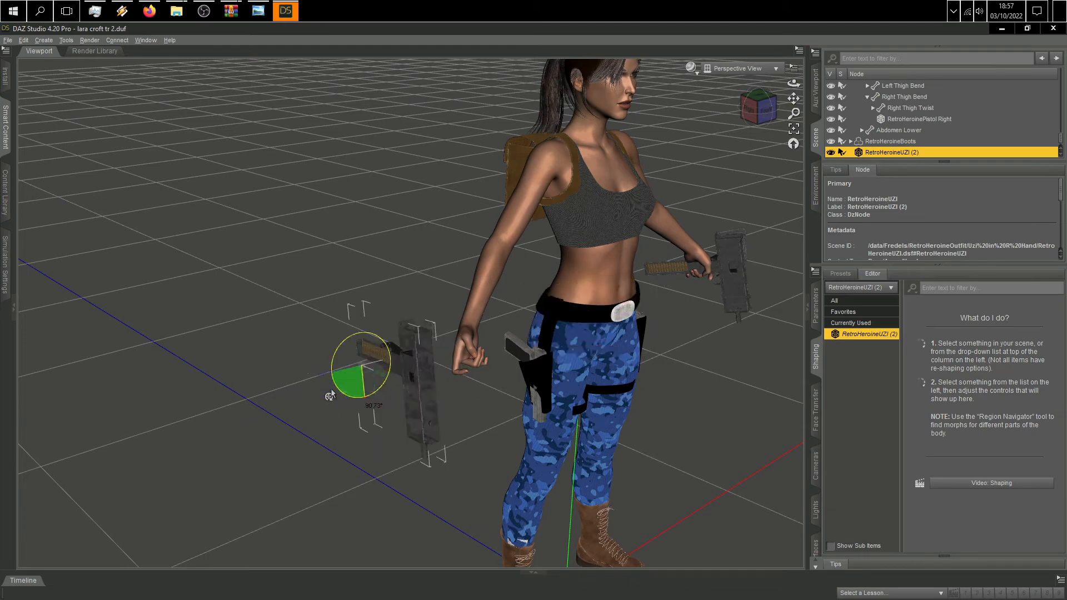
{"action": "left_click_drag", "start_coordinate": [765, 111], "coordinate": [788, 123]}
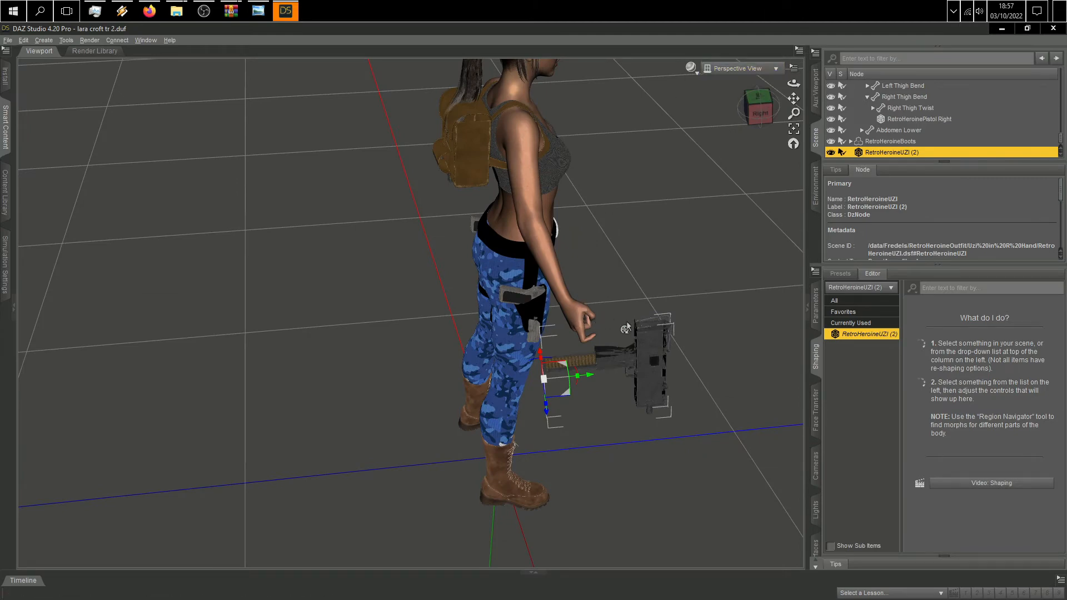
{"action": "left_click_drag", "start_coordinate": [767, 118], "coordinate": [803, 132]}
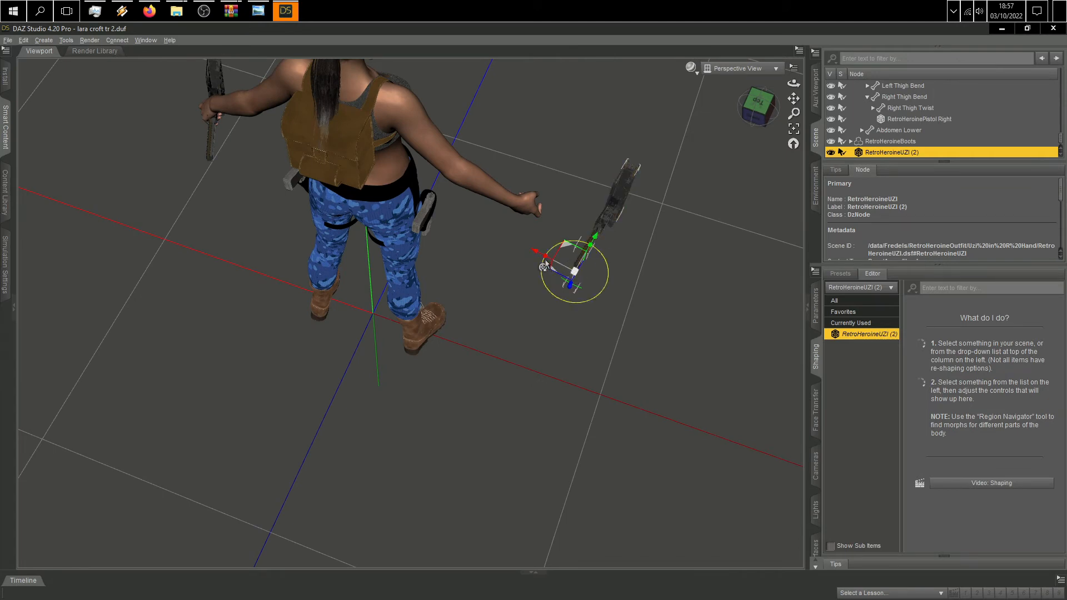
{"action": "left_click_drag", "start_coordinate": [544, 266], "coordinate": [550, 261]}
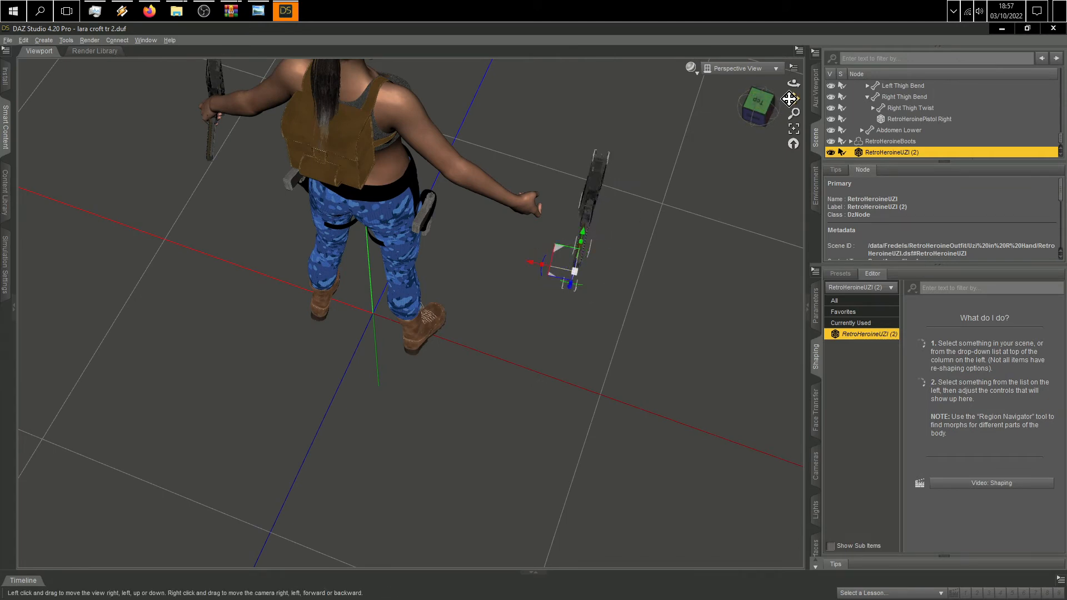
Step: Move the second Uzi sideways about 16 cm to line up with Lara's right hand
{"action": "left_click_drag", "start_coordinate": [789, 99], "coordinate": [800, 87]}
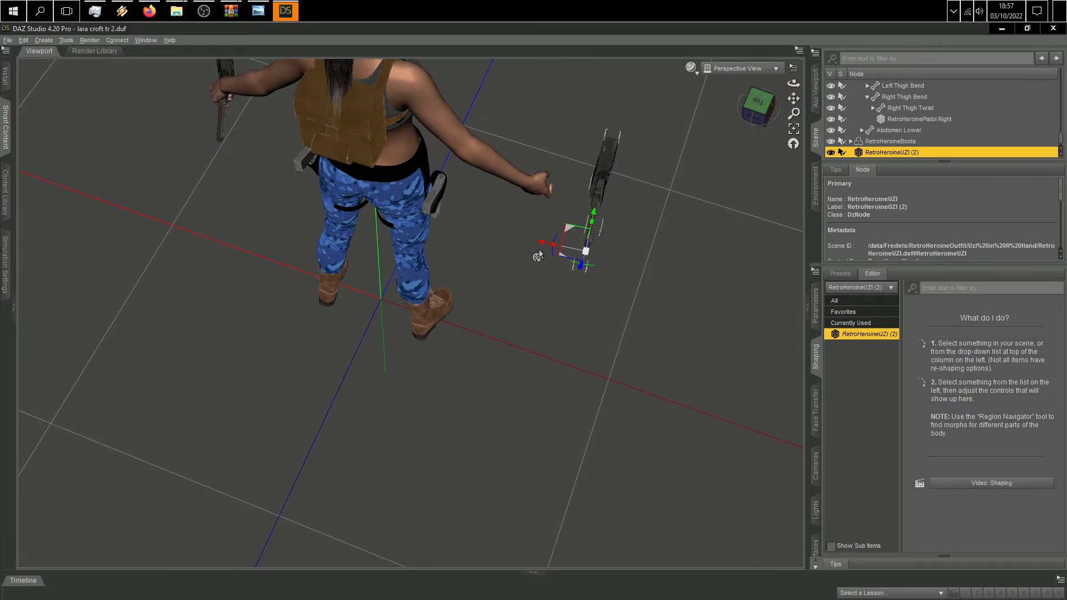
{"action": "left_click", "coordinate": [510, 240]}
{"action": "left_click", "coordinate": [600, 166]}
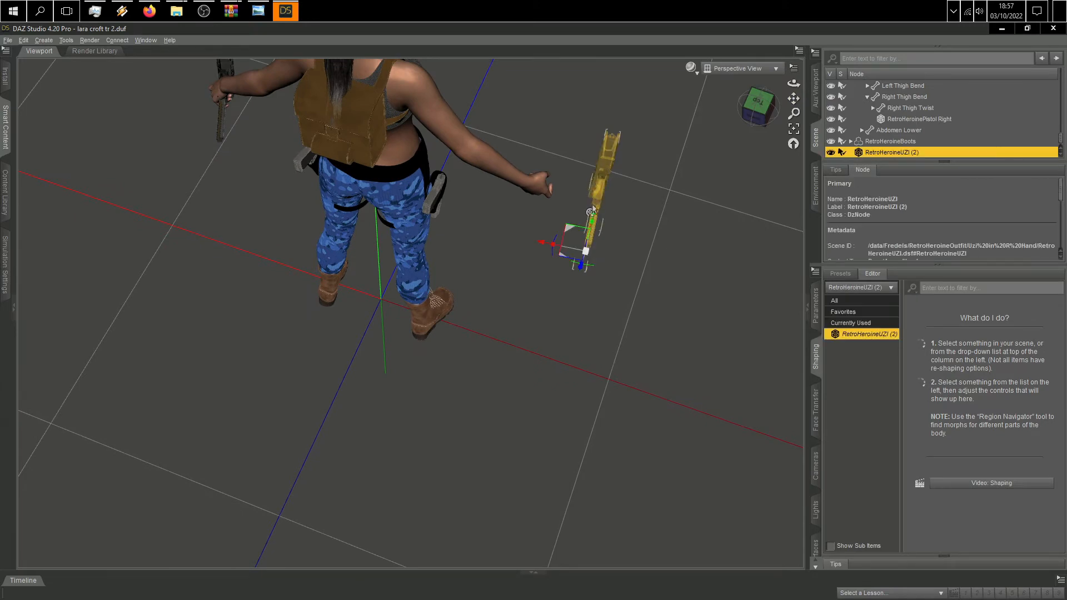
{"action": "left_click_drag", "start_coordinate": [541, 248], "coordinate": [489, 234]}
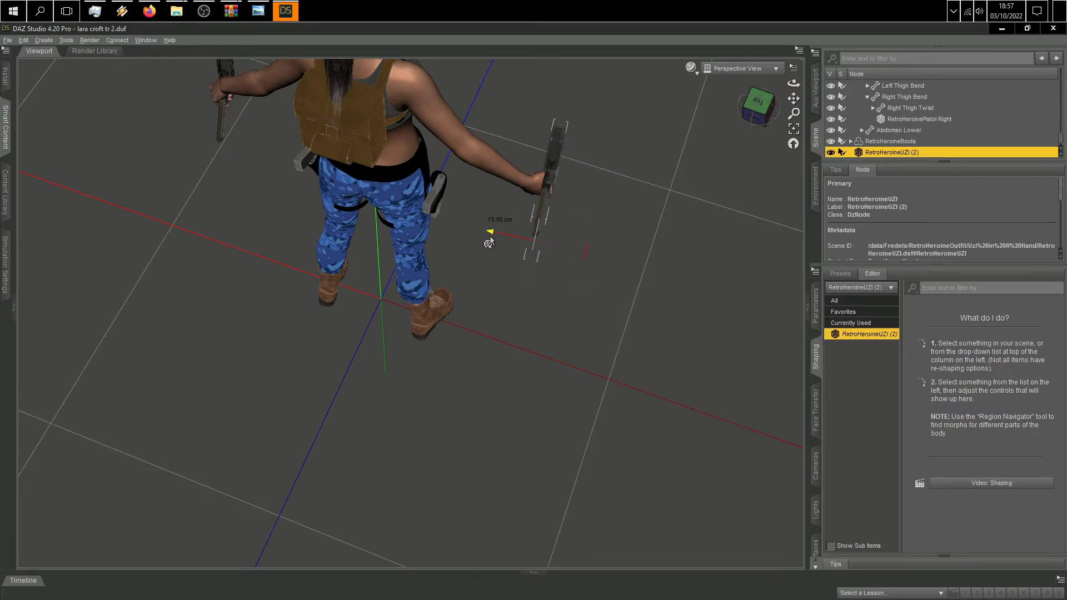
Step: Tilt the second Uzi to follow the right hand's angle and turn it so its grip points toward Lara's body
{"action": "left_click", "coordinate": [759, 107]}
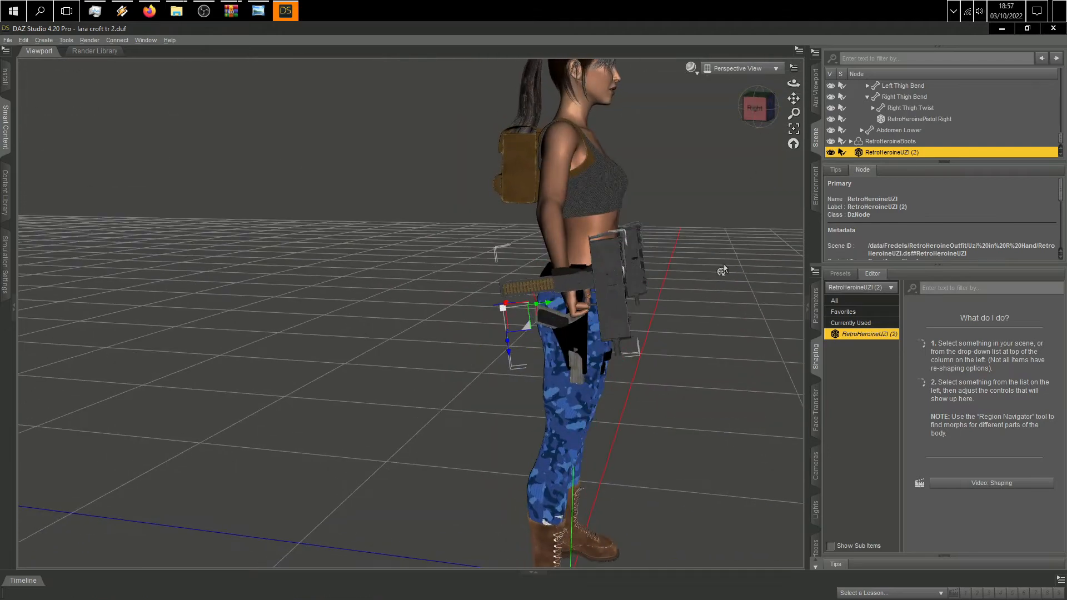
{"action": "left_click", "coordinate": [732, 114]}
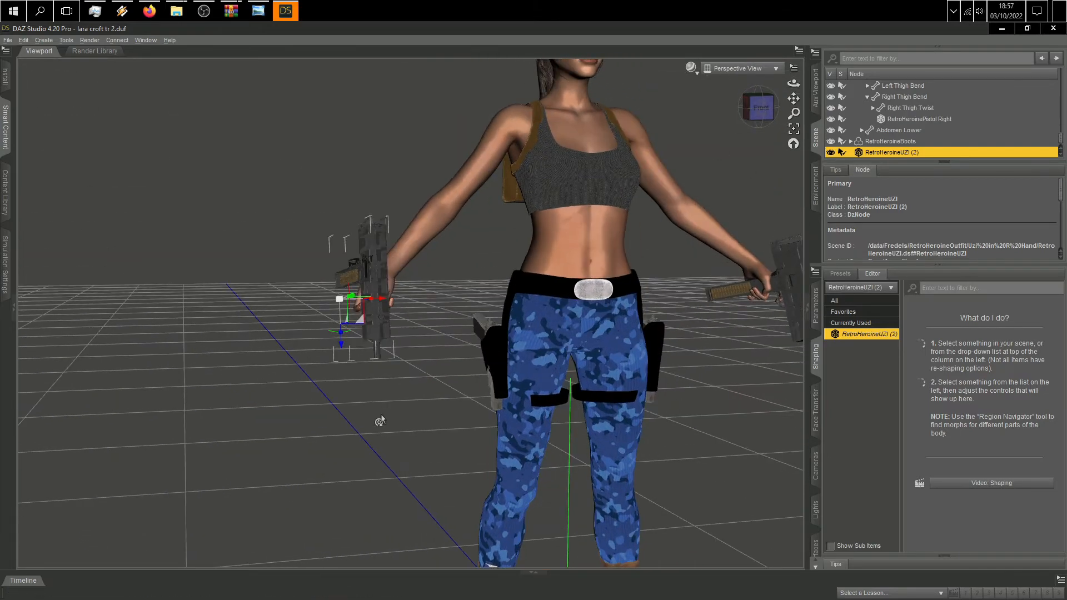
{"action": "left_click_drag", "start_coordinate": [332, 329], "coordinate": [381, 314]}
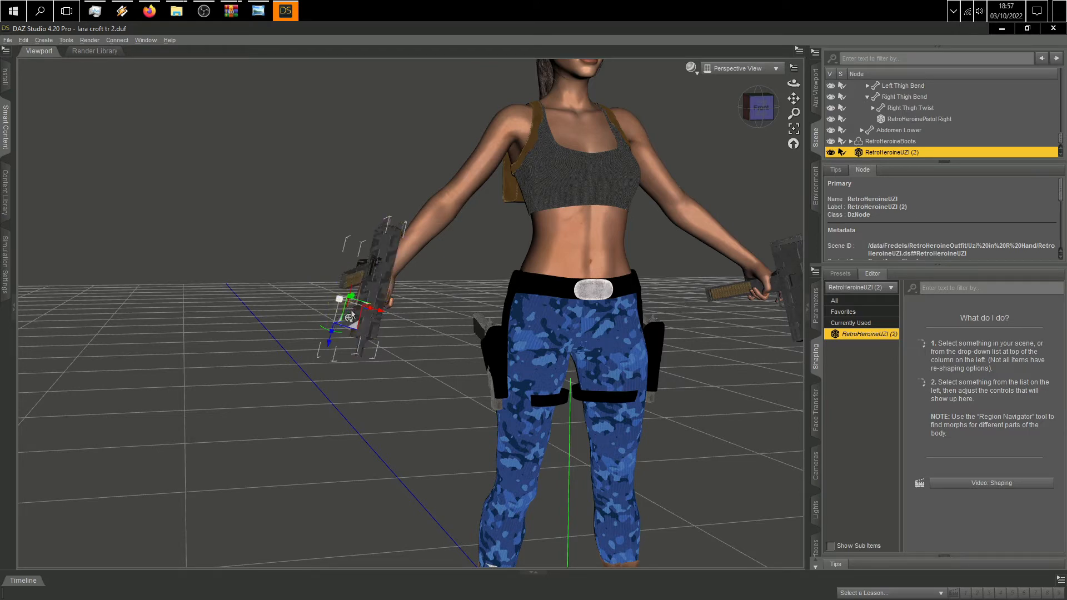
{"action": "left_click_drag", "start_coordinate": [365, 313], "coordinate": [453, 308]}
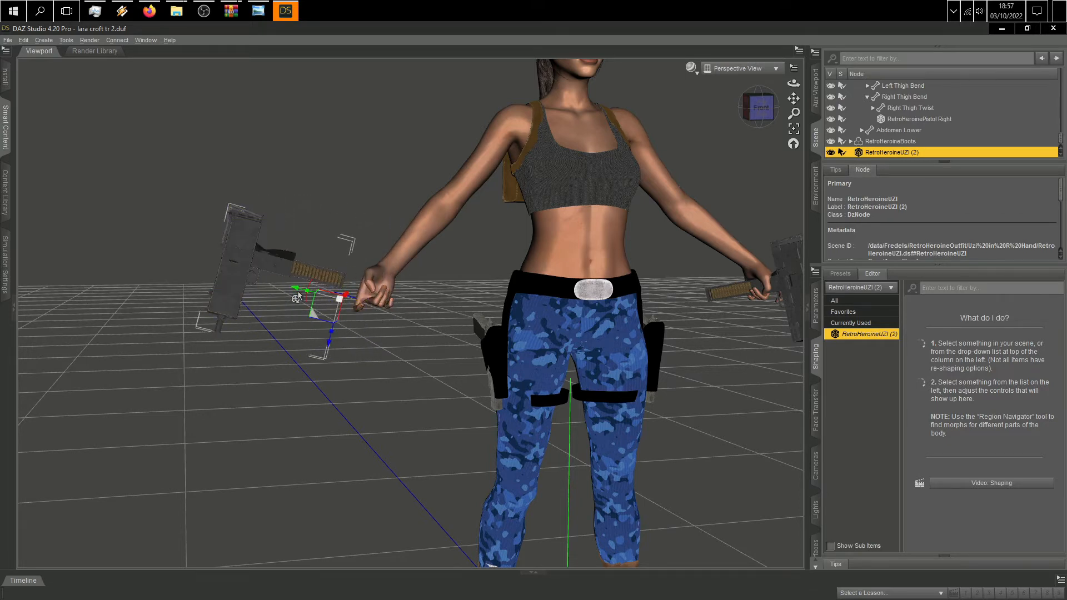
Step: Shift the second Uzi inward toward Lara's hip and forward until it sits in front of her right hand
{"action": "left_click_drag", "start_coordinate": [294, 293], "coordinate": [422, 328]}
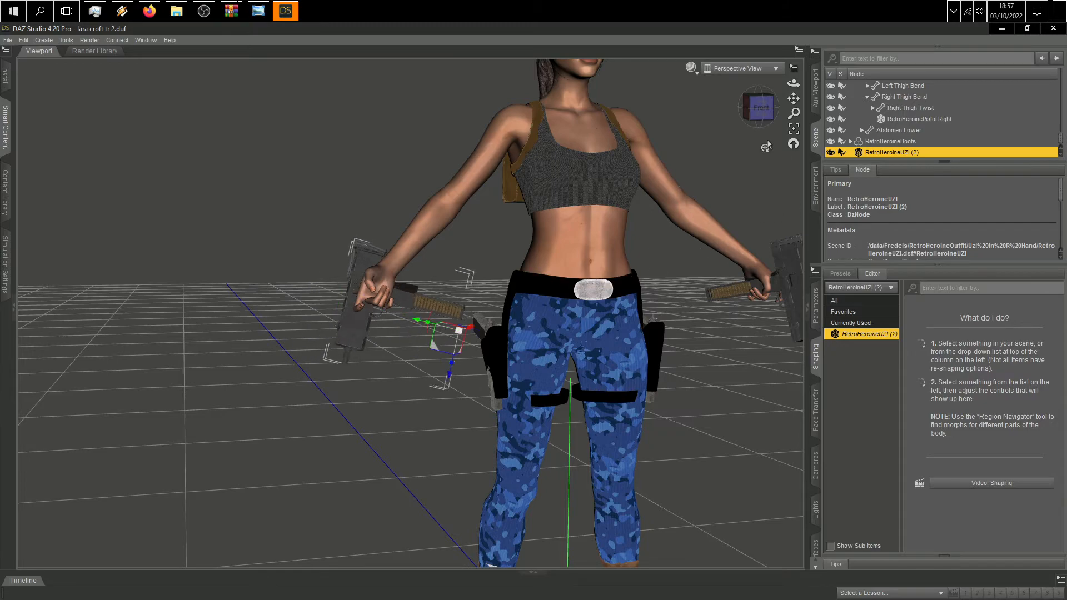
{"action": "left_click_drag", "start_coordinate": [759, 107], "coordinate": [732, 127]}
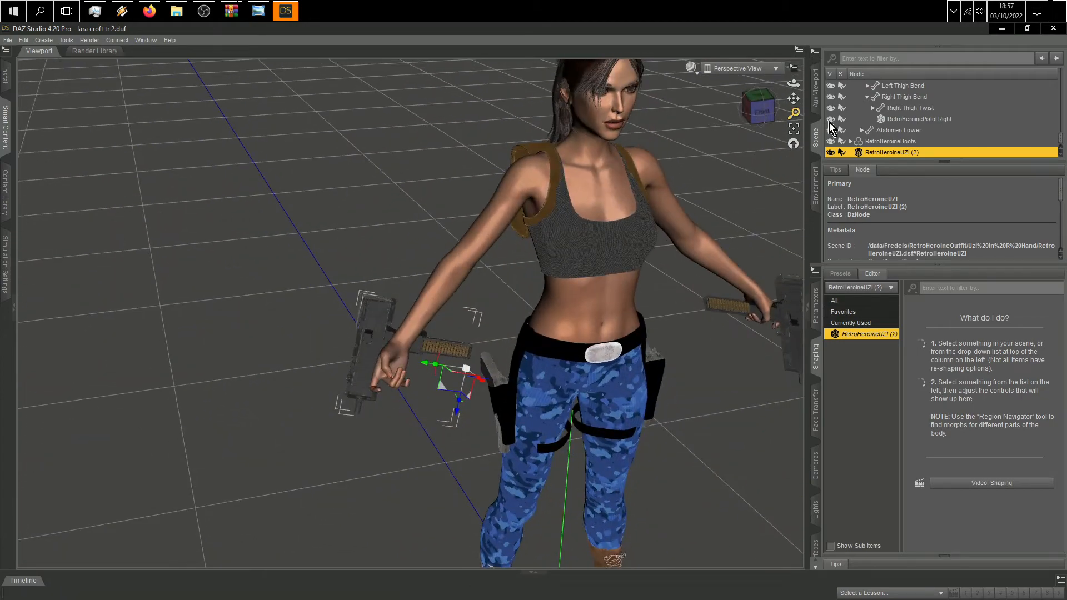
{"action": "left_click_drag", "start_coordinate": [795, 99], "coordinate": [811, 92]}
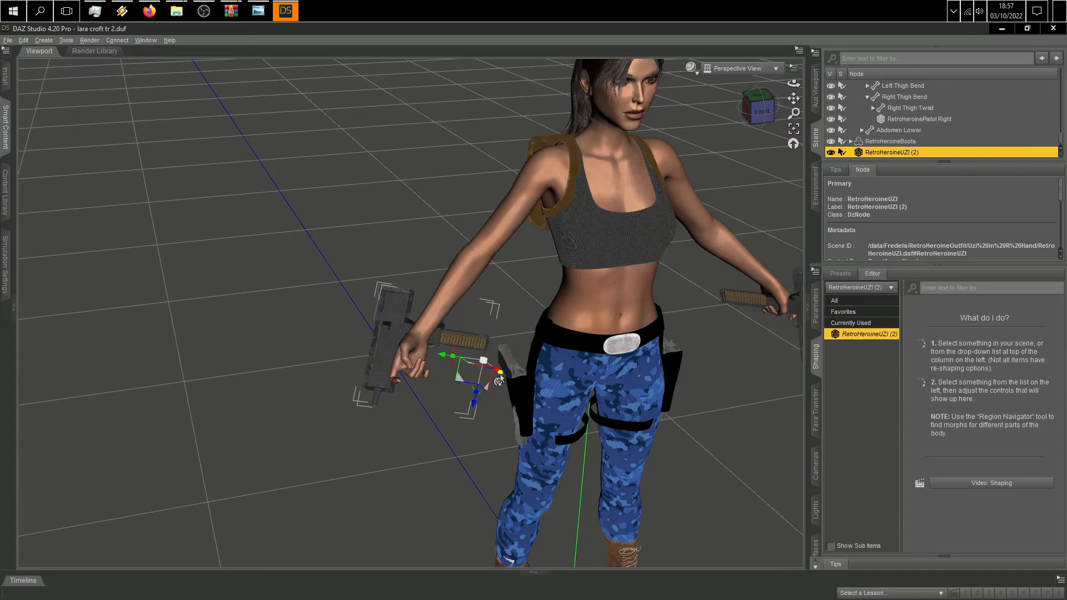
{"action": "left_click_drag", "start_coordinate": [499, 379], "coordinate": [513, 426]}
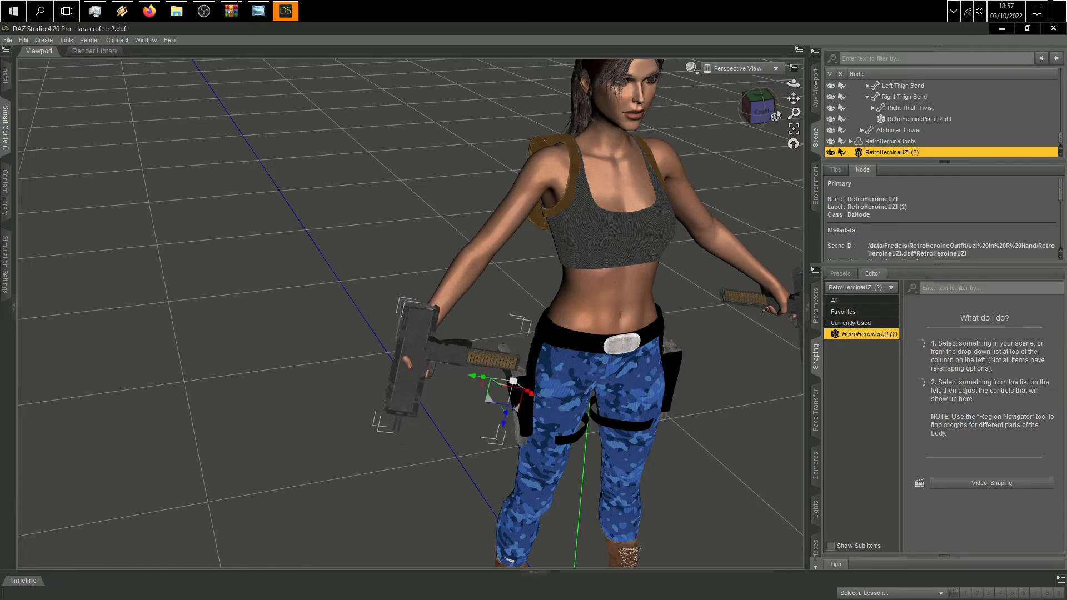
Step: Move the second Uzi outward from the hip and down until its grip meets Lara's right hand
{"action": "left_click_drag", "start_coordinate": [775, 116], "coordinate": [658, 198]}
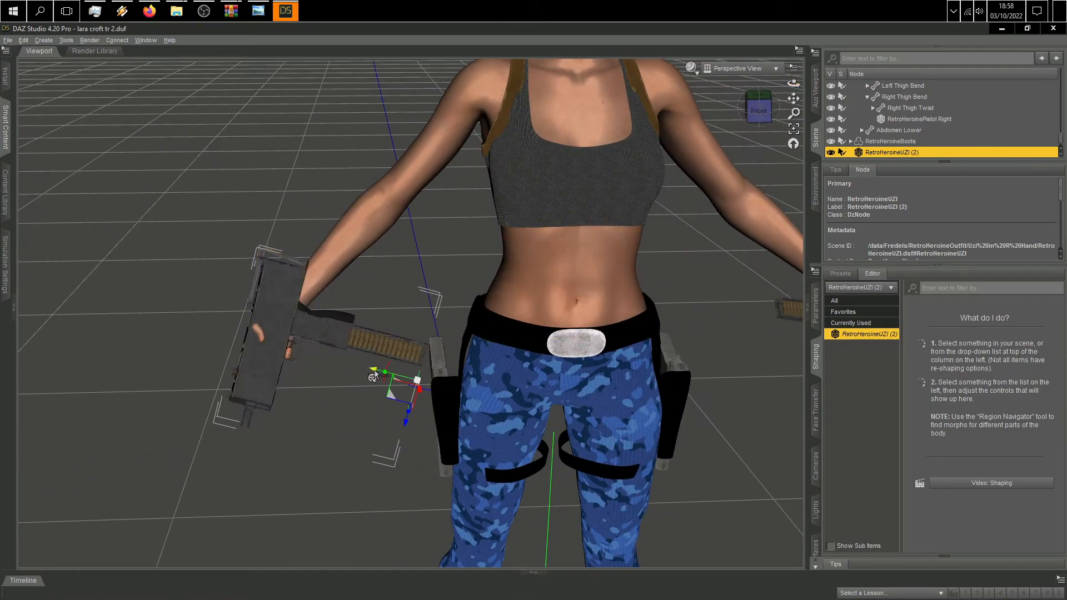
{"action": "left_click_drag", "start_coordinate": [373, 376], "coordinate": [310, 382]}
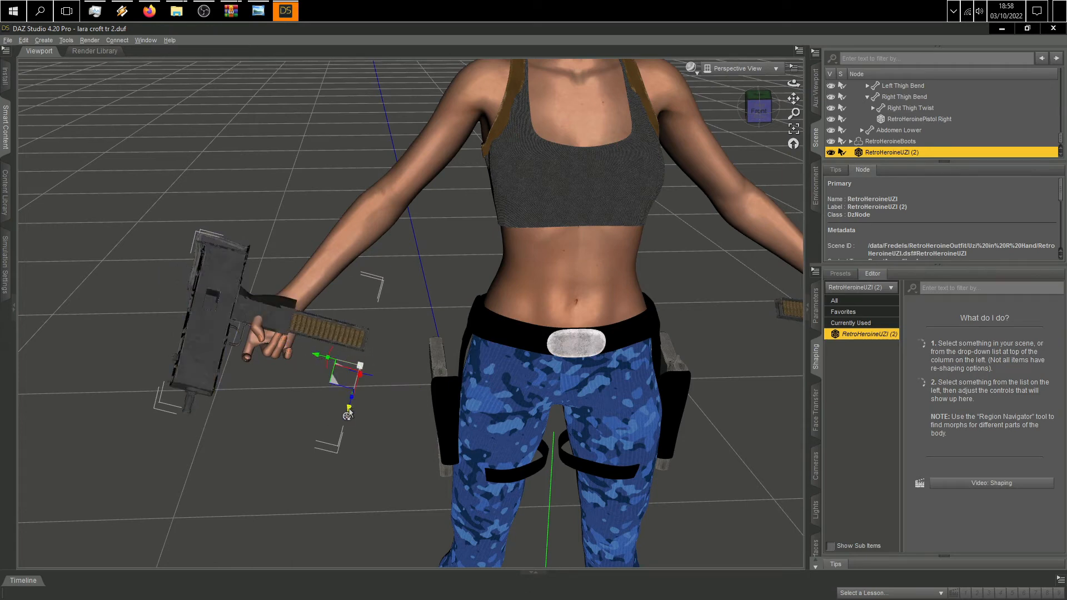
{"action": "left_click_drag", "start_coordinate": [348, 414], "coordinate": [341, 436]}
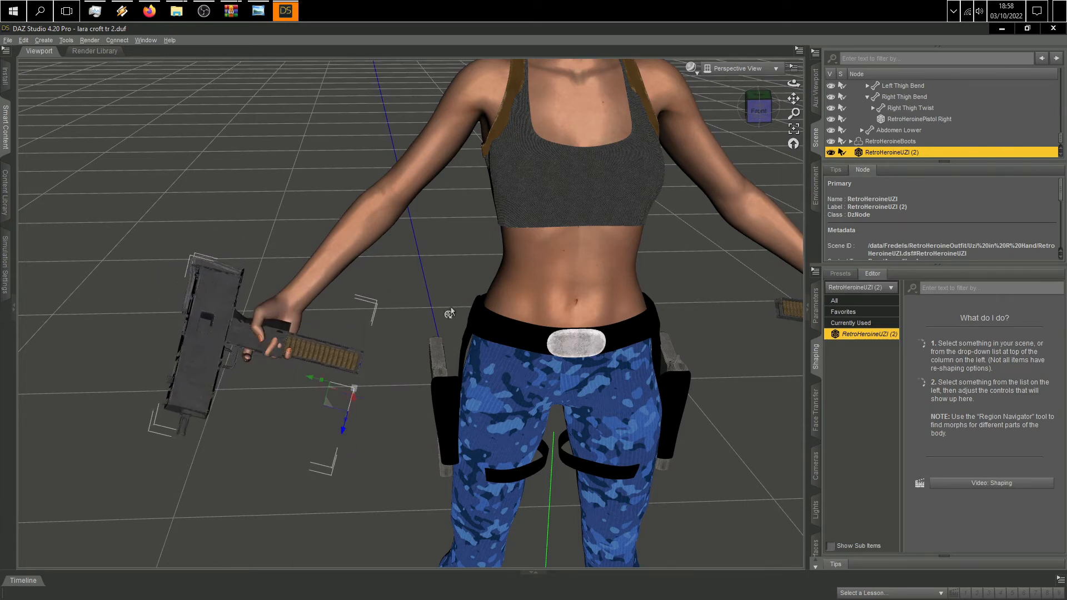
Step: Shift the second Uzi slightly back toward the body and raise it a little into the right palm
{"action": "left_click_drag", "start_coordinate": [759, 108], "coordinate": [747, 122]}
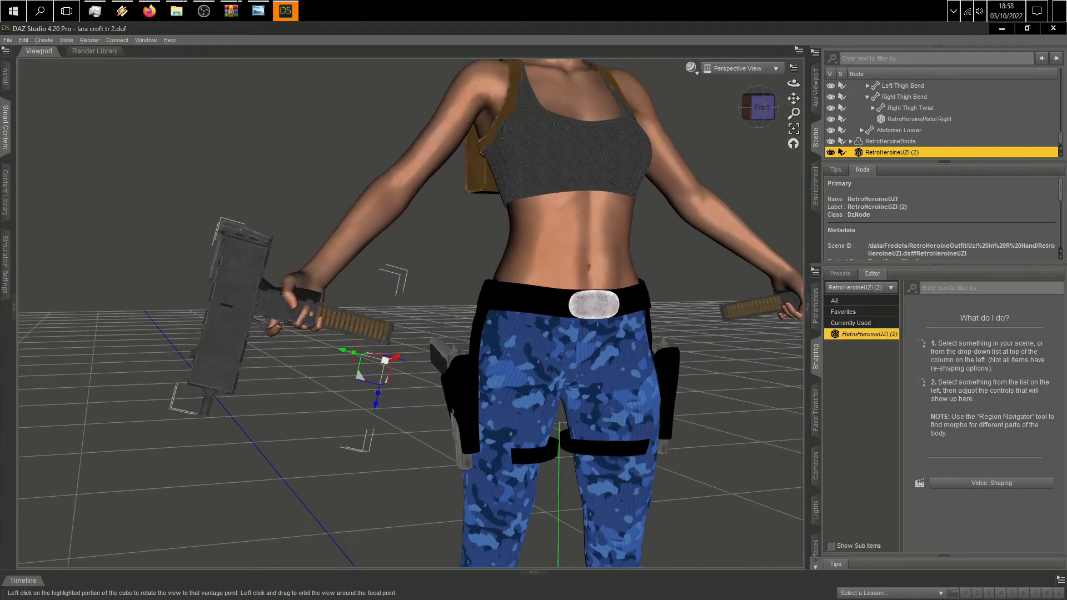
{"action": "scroll", "coordinate": [352, 249], "scroll_direction": "up", "scroll_amount": 3}
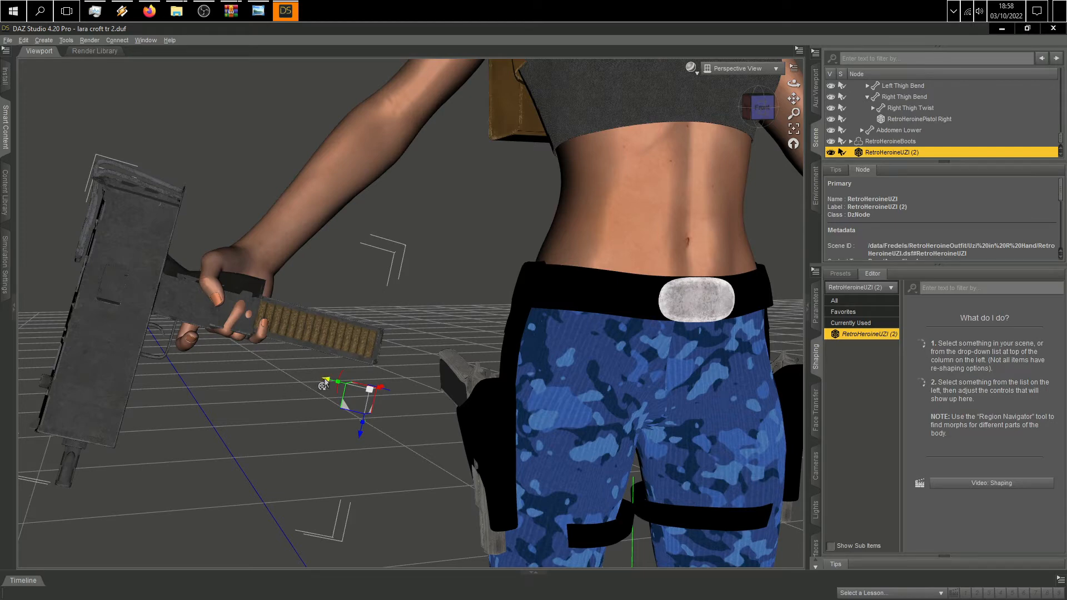
{"action": "left_click_drag", "start_coordinate": [325, 383], "coordinate": [351, 399]}
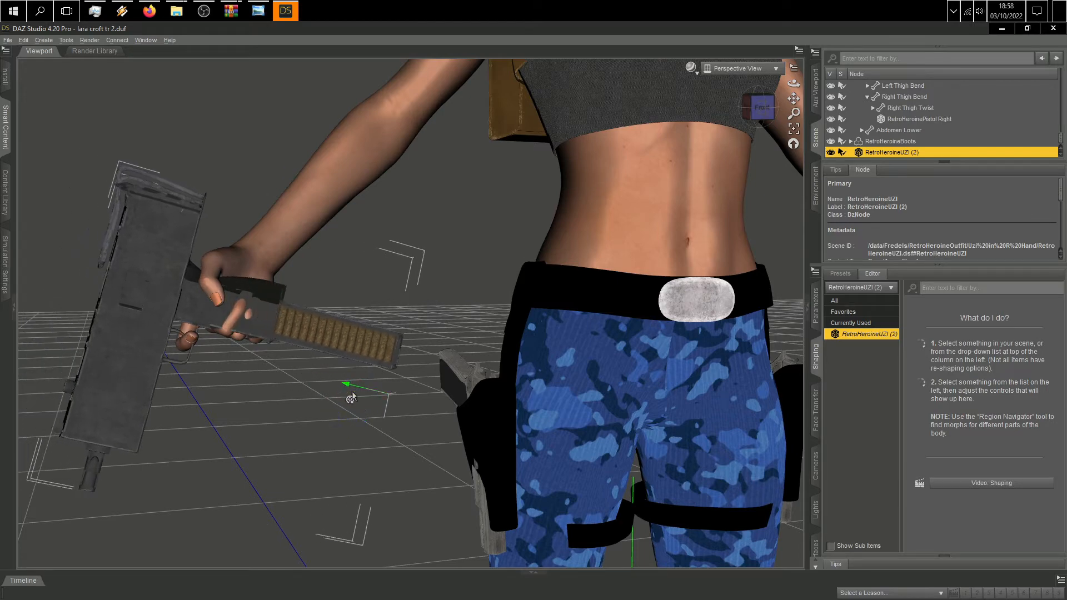
{"action": "mouse_move", "coordinate": [378, 445]}
{"action": "left_mouse_down"}
{"action": "mouse_move", "coordinate": [381, 420]}
{"action": "mouse_move", "coordinate": [382, 439]}
{"action": "left_mouse_up"}
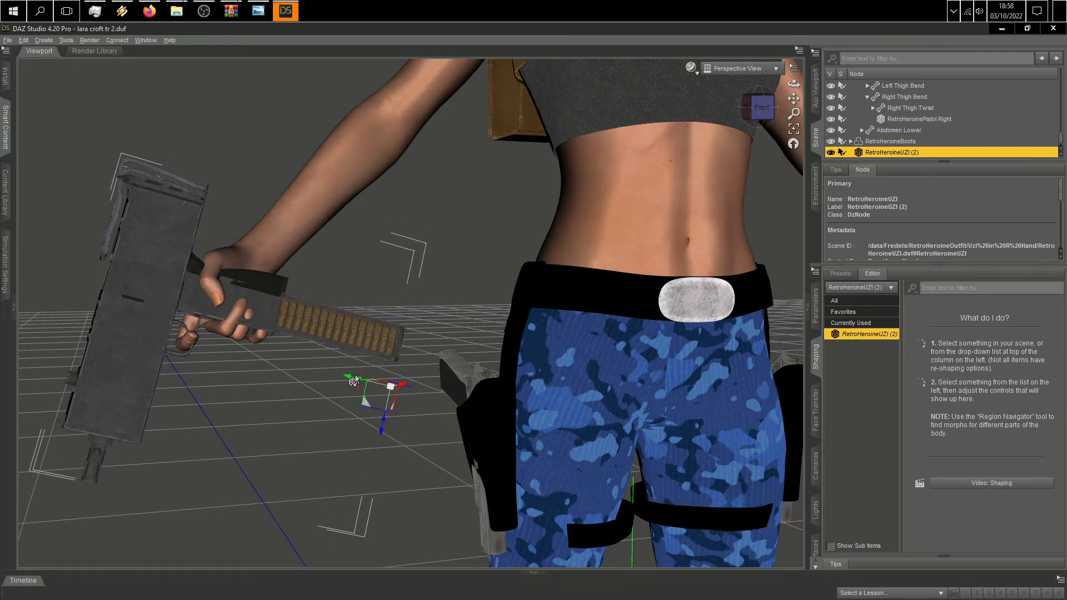
Step: Tilt the second Uzi more upright and raise it so its grip sits between the right thumb and fingers
{"action": "left_click_drag", "start_coordinate": [354, 381], "coordinate": [361, 383]}
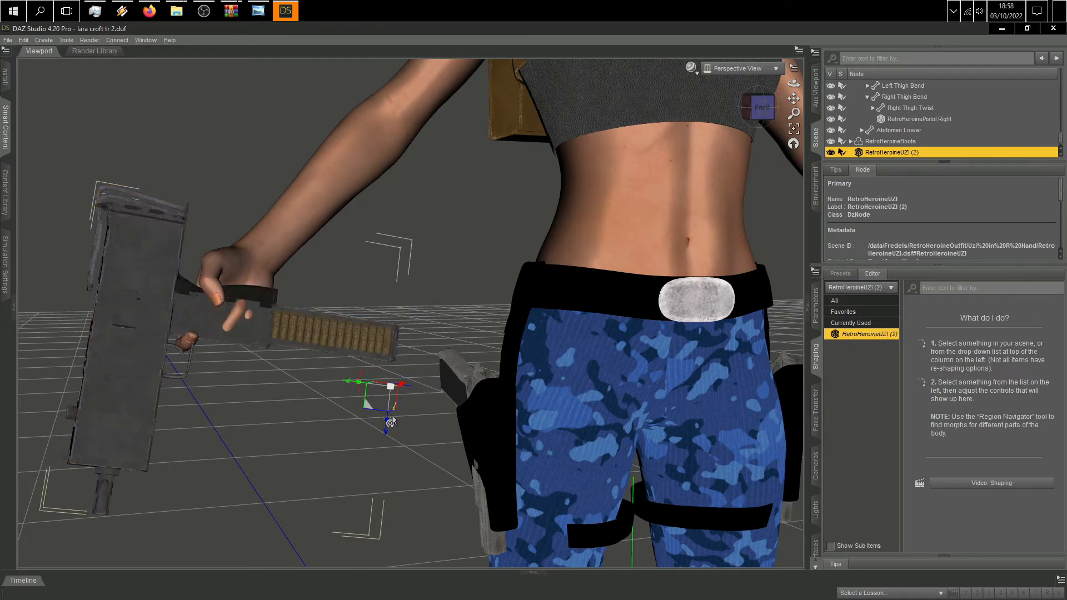
{"action": "left_click_drag", "start_coordinate": [383, 439], "coordinate": [383, 414]}
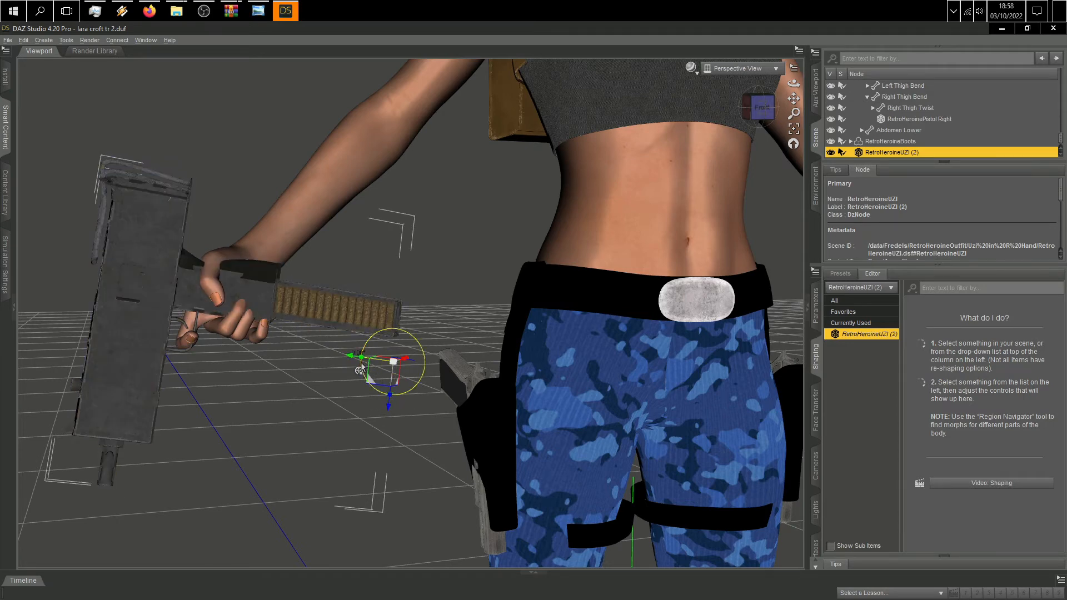
{"action": "left_click_drag", "start_coordinate": [360, 367], "coordinate": [364, 367]}
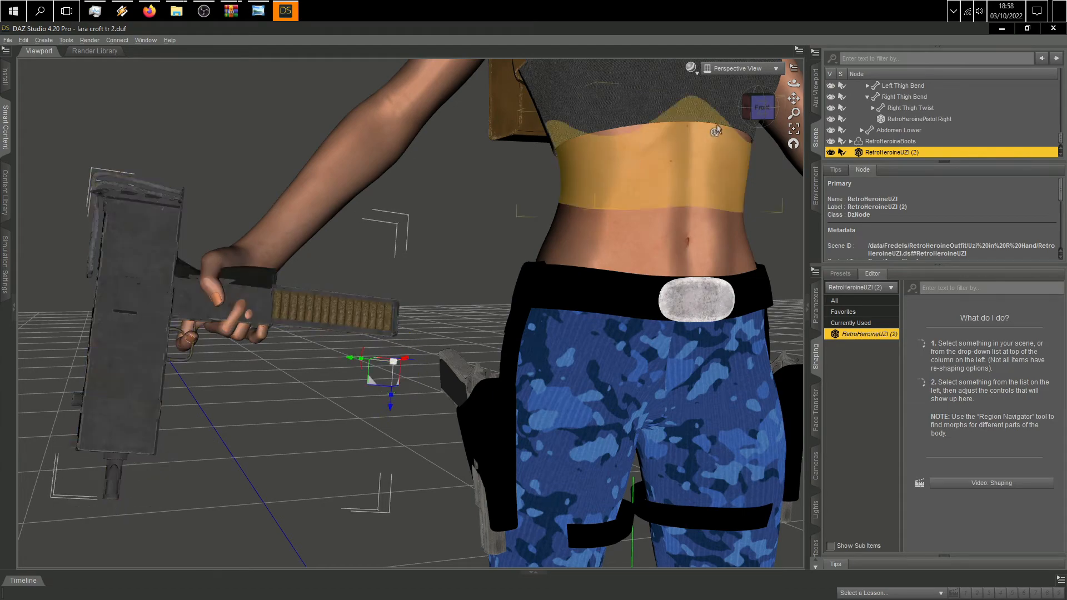
Step: Try a small rotation of the right forearm at the elbow
{"action": "mouse_move", "coordinate": [762, 108]}
{"action": "left_mouse_down"}
{"action": "mouse_move", "coordinate": [794, 108]}
{"action": "mouse_move", "coordinate": [756, 108]}
{"action": "left_mouse_up"}
{"action": "left_click", "coordinate": [193, 328]}
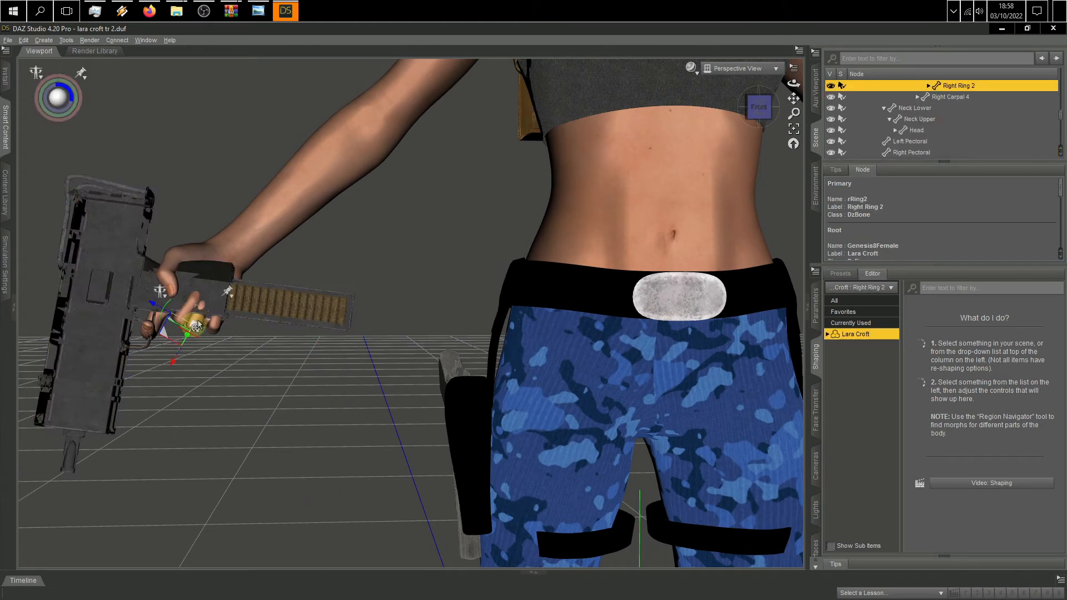
{"action": "scroll", "coordinate": [282, 282], "scroll_direction": "up", "scroll_amount": 2}
{"action": "scroll", "coordinate": [325, 234], "scroll_direction": "down", "scroll_amount": 3}
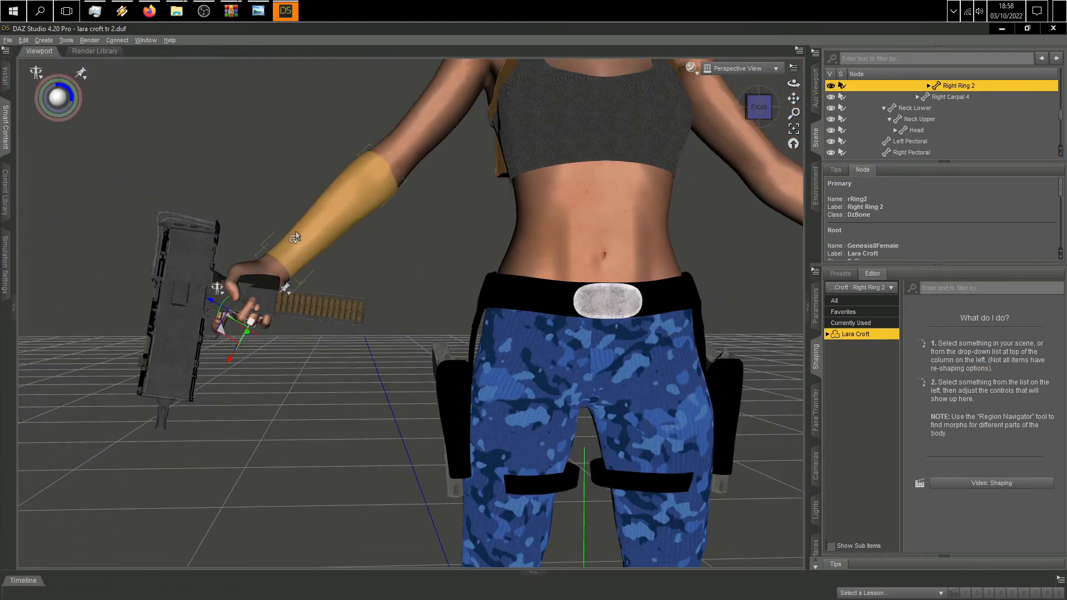
{"action": "left_click", "coordinate": [295, 237]}
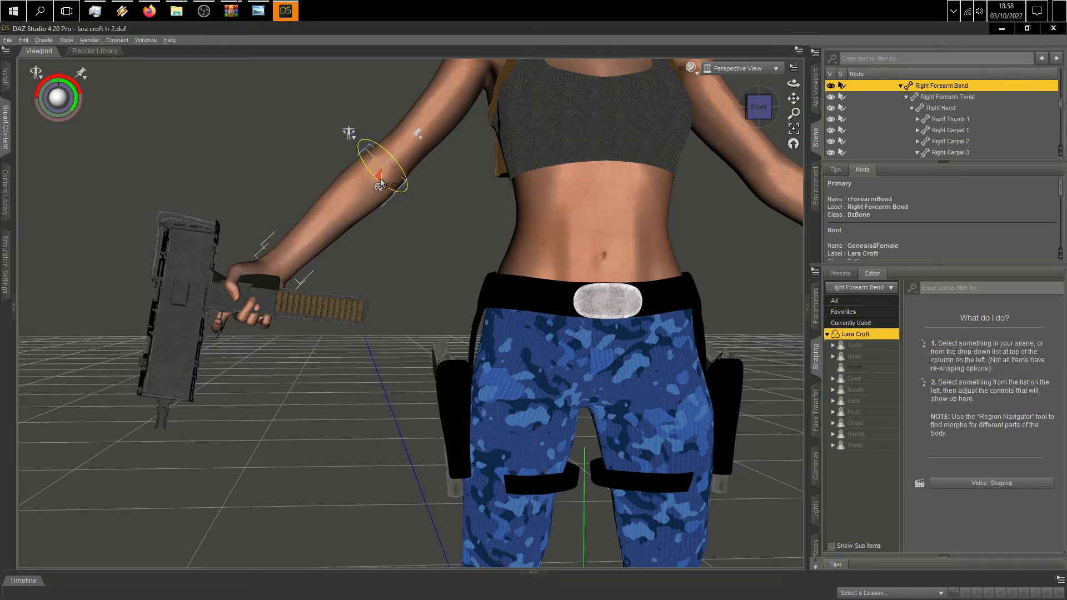
{"action": "mouse_move", "coordinate": [382, 183]}
{"action": "left_mouse_down"}
{"action": "mouse_move", "coordinate": [375, 168]}
{"action": "mouse_move", "coordinate": [384, 186]}
{"action": "left_mouse_up"}
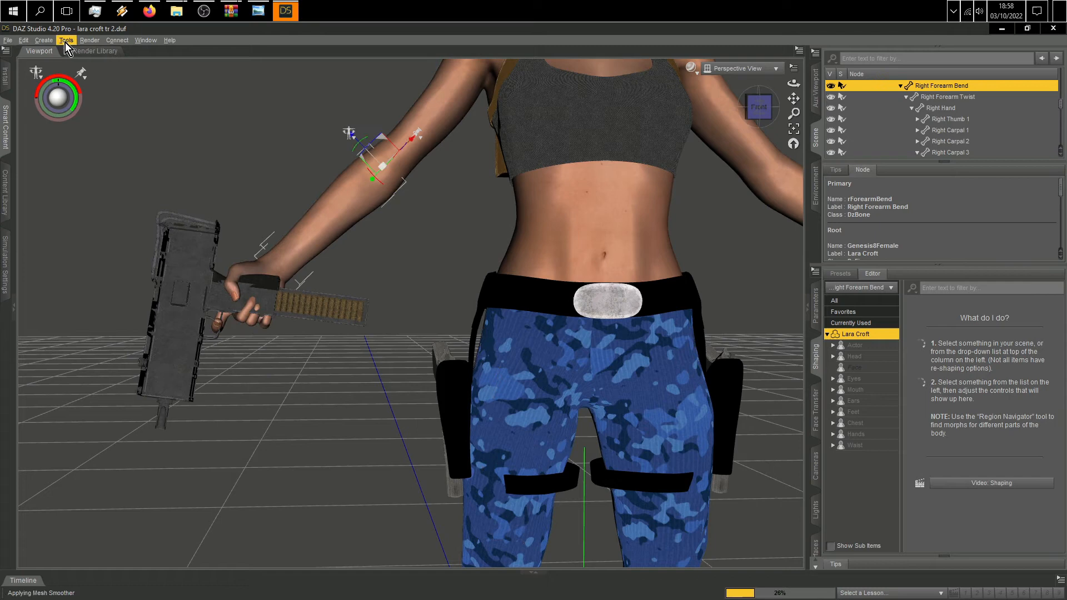
Step: Tilt the second Uzi so its grip slopes down toward the hip, and lower it slightly in the right hand
{"action": "left_click", "coordinate": [209, 291]}
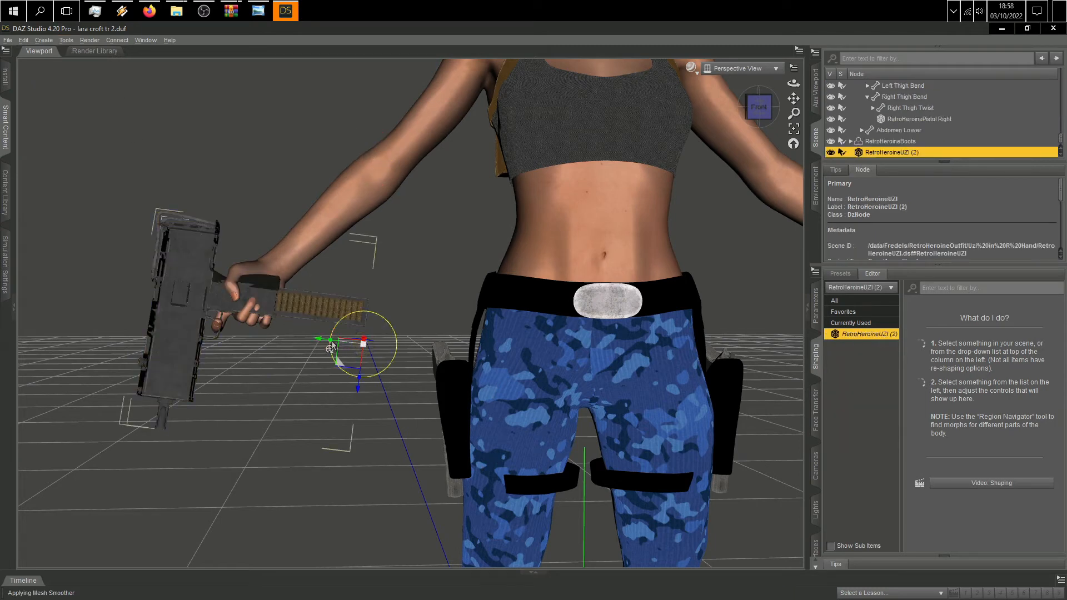
{"action": "left_click_drag", "start_coordinate": [331, 348], "coordinate": [353, 409]}
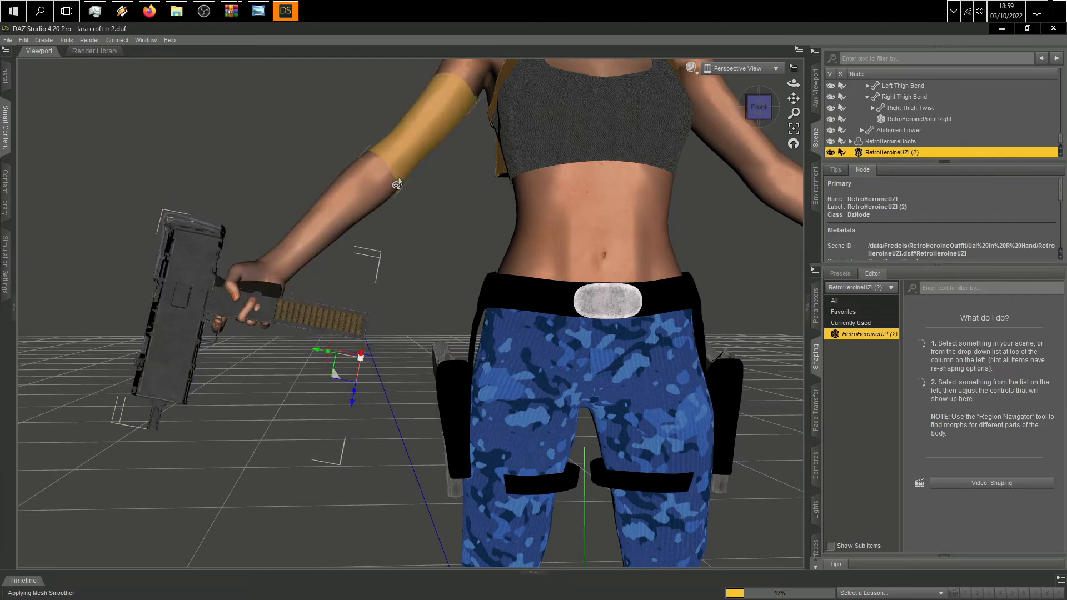
{"action": "left_click_drag", "start_coordinate": [329, 370], "coordinate": [328, 366]}
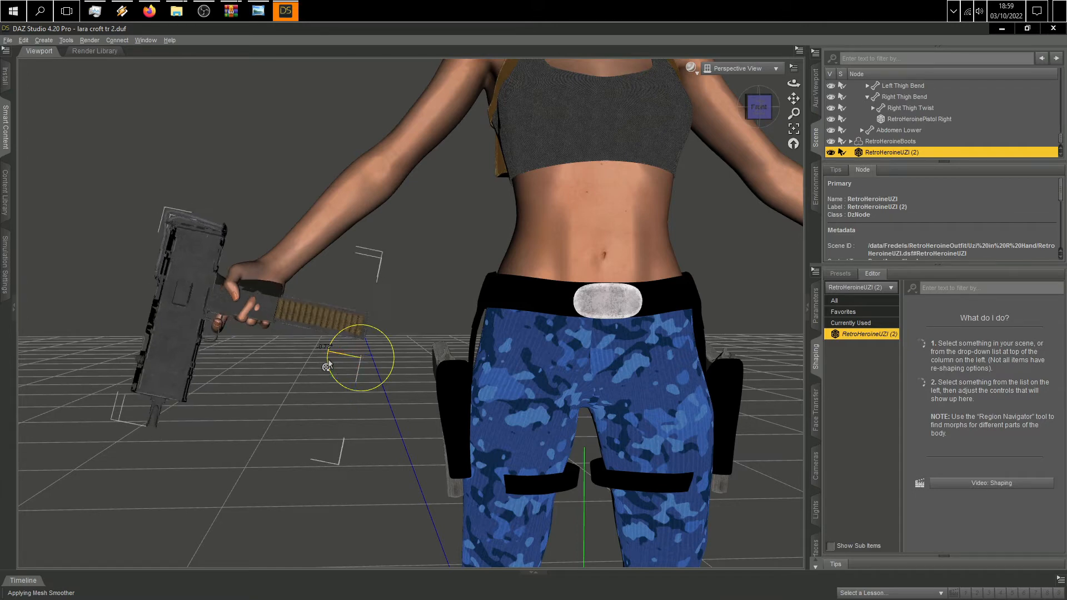
Step: Try rotating the right forearm around the Uzi's grip, and undo the rotation
{"action": "left_click", "coordinate": [362, 146]}
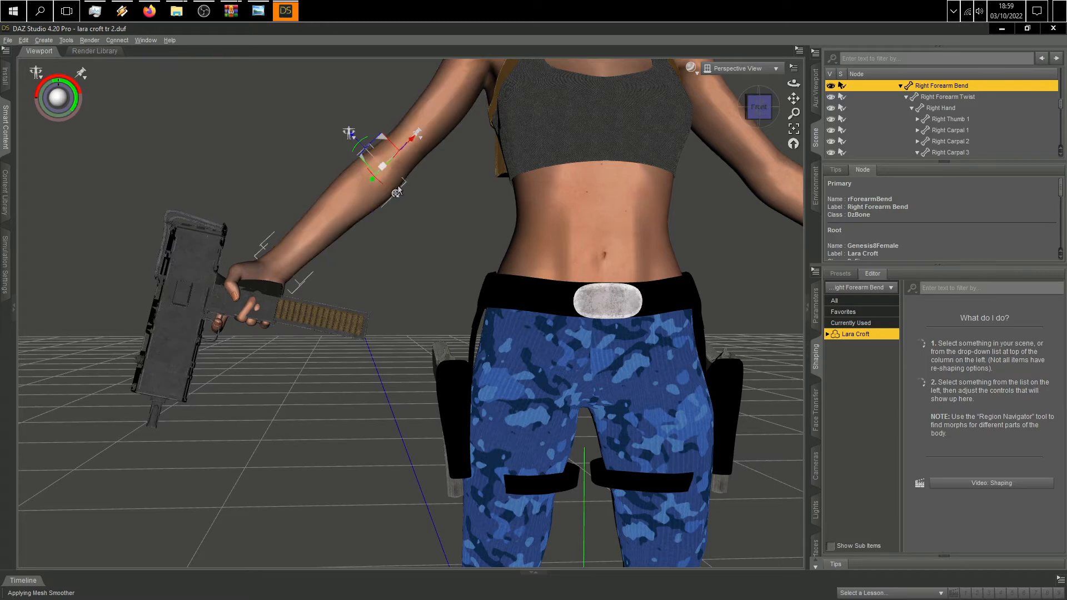
{"action": "mouse_move", "coordinate": [395, 196]}
{"action": "left_mouse_down"}
{"action": "mouse_move", "coordinate": [390, 188]}
{"action": "mouse_move", "coordinate": [376, 200]}
{"action": "left_mouse_up"}
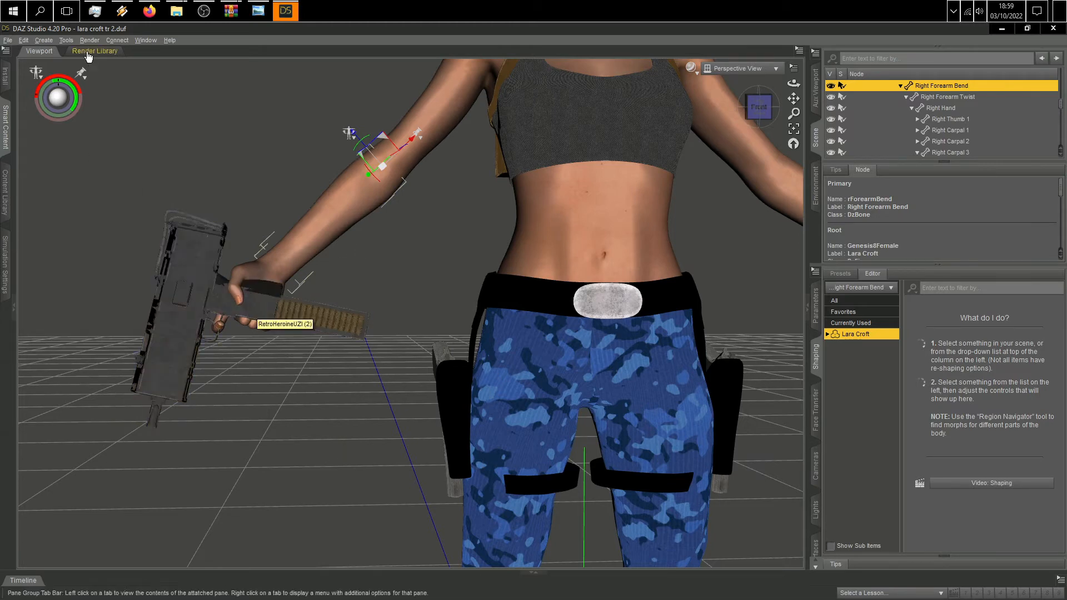
{"action": "left_click", "coordinate": [26, 40]}
{"action": "left_click", "coordinate": [34, 50]}
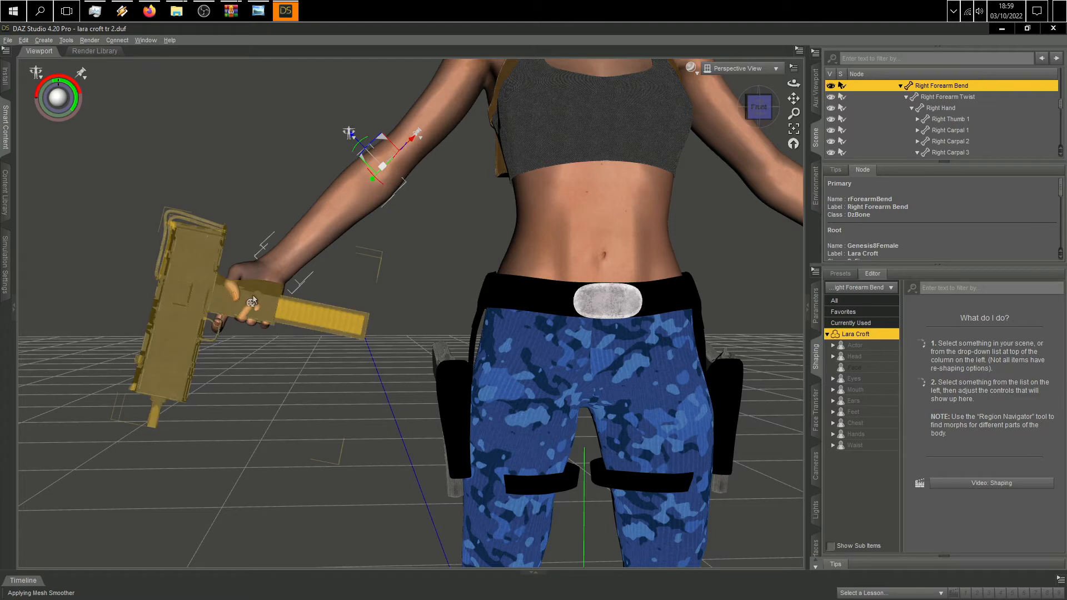
Step: Curl the right hand's middle, ring and pinky fingers at their second joints around the Uzi's grip
{"action": "left_click", "coordinate": [340, 328]}
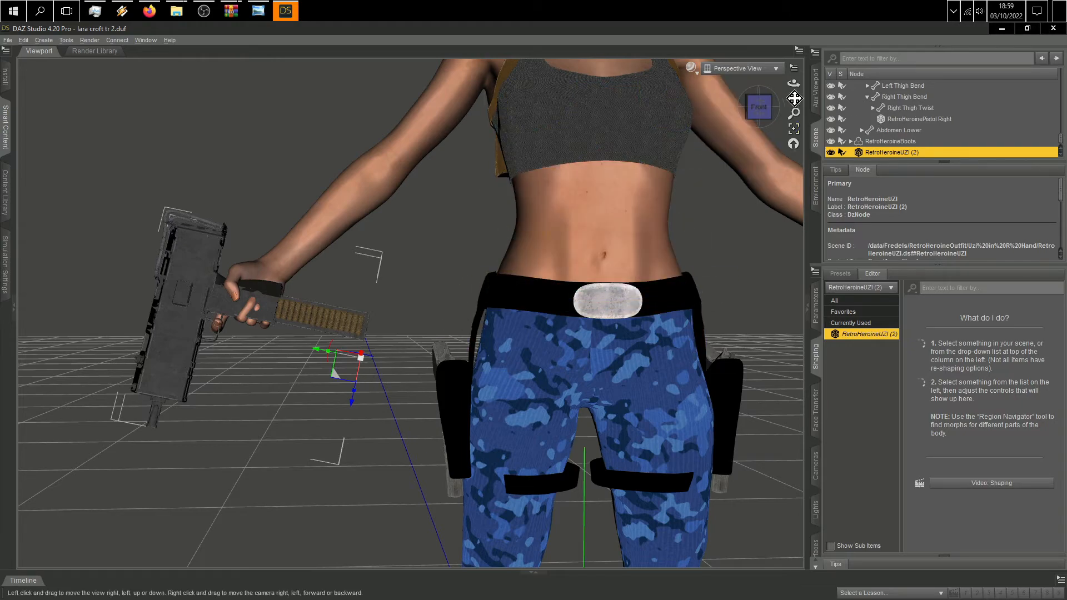
{"action": "mouse_move", "coordinate": [761, 107]}
{"action": "left_mouse_down"}
{"action": "mouse_move", "coordinate": [750, 107]}
{"action": "mouse_move", "coordinate": [759, 107]}
{"action": "left_mouse_up"}
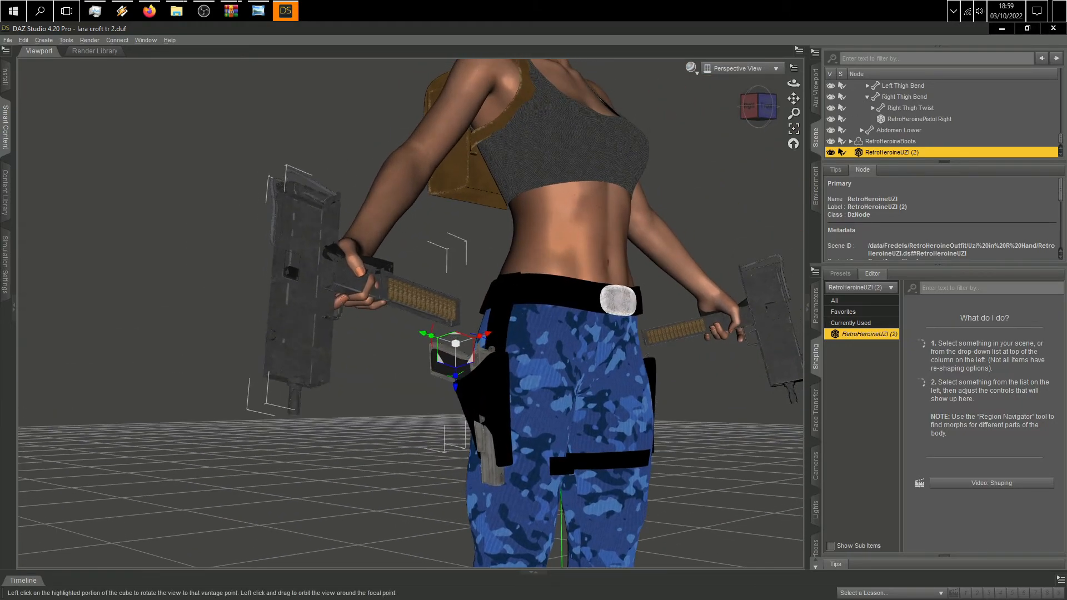
{"action": "scroll", "coordinate": [273, 242], "scroll_direction": "up", "scroll_amount": 6}
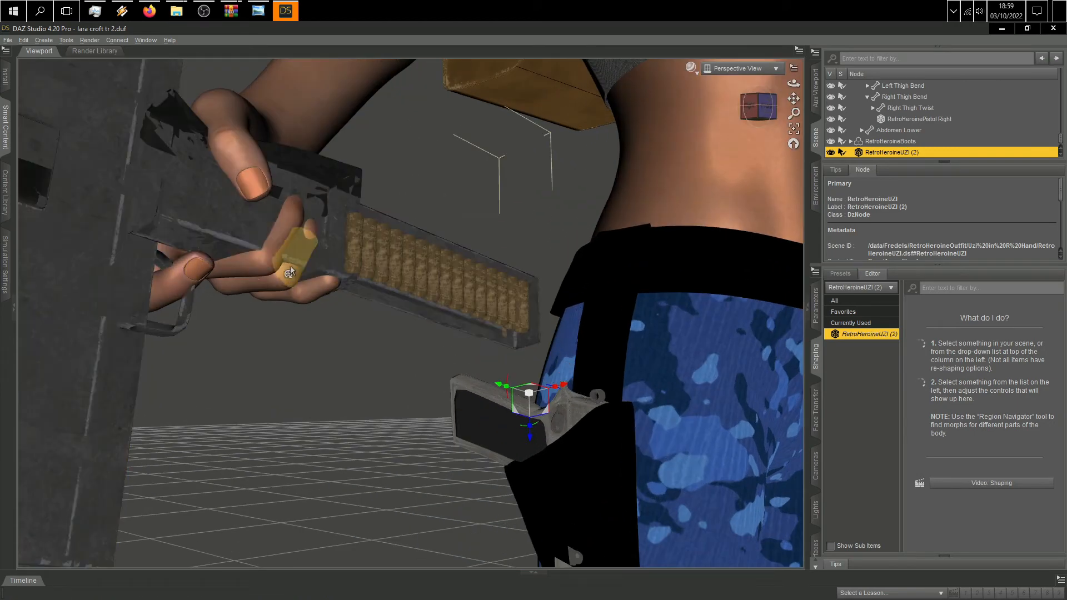
{"action": "left_click", "coordinate": [274, 265]}
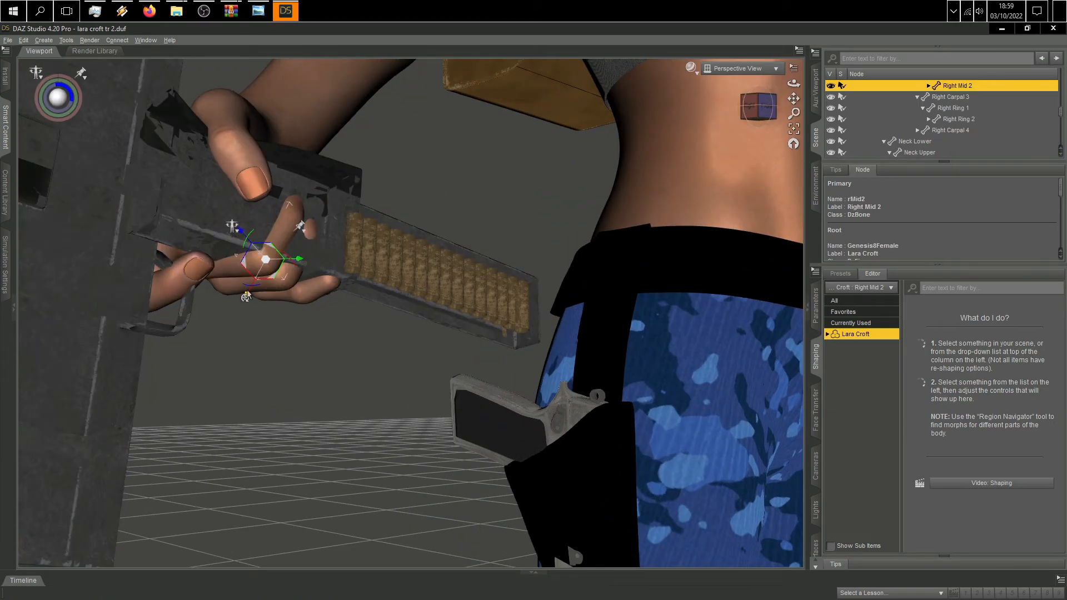
{"action": "left_click_drag", "start_coordinate": [241, 262], "coordinate": [284, 284]}
{"action": "left_click", "coordinate": [259, 273]}
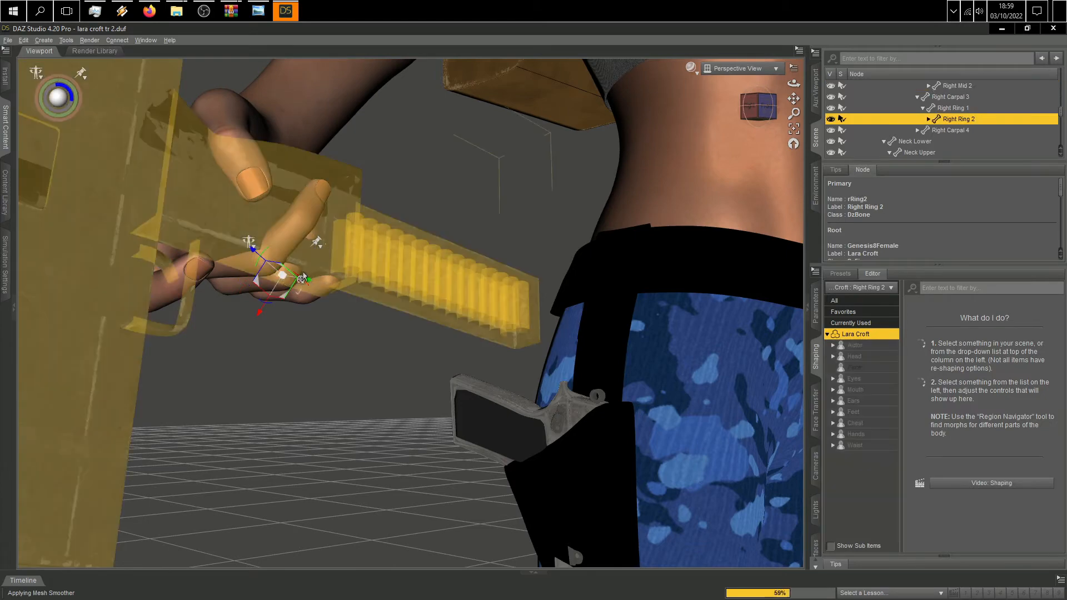
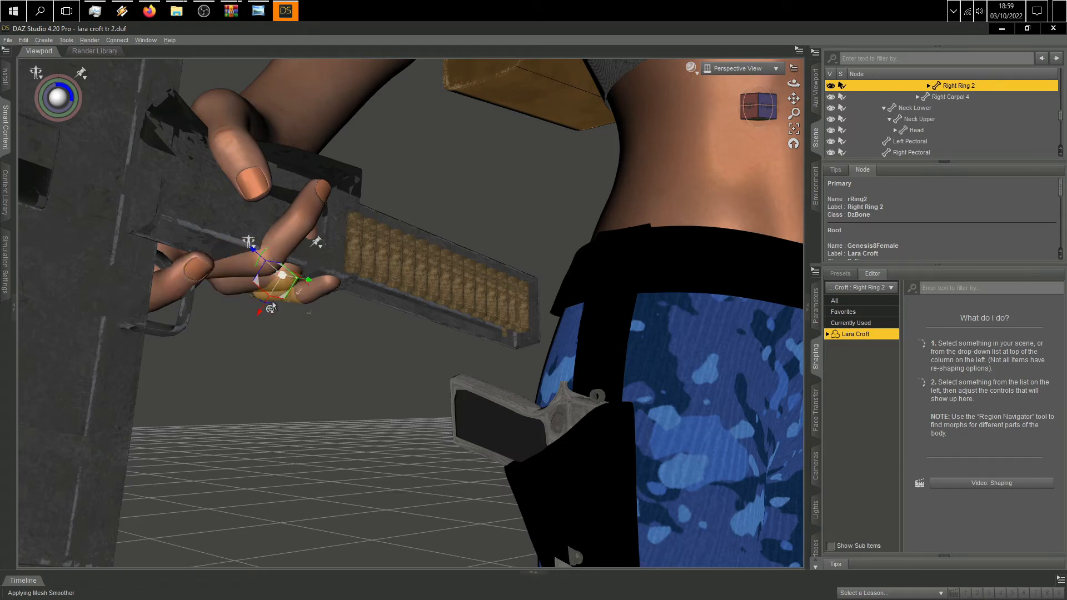
{"action": "mouse_move", "coordinate": [271, 305]}
{"action": "left_mouse_down"}
{"action": "mouse_move", "coordinate": [258, 310]}
{"action": "mouse_move", "coordinate": [280, 304]}
{"action": "left_mouse_up"}
{"action": "left_click", "coordinate": [297, 302]}
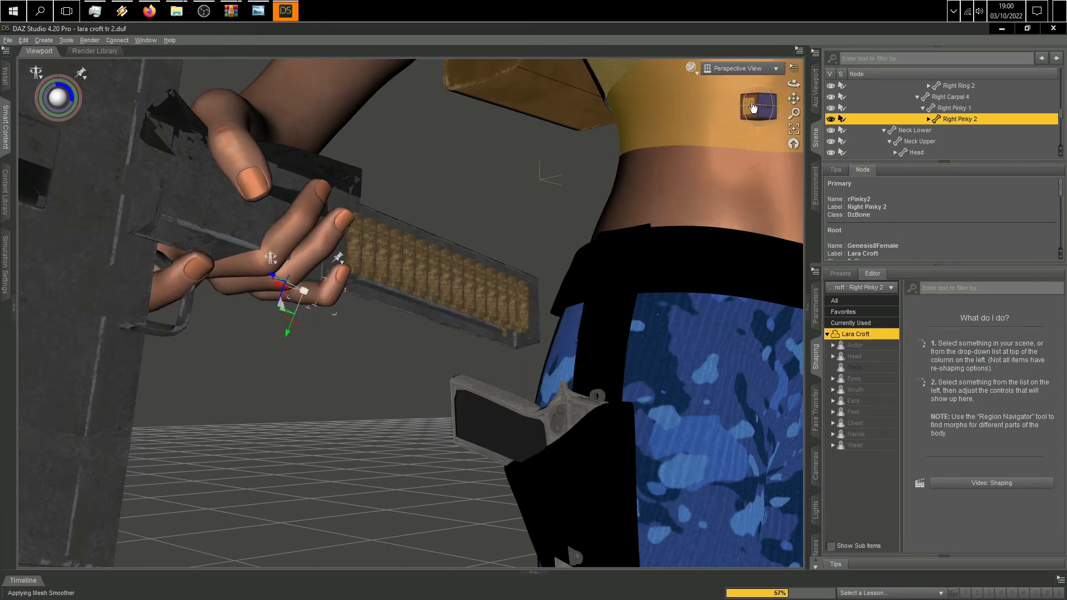
Step: Try rotating the right forearm as seen from Lara's right side, and undo the rotation
{"action": "left_click", "coordinate": [759, 108]}
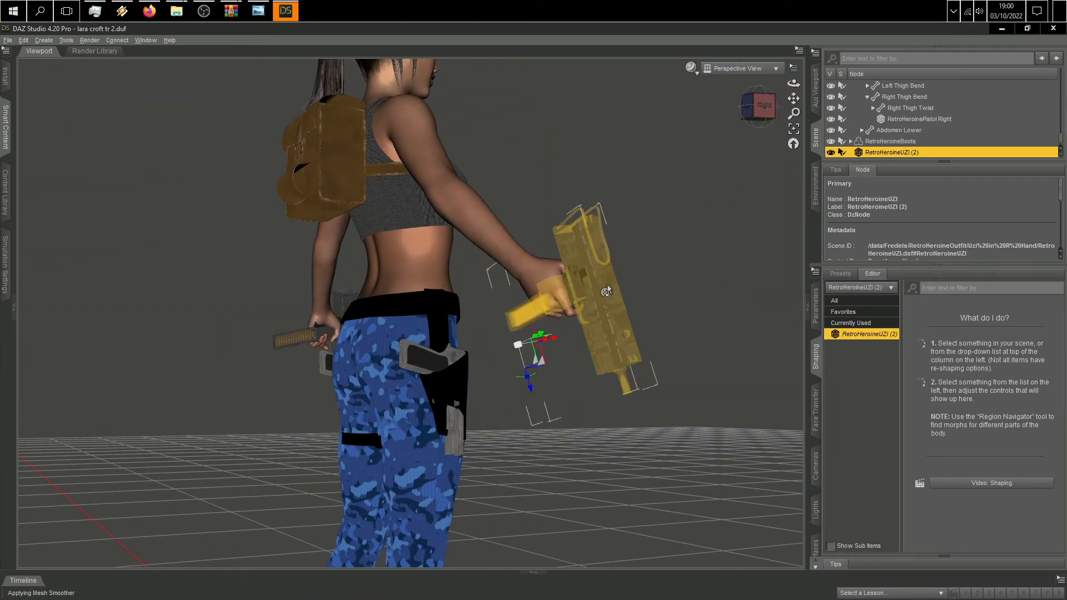
{"action": "left_click", "coordinate": [506, 261]}
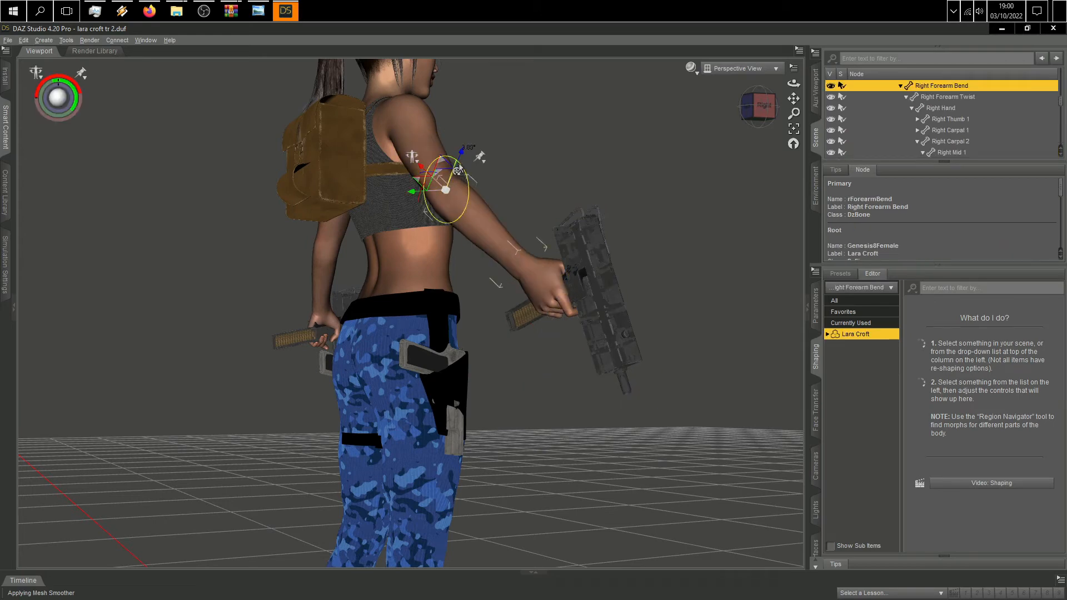
{"action": "left_click_drag", "start_coordinate": [424, 196], "coordinate": [421, 197]}
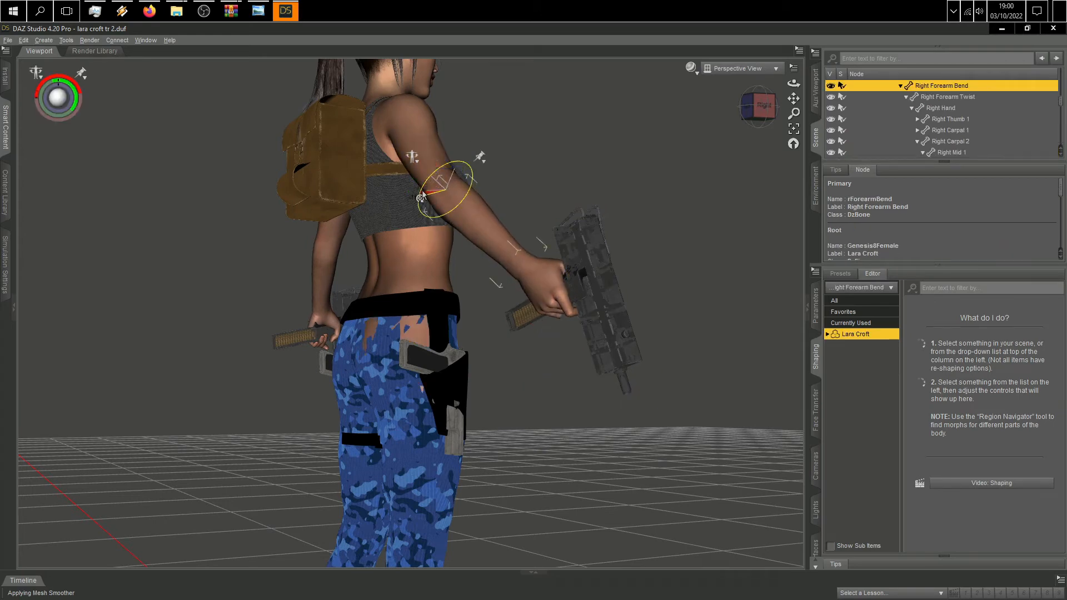
{"action": "left_click", "coordinate": [23, 40]}
{"action": "left_click", "coordinate": [31, 52]}
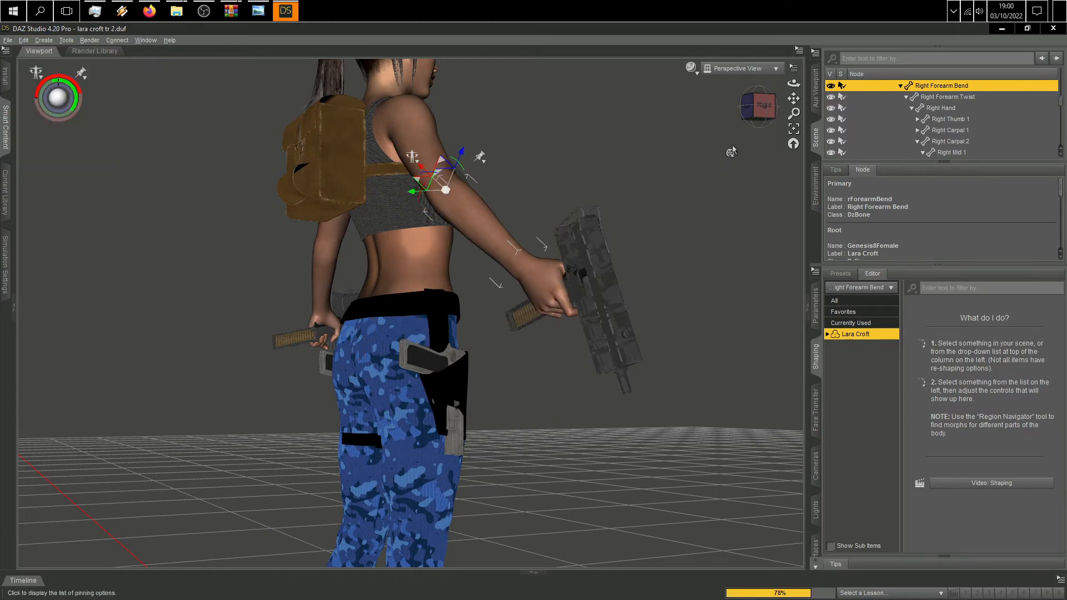
Step: Bend the left forearm slightly inward so the left hand and its Uzi come closer to the body
{"action": "left_click_drag", "start_coordinate": [760, 107], "coordinate": [751, 162]}
{"action": "left_click", "coordinate": [697, 229]}
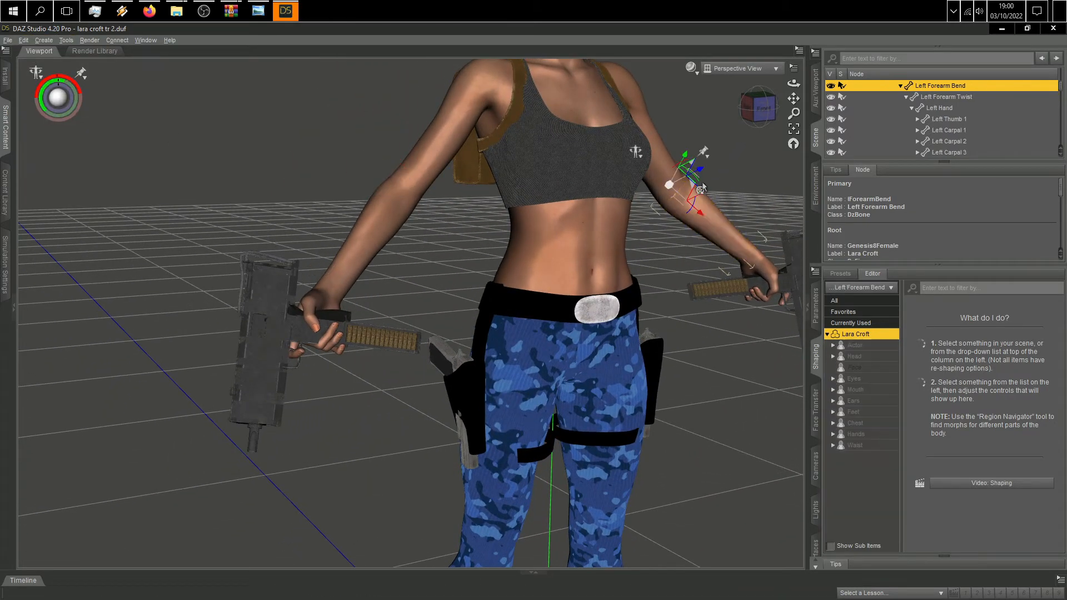
{"action": "left_click_drag", "start_coordinate": [688, 216], "coordinate": [645, 246]}
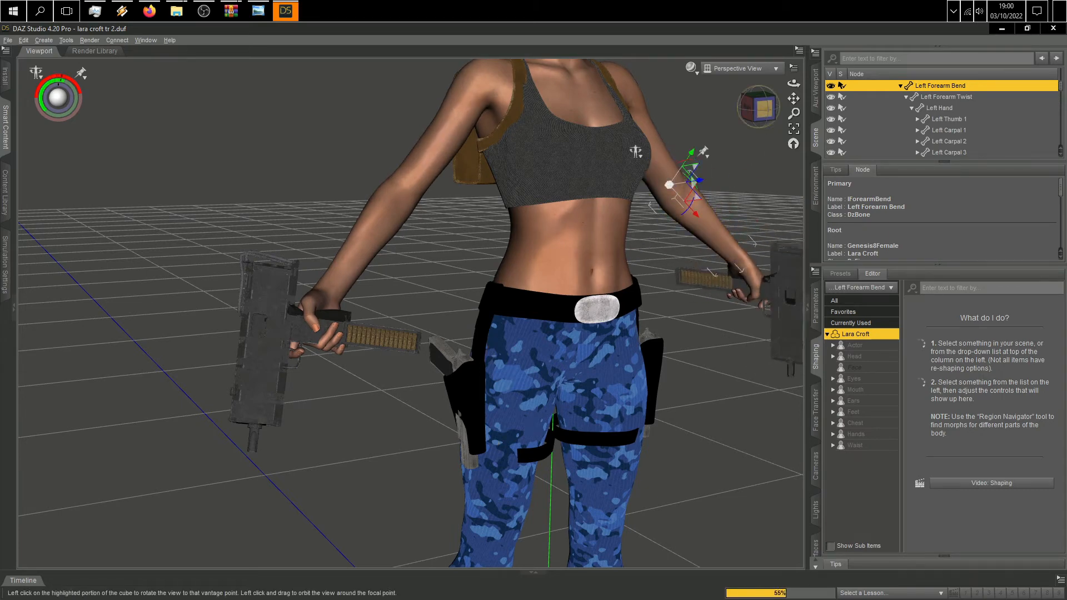
Step: Parent RetroHeroineUZI (2) to the figure's Right Thumb 1 bone, keeping Parent in place enabled
{"action": "left_click_drag", "start_coordinate": [765, 106], "coordinate": [747, 119]}
{"action": "left_click", "coordinate": [225, 329]}
{"action": "right_click", "coordinate": [226, 329]}
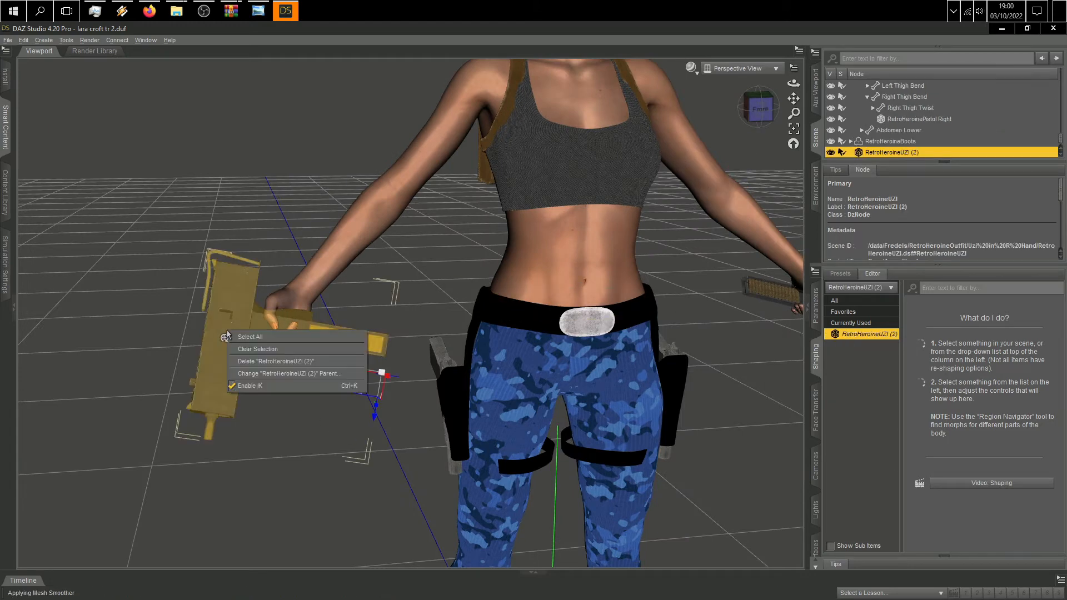
{"action": "left_click", "coordinate": [279, 376]}
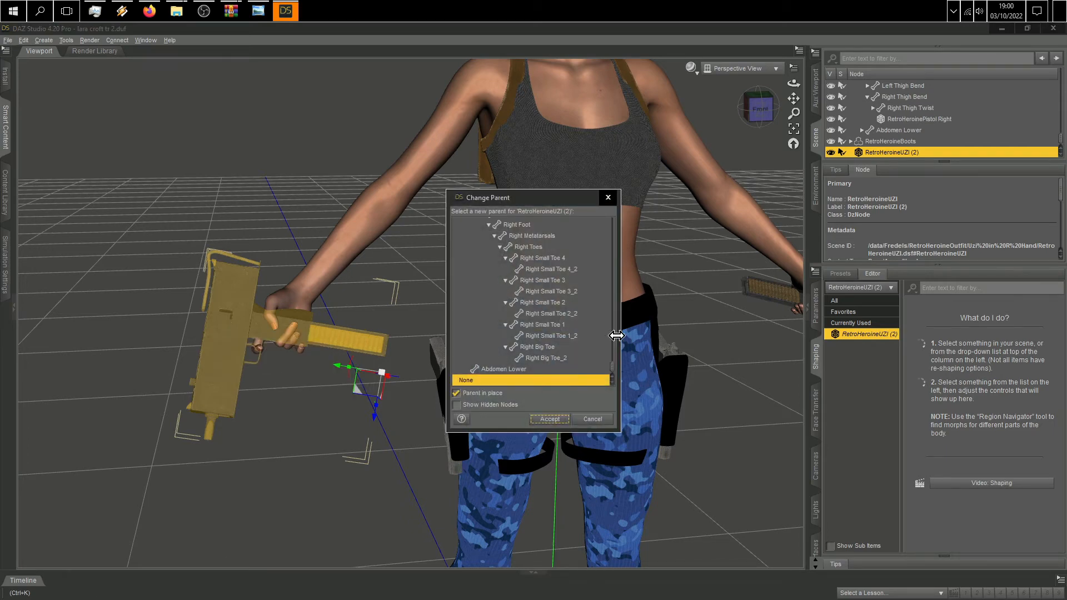
{"action": "left_click_drag", "start_coordinate": [613, 371], "coordinate": [618, 289]}
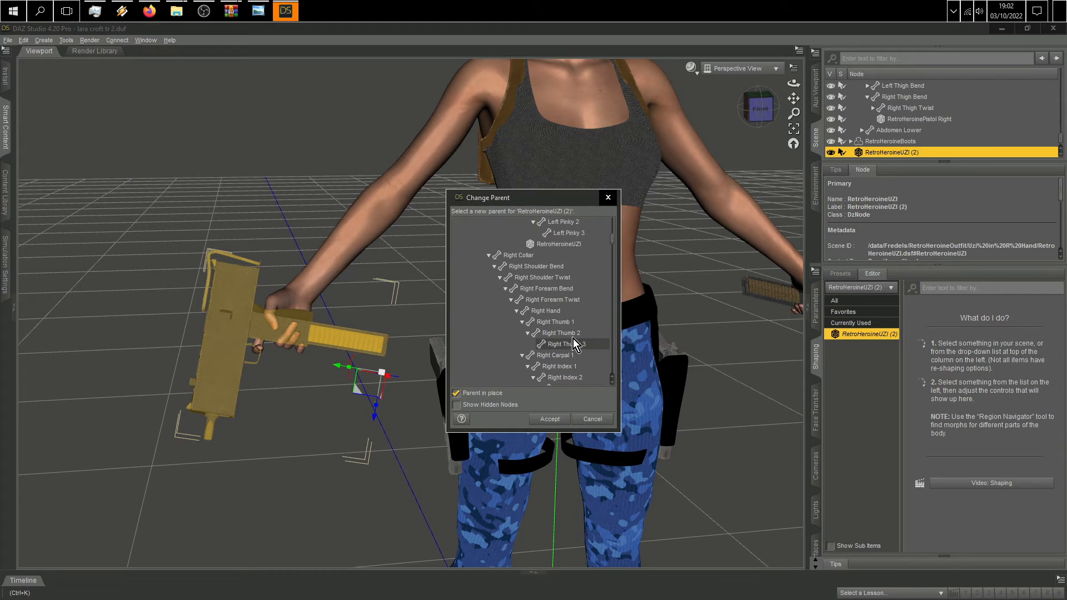
{"action": "left_click", "coordinate": [554, 420]}
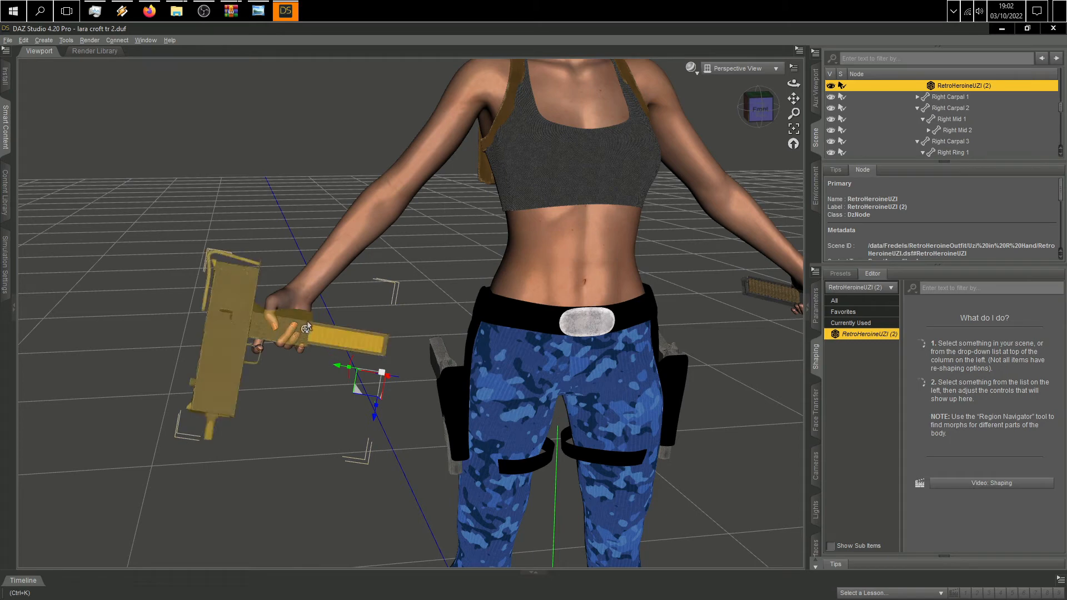
Step: Bend the right forearm slightly inward so the right hand and its Uzi come closer to the body
{"action": "left_click", "coordinate": [322, 284]}
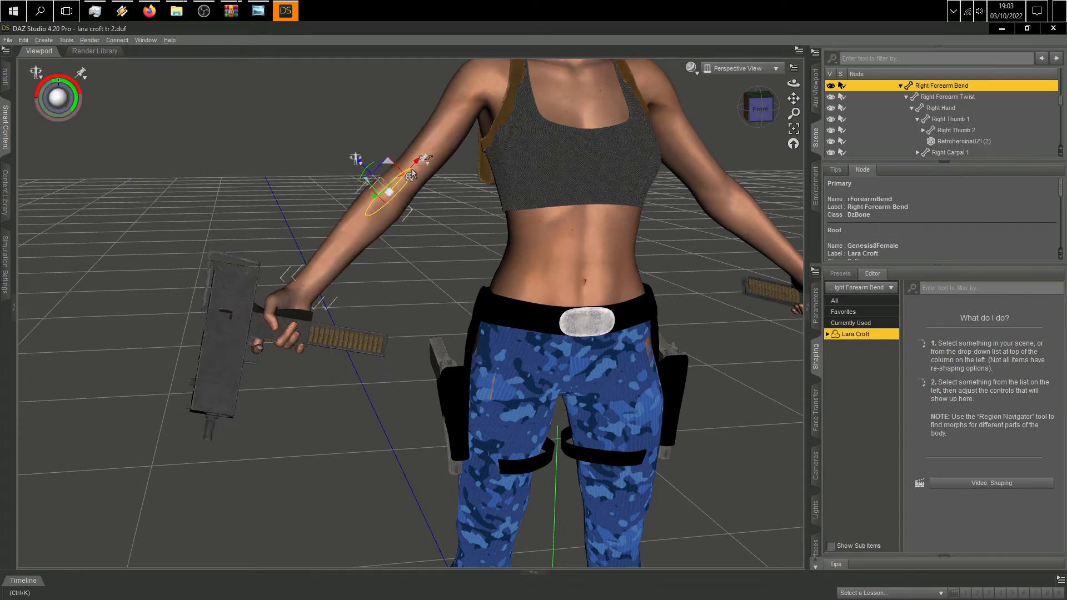
{"action": "mouse_move", "coordinate": [411, 174]}
{"action": "left_mouse_down"}
{"action": "mouse_move", "coordinate": [429, 176]}
{"action": "mouse_move", "coordinate": [420, 175]}
{"action": "left_mouse_up"}
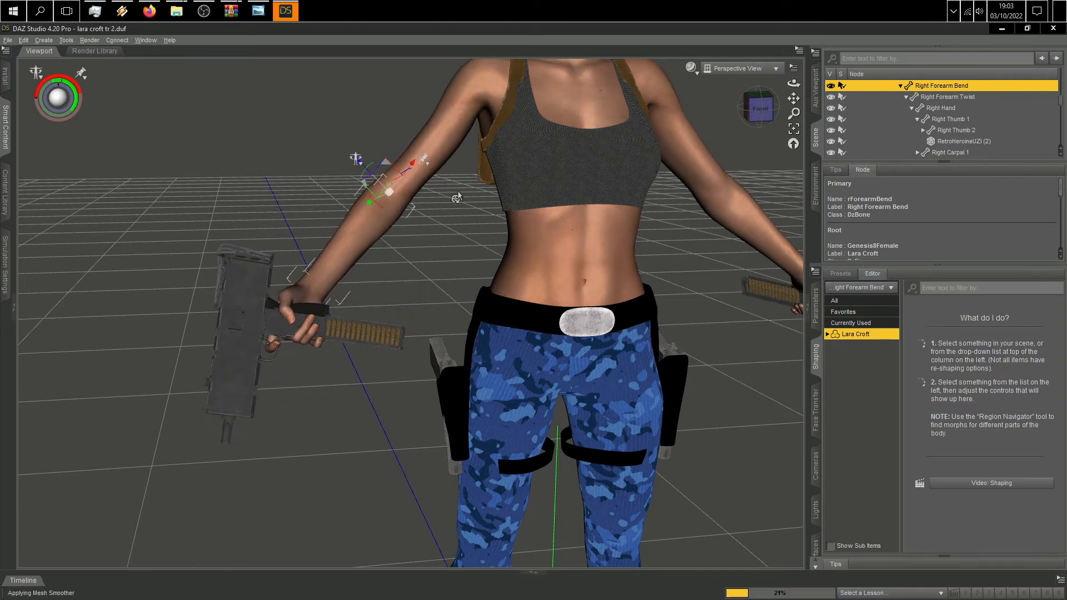
{"action": "scroll", "coordinate": [545, 270], "scroll_direction": "down", "scroll_amount": 10}
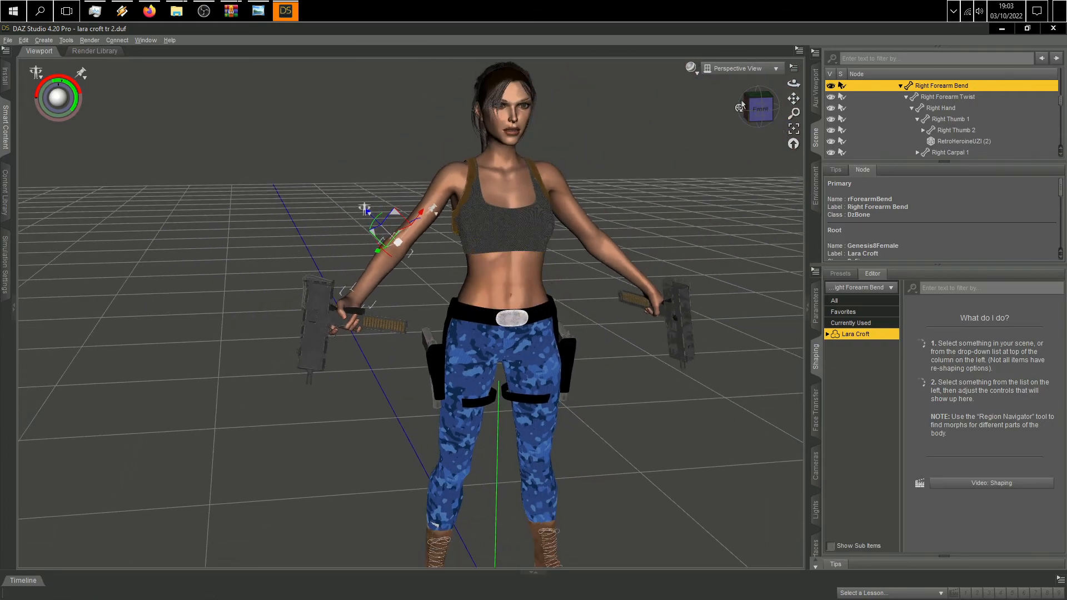
{"action": "left_click", "coordinate": [759, 109]}
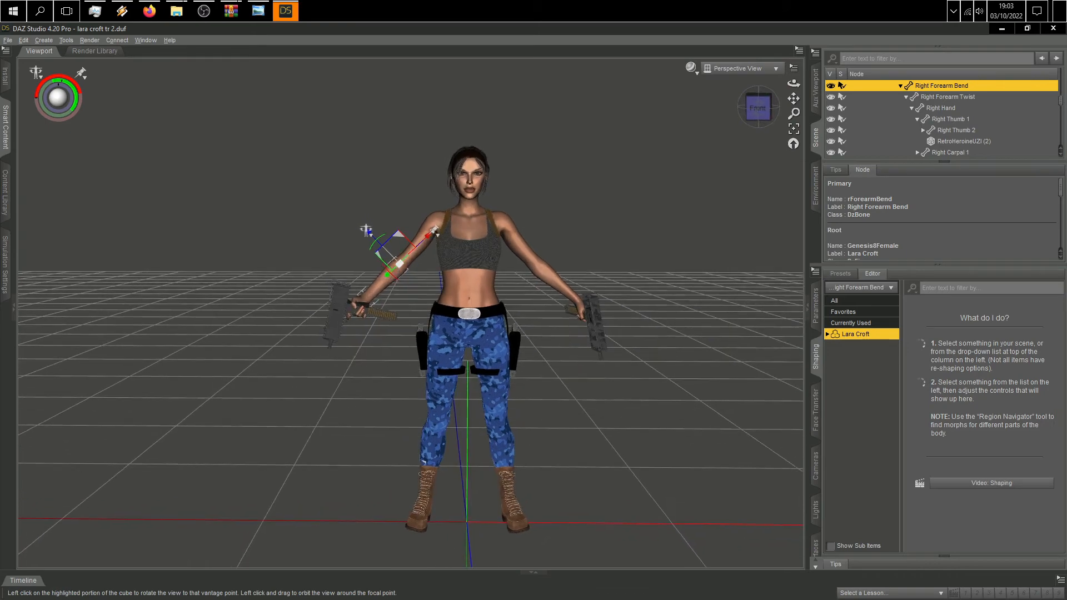
{"action": "scroll", "coordinate": [635, 351], "scroll_direction": "down", "scroll_amount": 1}
{"action": "scroll", "coordinate": [635, 352], "scroll_direction": "up", "scroll_amount": 2}
{"action": "scroll", "coordinate": [636, 351], "scroll_direction": "down", "scroll_amount": 1}
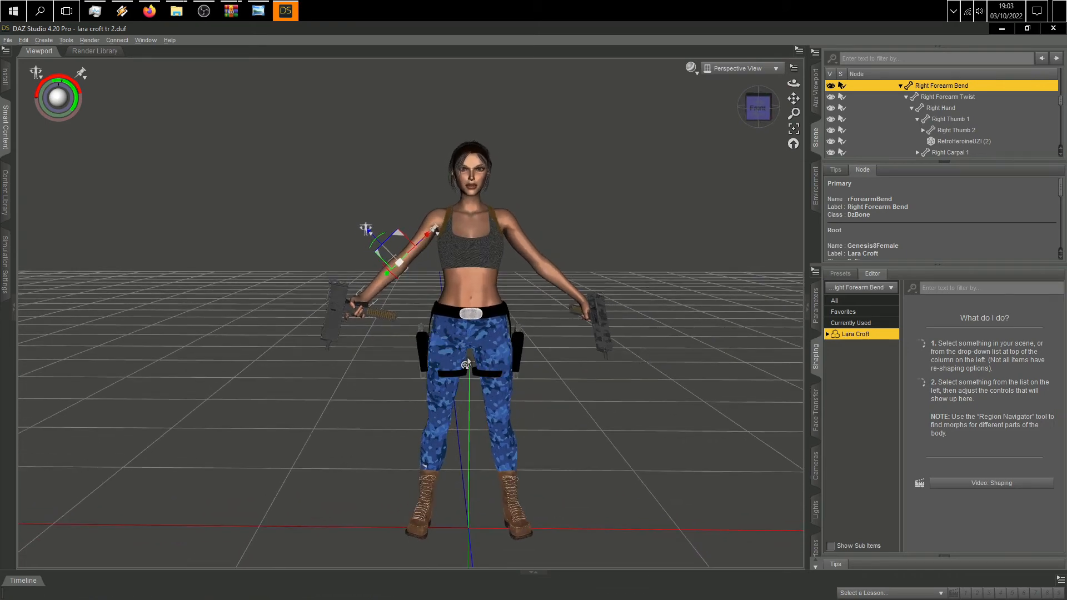
Step: Rotate the Right Shoulder Bend in side view so the whole right arm swings forward in front of the torso
{"action": "left_click", "coordinate": [768, 108]}
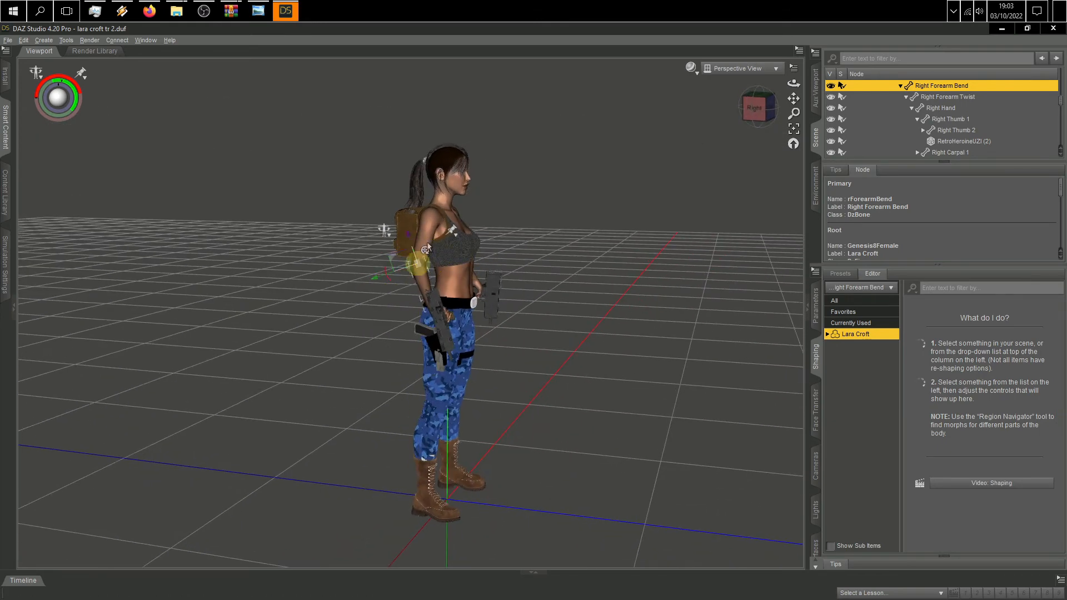
{"action": "left_click", "coordinate": [417, 201]}
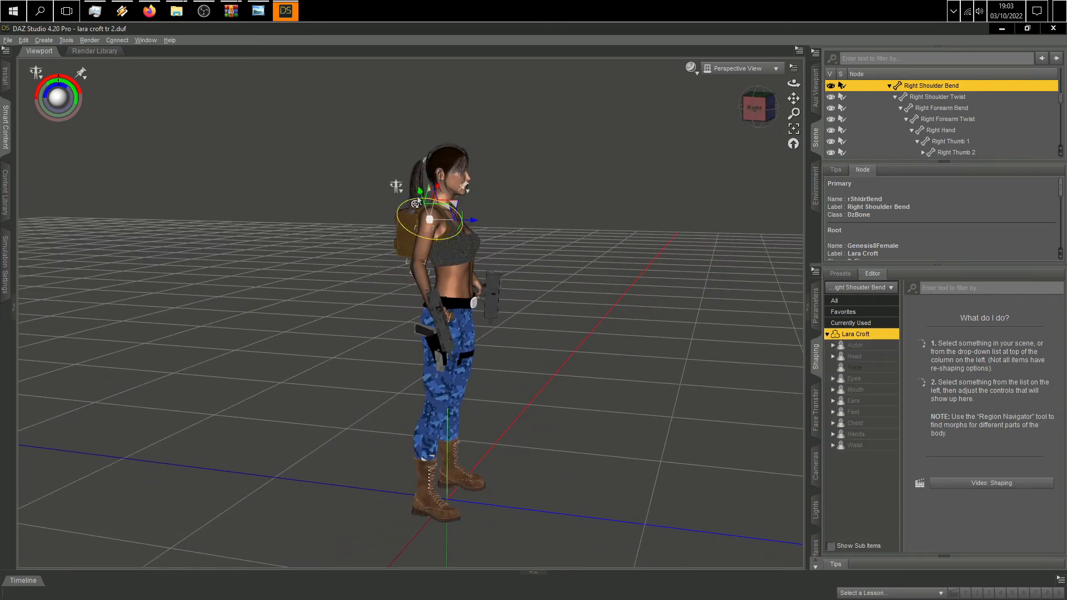
{"action": "left_click_drag", "start_coordinate": [418, 201], "coordinate": [428, 202]}
{"action": "left_click_drag", "start_coordinate": [453, 241], "coordinate": [477, 211]}
{"action": "left_click_drag", "start_coordinate": [758, 109], "coordinate": [731, 121]}
Step: Adjust the Right Forearm Bend at the elbow in side view so the forearm and Uzi extend forward
{"action": "left_click", "coordinate": [429, 285]}
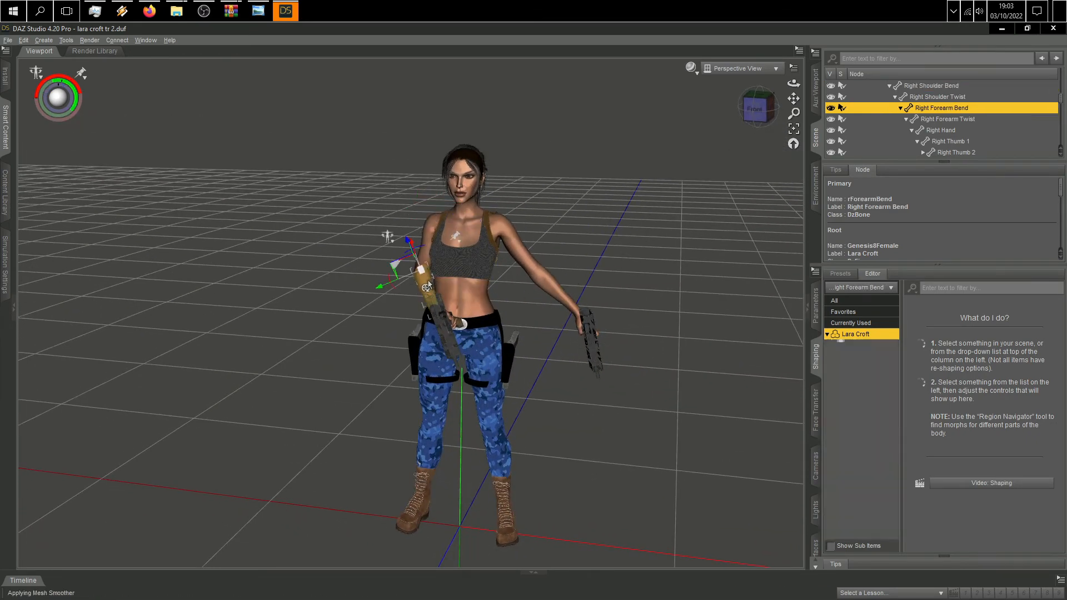
{"action": "left_click", "coordinate": [757, 108]}
{"action": "scroll", "coordinate": [591, 201], "scroll_direction": "up", "scroll_amount": 5}
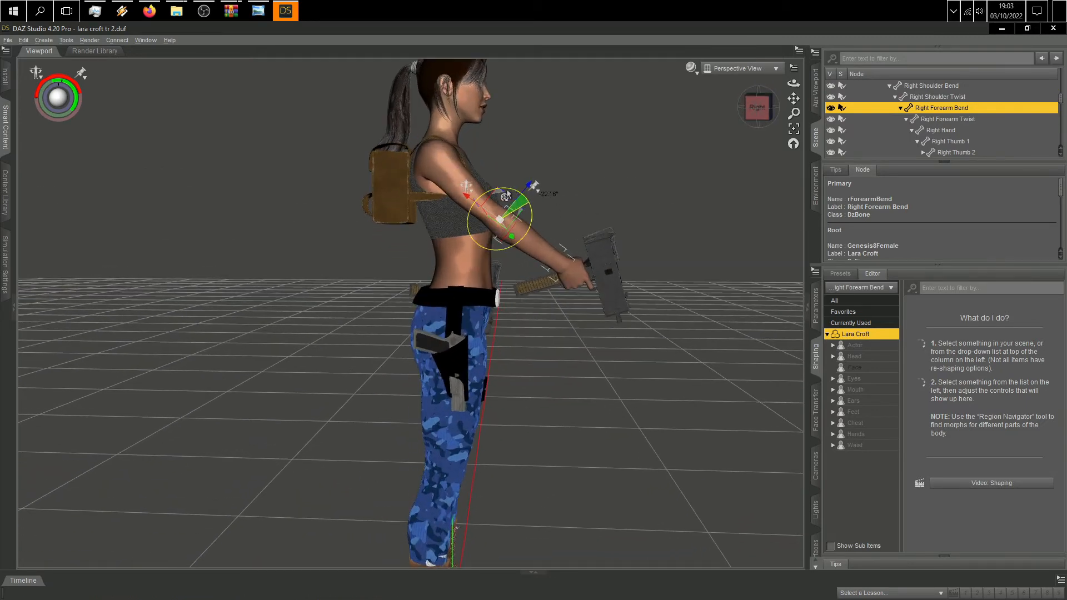
{"action": "left_click_drag", "start_coordinate": [476, 203], "coordinate": [500, 193]}
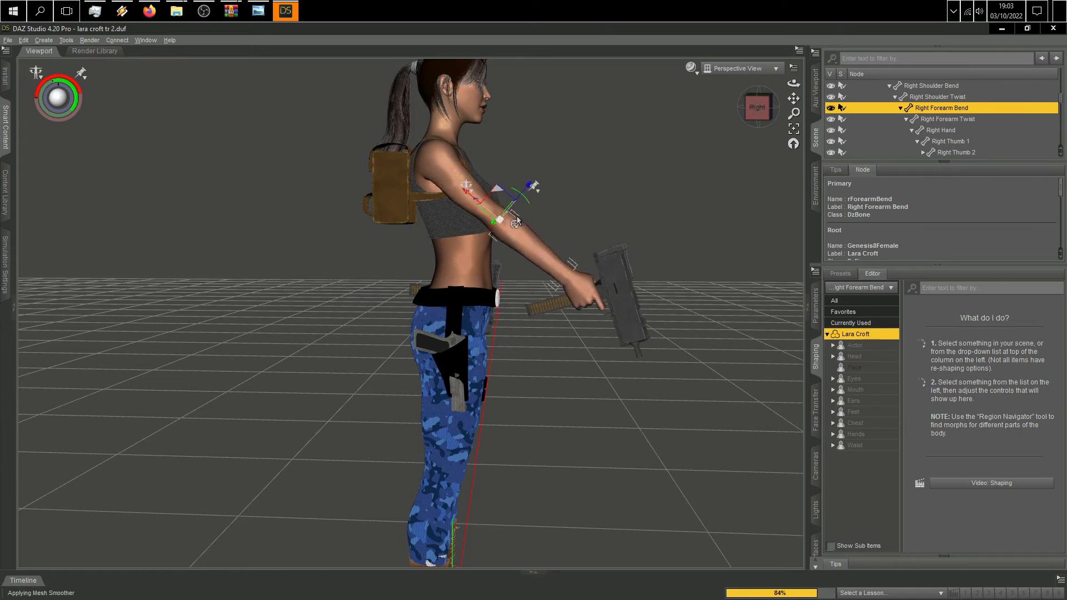
{"action": "left_click", "coordinate": [740, 121]}
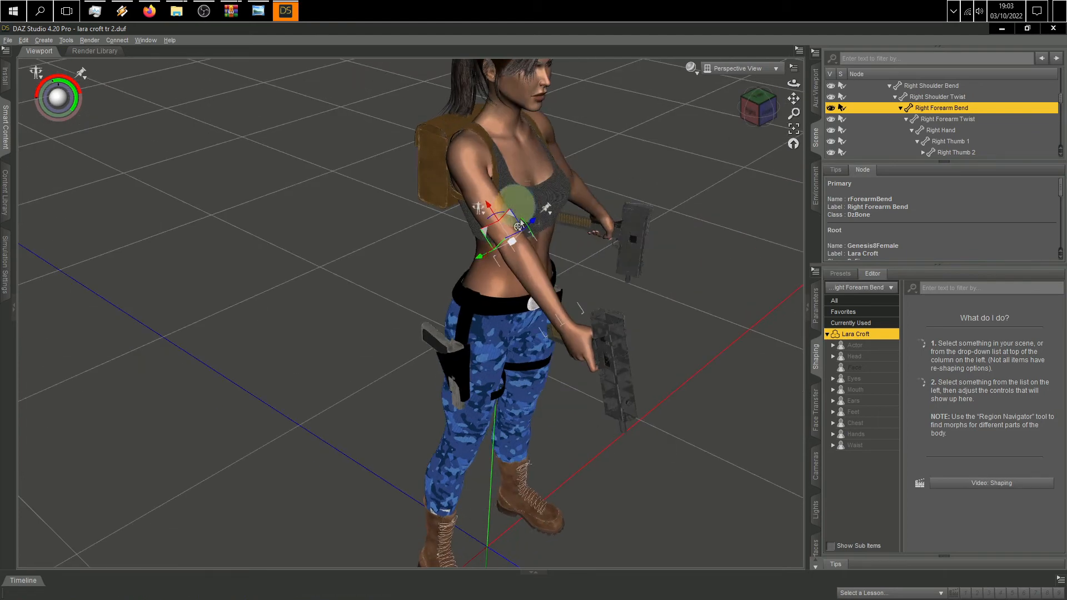
{"action": "left_click_drag", "start_coordinate": [487, 222], "coordinate": [479, 196]}
Step: Rotate the Right Collar to raise the arm further, and rotate the Right Hand so the Uzi's barrel aims forward
{"action": "left_click", "coordinate": [516, 126]}
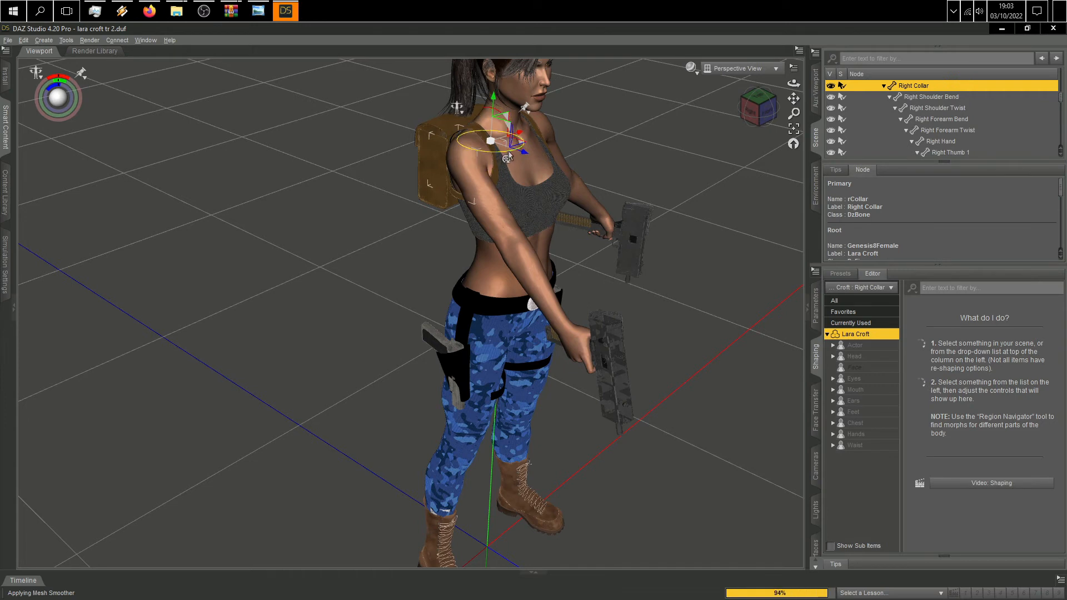
{"action": "left_click_drag", "start_coordinate": [507, 158], "coordinate": [470, 107]}
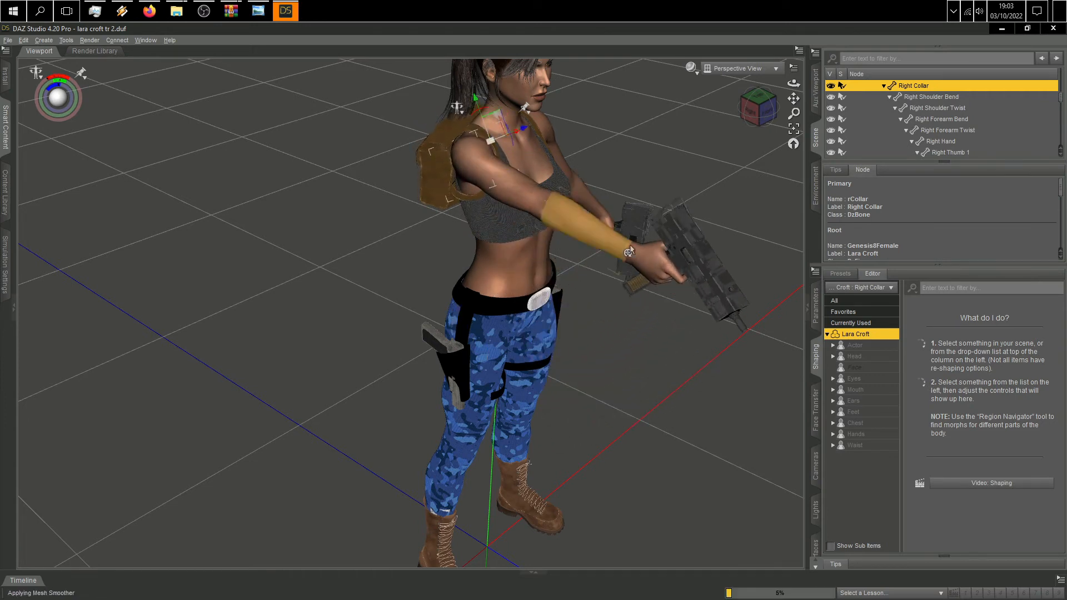
{"action": "left_click", "coordinate": [642, 253]}
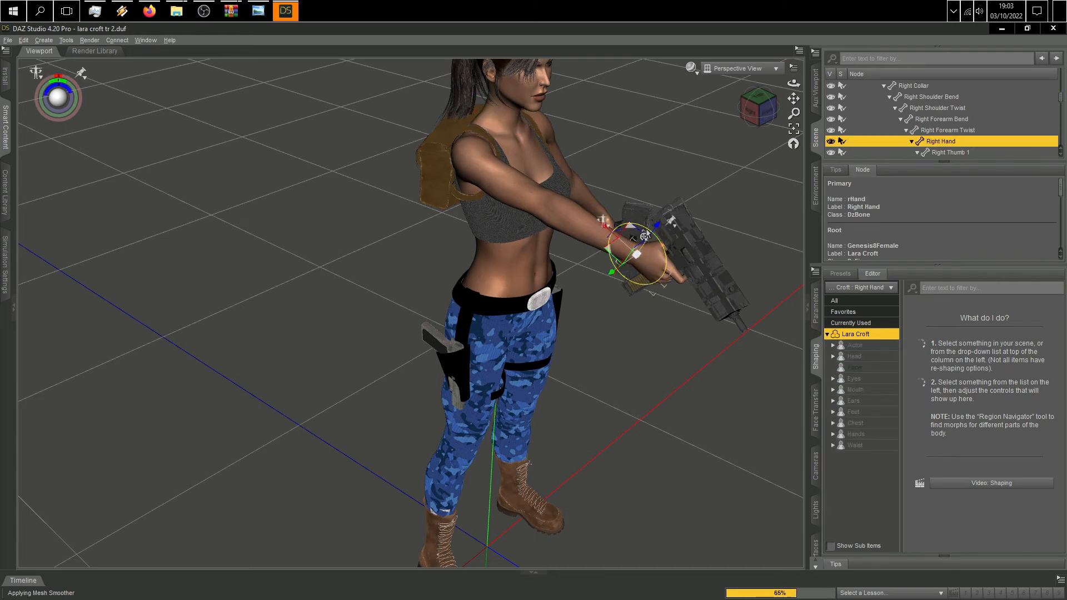
{"action": "left_click_drag", "start_coordinate": [642, 232], "coordinate": [632, 230]}
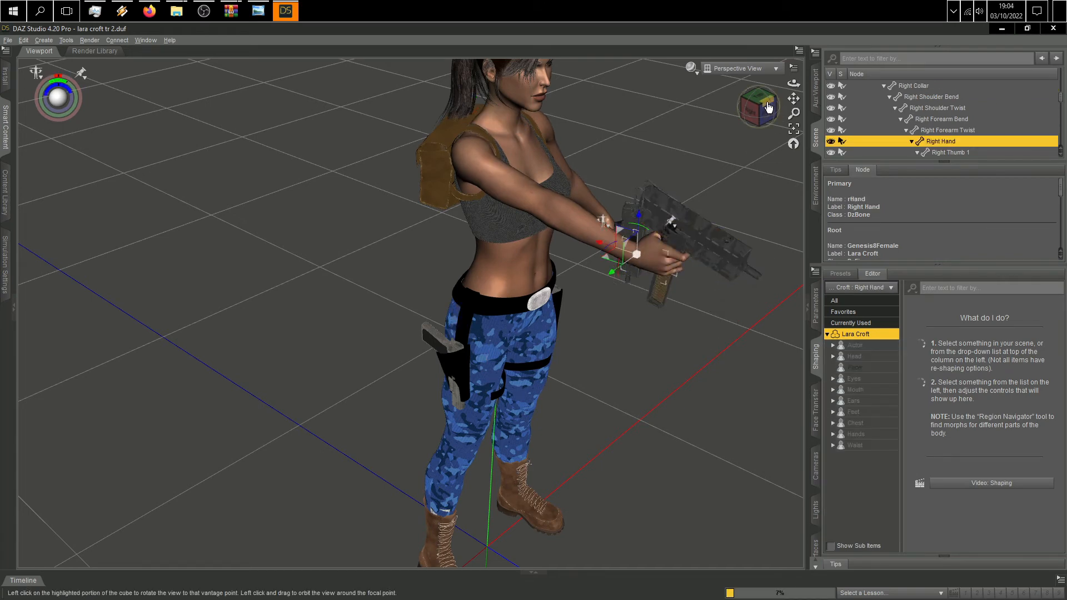
Step: Select Lara's Head with her face framed close up from the front
{"action": "left_click", "coordinate": [766, 111]}
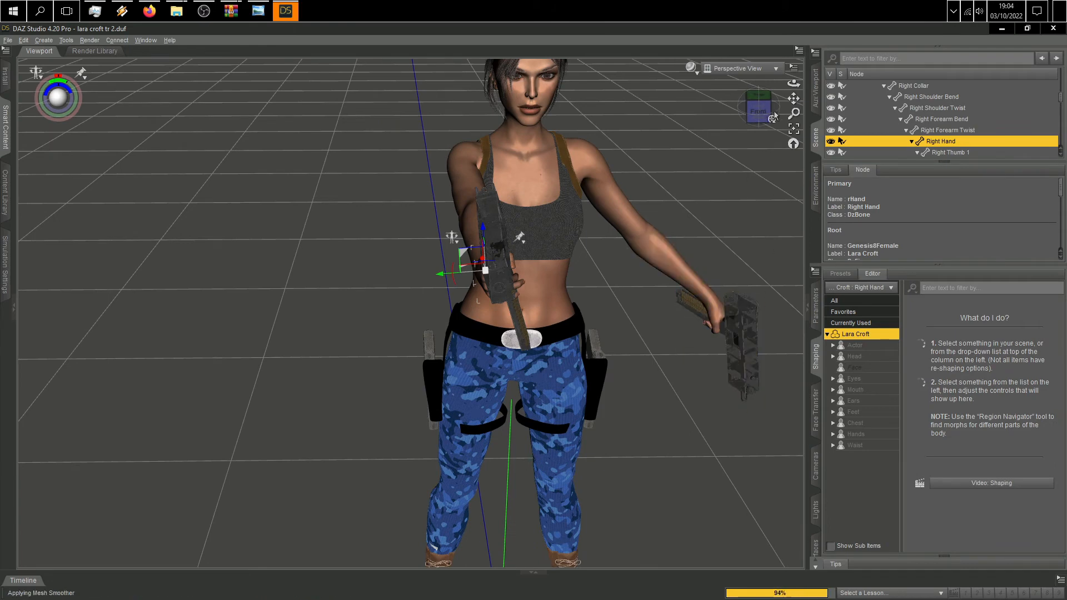
{"action": "scroll", "coordinate": [631, 151], "scroll_direction": "up", "scroll_amount": 5}
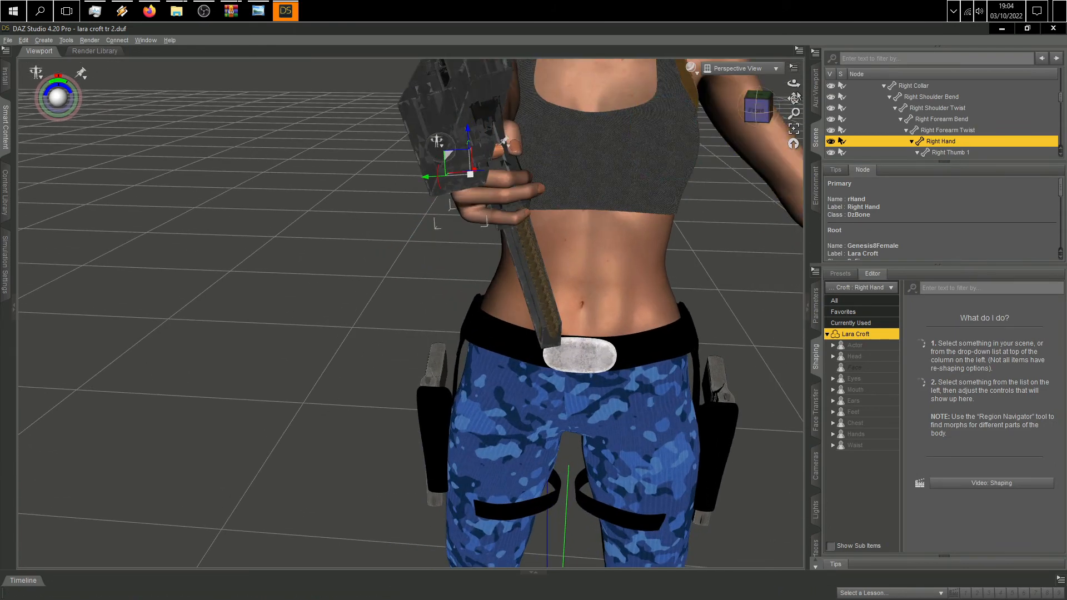
{"action": "left_click", "coordinate": [798, 96]}
{"action": "left_click_drag", "start_coordinate": [793, 98], "coordinate": [794, 100]}
{"action": "left_click", "coordinate": [448, 292]}
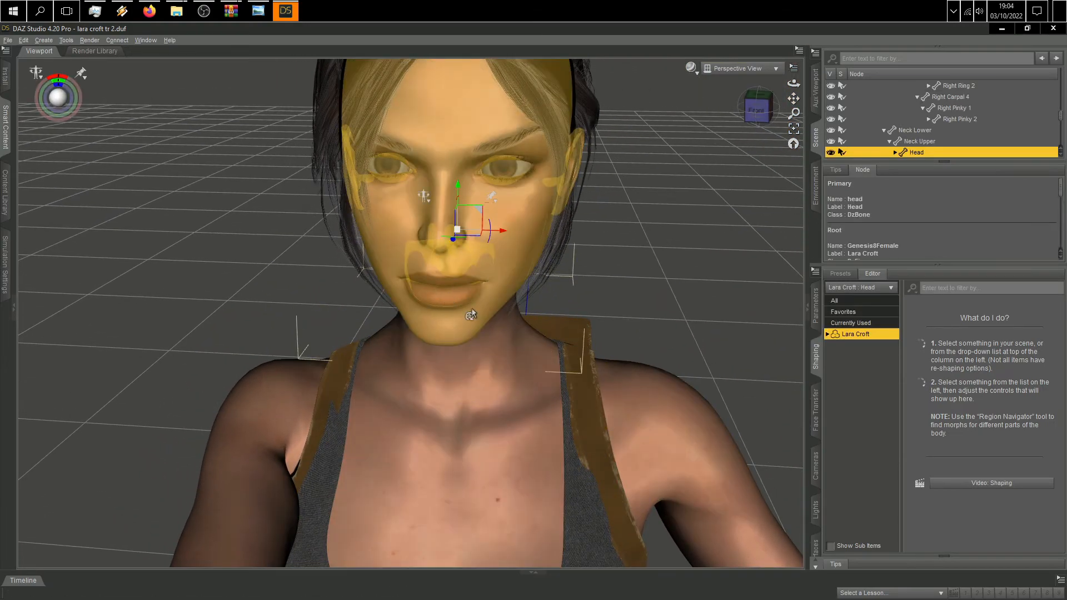
Step: Start merging a file and browse to the Poses folder of Genesis 3 Female within My Library's People folder
{"action": "left_click", "coordinate": [8, 40]}
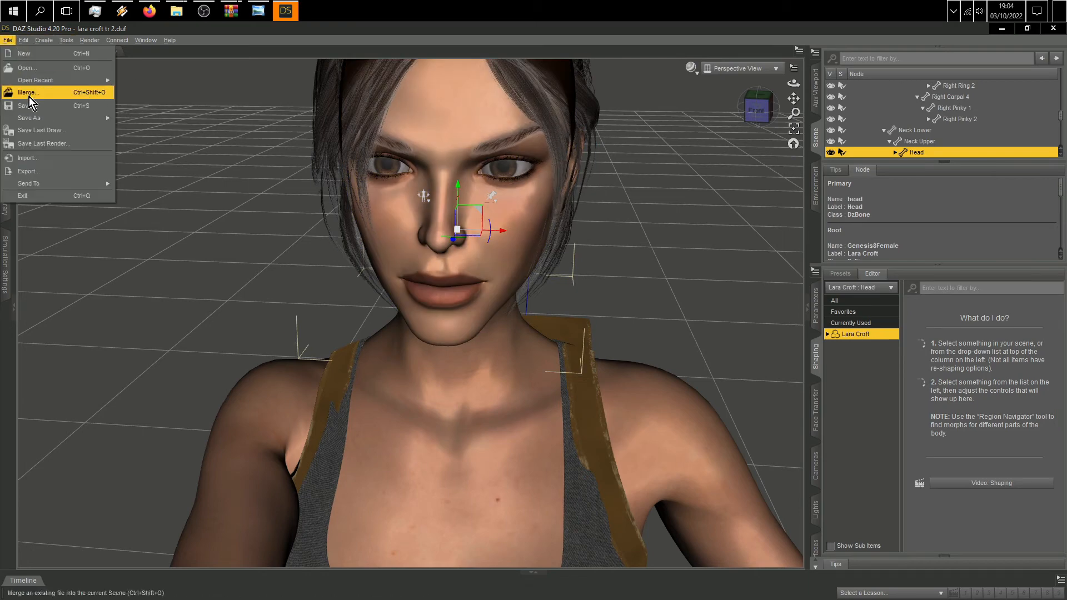
{"action": "left_click", "coordinate": [31, 94]}
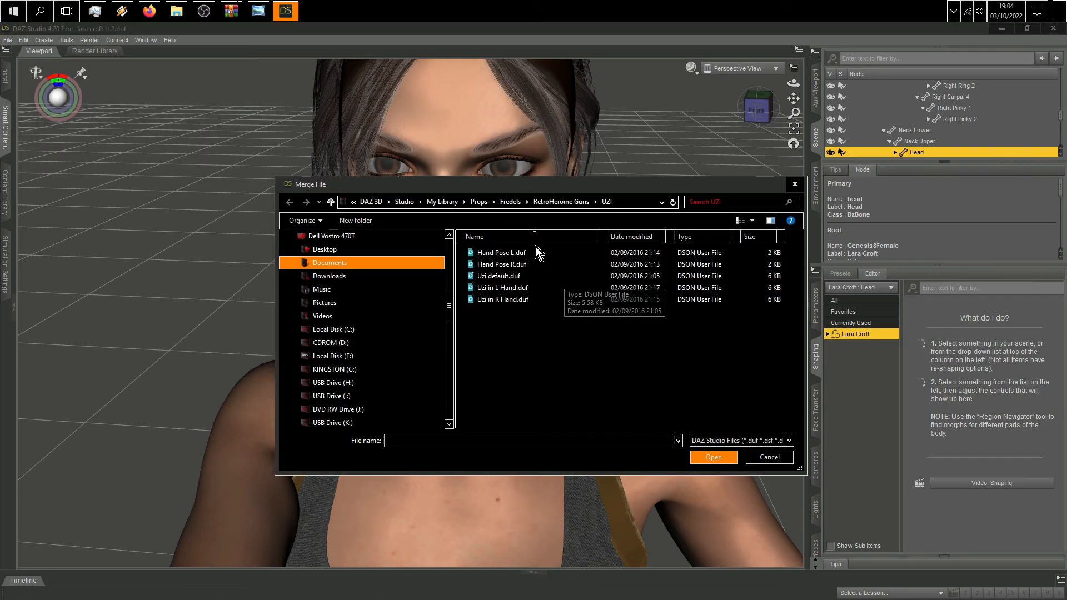
{"action": "left_click", "coordinate": [481, 202]}
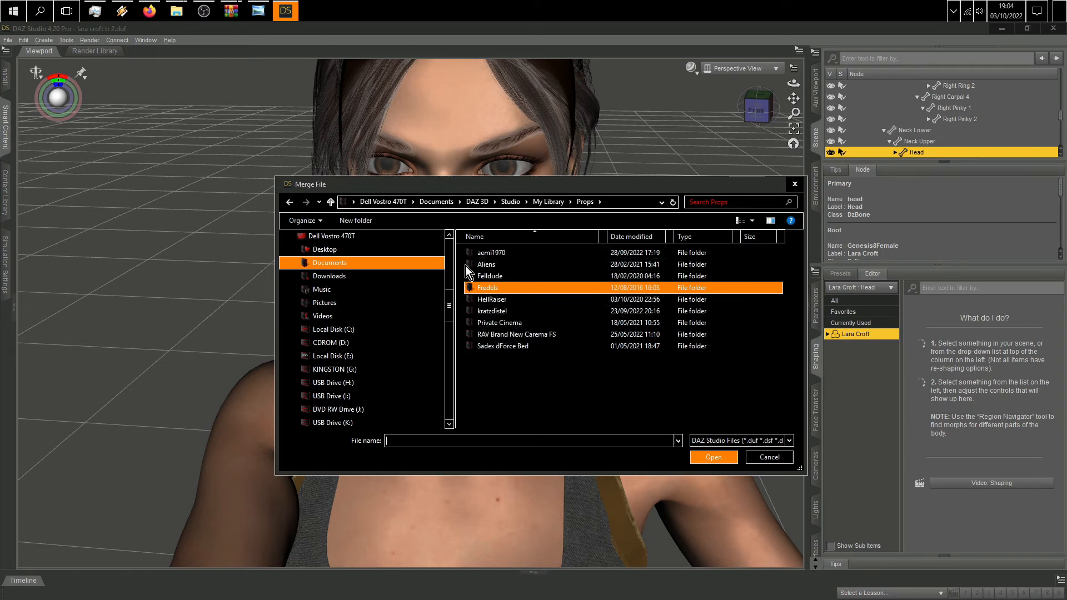
{"action": "left_click", "coordinate": [477, 202]}
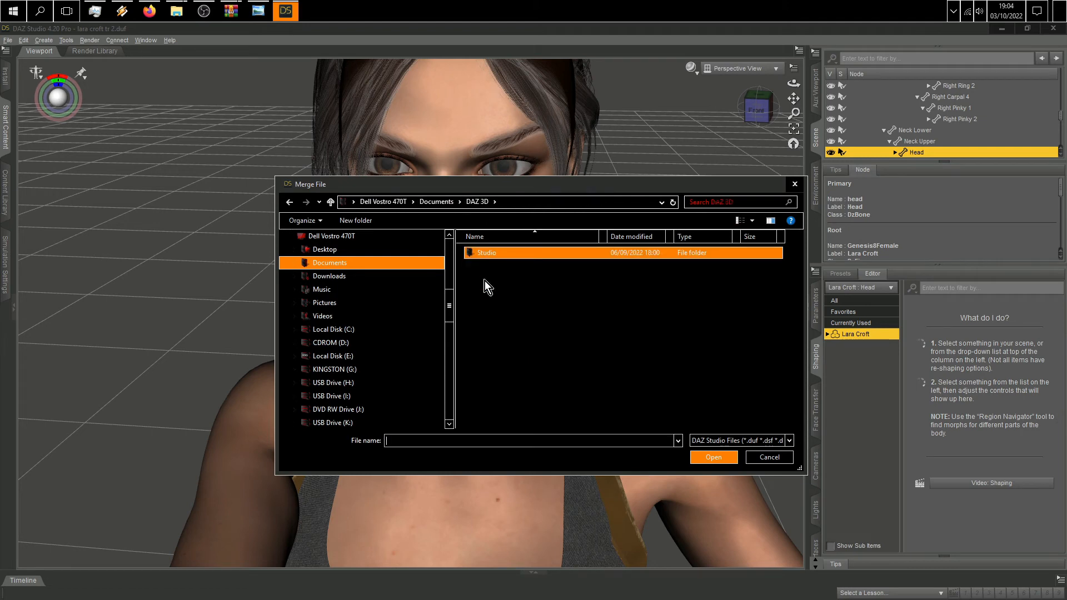
{"action": "double_click", "coordinate": [482, 254]}
{"action": "double_click", "coordinate": [492, 266]}
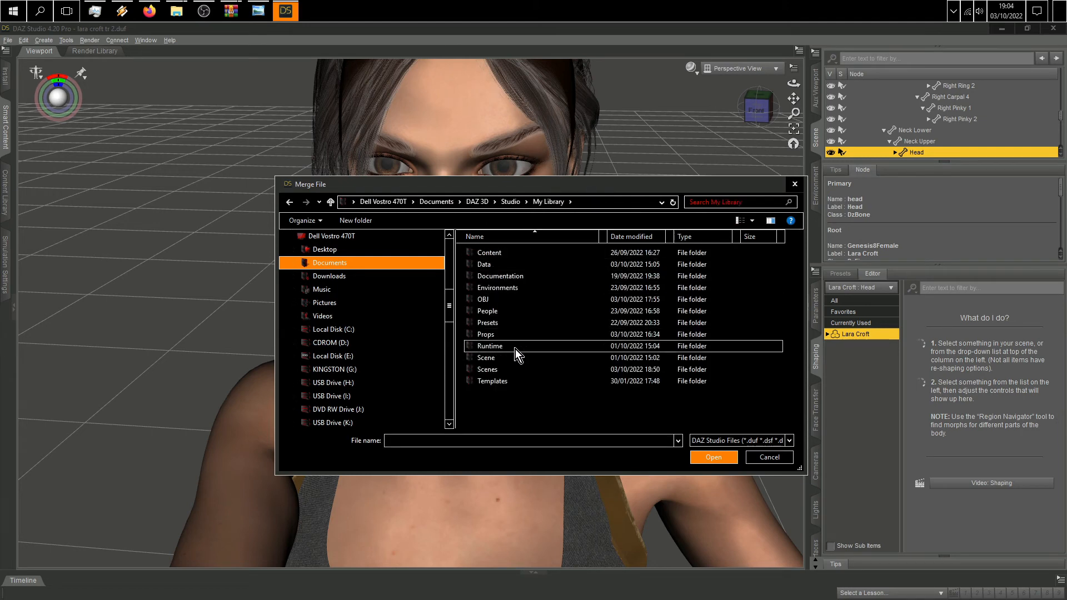
{"action": "double_click", "coordinate": [499, 312]}
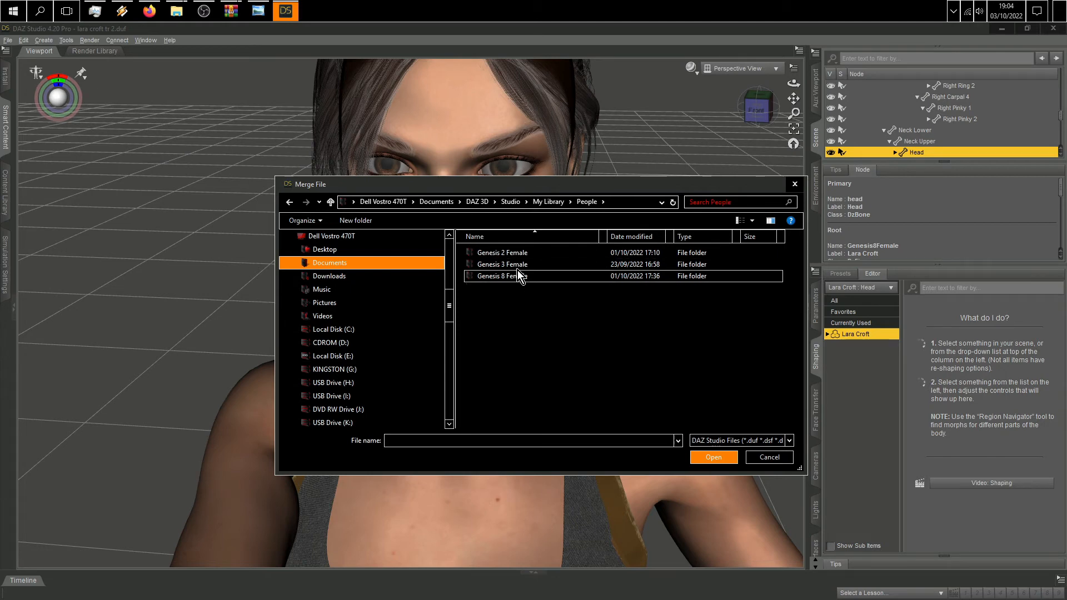
{"action": "double_click", "coordinate": [516, 266]}
{"action": "double_click", "coordinate": [507, 312]}
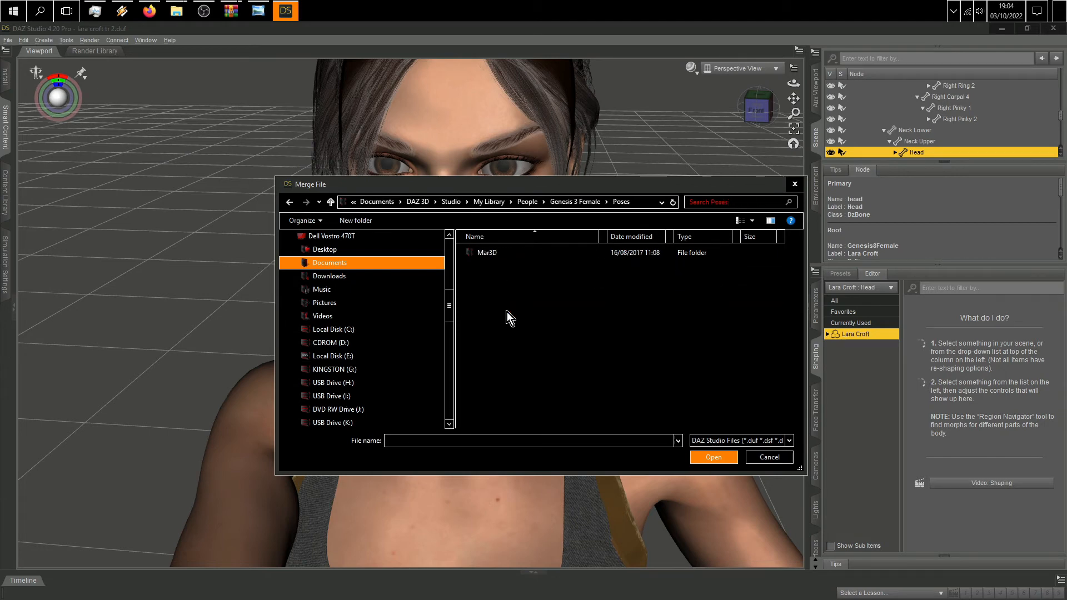
Step: Merge the facial expression 02-Happy.duf from Mar3D's Expressions free folder onto the figure
{"action": "double_click", "coordinate": [498, 255]}
{"action": "left_click", "coordinate": [508, 252]}
{"action": "double_click", "coordinate": [508, 252]}
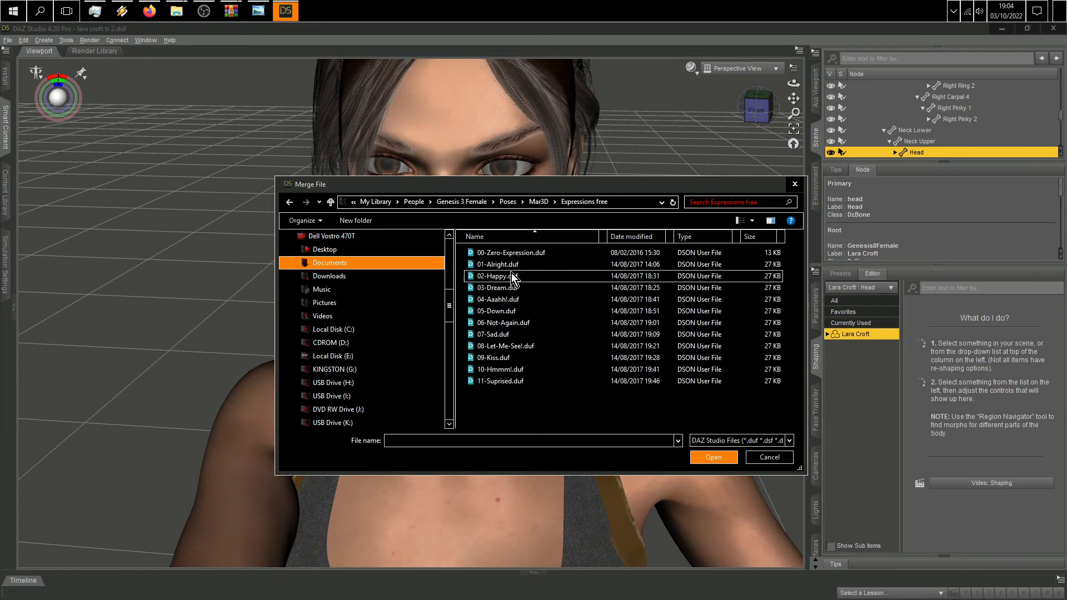
{"action": "left_click", "coordinate": [515, 279]}
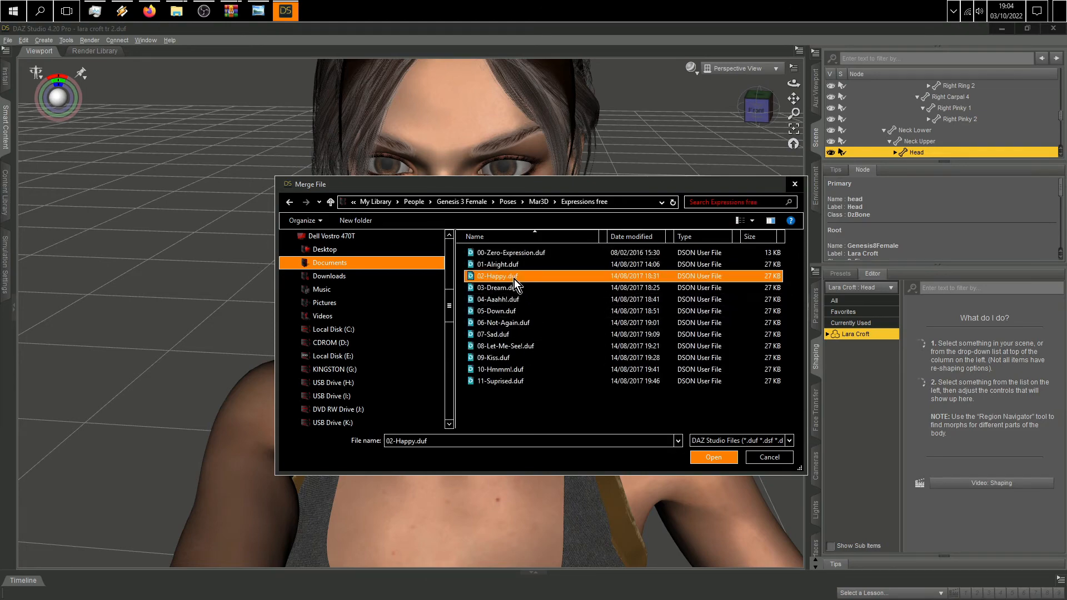
{"action": "left_click", "coordinate": [714, 457]}
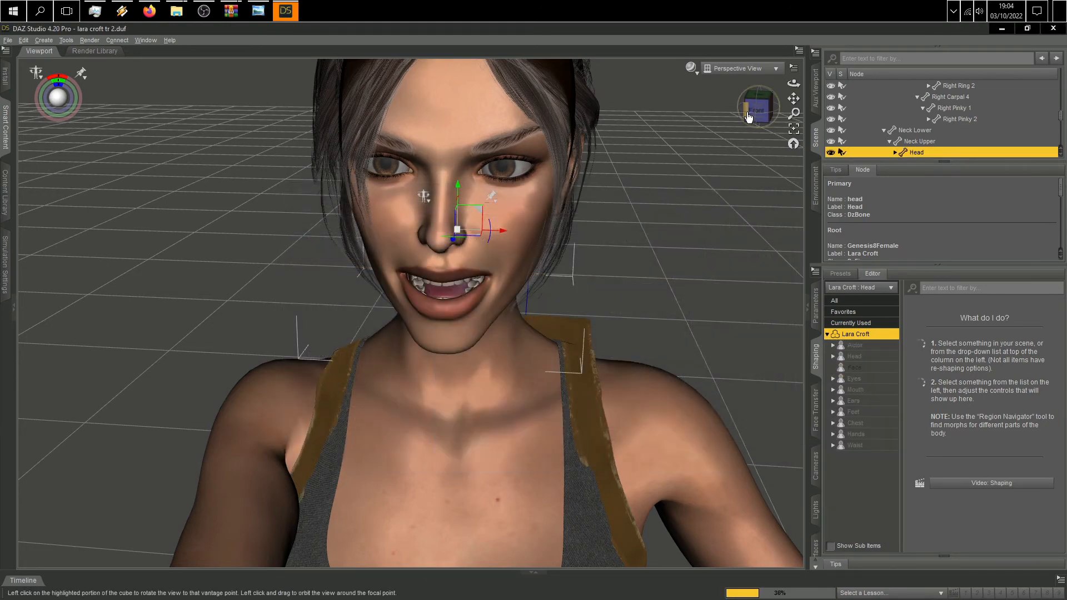
{"action": "left_click", "coordinate": [748, 117]}
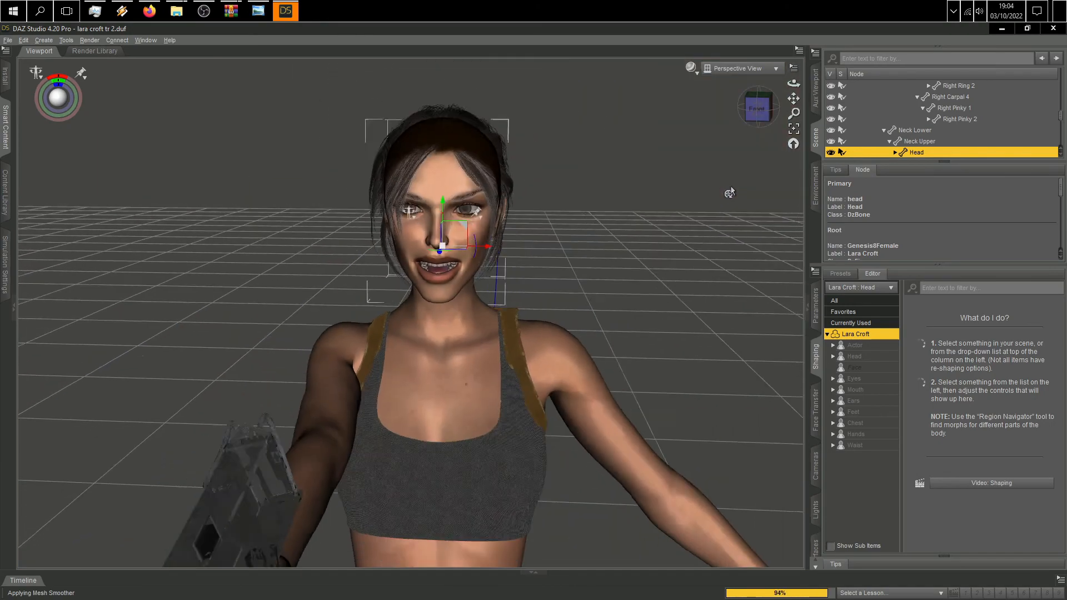
{"action": "scroll", "coordinate": [615, 369], "scroll_direction": "down", "scroll_amount": 10}
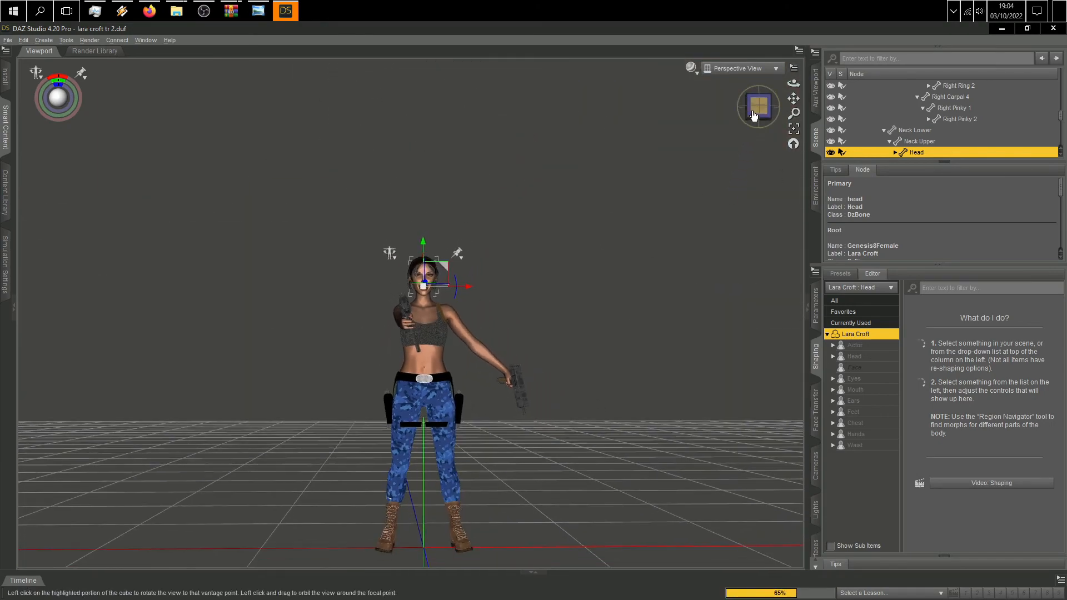
{"action": "mouse_move", "coordinate": [756, 112]}
{"action": "left_mouse_down"}
{"action": "mouse_move", "coordinate": [742, 121]}
{"action": "mouse_move", "coordinate": [750, 119]}
{"action": "left_mouse_up"}
{"action": "scroll", "coordinate": [611, 254], "scroll_direction": "up", "scroll_amount": 8}
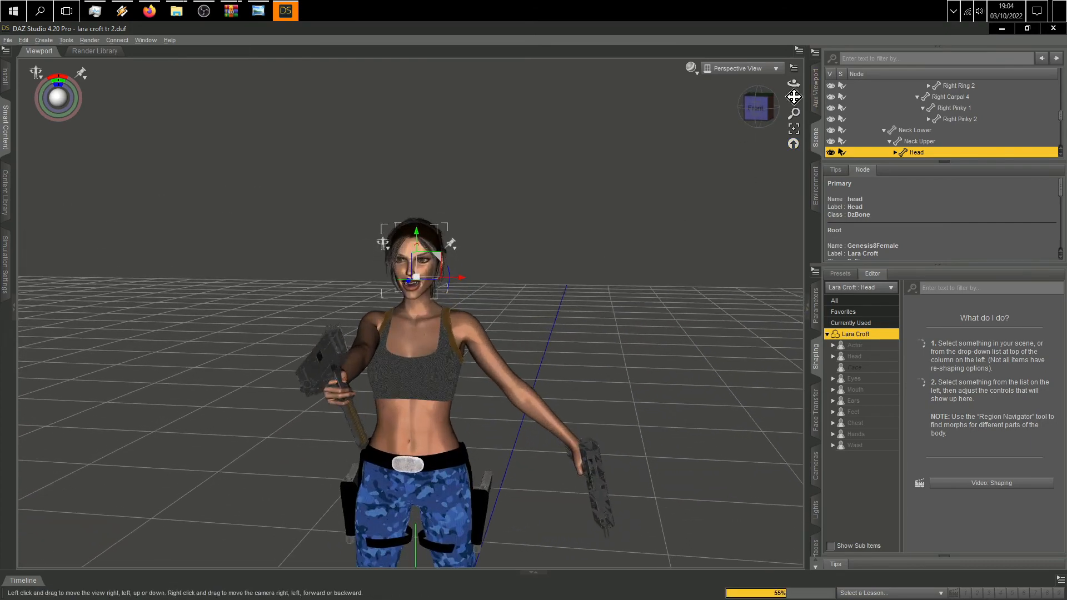
Step: Save the scene over the existing lara croft tr 2.duf file in the Scenes folder, replacing it
{"action": "left_click_drag", "start_coordinate": [794, 97], "coordinate": [782, 55]}
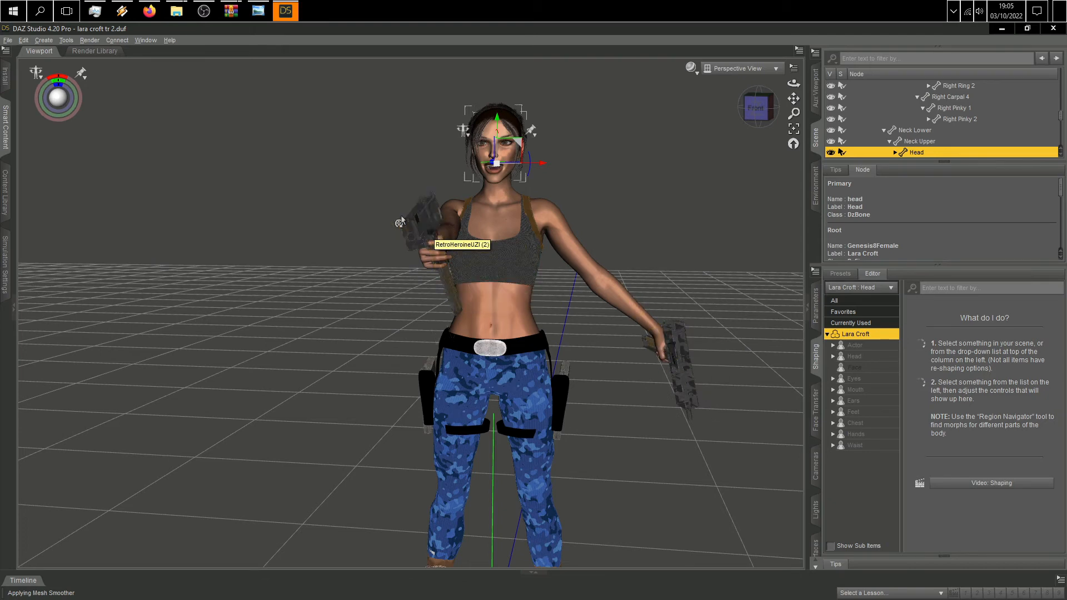
{"action": "left_click", "coordinate": [769, 108]}
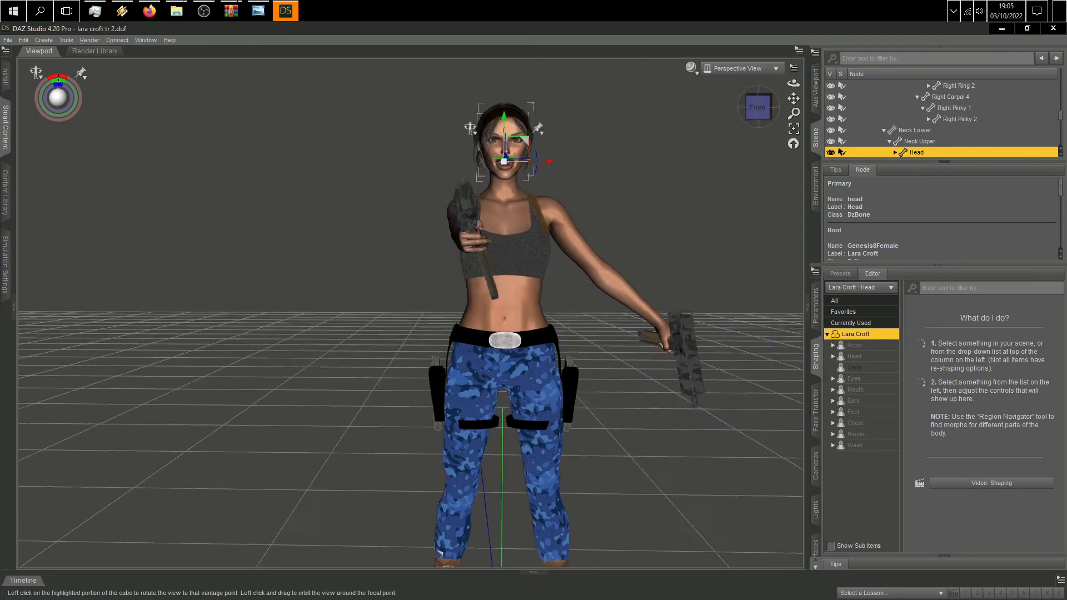
{"action": "left_click_drag", "start_coordinate": [769, 107], "coordinate": [646, 204]}
{"action": "scroll", "coordinate": [646, 204], "scroll_direction": "down", "scroll_amount": 4}
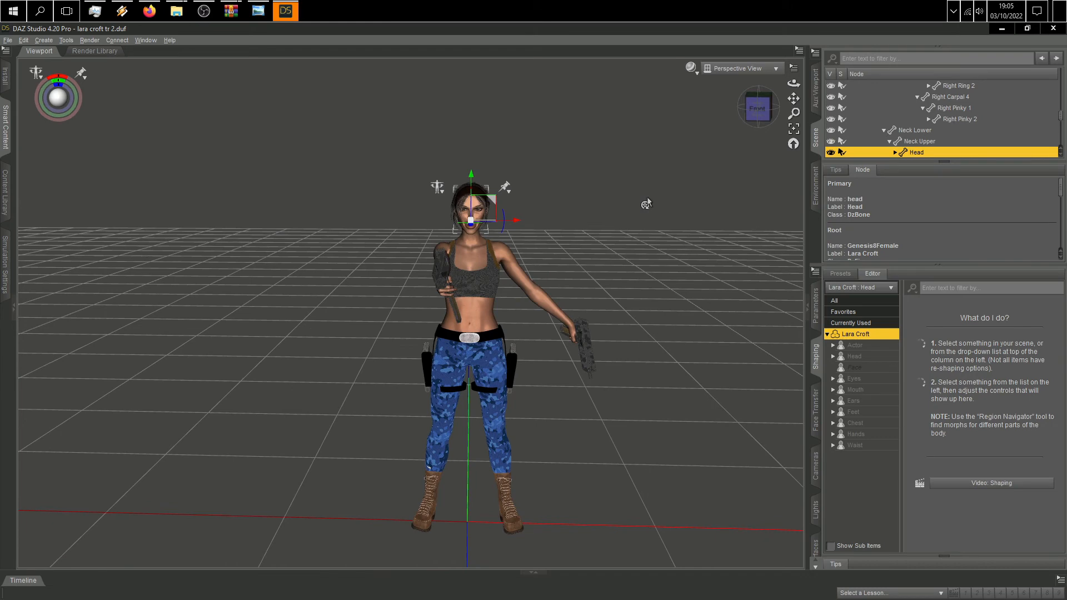
{"action": "left_click", "coordinate": [8, 40]}
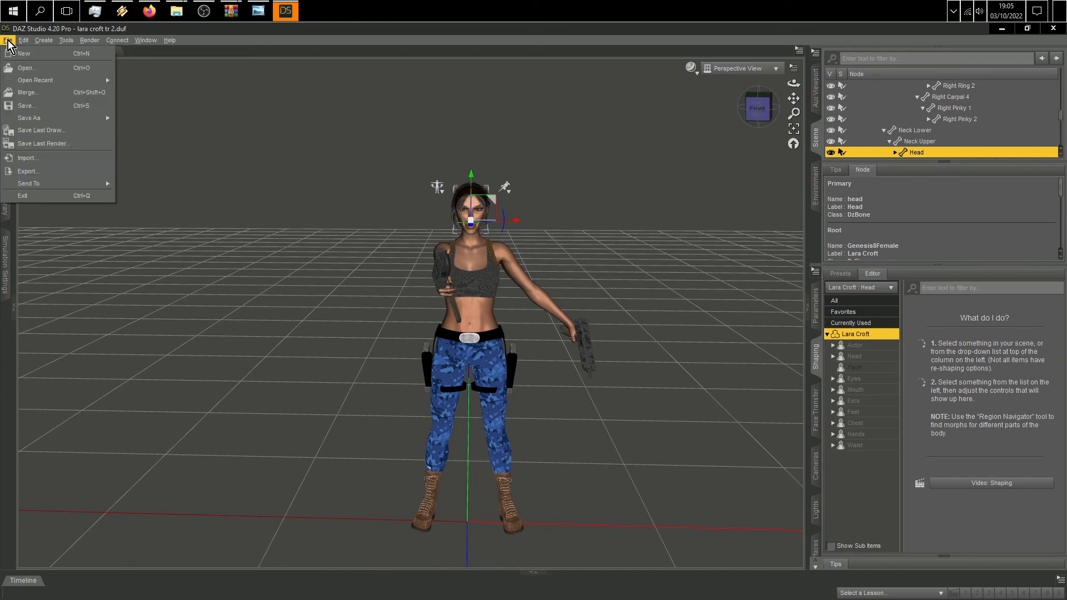
{"action": "mouse_move", "coordinate": [48, 110]}
{"action": "left_click", "coordinate": [100, 110]}
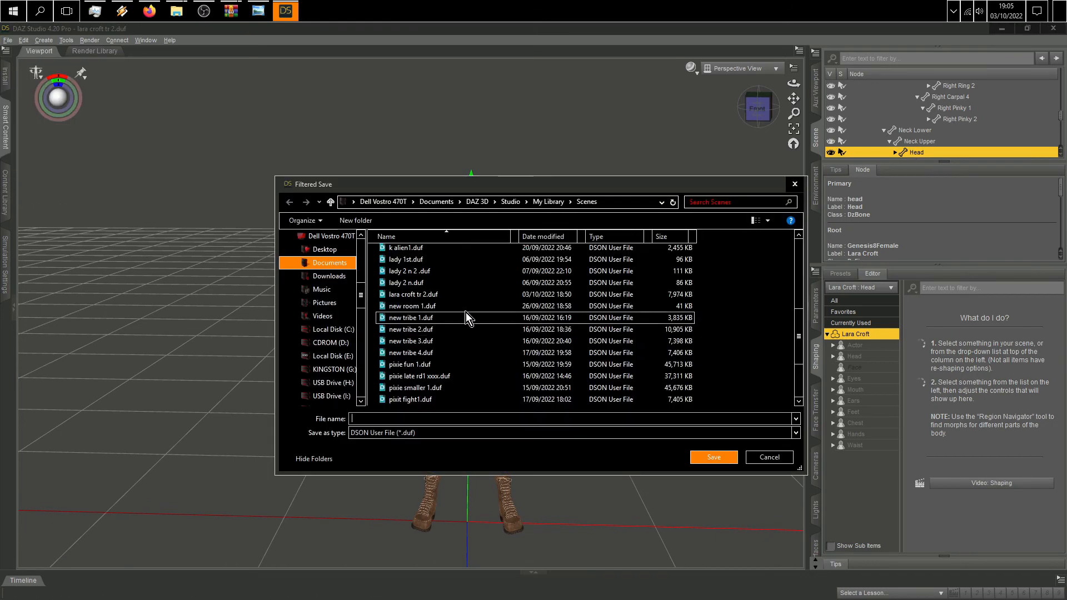
{"action": "left_click", "coordinate": [426, 298]}
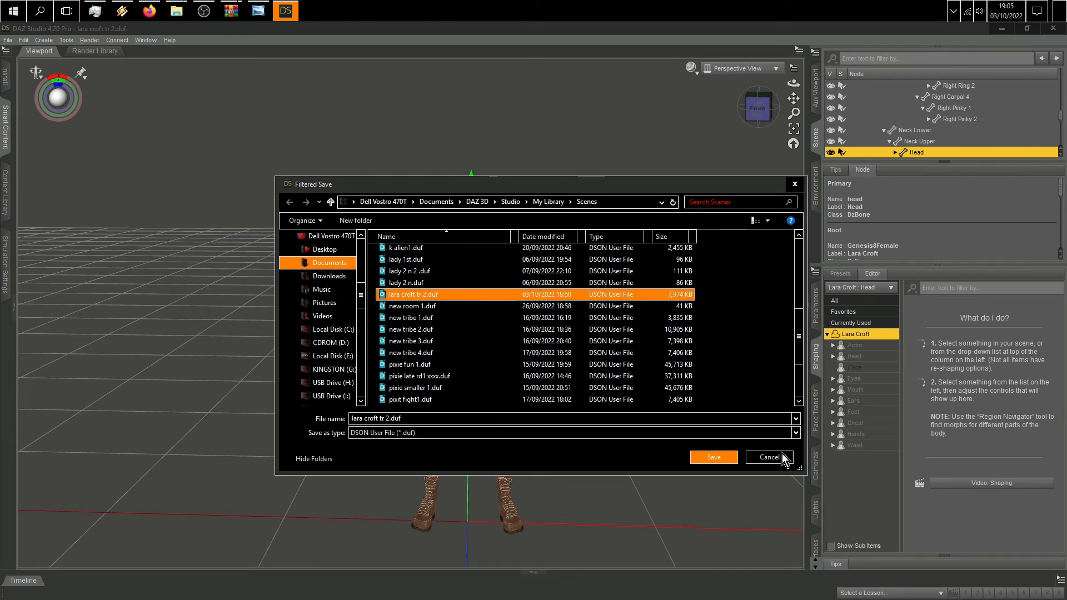
{"action": "left_click", "coordinate": [714, 458]}
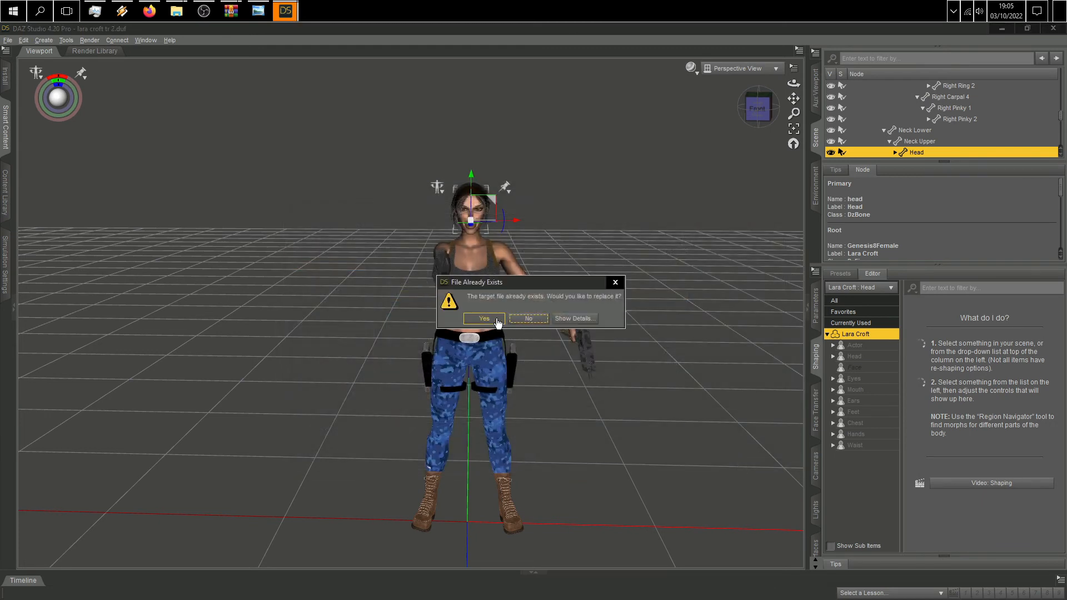
{"action": "left_click", "coordinate": [484, 318]}
{"action": "left_click", "coordinate": [520, 355]}
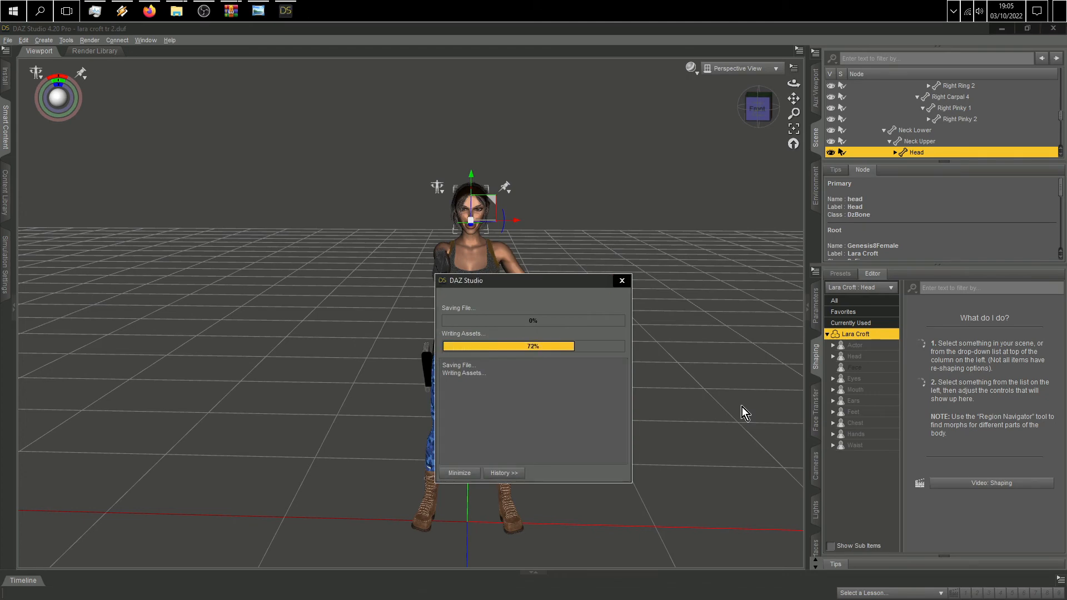
Step: Merge the lara experience 1.duf from My Library's Scenes folder into the current scene
{"action": "left_click_drag", "start_coordinate": [753, 108], "coordinate": [757, 115]}
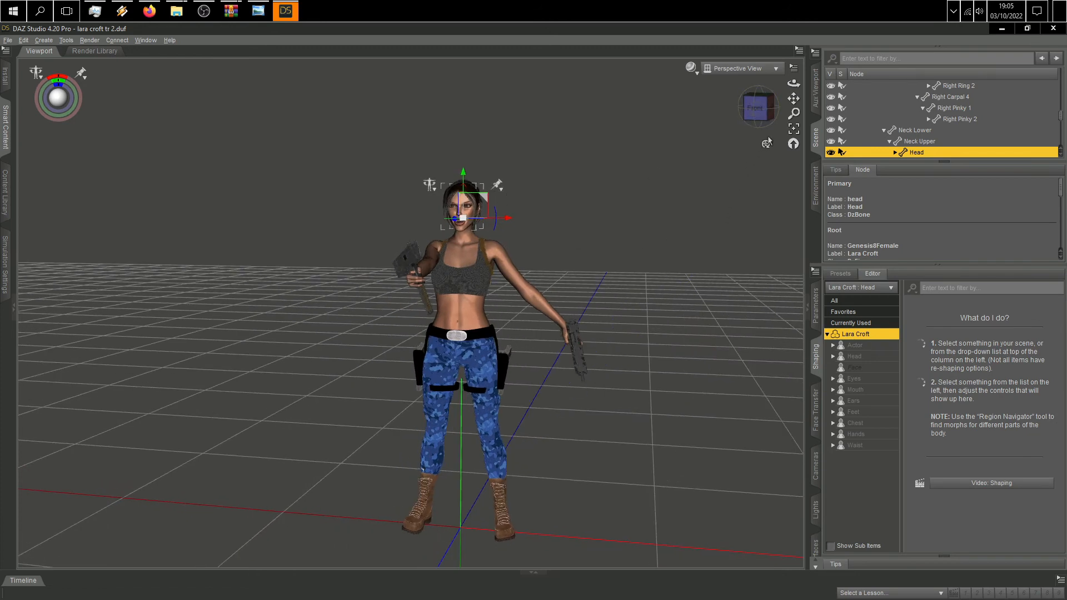
{"action": "left_click", "coordinate": [8, 40]}
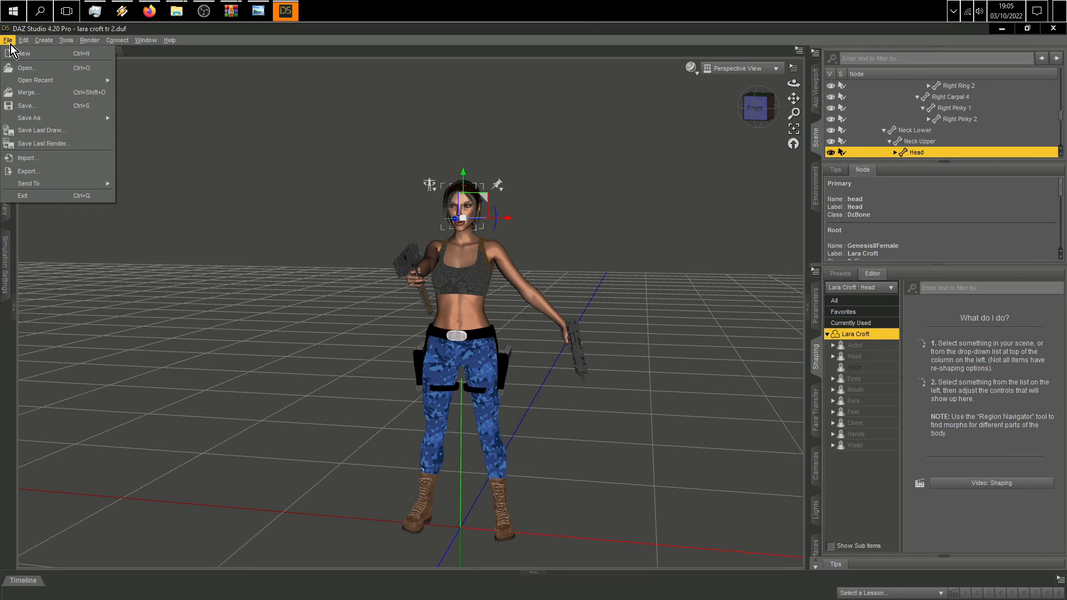
{"action": "left_click", "coordinate": [7, 41]}
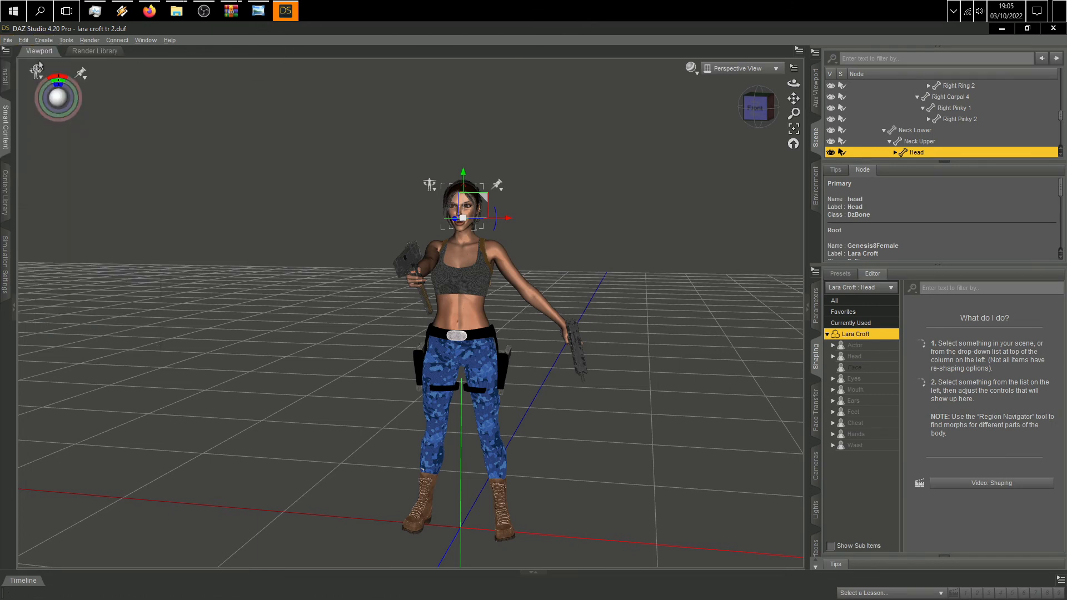
{"action": "left_click", "coordinate": [7, 42]}
{"action": "left_click", "coordinate": [46, 91]}
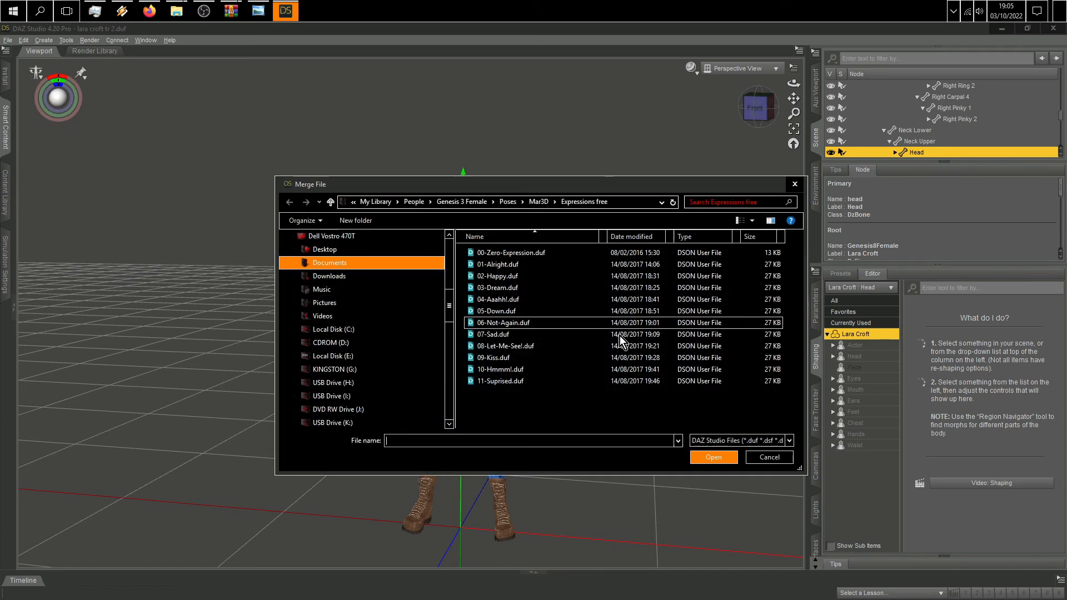
{"action": "left_click", "coordinate": [469, 205]}
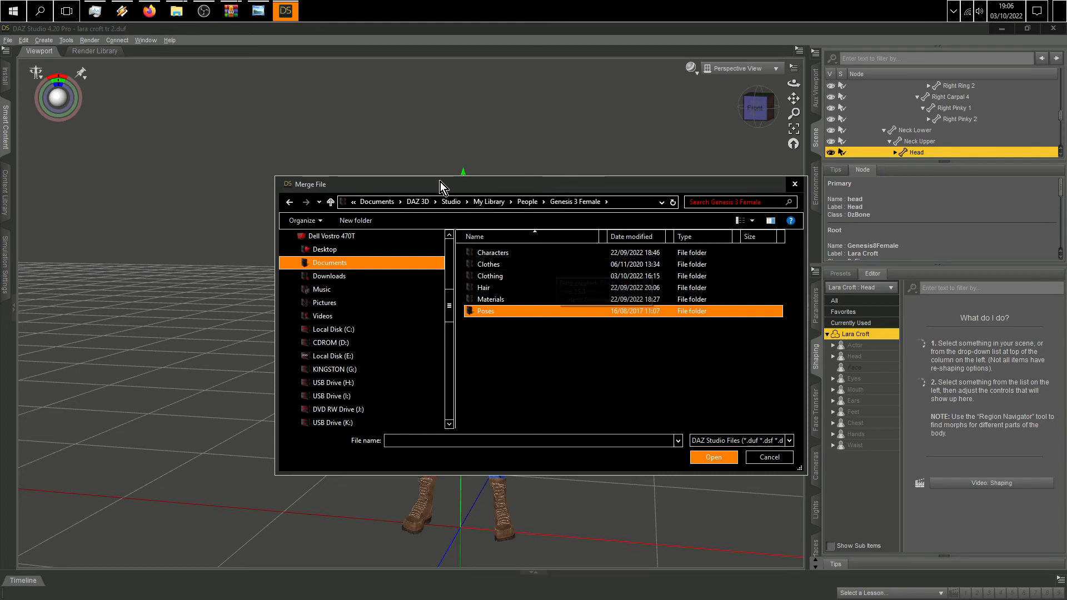
{"action": "left_click", "coordinate": [489, 201]}
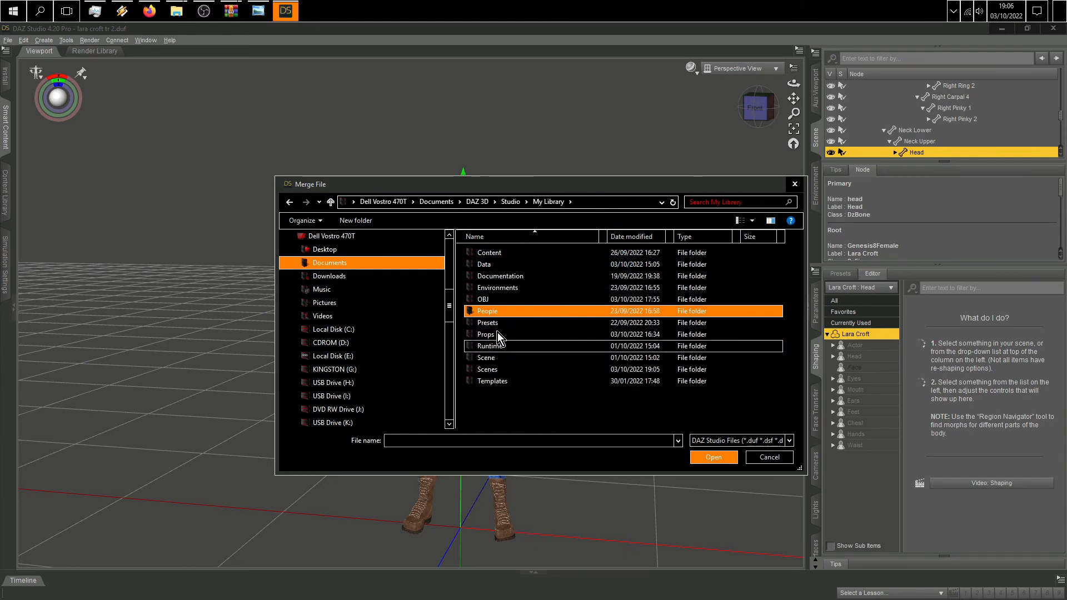
{"action": "double_click", "coordinate": [497, 368]}
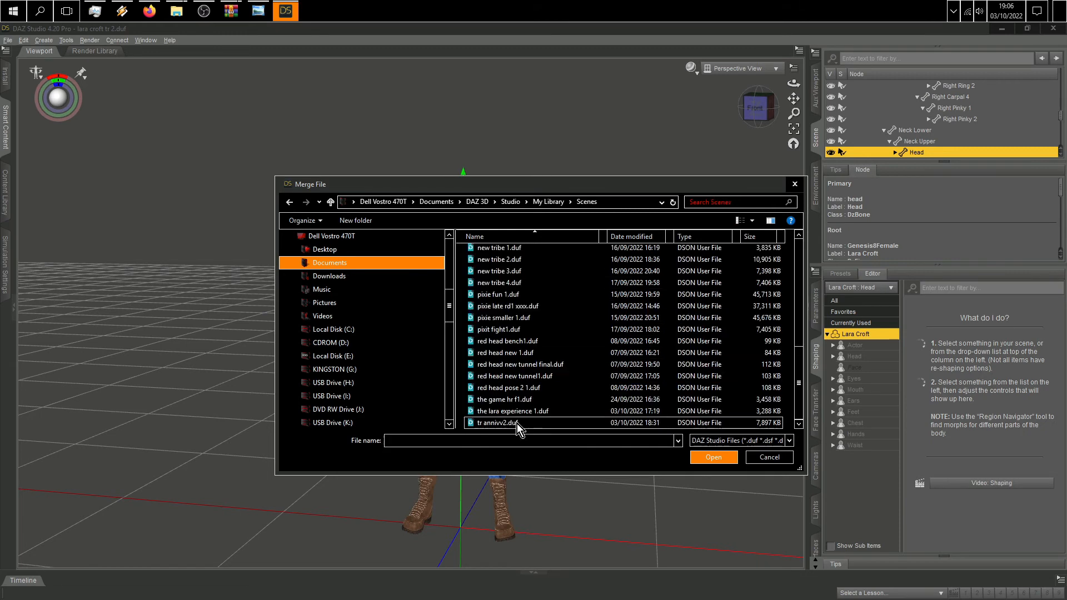
{"action": "left_click", "coordinate": [535, 411]}
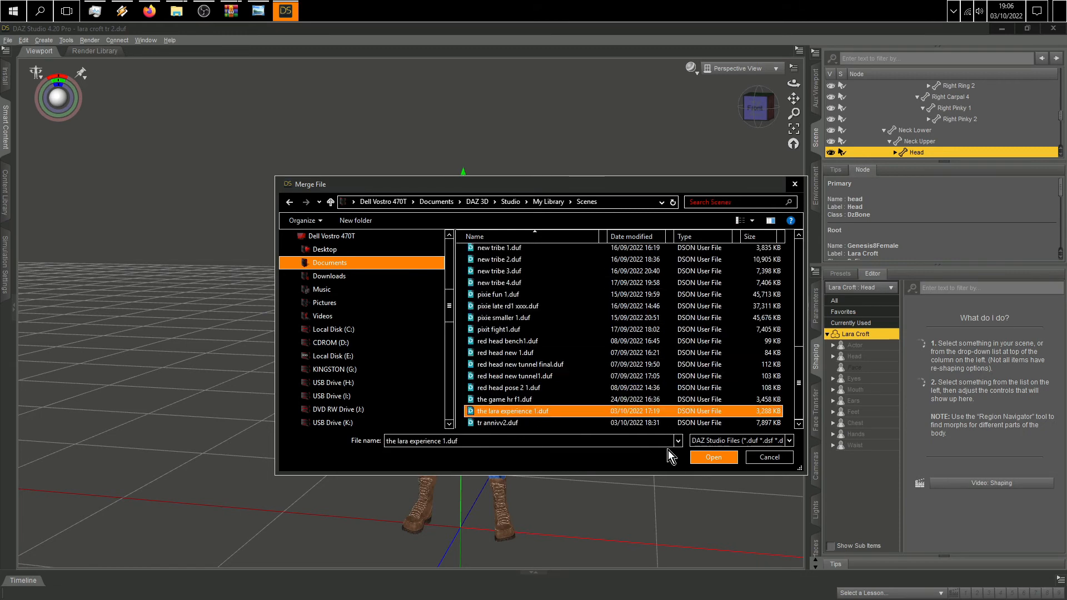
{"action": "left_click", "coordinate": [722, 460]}
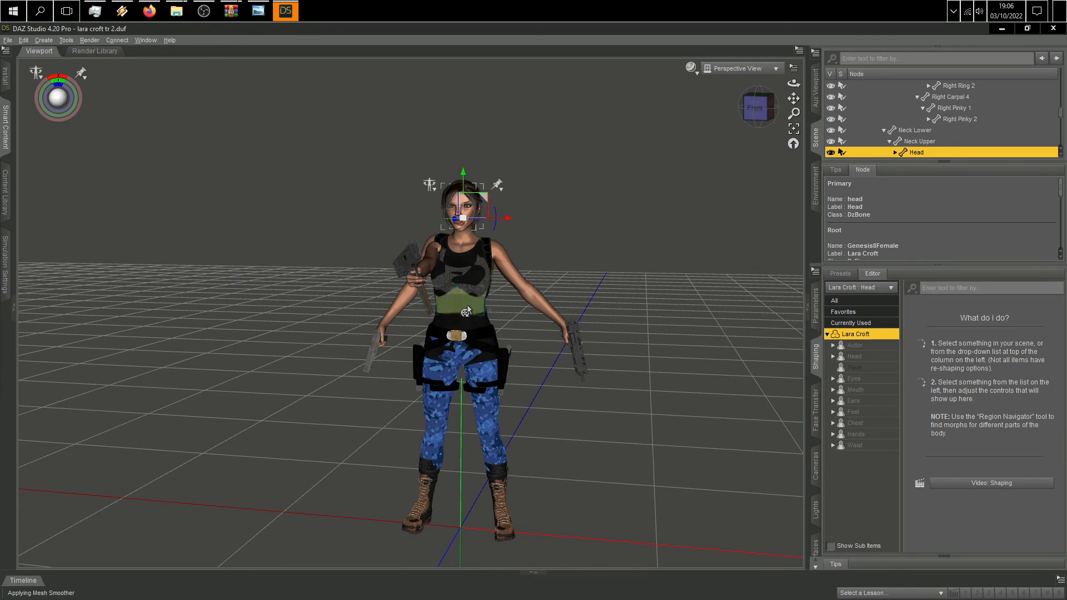
Step: Move the merged Lara Croft (2) figure along the X axis so it stands clear beside the first figure
{"action": "left_click_drag", "start_coordinate": [506, 217], "coordinate": [744, 222]}
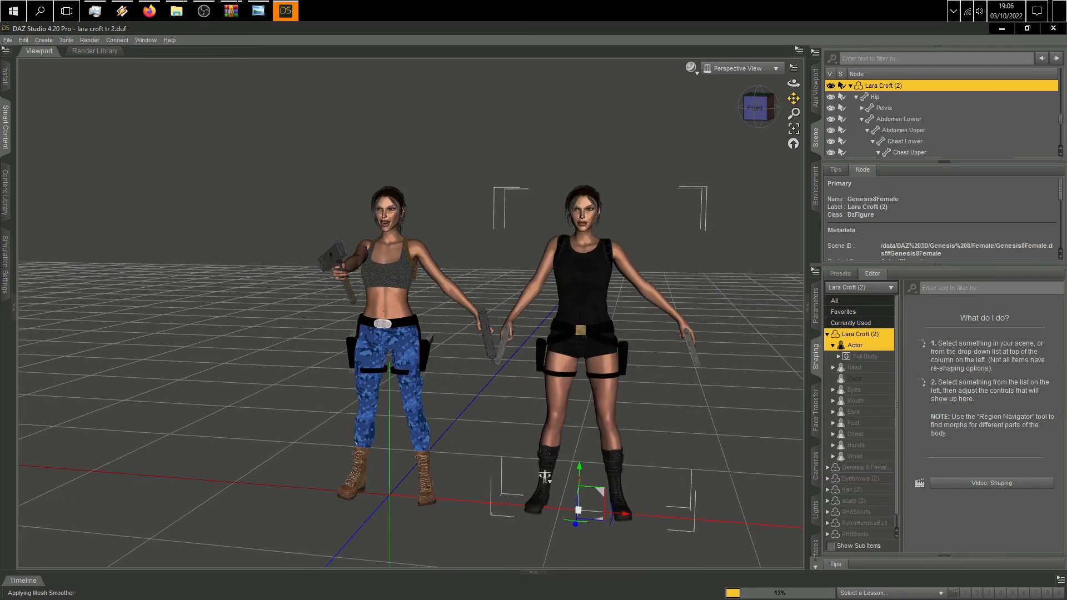
{"action": "scroll", "coordinate": [764, 110], "scroll_direction": "up", "scroll_amount": 3}
{"action": "mouse_move", "coordinate": [793, 99]}
{"action": "left_mouse_down"}
{"action": "mouse_move", "coordinate": [807, 113]}
{"action": "mouse_move", "coordinate": [786, 111]}
{"action": "left_mouse_up"}
{"action": "scroll", "coordinate": [529, 259], "scroll_direction": "down", "scroll_amount": 4}
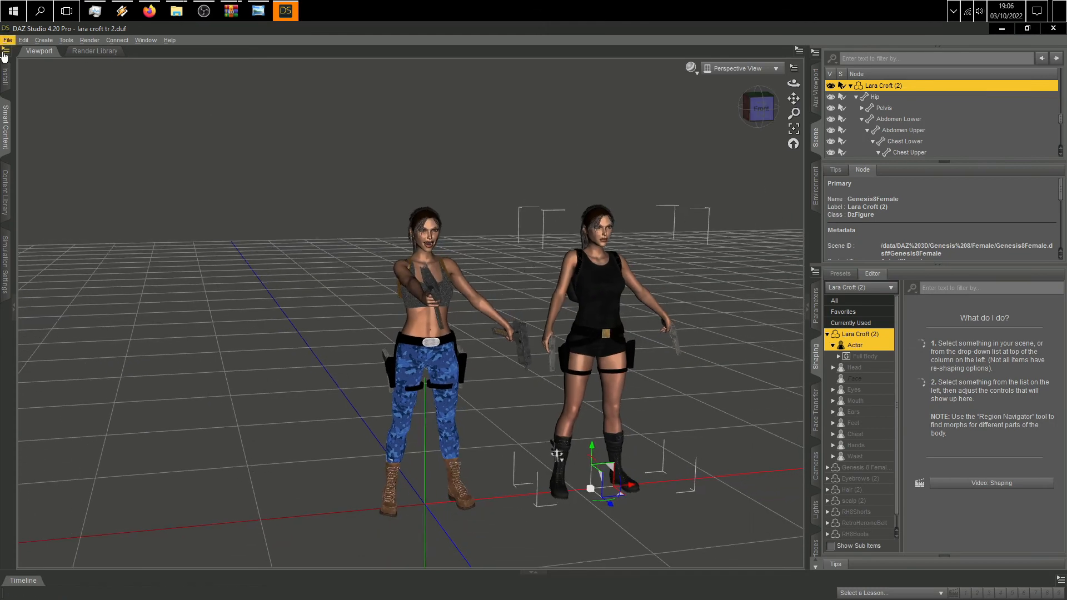
Step: Merge tr annivv2.duf from the Scenes folder into the scene
{"action": "left_click", "coordinate": [8, 40]}
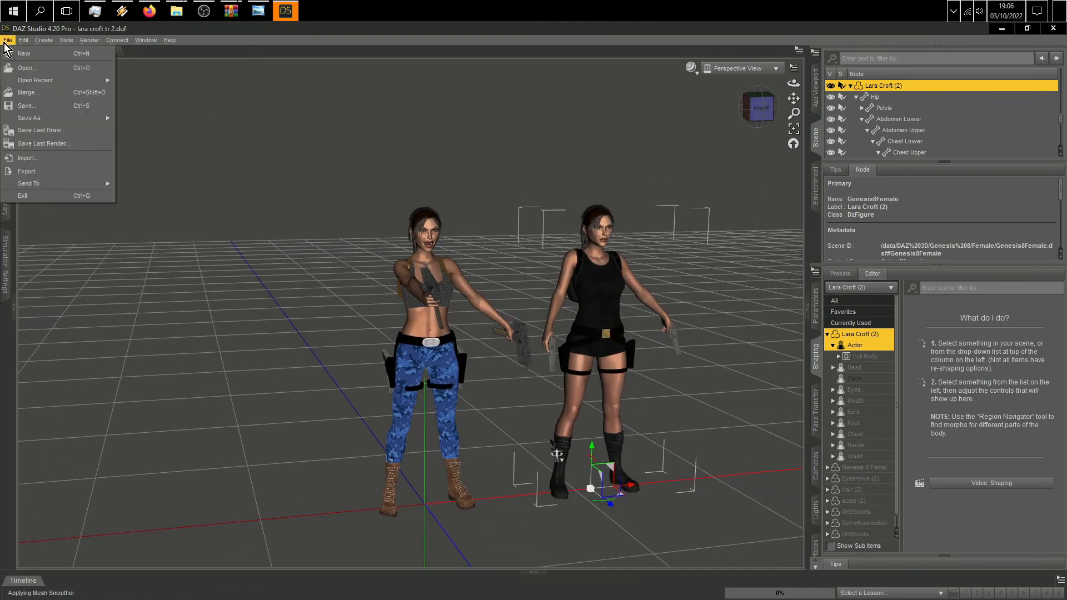
{"action": "left_click", "coordinate": [30, 88]}
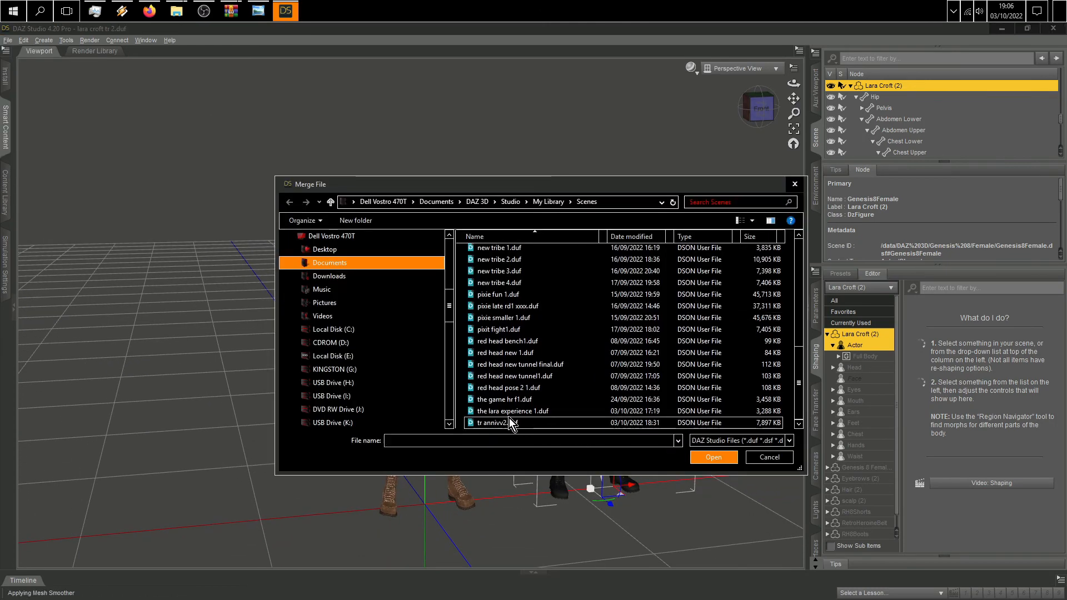
{"action": "left_click", "coordinate": [521, 427]}
{"action": "left_click", "coordinate": [713, 457]}
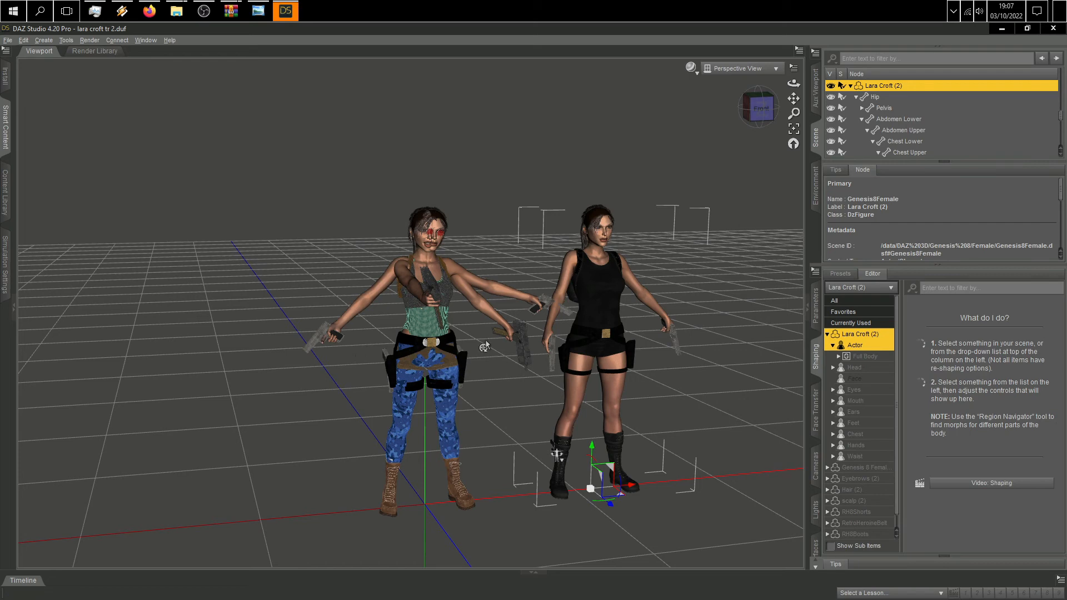
Step: Move the Lara Croft (3) figure along the X axis to the opposite side of the original figure from Lara Croft (2)
{"action": "left_click", "coordinate": [359, 316]}
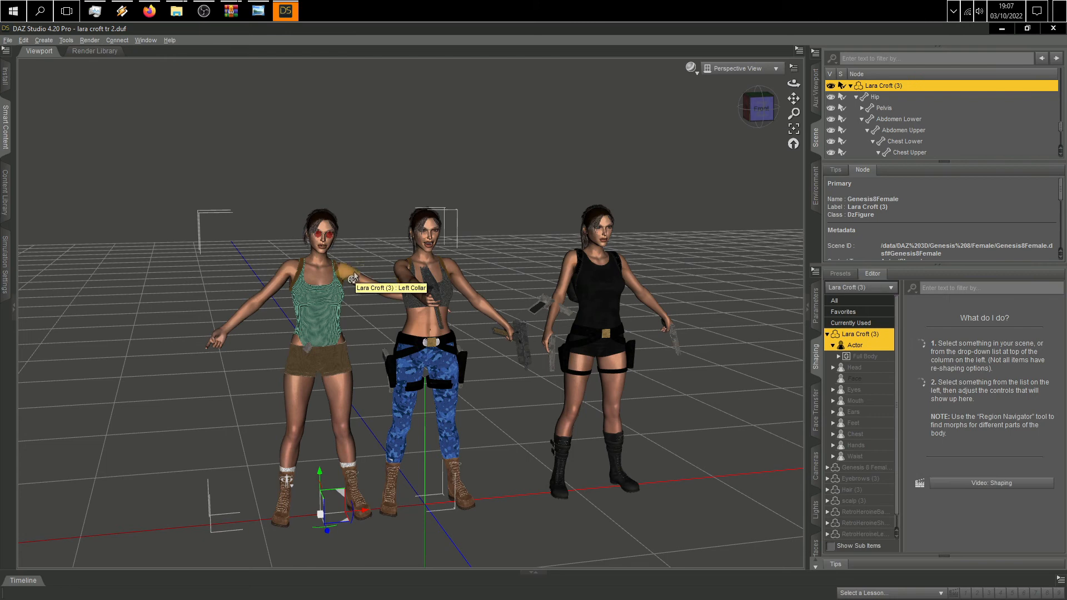
{"action": "left_click", "coordinate": [27, 44]}
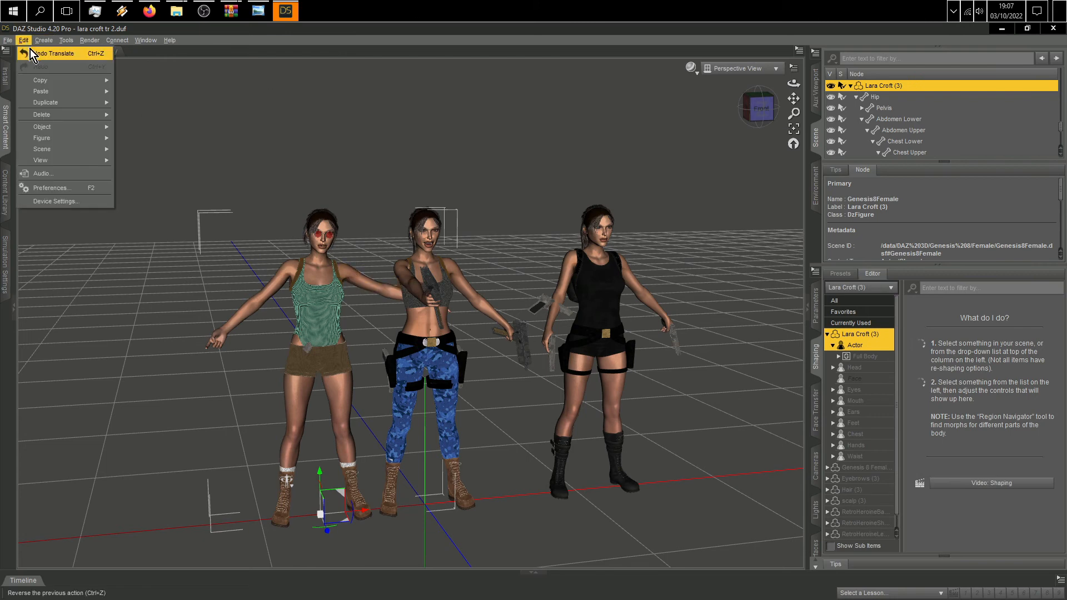
{"action": "left_click", "coordinate": [32, 52]}
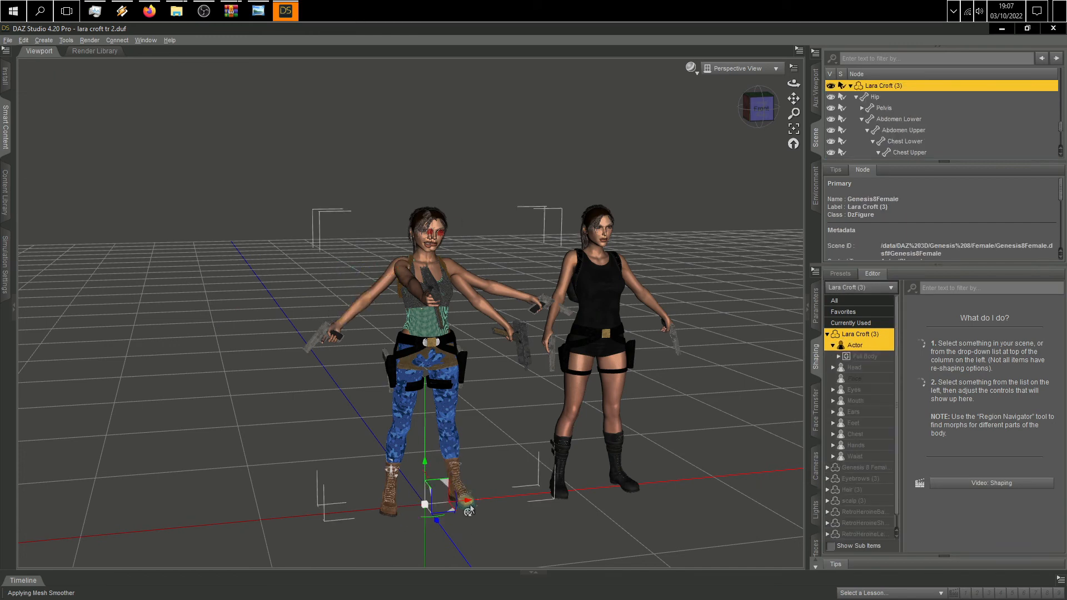
{"action": "left_click_drag", "start_coordinate": [466, 502], "coordinate": [365, 508]}
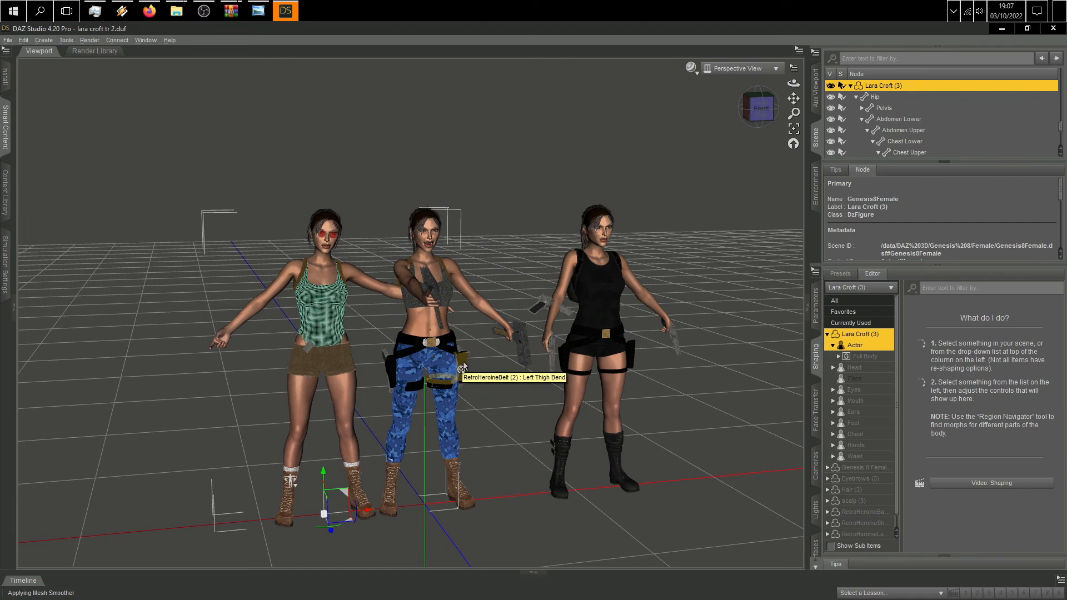
{"action": "left_click", "coordinate": [442, 261]}
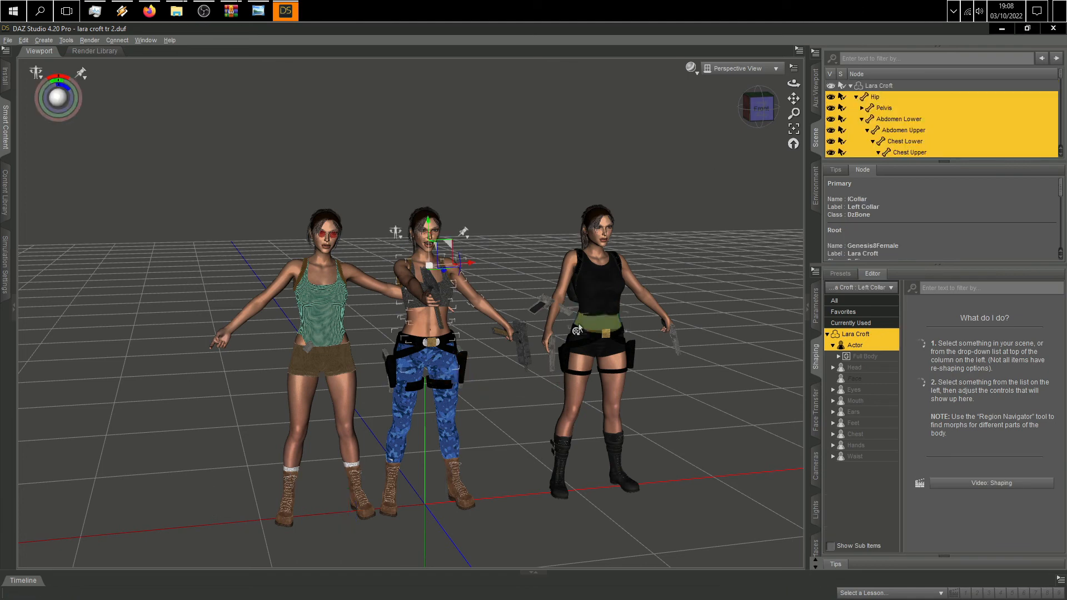
{"action": "left_click", "coordinate": [451, 397]}
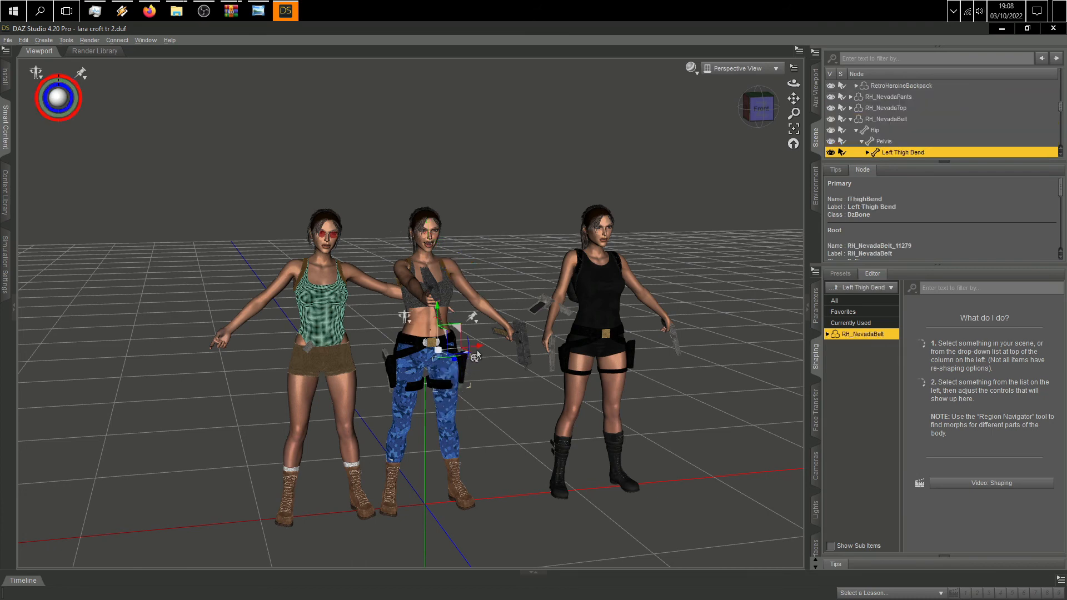
{"action": "mouse_move", "coordinate": [477, 352]}
{"action": "left_mouse_down"}
{"action": "mouse_move", "coordinate": [461, 356]}
{"action": "mouse_move", "coordinate": [479, 348]}
{"action": "left_mouse_up"}
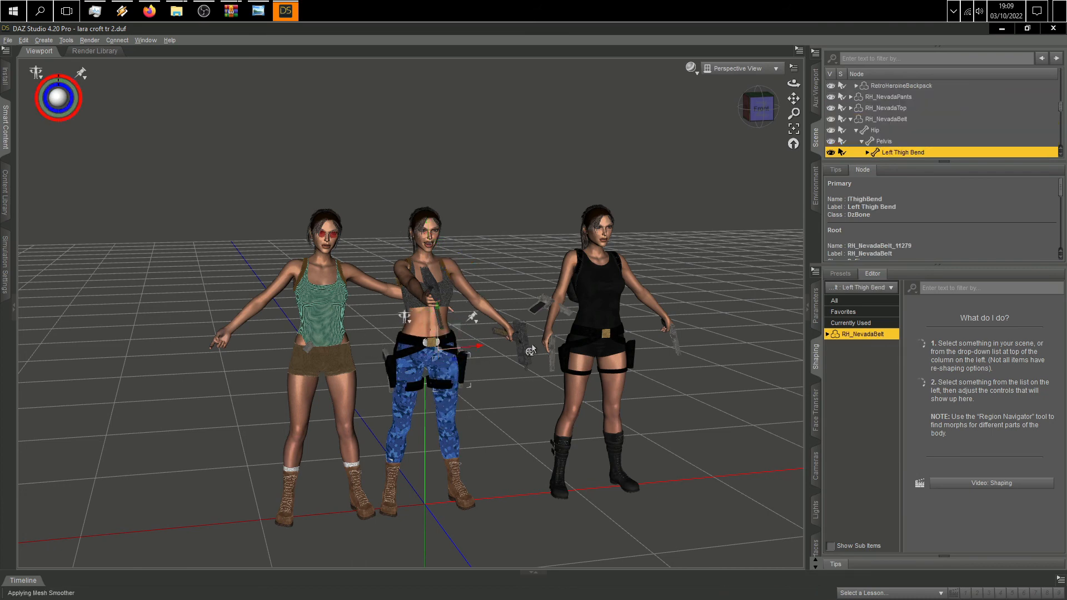
{"action": "left_click", "coordinate": [23, 40]}
{"action": "left_click", "coordinate": [35, 52]}
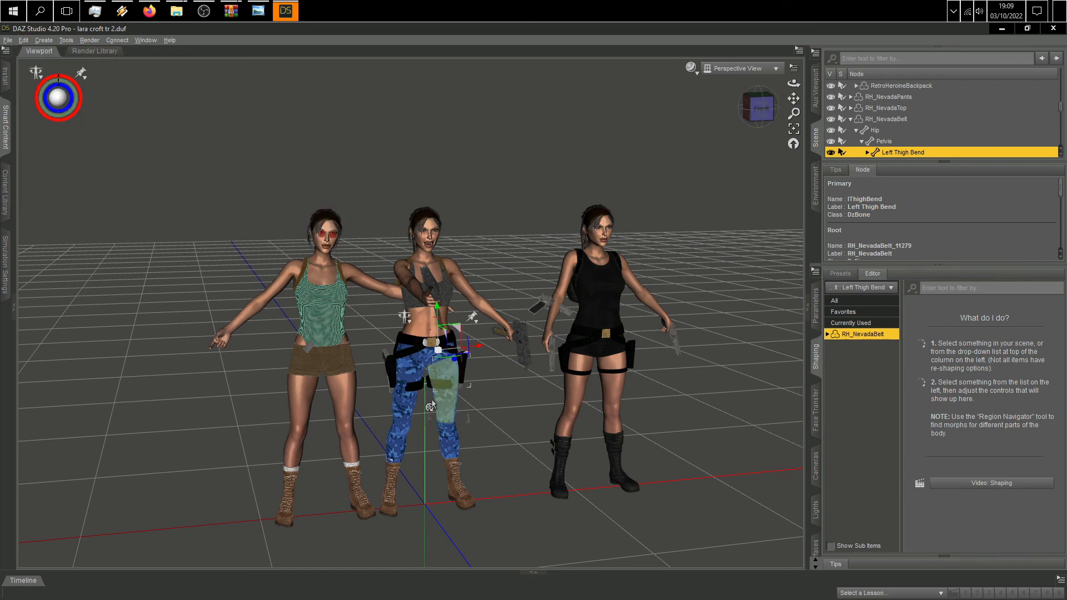
Step: Move the Pelvis of RetroHeroineBelt (2) along the X axis onto the hips of the figure in the green top
{"action": "left_click", "coordinate": [436, 343]}
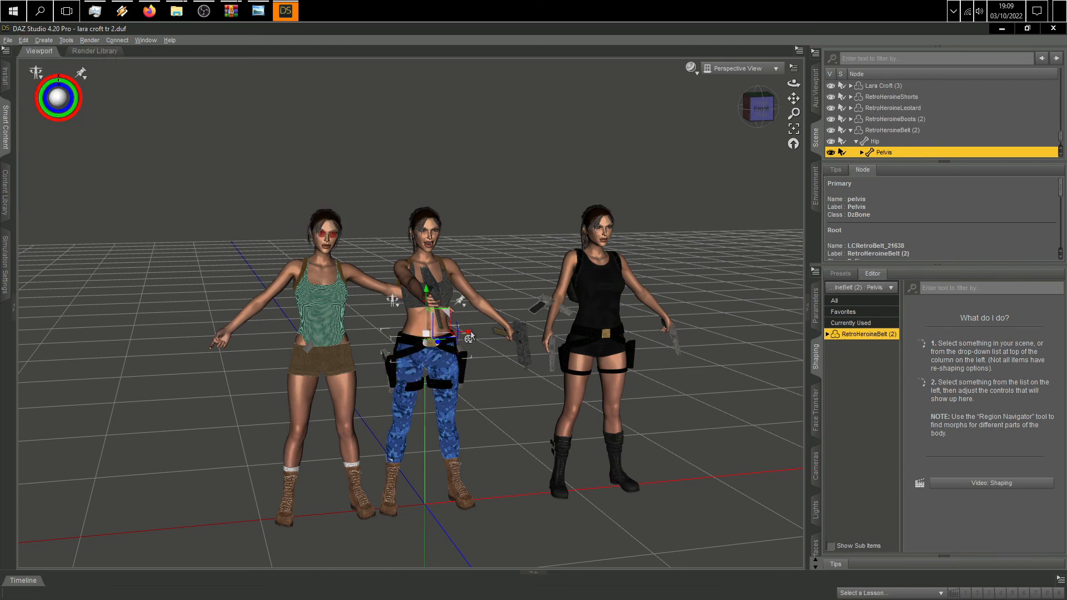
{"action": "left_click_drag", "start_coordinate": [470, 334], "coordinate": [365, 340]}
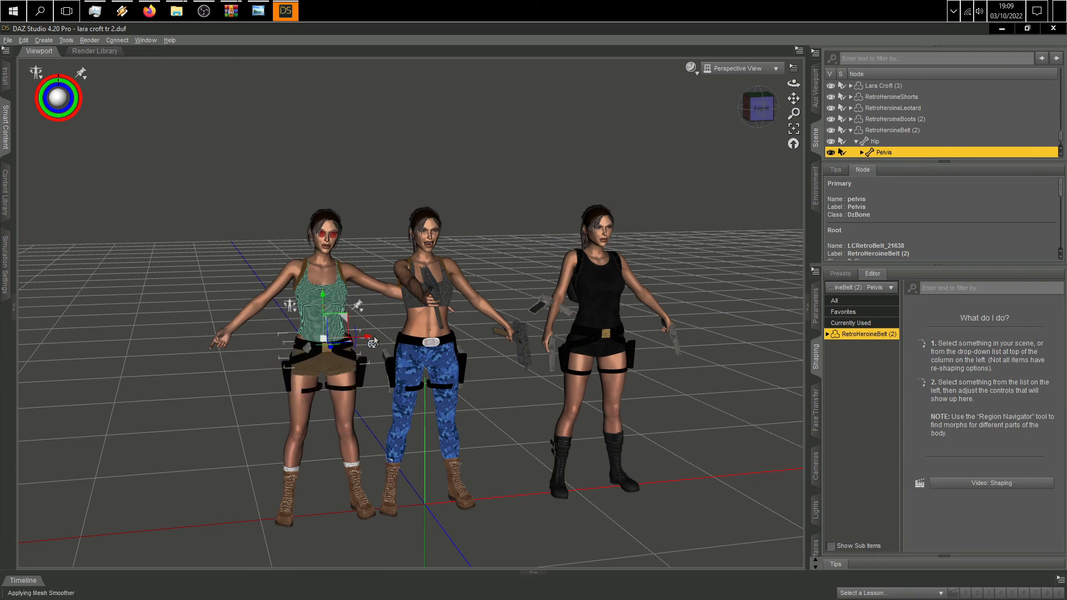
Step: Bend the Left Shoulder of Lara Croft (3) down about 51 degrees so the arm hangs clear of the middle figure
{"action": "scroll", "coordinate": [375, 342], "scroll_direction": "up", "scroll_amount": 5}
{"action": "scroll", "coordinate": [375, 342], "scroll_direction": "up", "scroll_amount": 4}
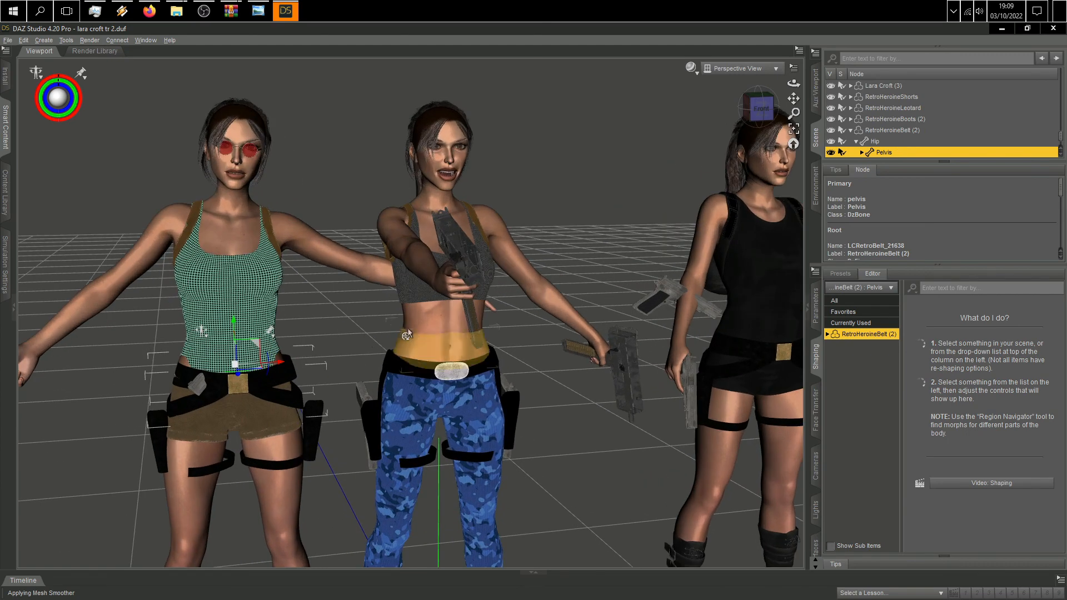
{"action": "left_click", "coordinate": [393, 282]}
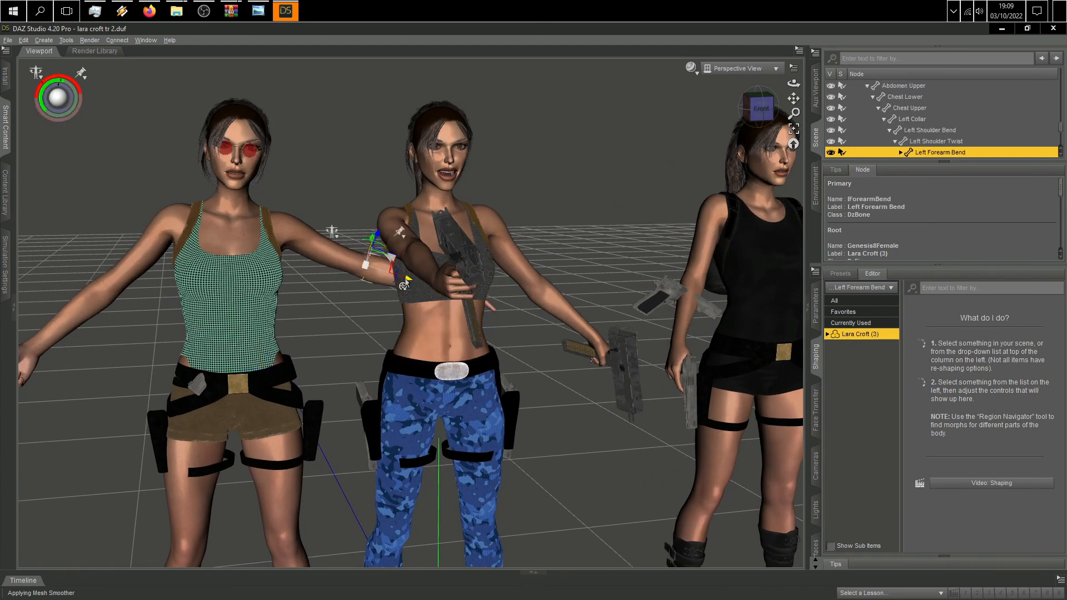
{"action": "left_click_drag", "start_coordinate": [381, 247], "coordinate": [390, 250]}
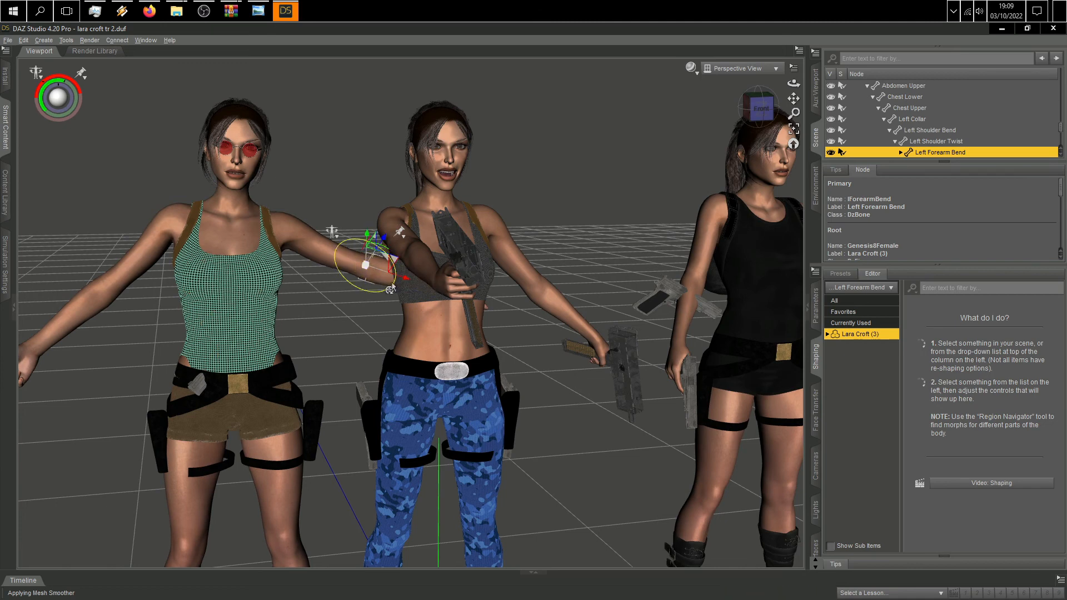
{"action": "scroll", "coordinate": [391, 289], "scroll_direction": "up", "scroll_amount": 5}
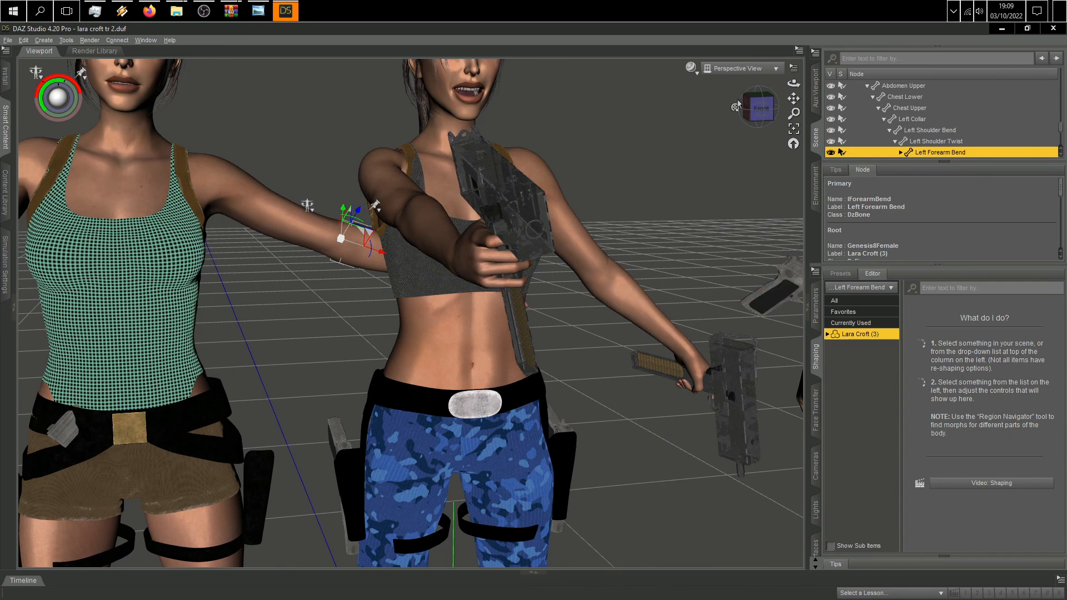
{"action": "left_click_drag", "start_coordinate": [736, 106], "coordinate": [553, 313]}
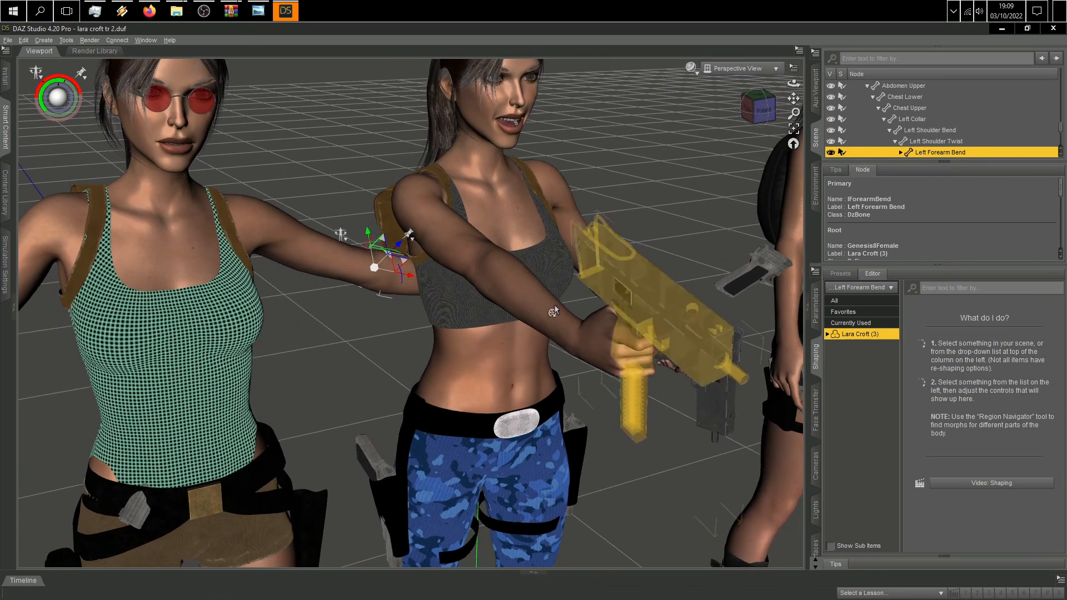
{"action": "left_click", "coordinate": [328, 269]}
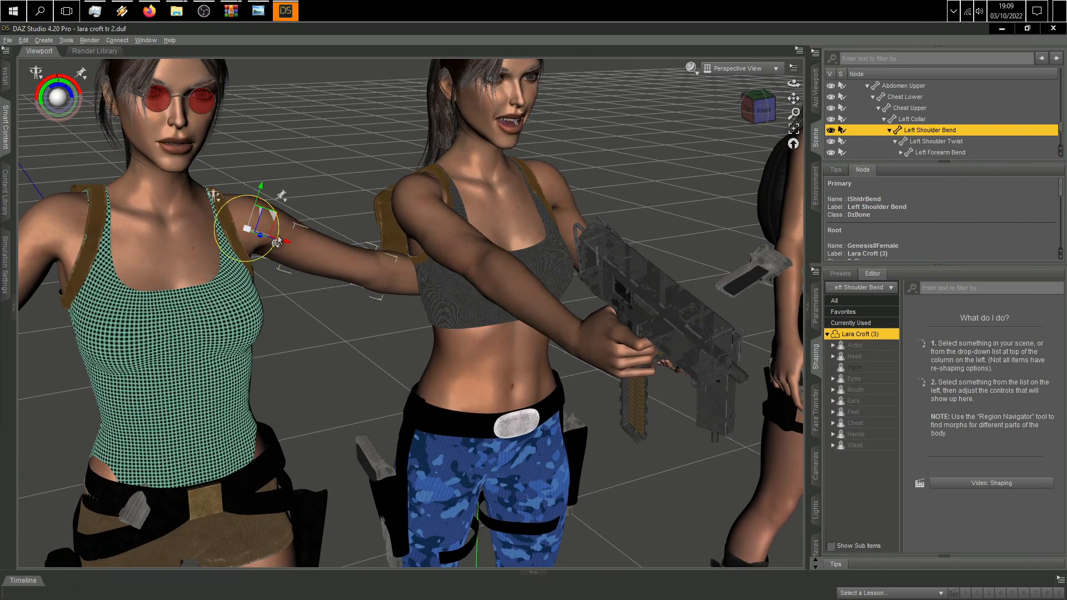
{"action": "left_click_drag", "start_coordinate": [277, 242], "coordinate": [270, 257]}
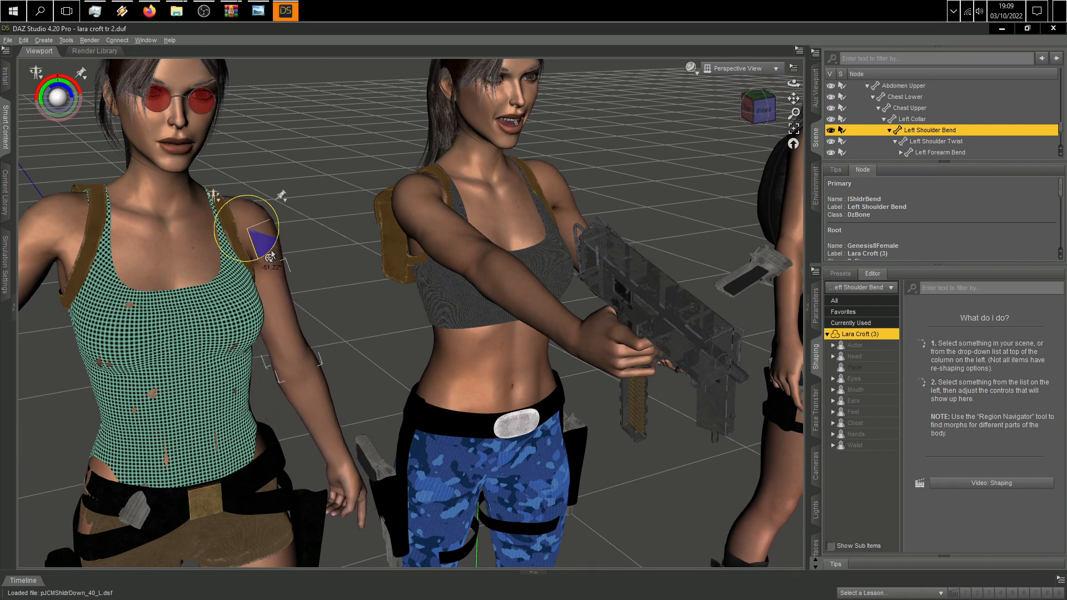
Step: Move RetroHeroinePistol Left (3) away from the figure in black and across to the front of the middle figure
{"action": "left_click", "coordinate": [747, 270]}
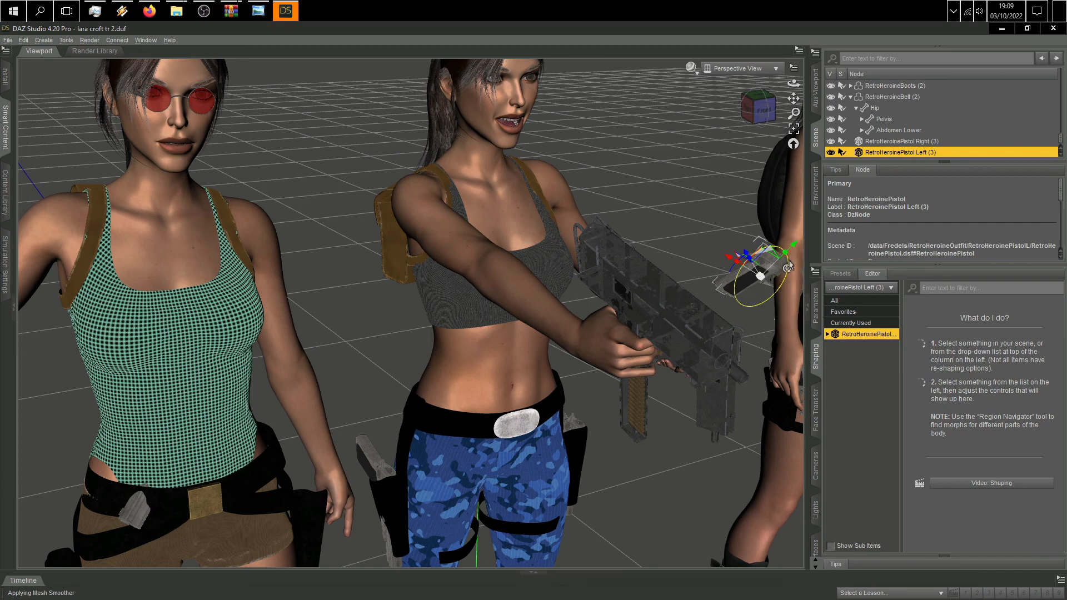
{"action": "left_click_drag", "start_coordinate": [728, 259], "coordinate": [310, 202]}
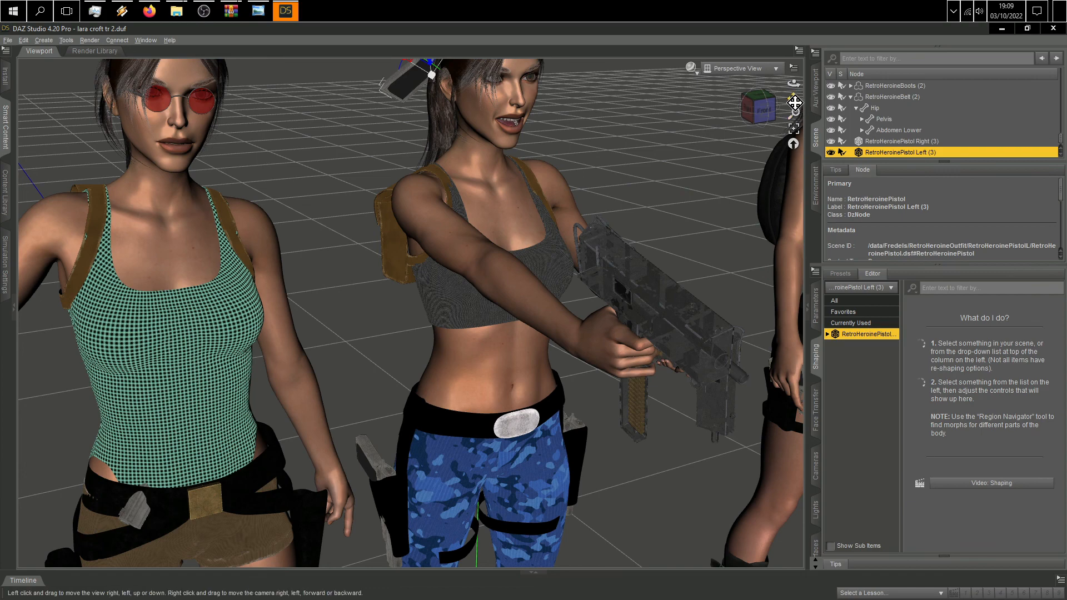
{"action": "left_click_drag", "start_coordinate": [796, 103], "coordinate": [874, 206]}
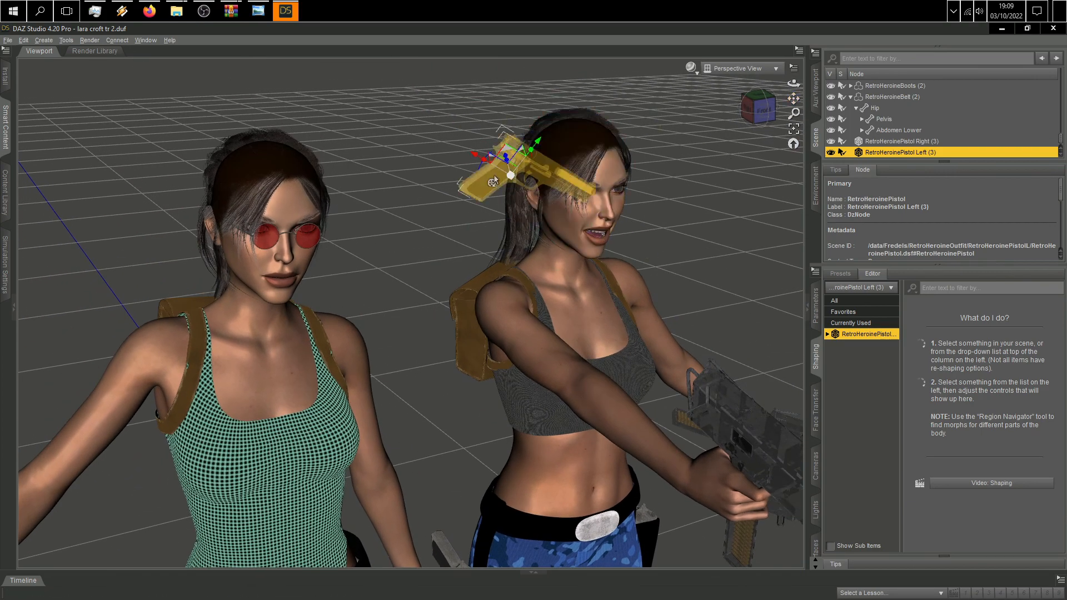
{"action": "left_click_drag", "start_coordinate": [481, 167], "coordinate": [468, 170]}
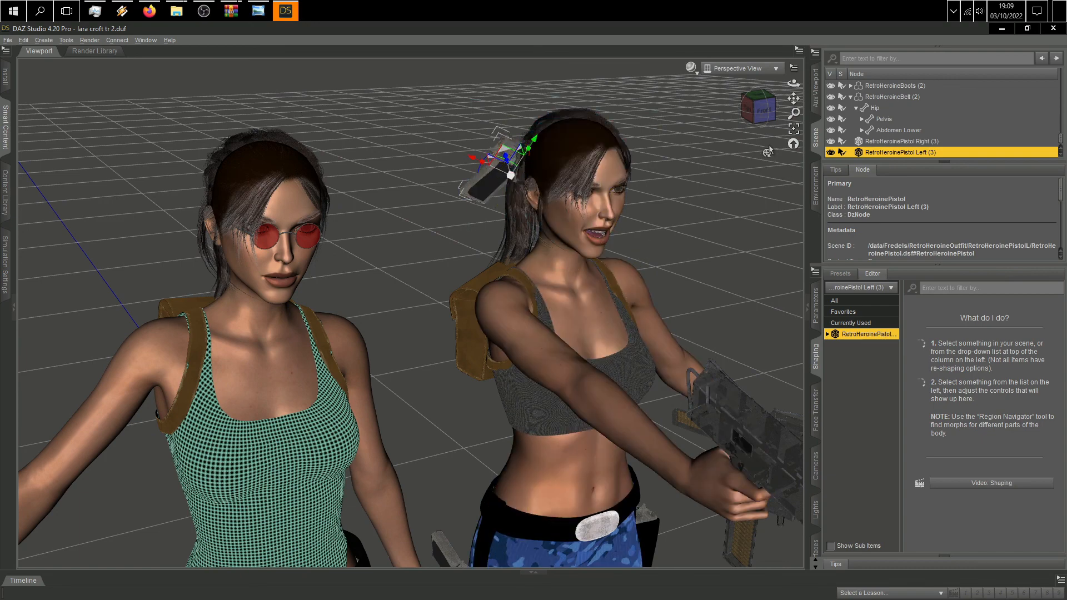
{"action": "left_click_drag", "start_coordinate": [761, 113], "coordinate": [862, 146]}
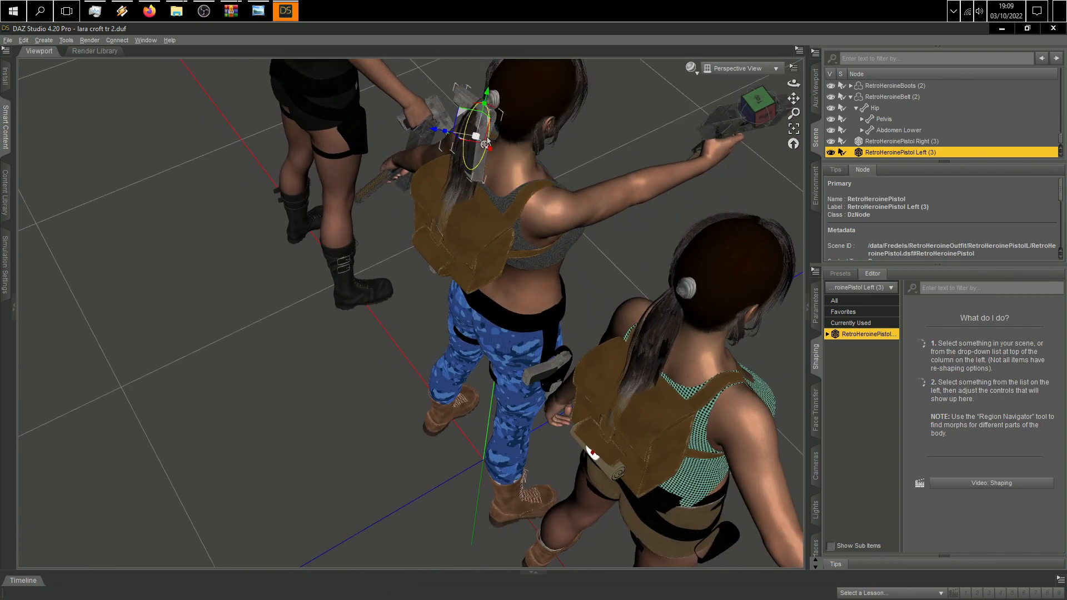
{"action": "left_click_drag", "start_coordinate": [461, 117], "coordinate": [731, 272]}
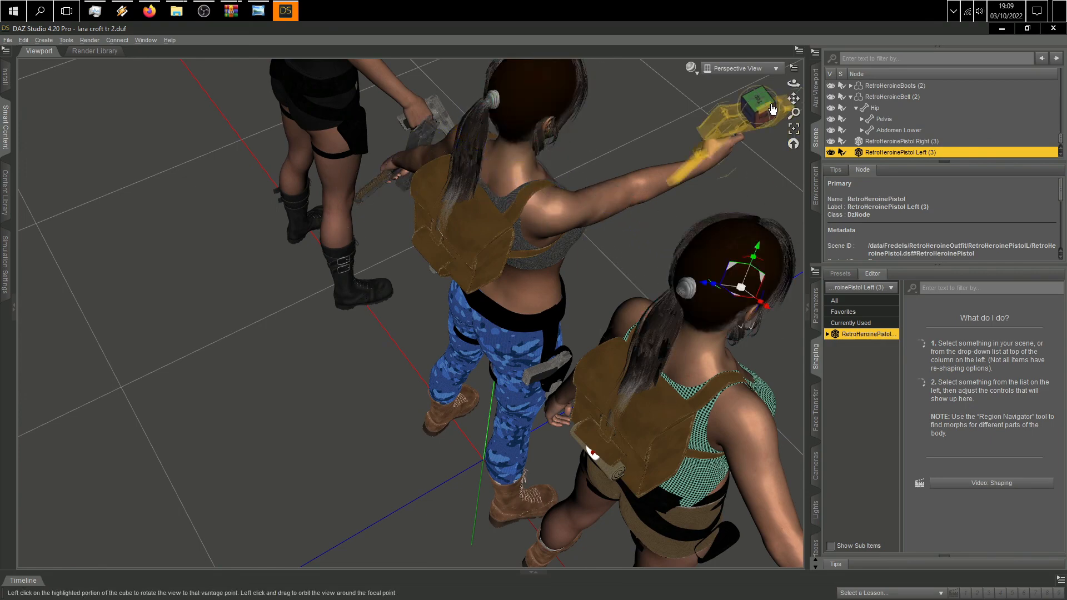
{"action": "left_click_drag", "start_coordinate": [758, 103], "coordinate": [763, 127]}
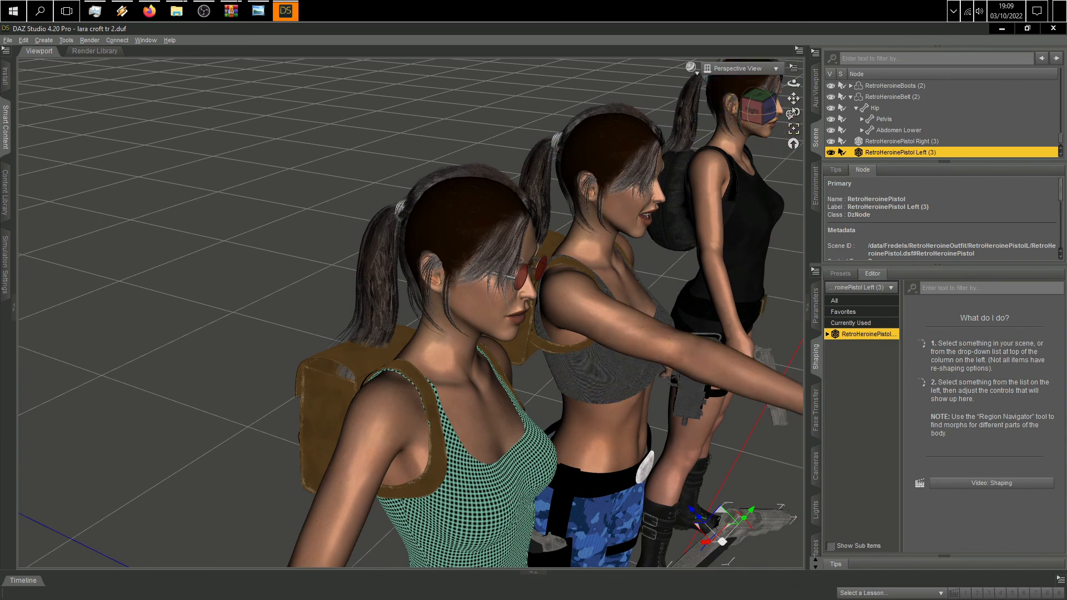
{"action": "left_click", "coordinate": [446, 81]}
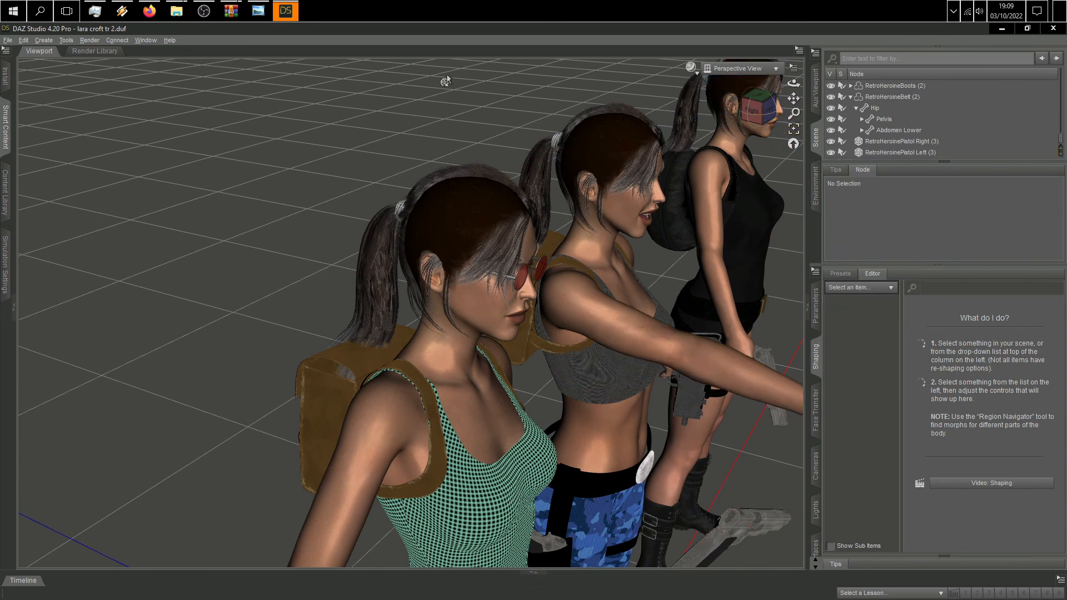
Step: Undo the last move of the left pistol and redo it
{"action": "left_click", "coordinate": [24, 42]}
{"action": "left_click", "coordinate": [33, 52]}
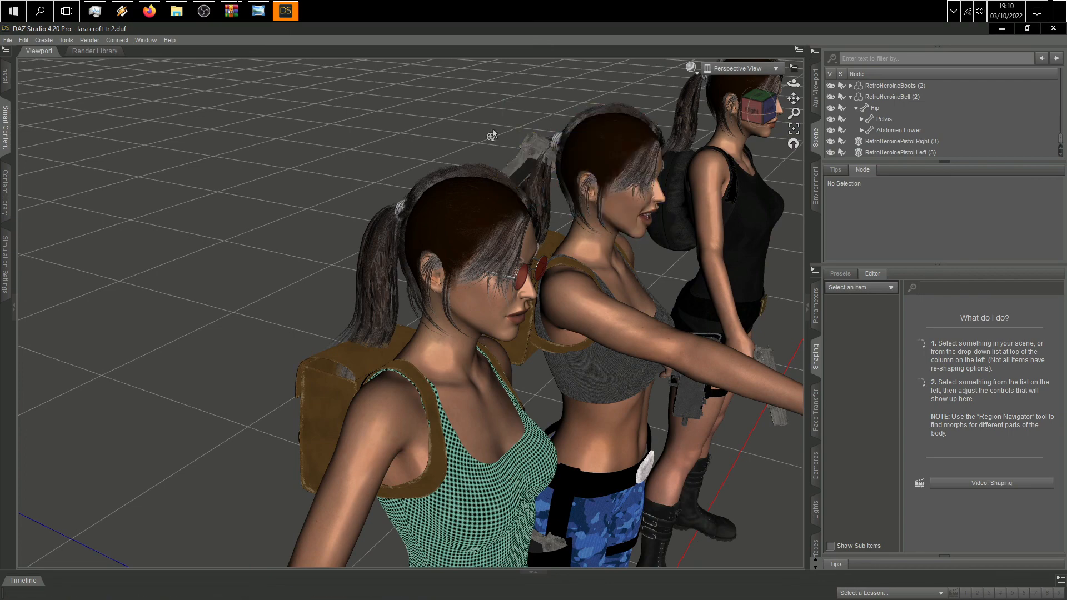
{"action": "left_click", "coordinate": [24, 40]}
{"action": "left_click", "coordinate": [41, 68]}
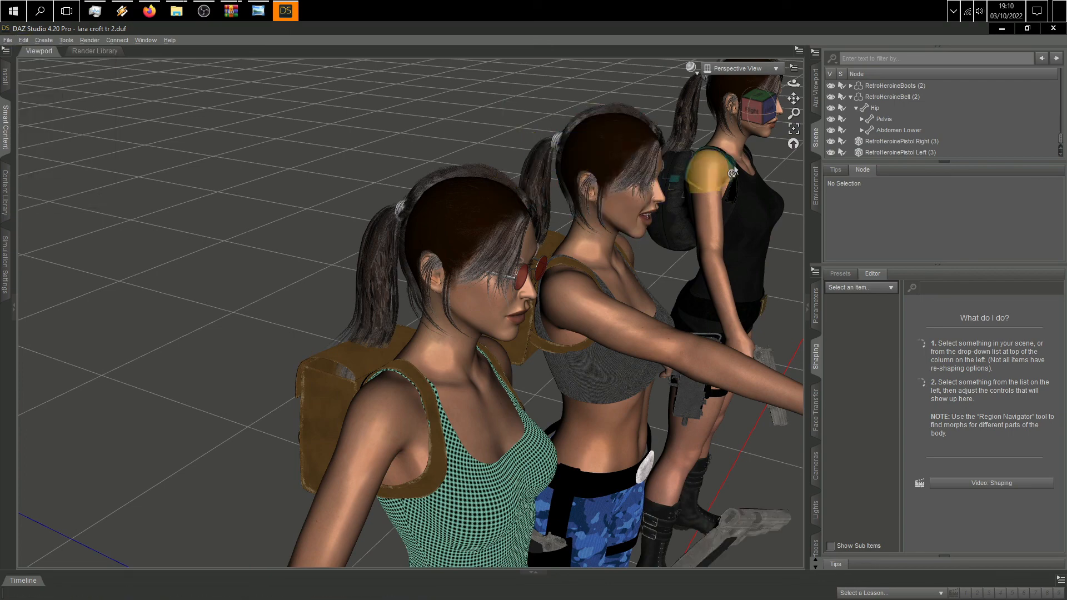
Step: Rotate RetroHeroinePistol Left (3) so its barrel points forward, in the direction the figures face
{"action": "left_click_drag", "start_coordinate": [794, 99], "coordinate": [734, 37]}
{"action": "left_click", "coordinate": [576, 332]}
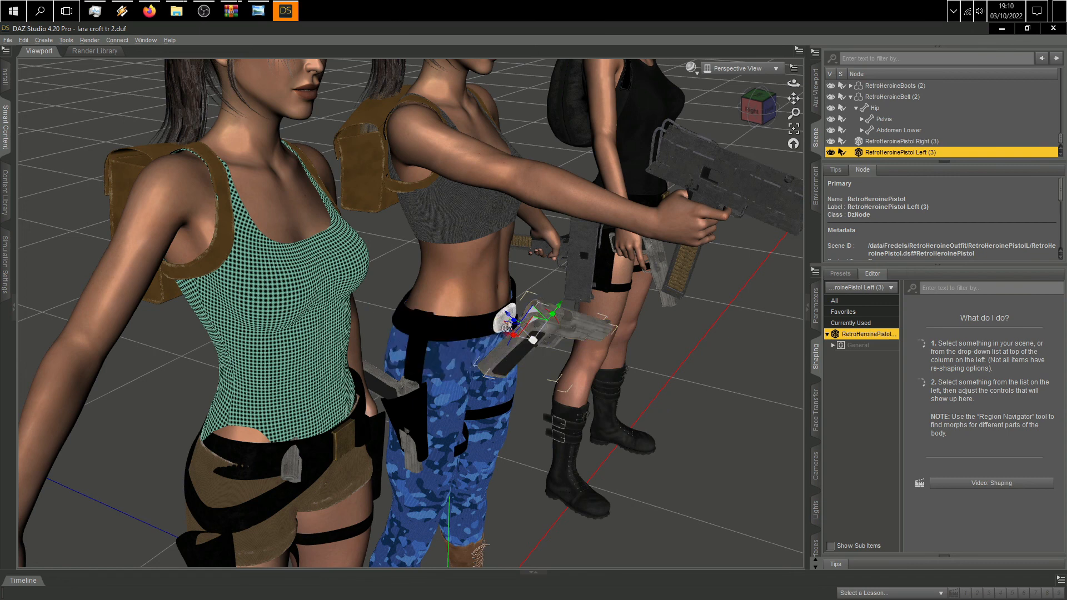
{"action": "left_click_drag", "start_coordinate": [508, 327], "coordinate": [535, 343]}
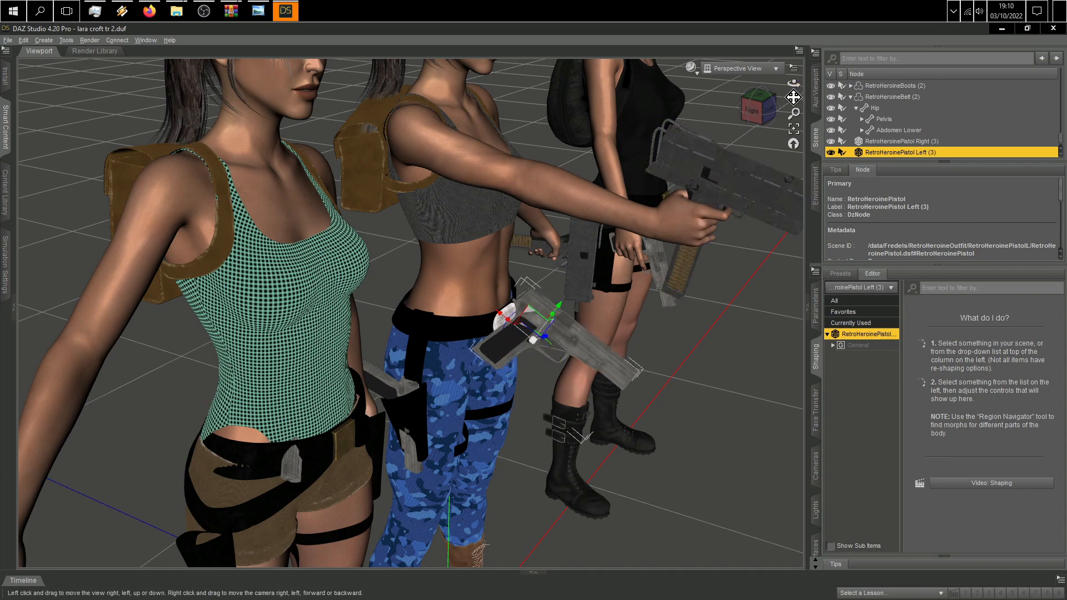
Step: Move RetroHeroinePistol Left (3) sideways to the figure in the green top and back toward her body
{"action": "mouse_move", "coordinate": [748, 122]}
{"action": "left_mouse_down"}
{"action": "mouse_move", "coordinate": [764, 118]}
{"action": "mouse_move", "coordinate": [725, 116]}
{"action": "mouse_move", "coordinate": [740, 116]}
{"action": "left_mouse_up"}
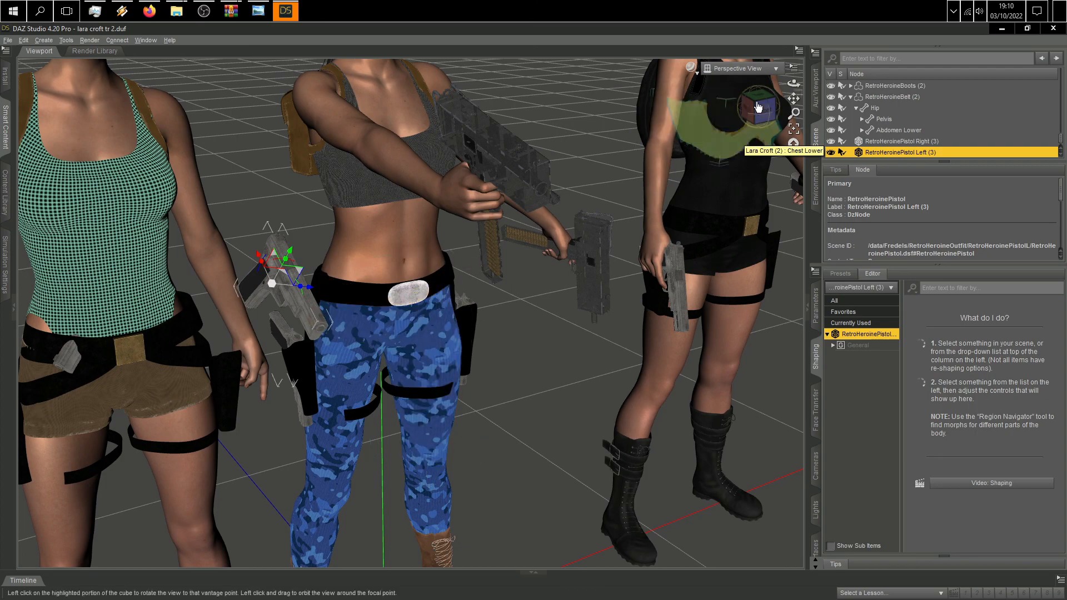
{"action": "left_click_drag", "start_coordinate": [793, 95], "coordinate": [415, 181]}
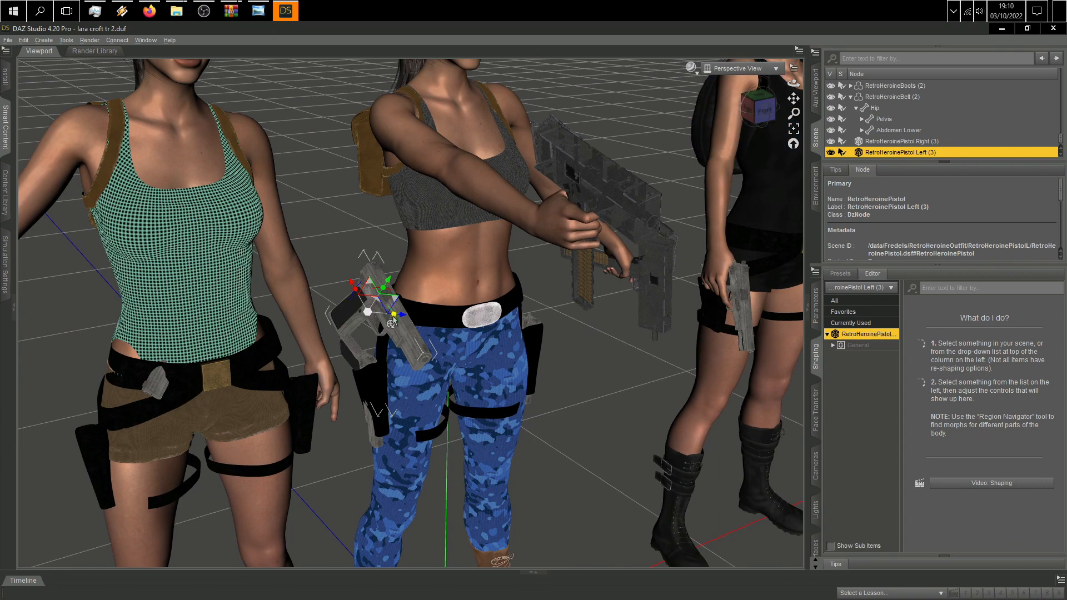
{"action": "left_click_drag", "start_coordinate": [375, 316], "coordinate": [325, 311]}
{"action": "left_click", "coordinate": [757, 95]}
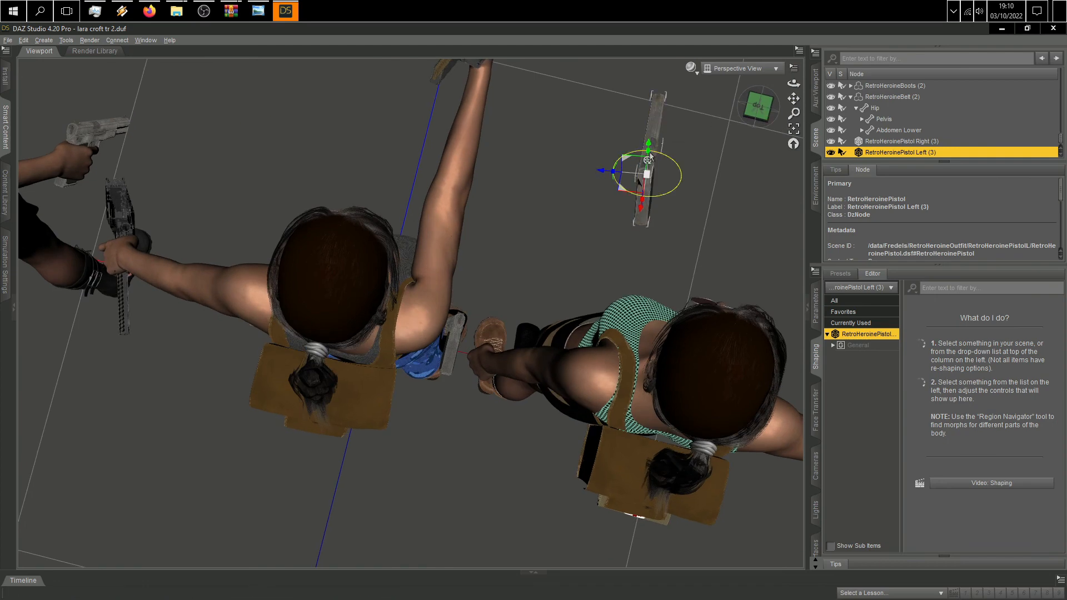
{"action": "left_click_drag", "start_coordinate": [650, 146], "coordinate": [643, 258]}
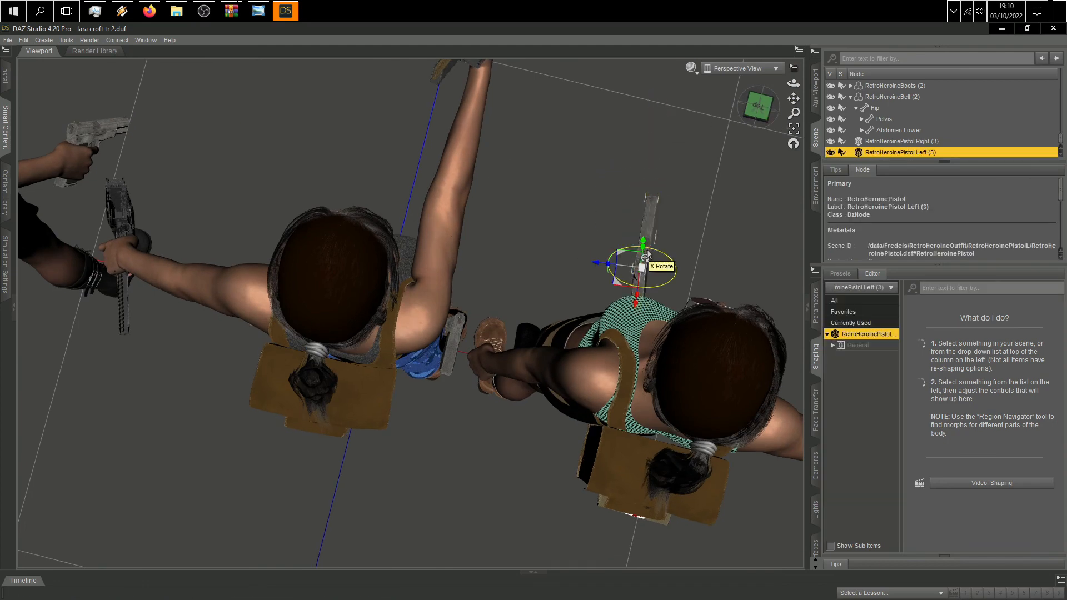